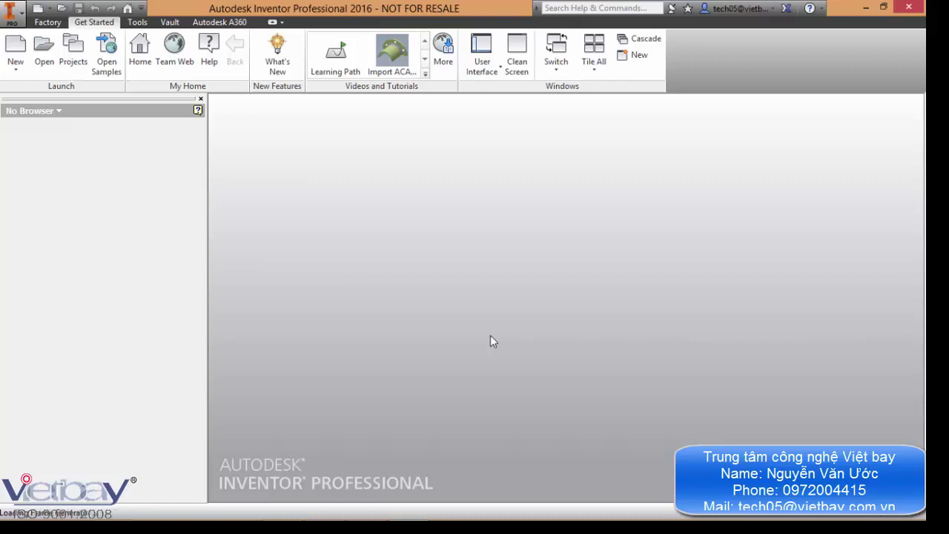
Step: Sketch a 57.75 mm diameter circle centred on the origin in a 2D sketch on the XY plane
mouse_move(537, 521)
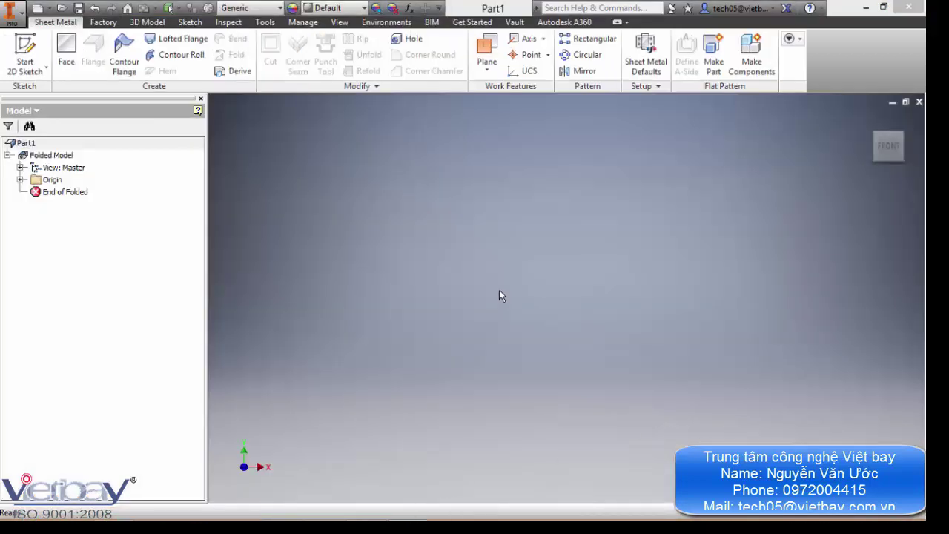
left_click(46, 68)
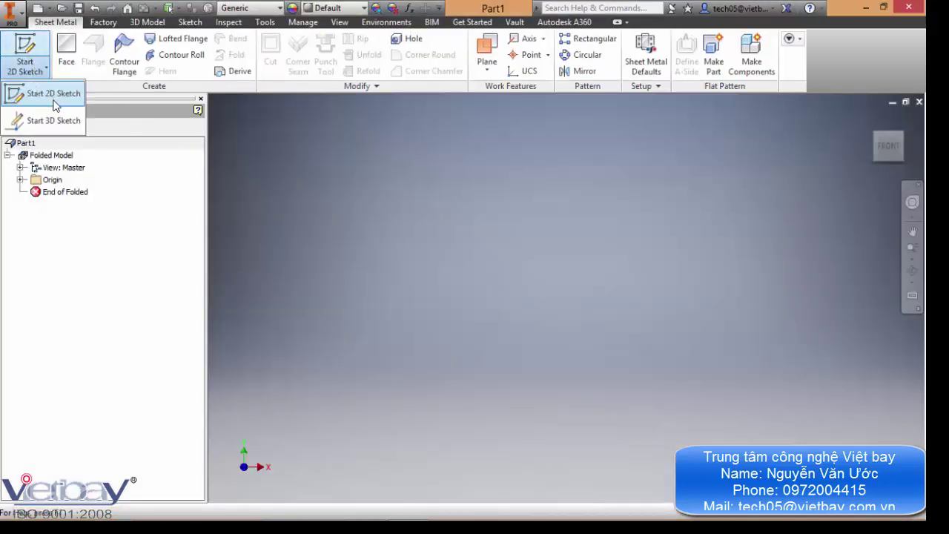
left_click(65, 101)
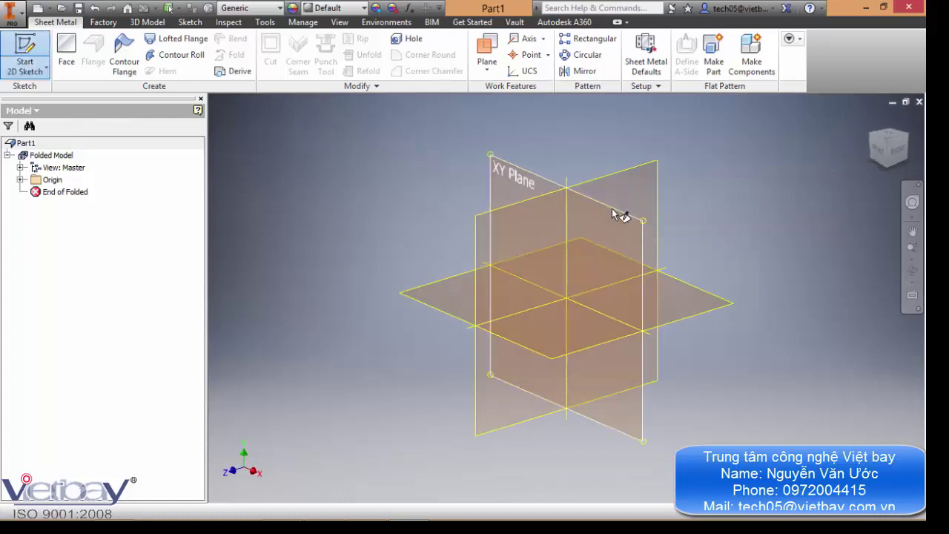
left_click(616, 207)
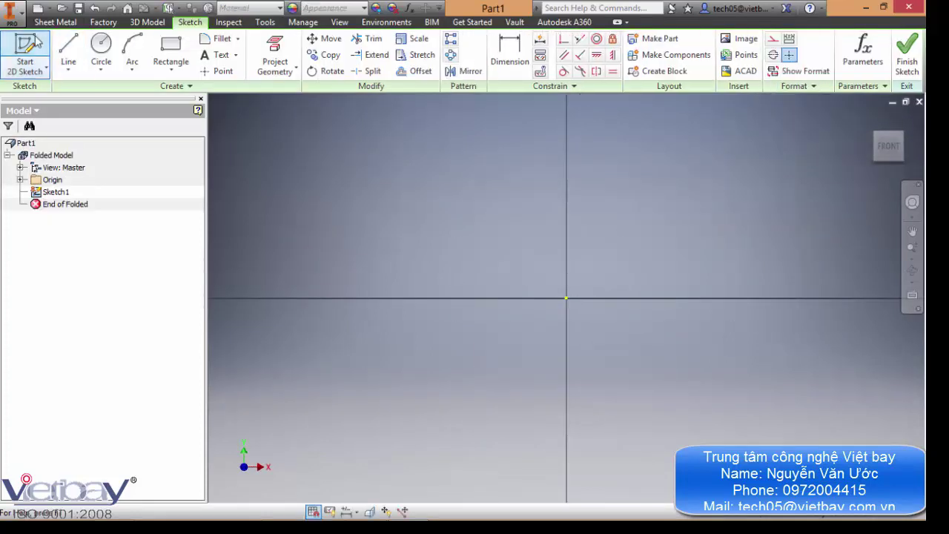
left_click(101, 49)
left_click(566, 299)
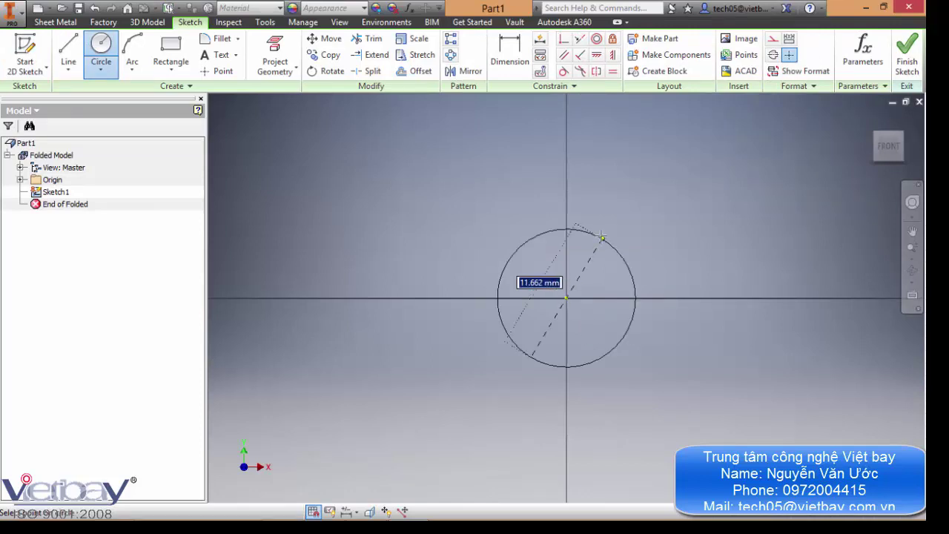
type("57.7")
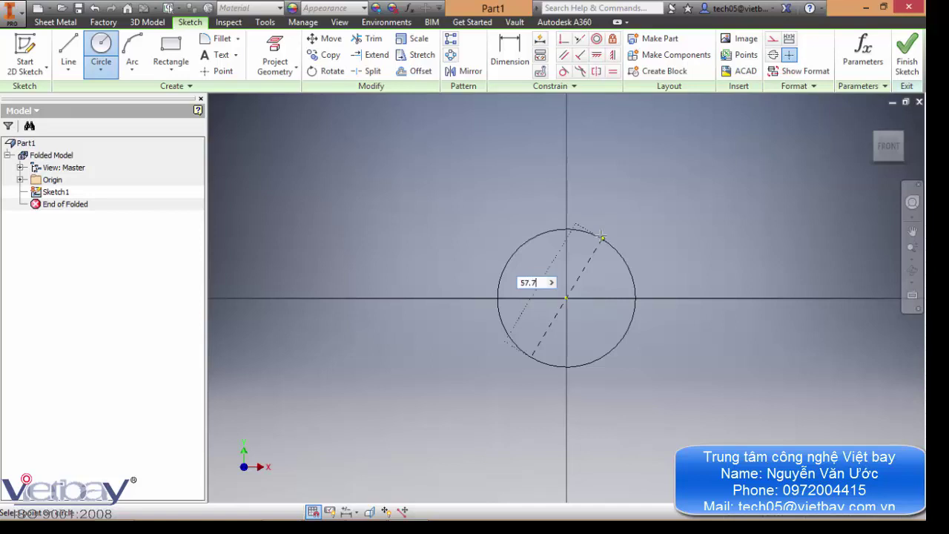
key("Return")
scroll(603, 235, "down", 5)
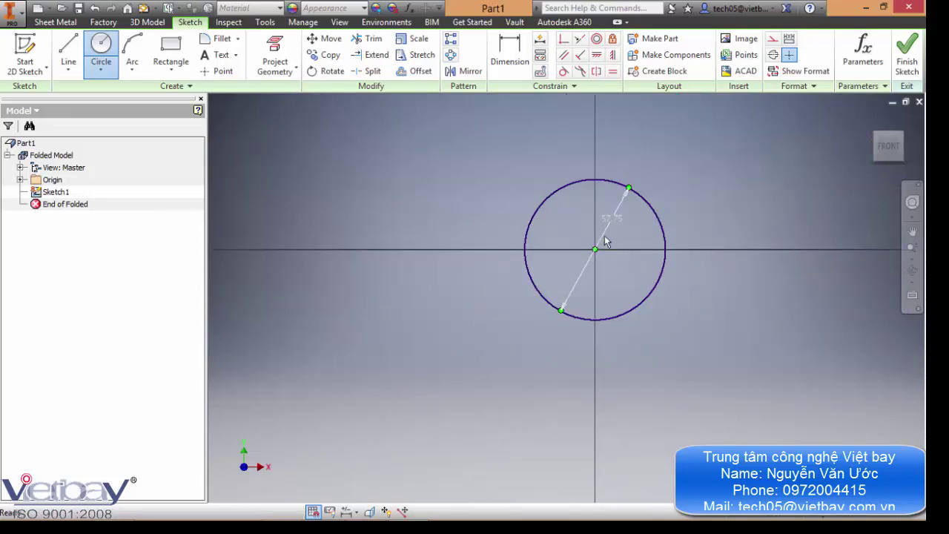
middle_click_drag(655, 238, 606, 256)
left_click(906, 56)
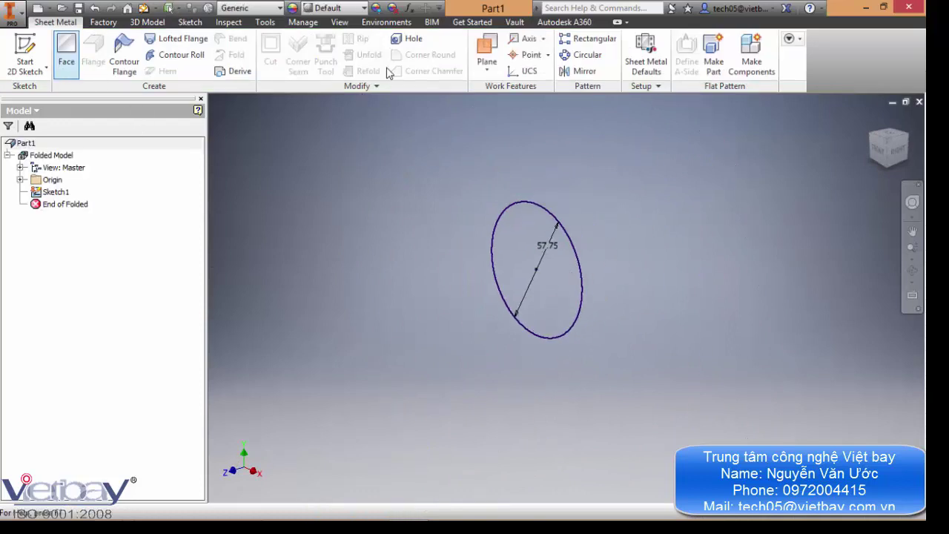
Step: Create a work plane offset 46.2 mm from the XY plane
left_click(483, 72)
left_click(509, 125)
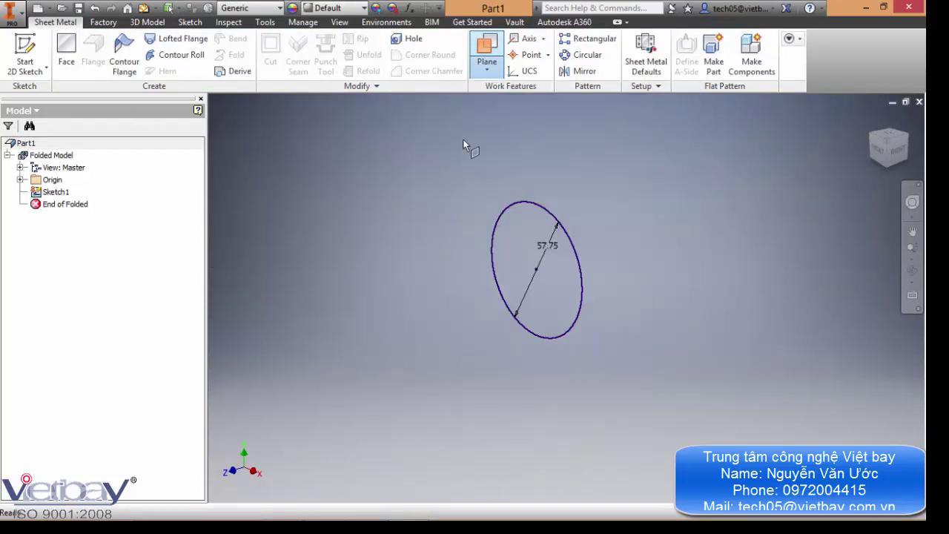
left_click(21, 180)
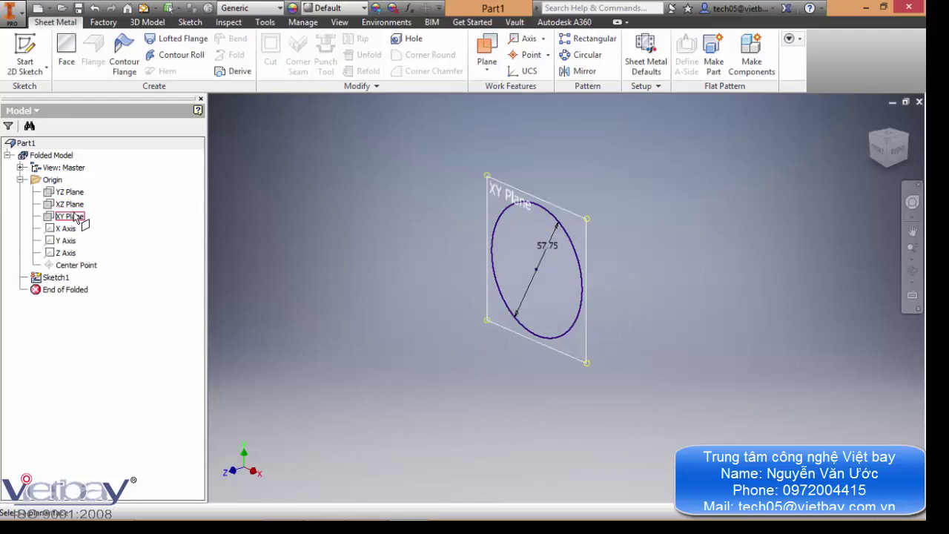
left_click(74, 217)
left_click_drag(527, 276, 395, 316)
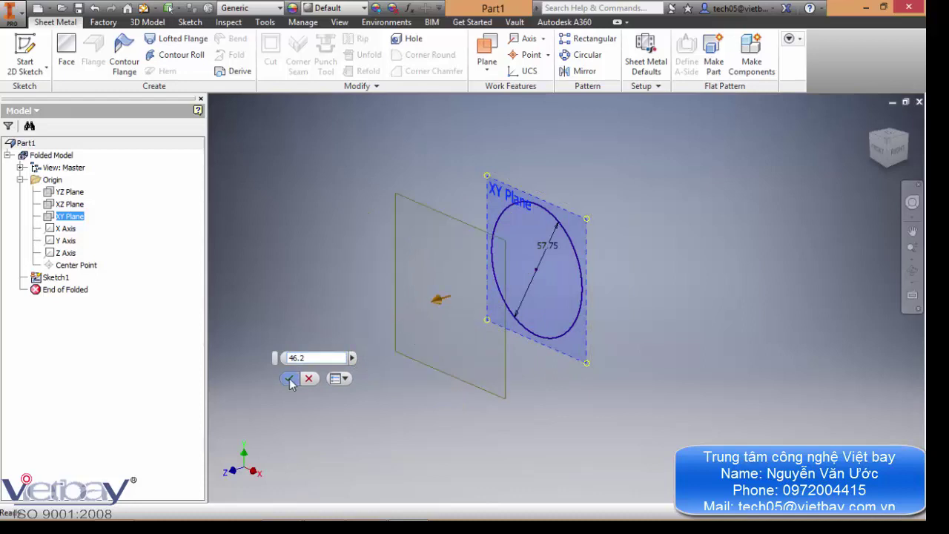
key("Return")
Step: Project the 57.75 mm circle into a new sketch on the offset work plane and finish the sketch
left_click(475, 238)
left_click(511, 223)
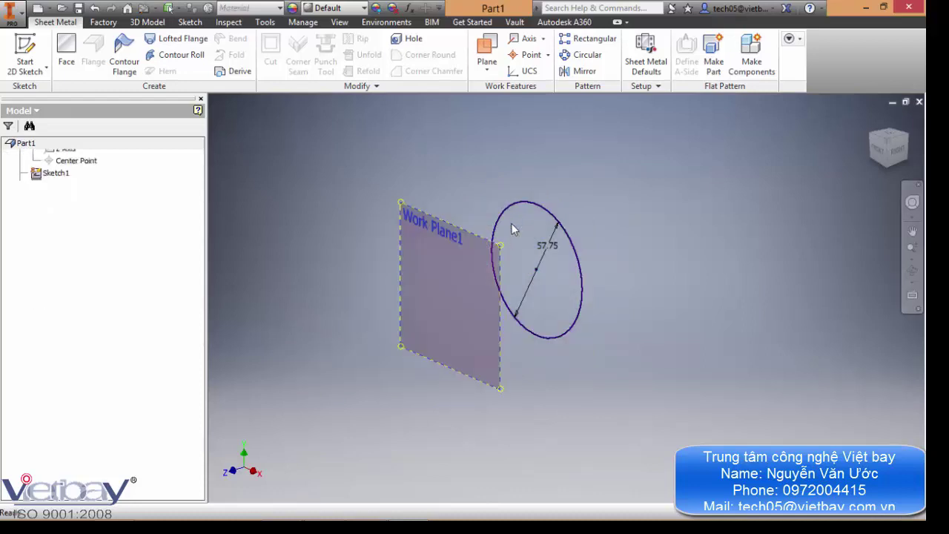
left_click(282, 53)
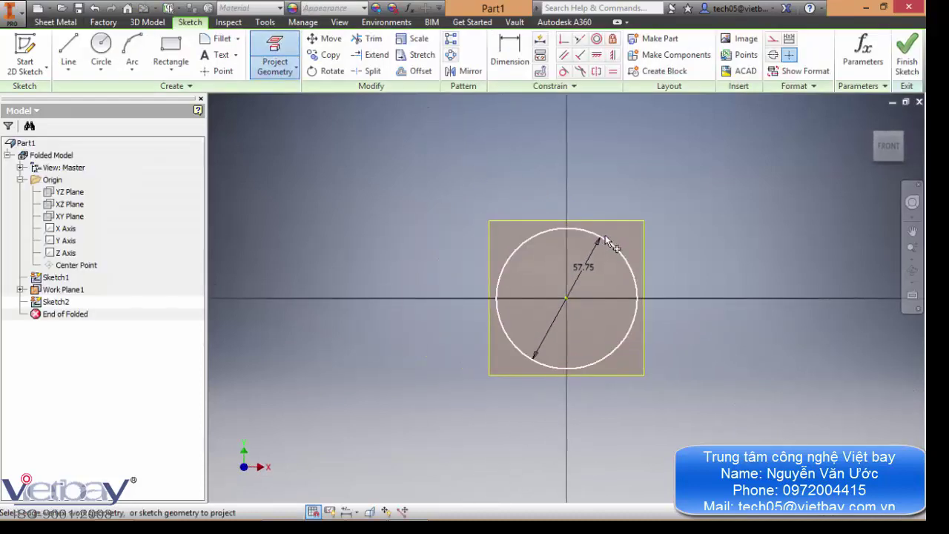
left_click(607, 241)
left_click(904, 53)
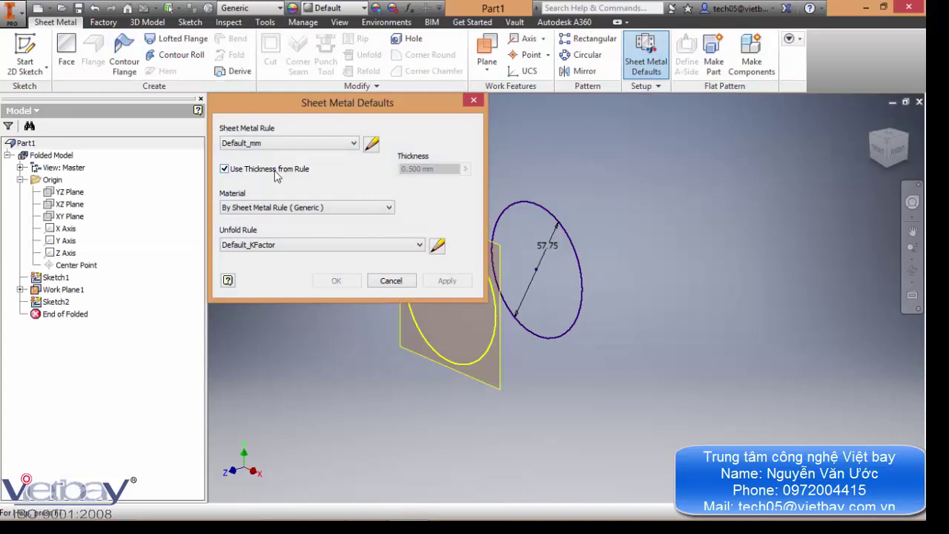
Step: Set the sheet metal thickness to 1.125 mm in the defaults instead of taking it from the rule
left_click(273, 169)
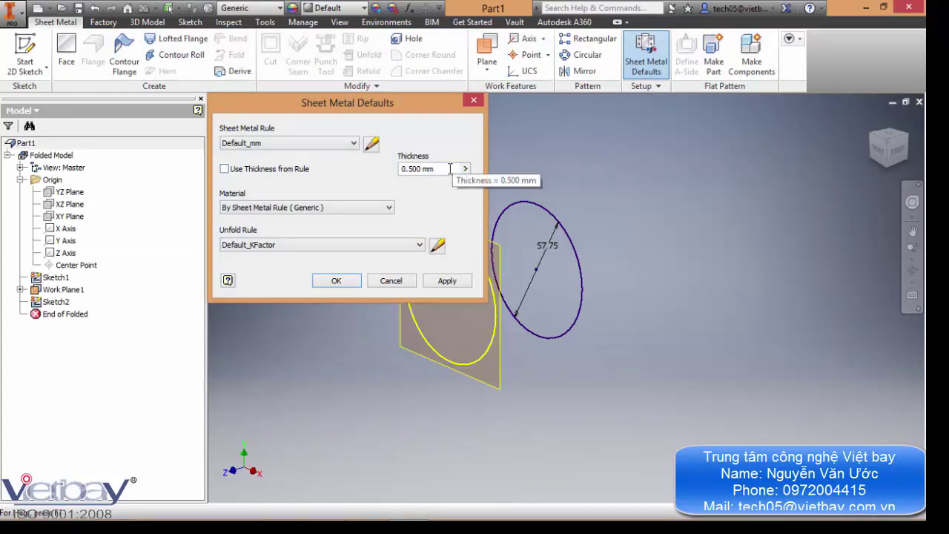
left_click_drag(449, 168, 353, 168)
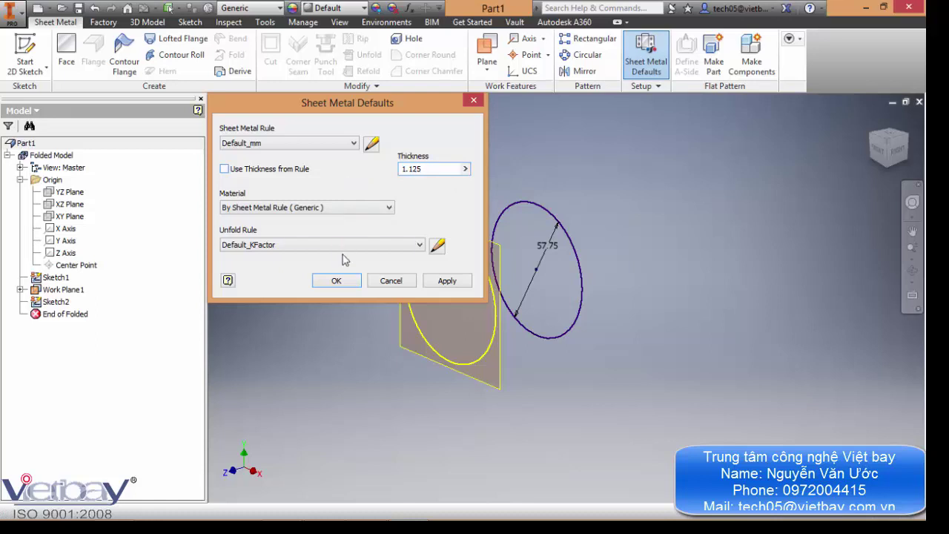
left_click(348, 281)
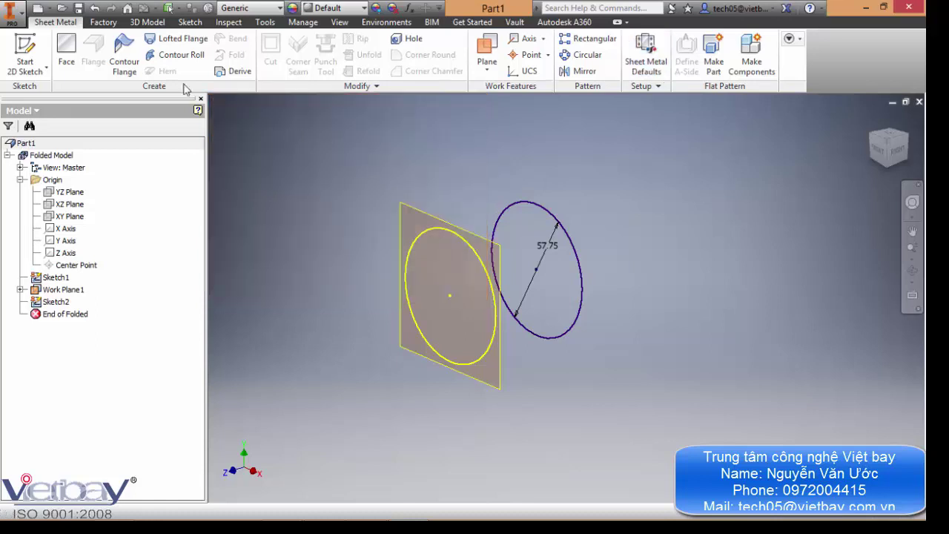
Step: Create a die-formed lofted flange between the two circles, with the material thickness on the inside of the profiles
left_click(178, 39)
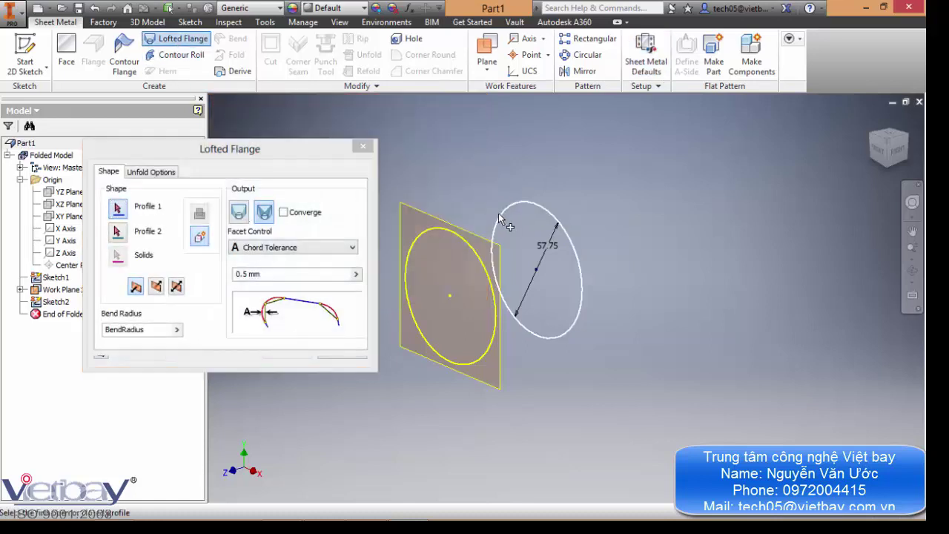
left_click(500, 216)
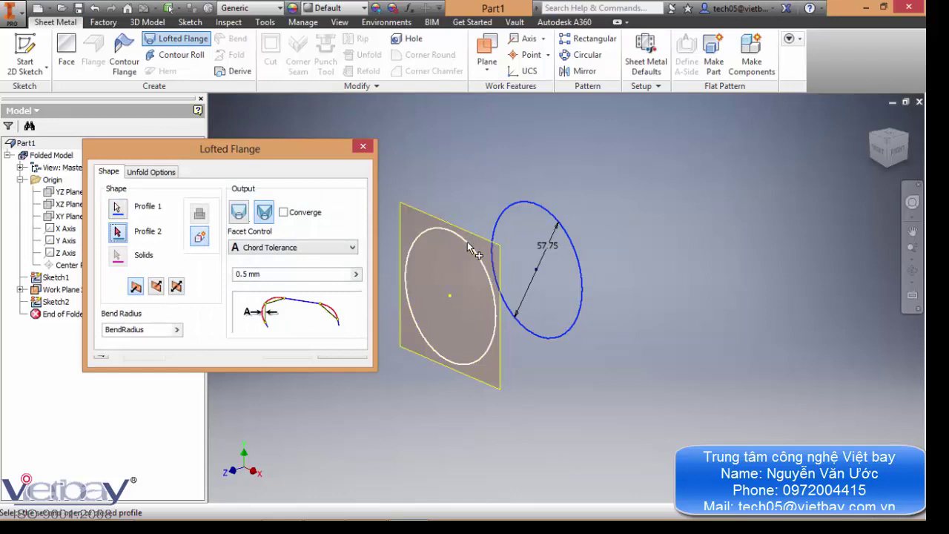
left_click(245, 213)
middle_click_drag(569, 208, 631, 166, "shift")
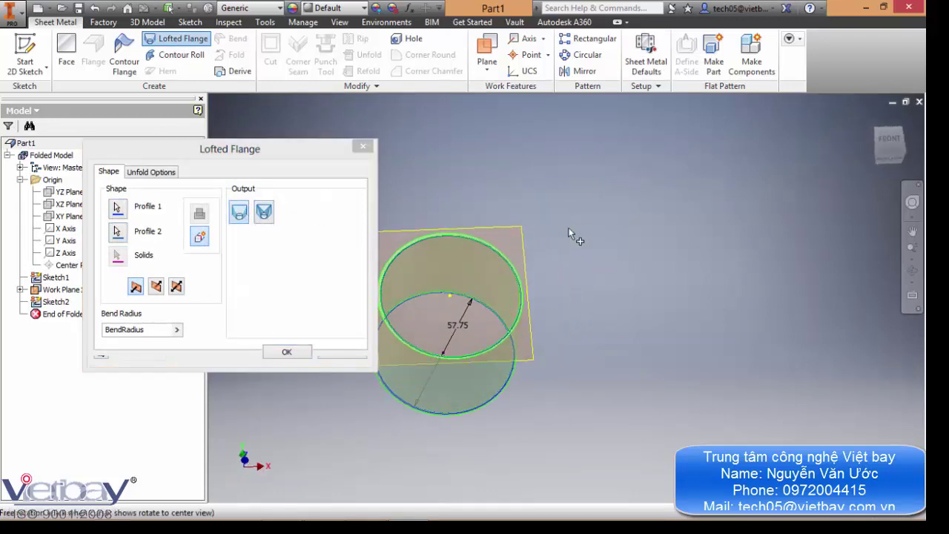
scroll(482, 238, "down", 5)
middle_click_drag(483, 239, 579, 204)
left_click(156, 287)
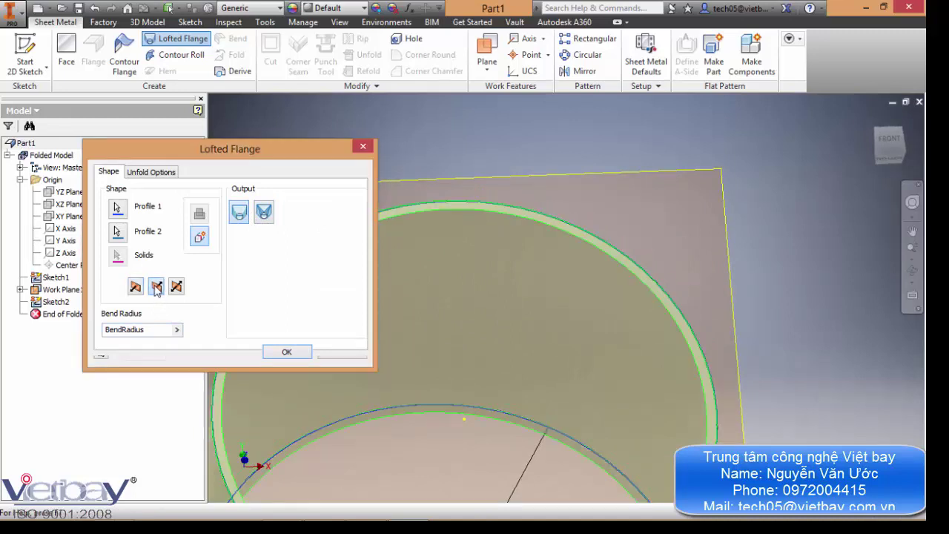
left_click(177, 287)
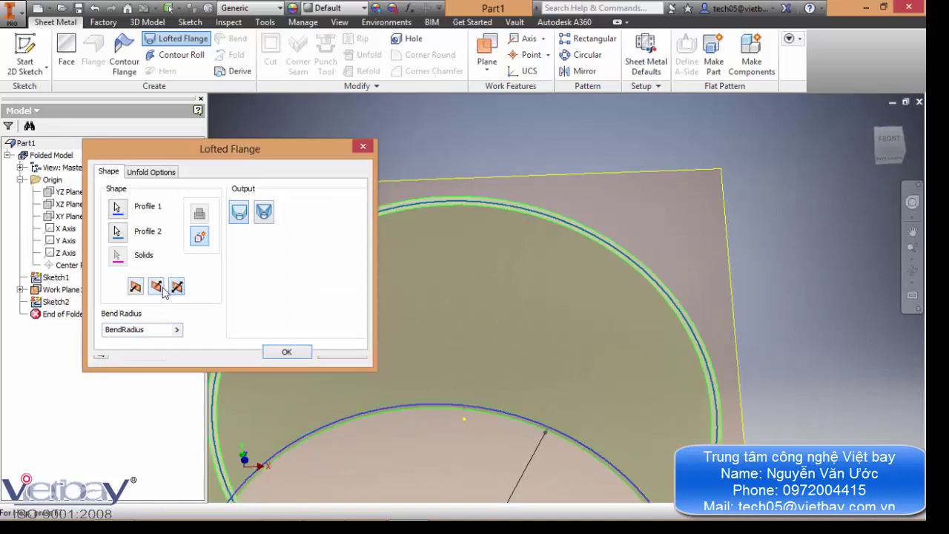
left_click(288, 353)
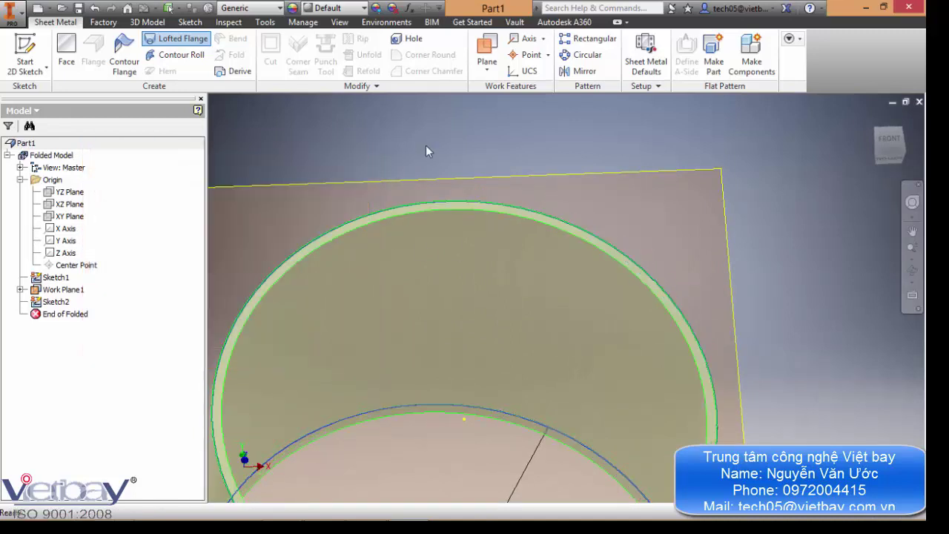
Step: Hide the offset work plane at the end of the cylinder
scroll(430, 127, "up", 4)
key("F4")
left_click_drag(629, 238, 528, 156)
right_click(529, 152)
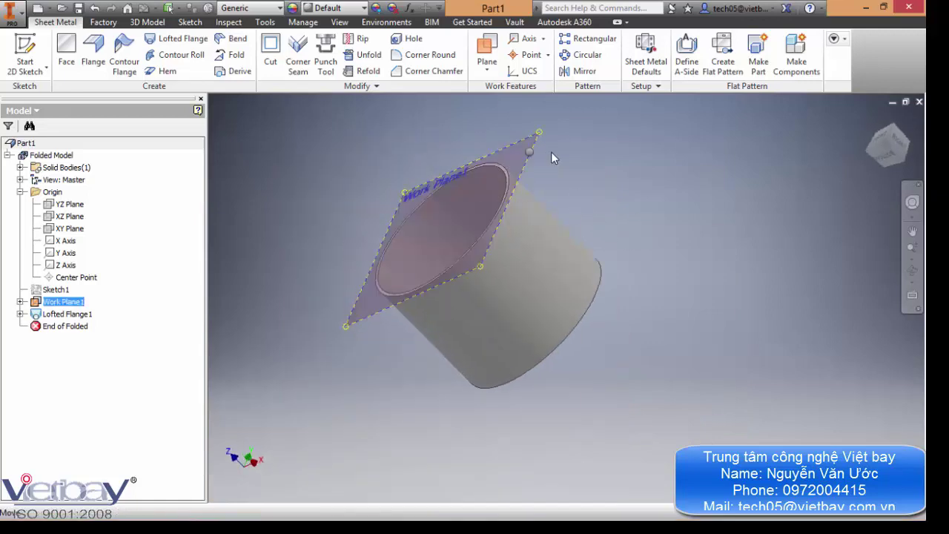
left_click(566, 170)
key("F4")
left_click_drag(585, 193, 663, 212)
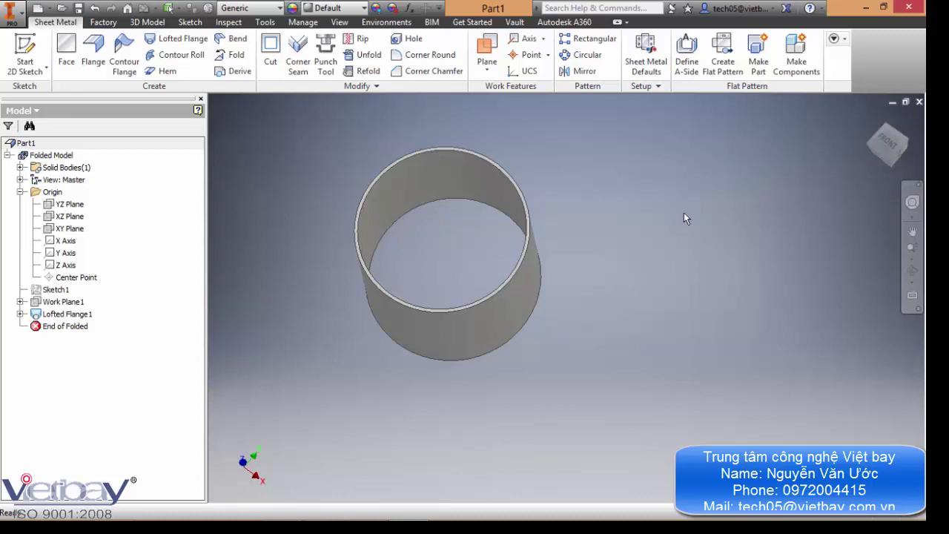
key("F4")
mouse_move(684, 247)
left_mouse_down()
mouse_move(682, 201)
mouse_move(684, 239)
left_mouse_up()
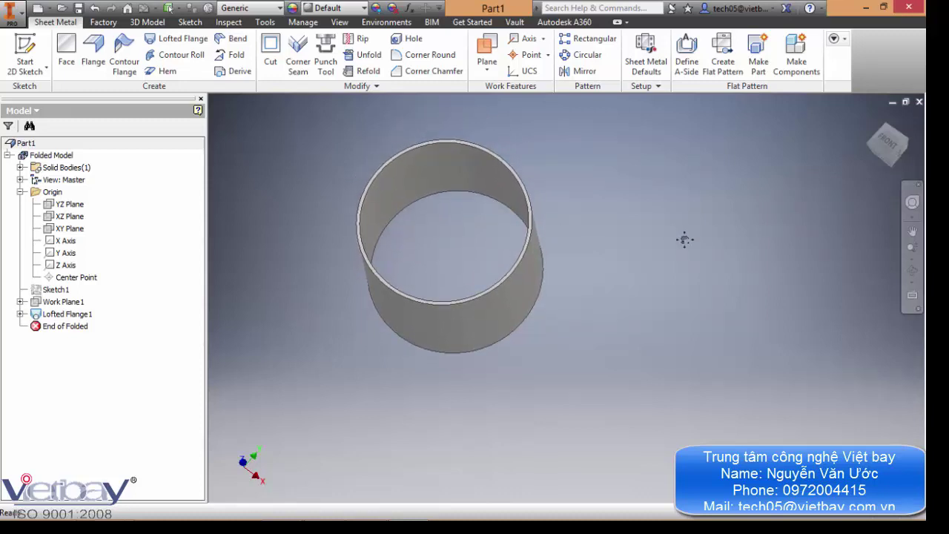
key("F4")
left_click_drag(670, 248, 609, 237)
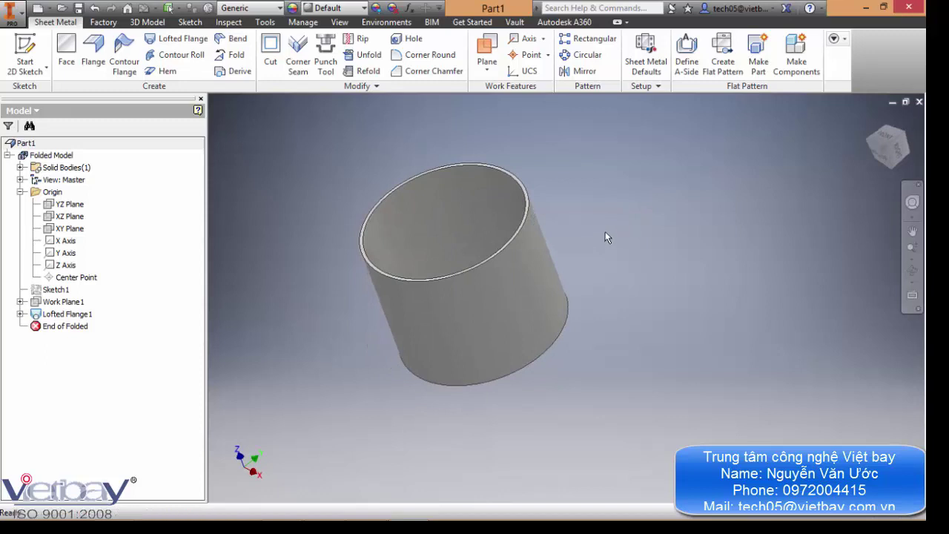
Step: Start a sketch on the XZ plane, slice the graphics and project the cylinder wall's outer edge on the positive X side
left_click(83, 216)
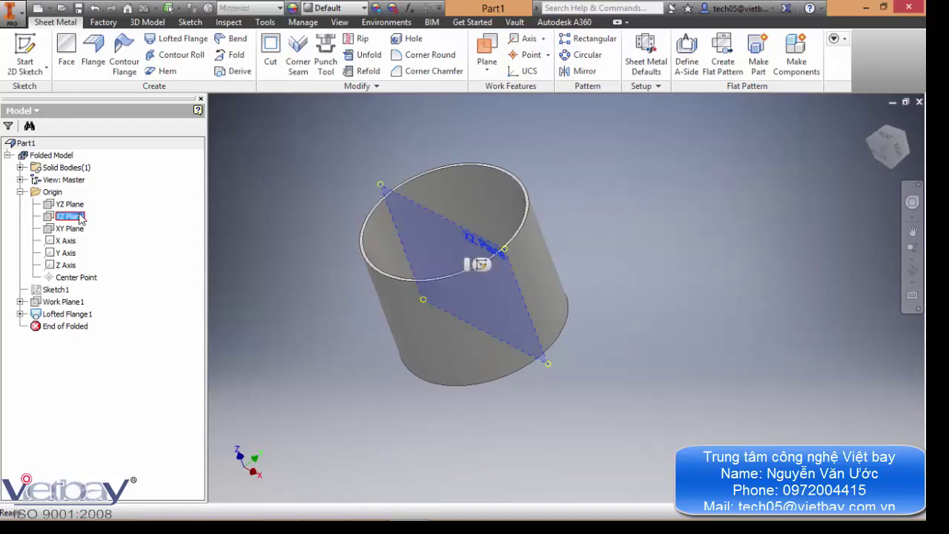
left_click(481, 265)
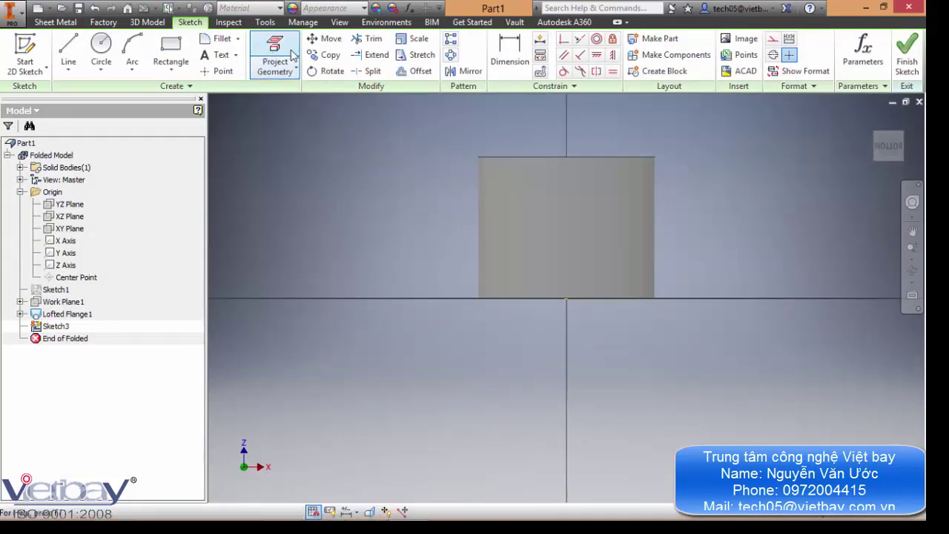
left_click(371, 512)
left_click(275, 49)
scroll(673, 154, "down", 4)
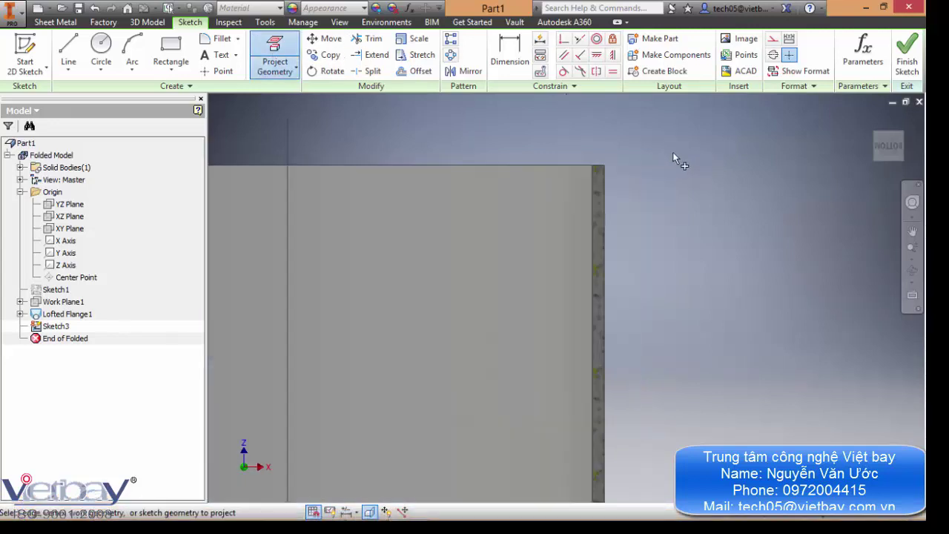
left_click(603, 176)
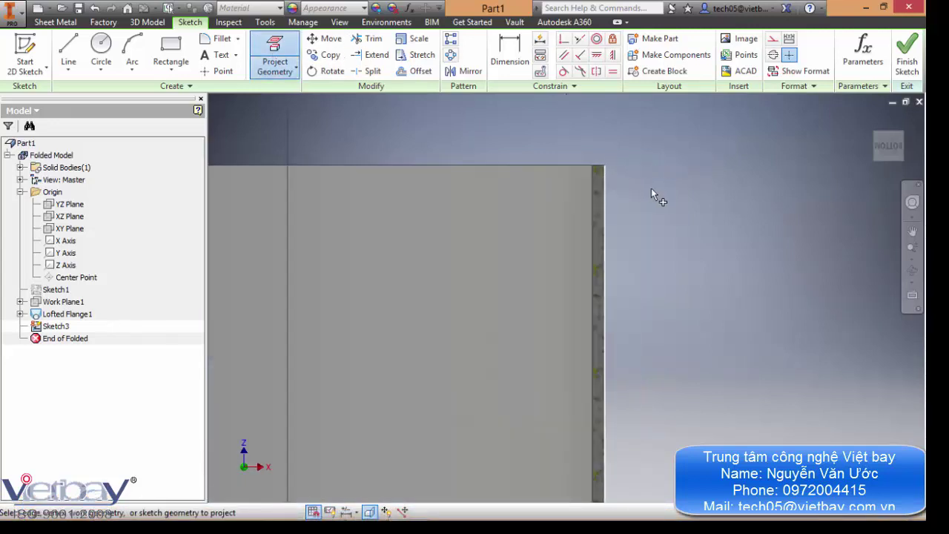
Step: Place a sketch point at the lower end of the projected outer wall edge
left_click(222, 72)
scroll(661, 260, "up", 3)
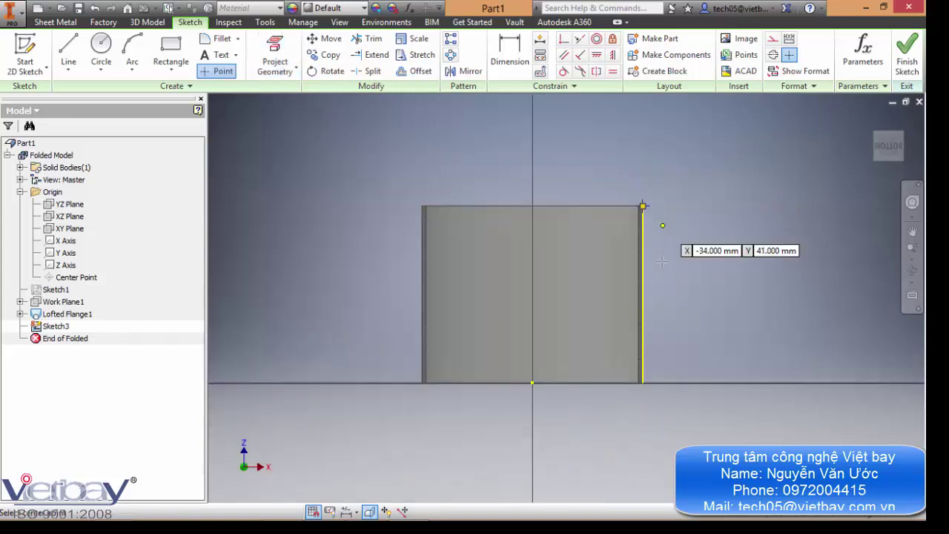
middle_click_drag(657, 387, 643, 299)
scroll(643, 303, "down", 4)
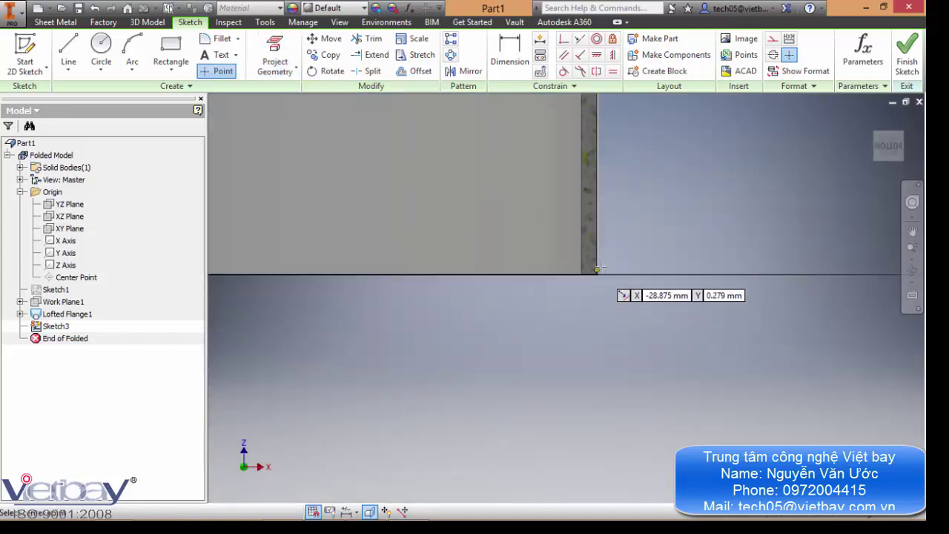
left_click(597, 275)
key("Escape")
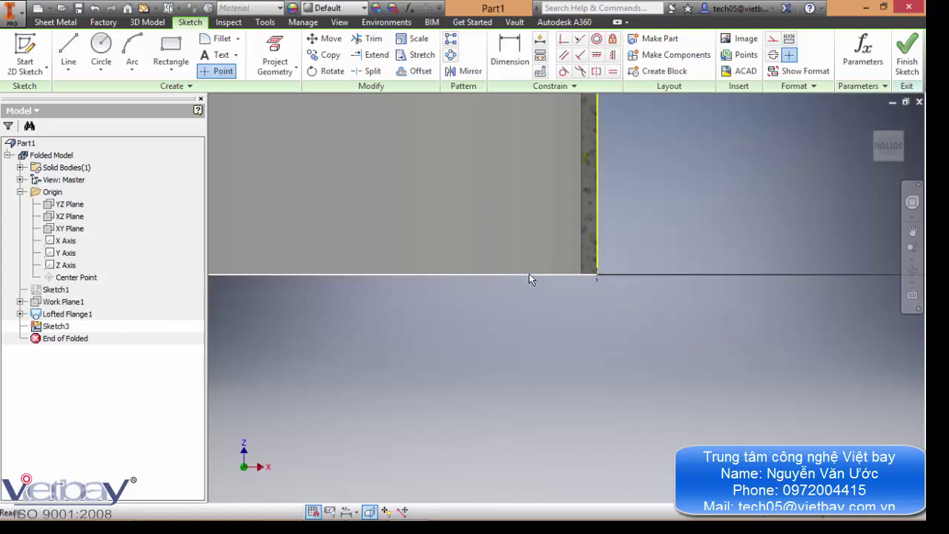
key("Escape")
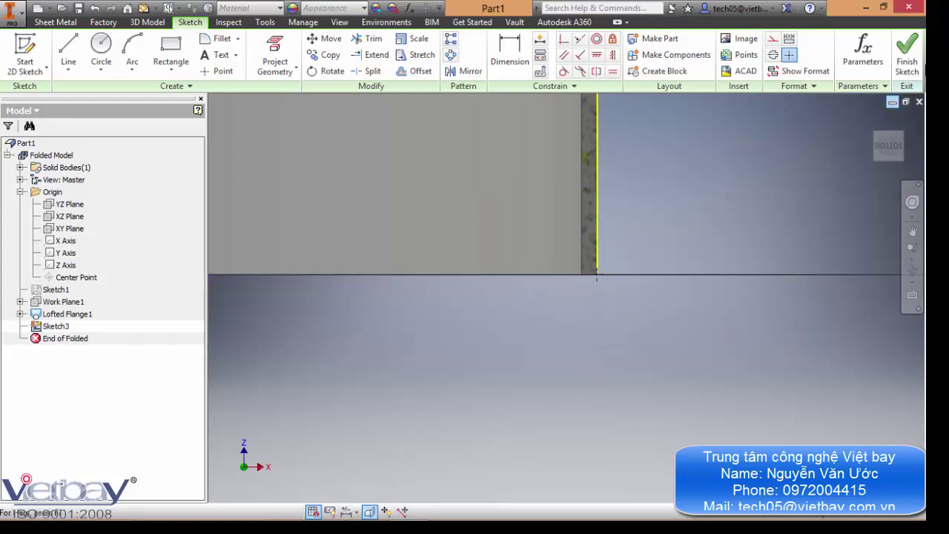
Step: Finish the sketch and create a single-point rip through the cylinder's outer face at the lower sketch point, with the GapSize gap
left_click(907, 59)
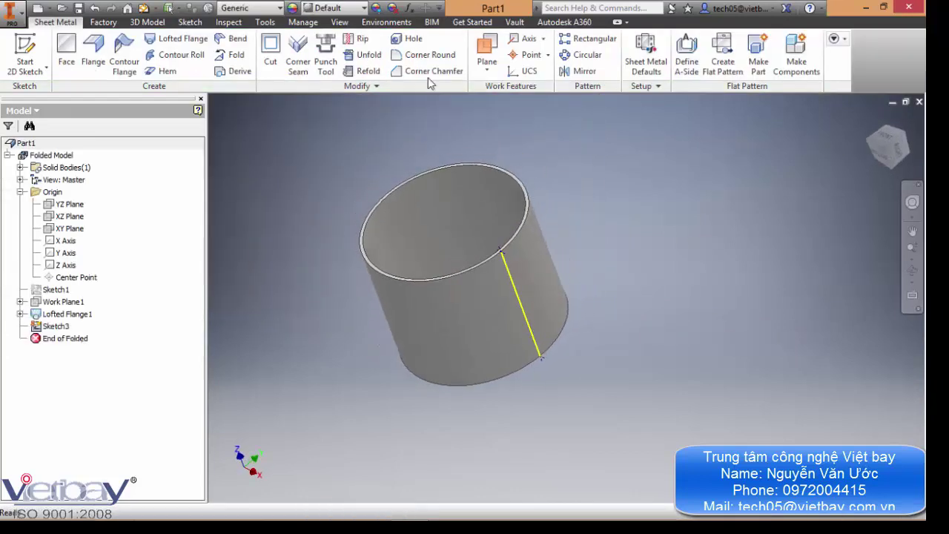
left_click(359, 41)
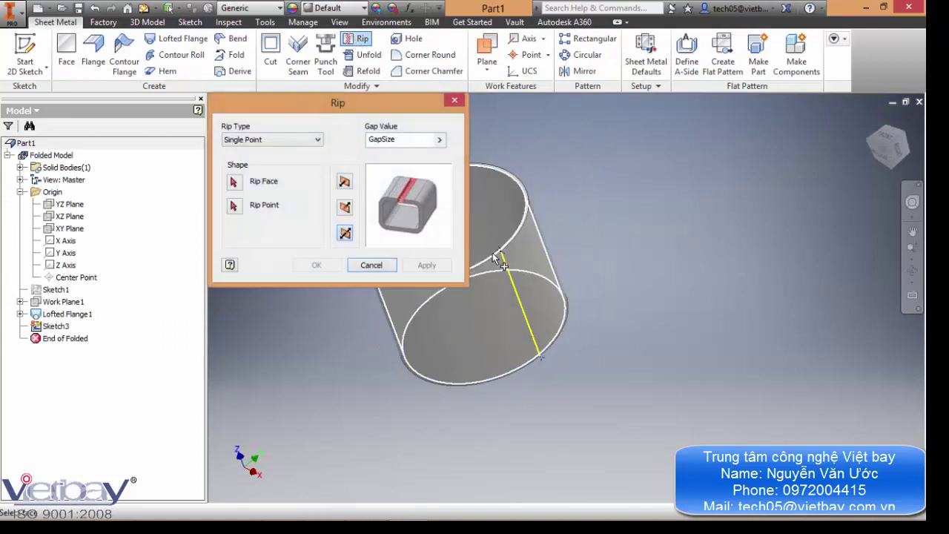
left_click(504, 296)
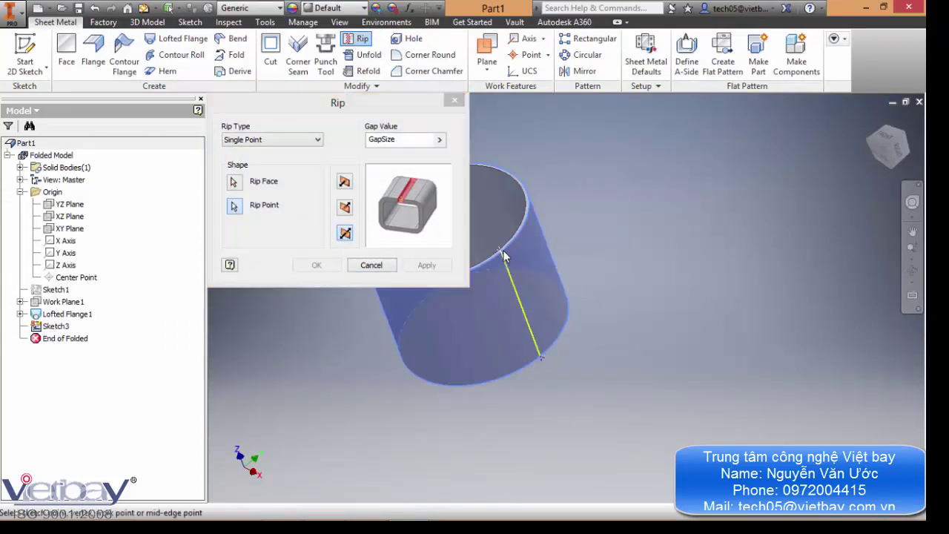
left_click(542, 361)
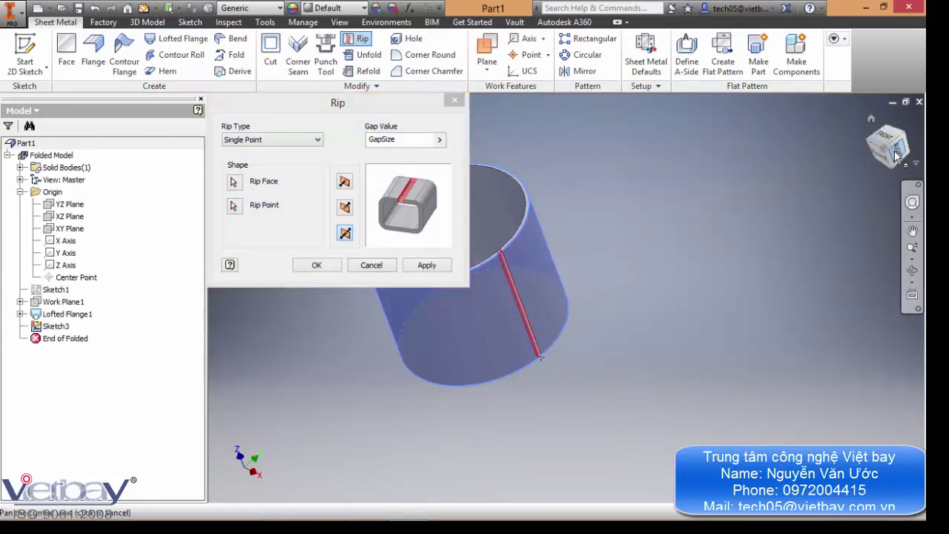
left_click(897, 154)
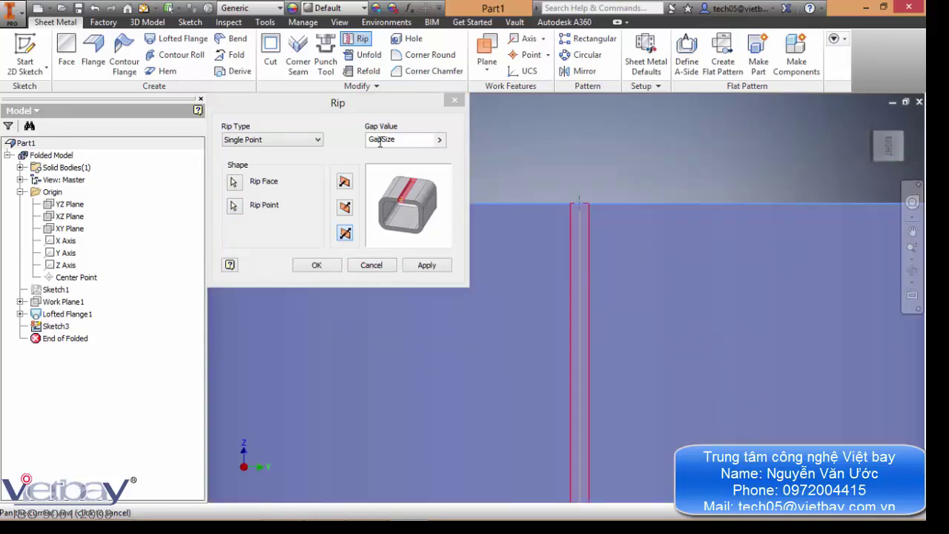
left_click(403, 139)
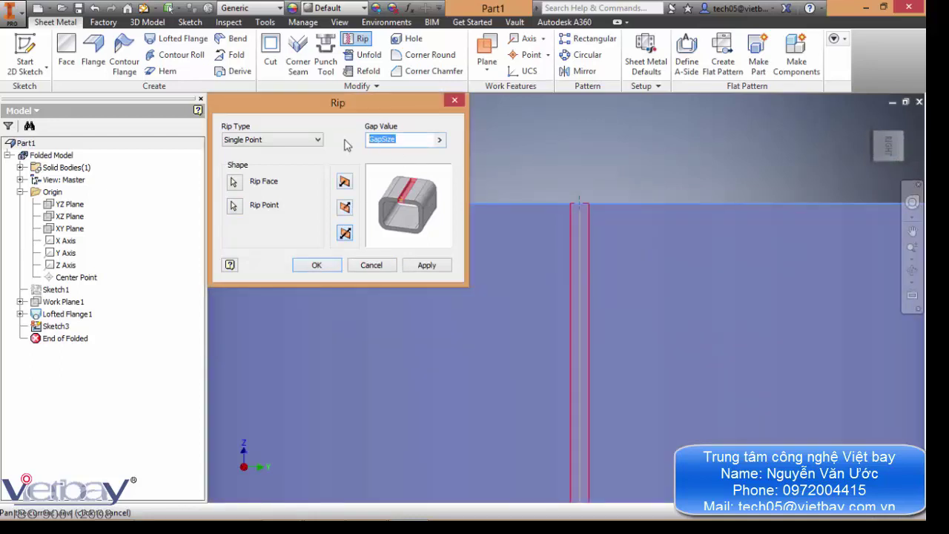
left_click(333, 263)
Step: Examine the rip gap along the cylinder wall and at its upper edge
scroll(603, 151, "up", 5)
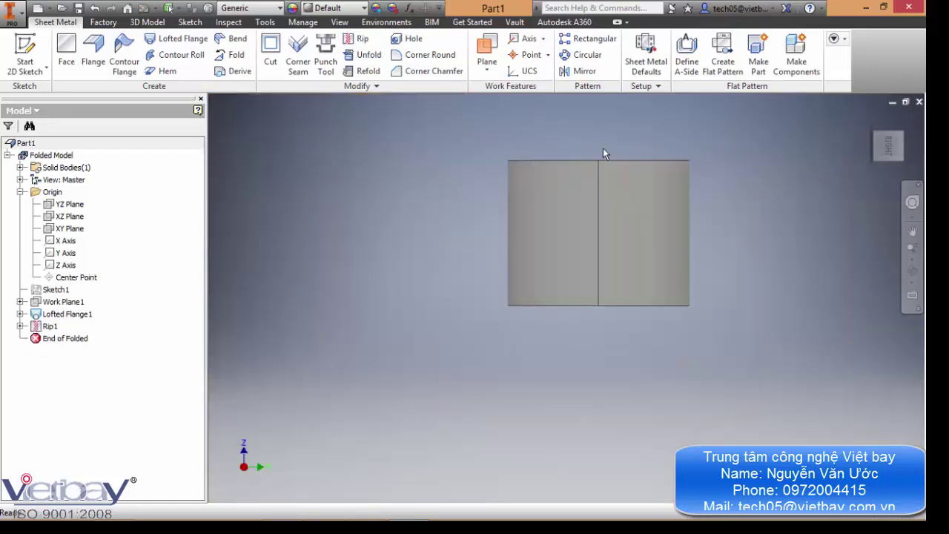
scroll(603, 150, "down", 3)
scroll(602, 154, "down", 5)
middle_click_drag(623, 198, 584, 186)
scroll(527, 243, "down", 5)
scroll(506, 315, "down", 2)
scroll(524, 227, "up", 5)
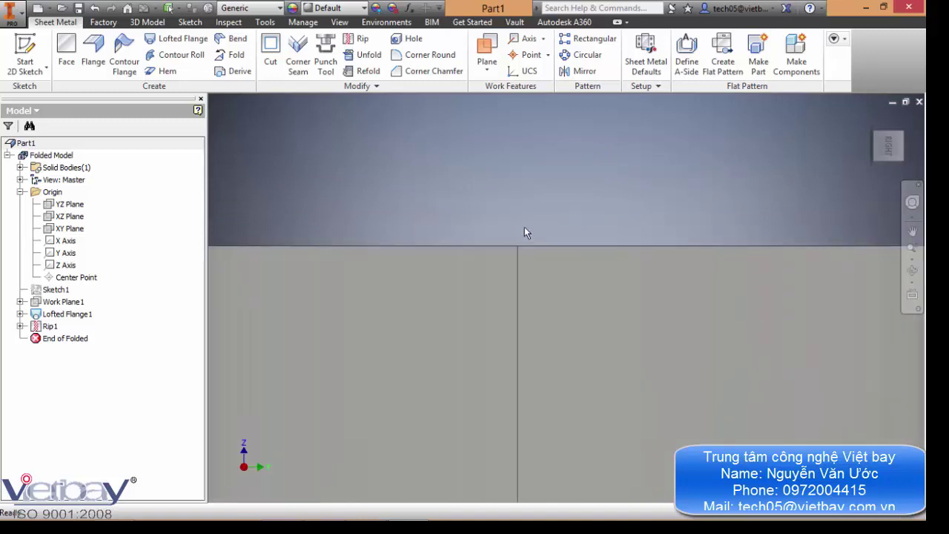
scroll(547, 157, "up", 4)
middle_click_drag(585, 201, 606, 212)
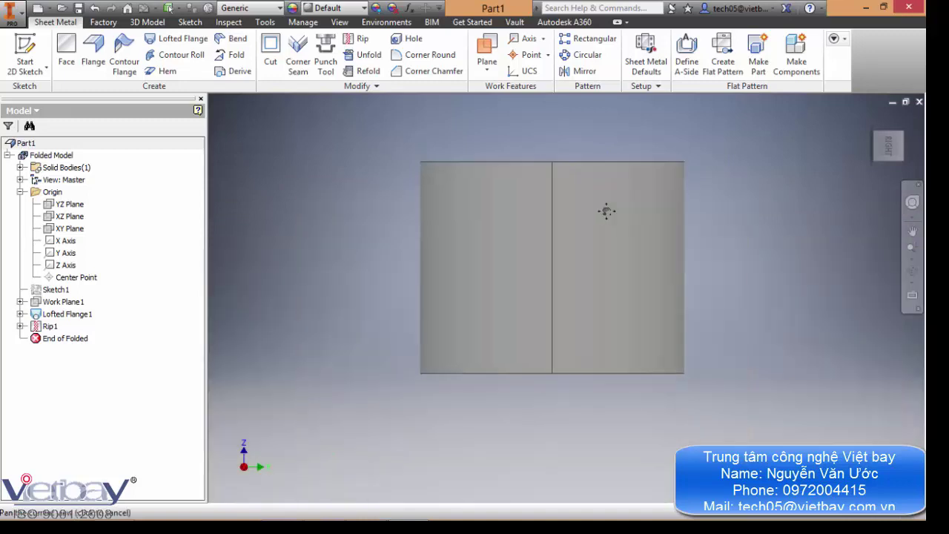
Step: Create the flat pattern of the ripped cylinder and return to the folded part
left_click(723, 55)
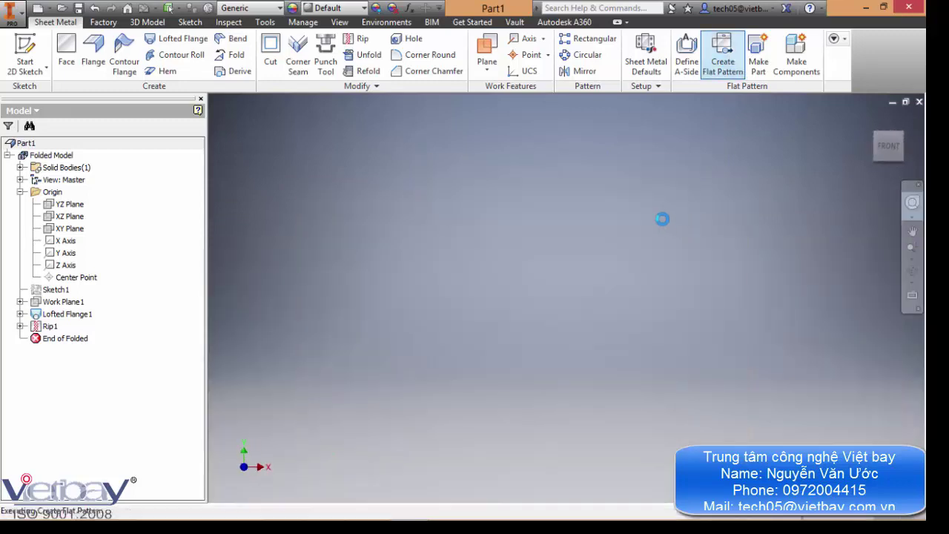
scroll(662, 219, "up", 5)
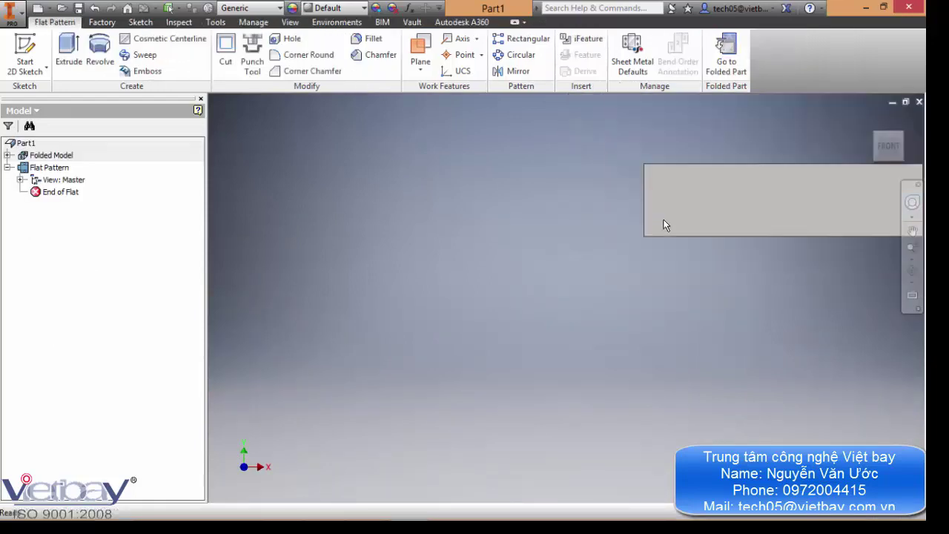
middle_click_drag(573, 221, 512, 234)
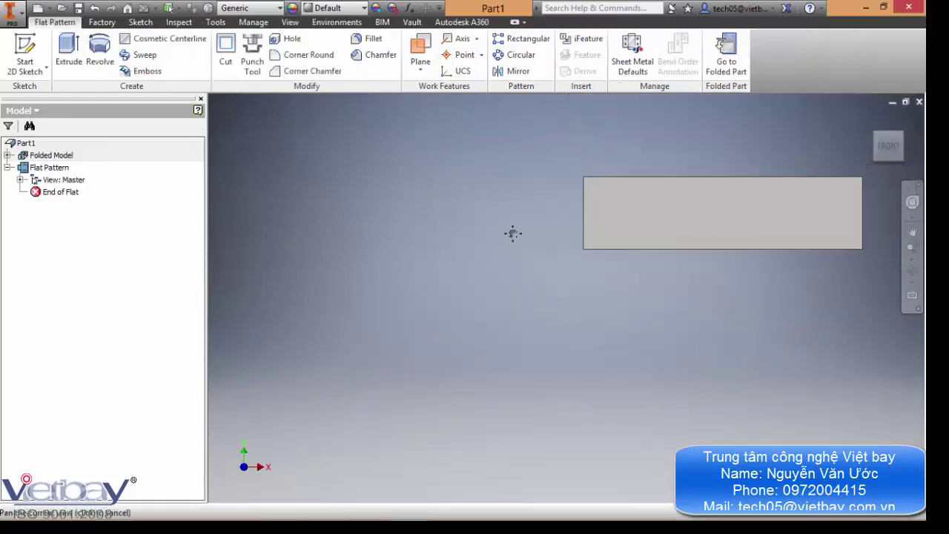
left_click(726, 65)
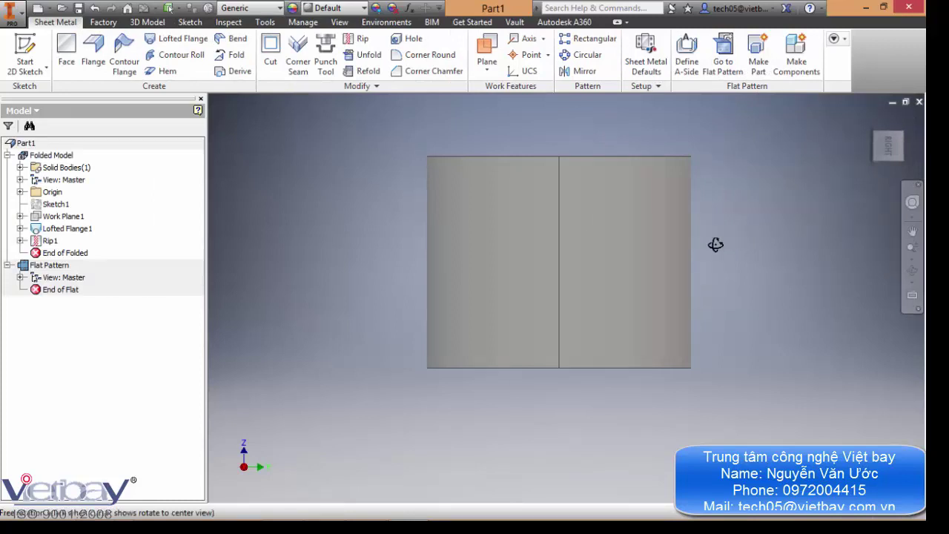
Step: Create a work plane offset 40 mm from the YZ plane, on the rip side outside the cylinder
middle_click_drag(716, 244, 713, 256, "shift")
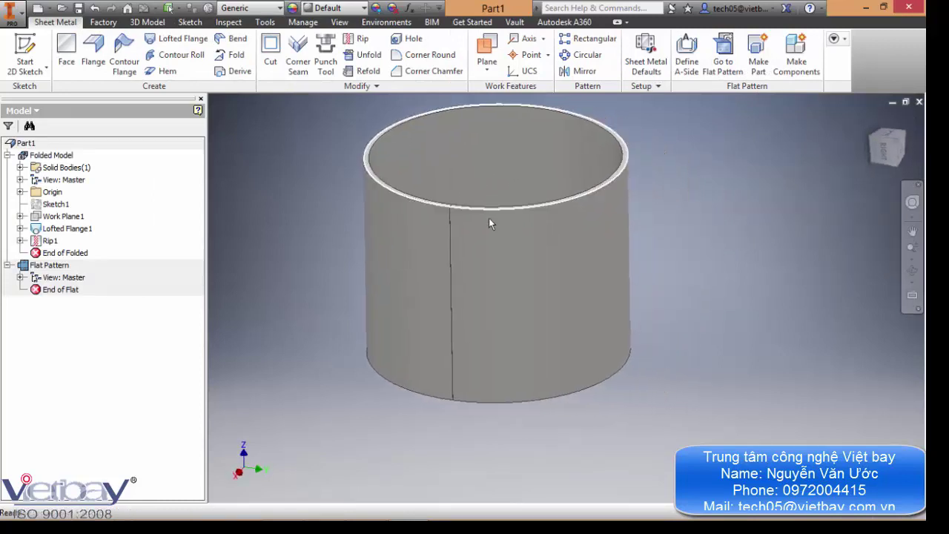
mouse_move(488, 218)
middle_mouse_down("shift")
mouse_move(447, 204)
mouse_move(494, 212)
middle_mouse_up("shift")
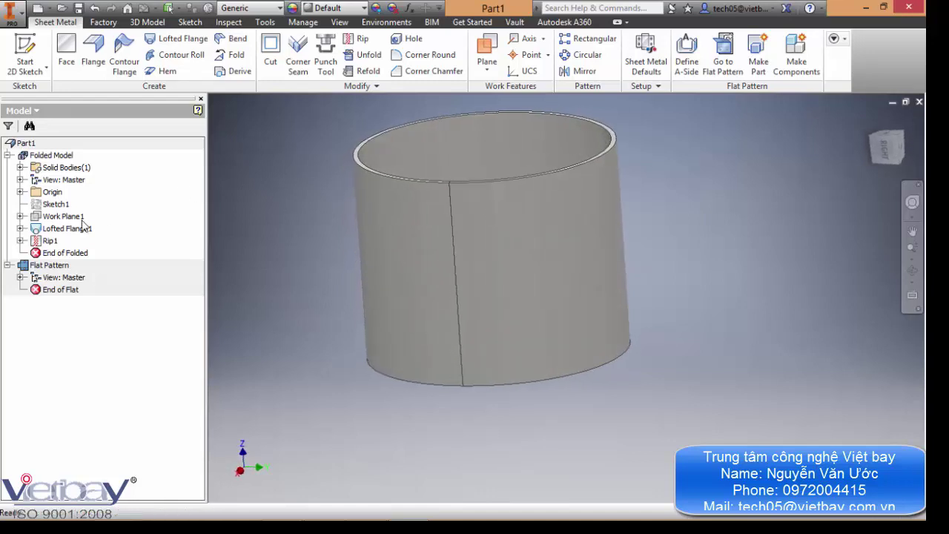
left_click(21, 192)
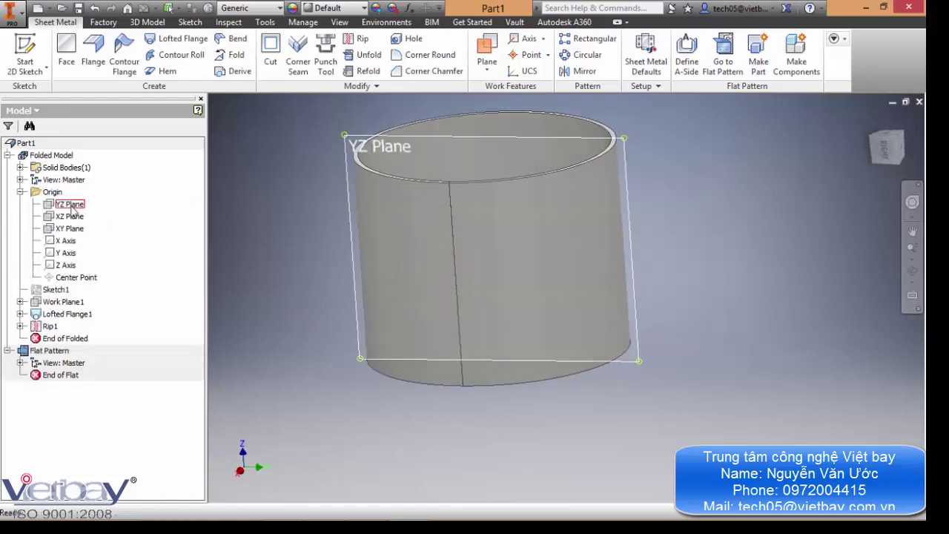
left_click(71, 207)
left_click(486, 66)
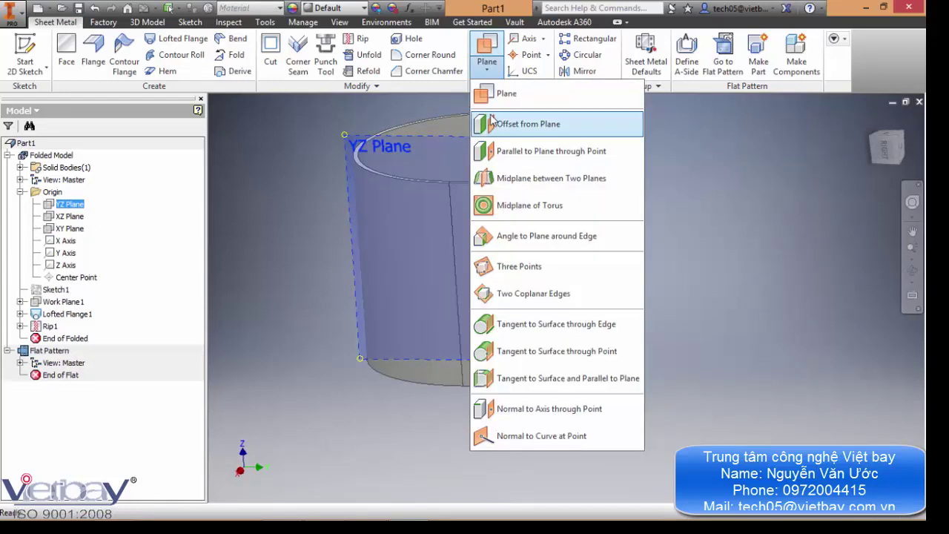
left_click(501, 125)
middle_click_drag(592, 275, 542, 299, "shift")
left_click_drag(459, 284, 347, 410)
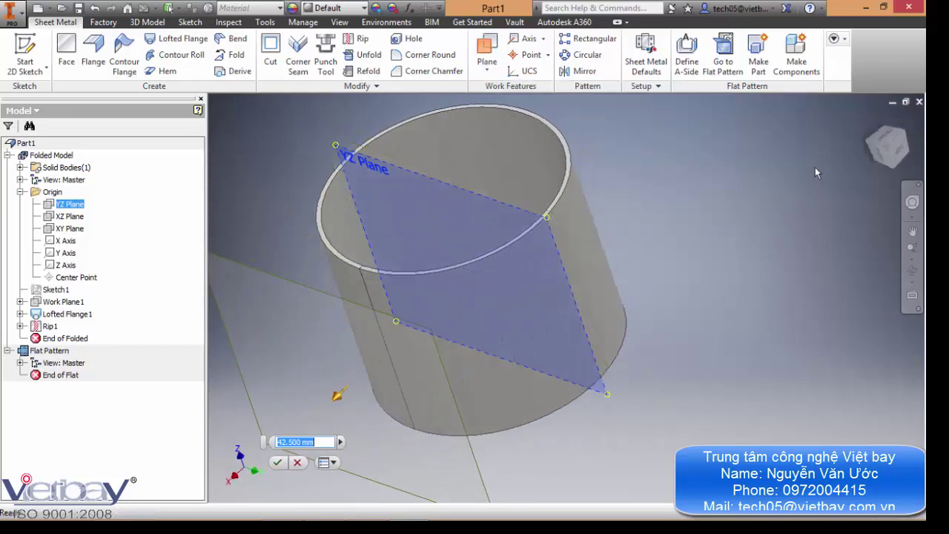
type("40")
left_click(277, 462)
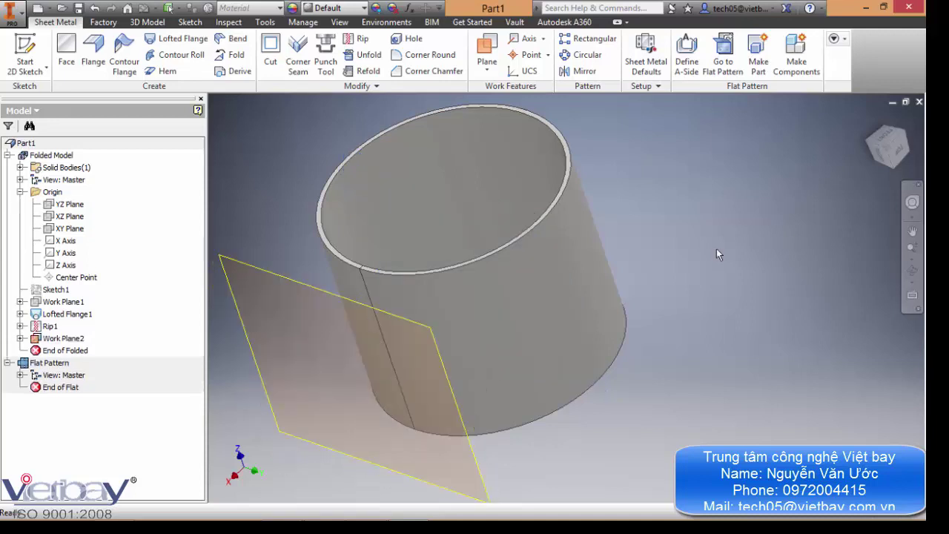
Step: Start a sketch on the new offset work plane and project the cylinder's upper and lower edges
left_click(315, 288)
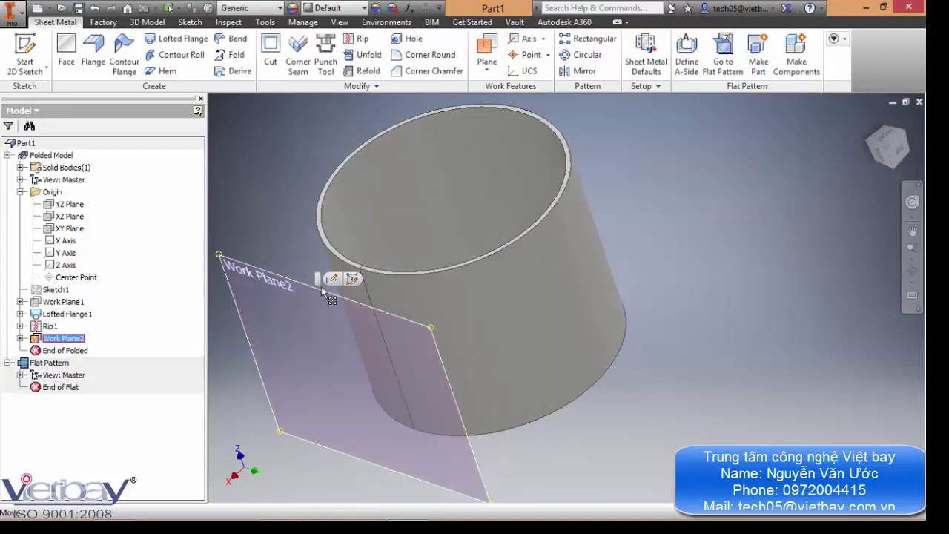
left_click(353, 279)
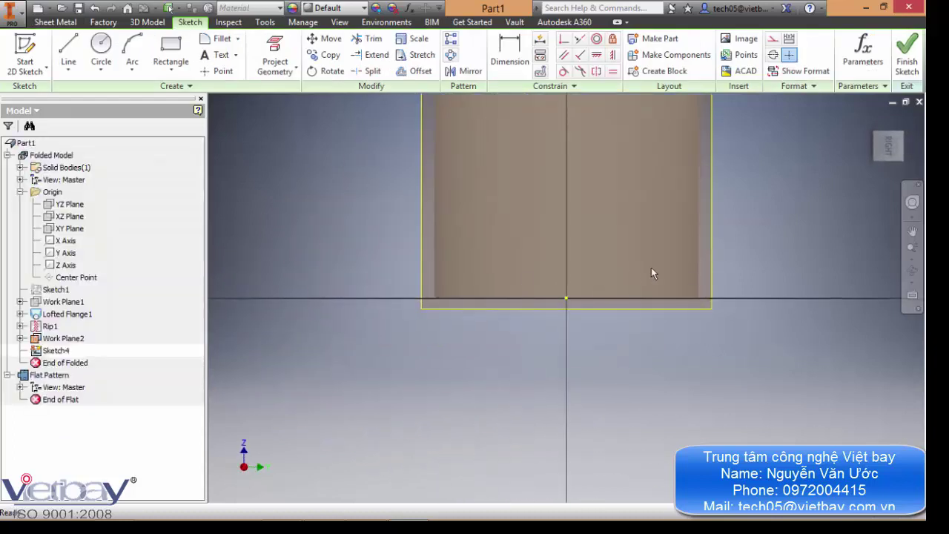
middle_click_drag(545, 358, 534, 377)
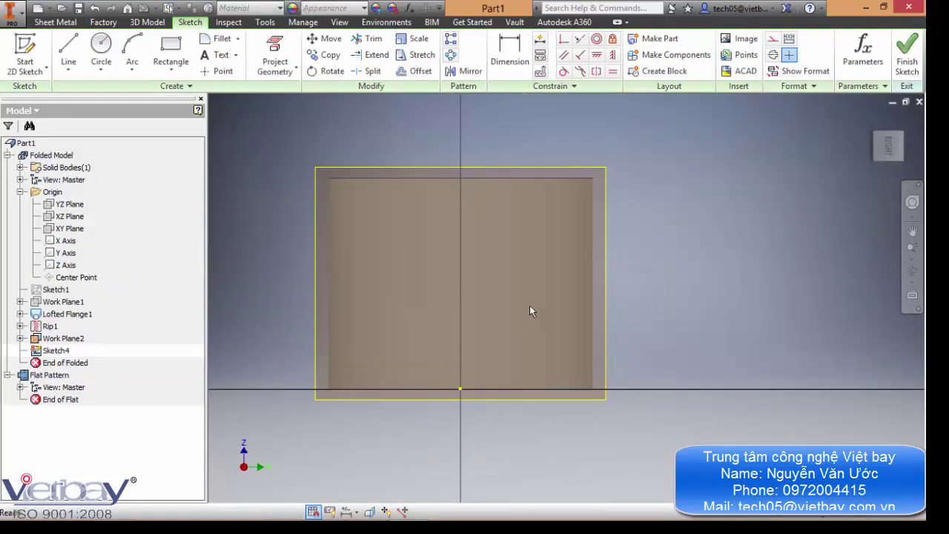
key("g")
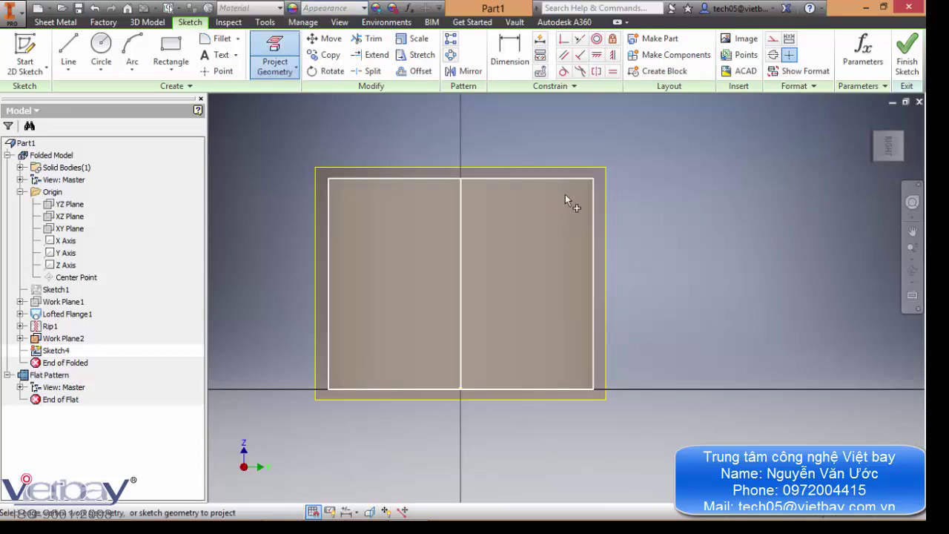
left_click(567, 178)
key("Escape")
middle_click_drag(683, 243, 659, 235)
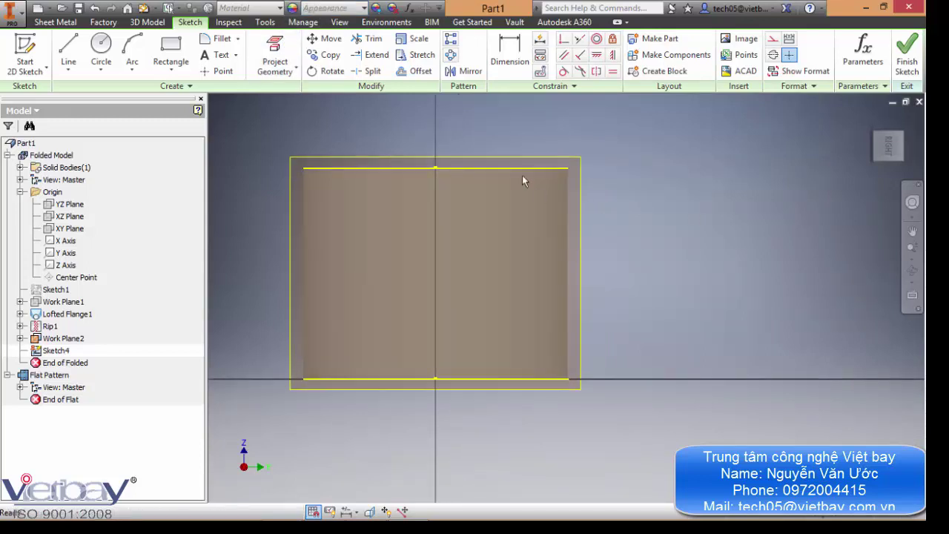
Step: Convert the projected upper and lower edges of the cylinder to construction lines
left_click(520, 169)
left_click(773, 38)
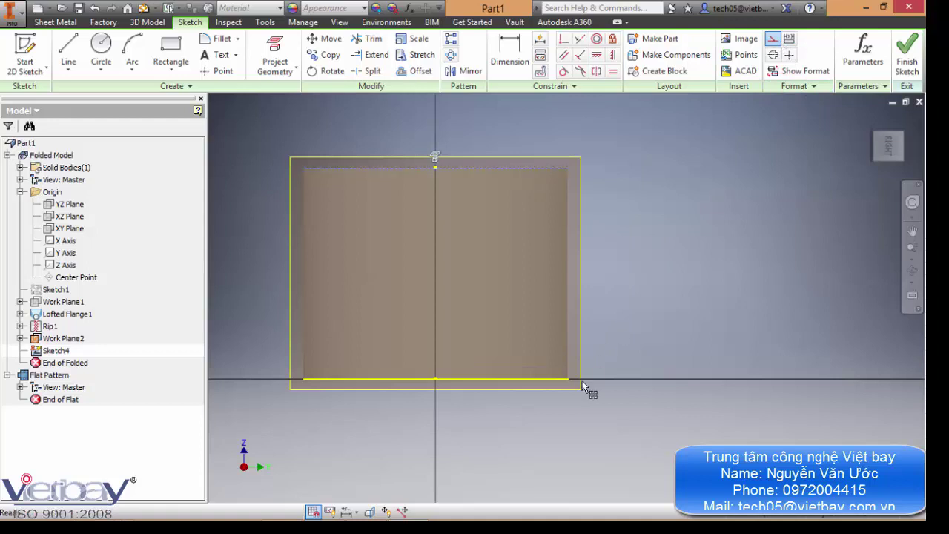
left_click(559, 380)
left_click(773, 38)
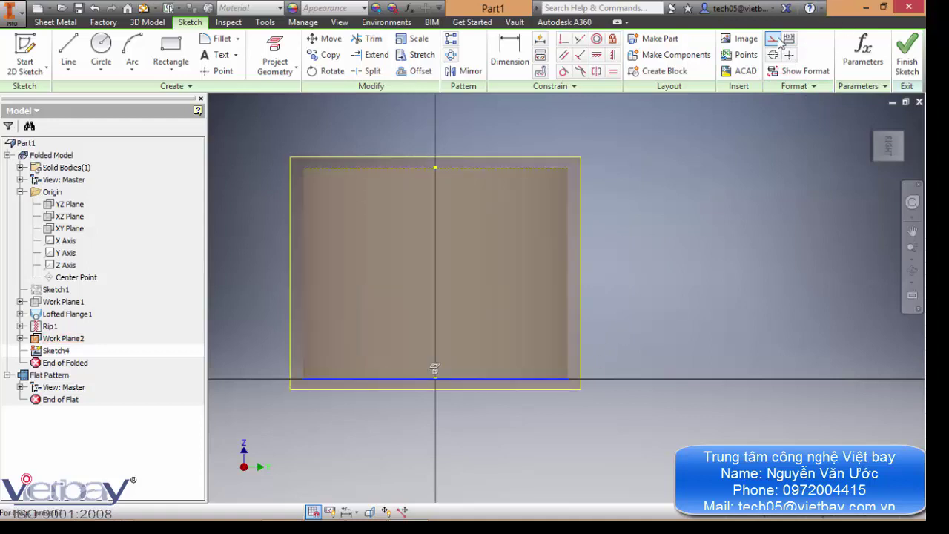
left_click(742, 207)
middle_click_drag(650, 255, 673, 233)
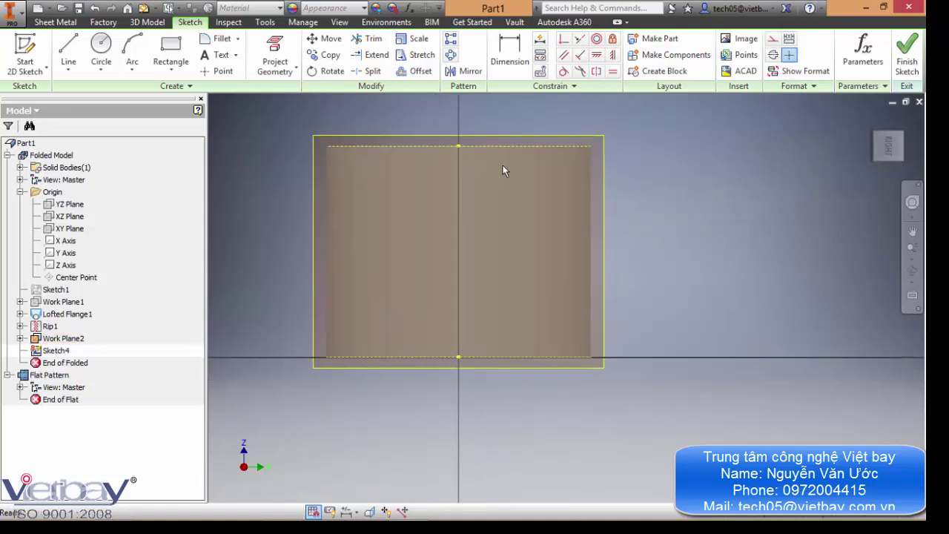
Step: Place a sketch point about 39 mm above the cylinder's lower edge, slightly to the positive Y side of the rip
scroll(492, 144, "up", 2)
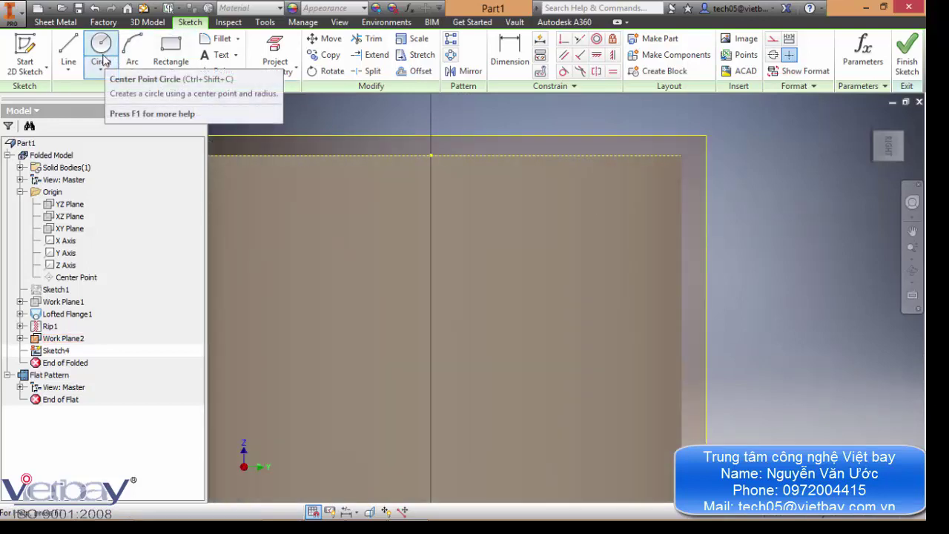
left_click(221, 71)
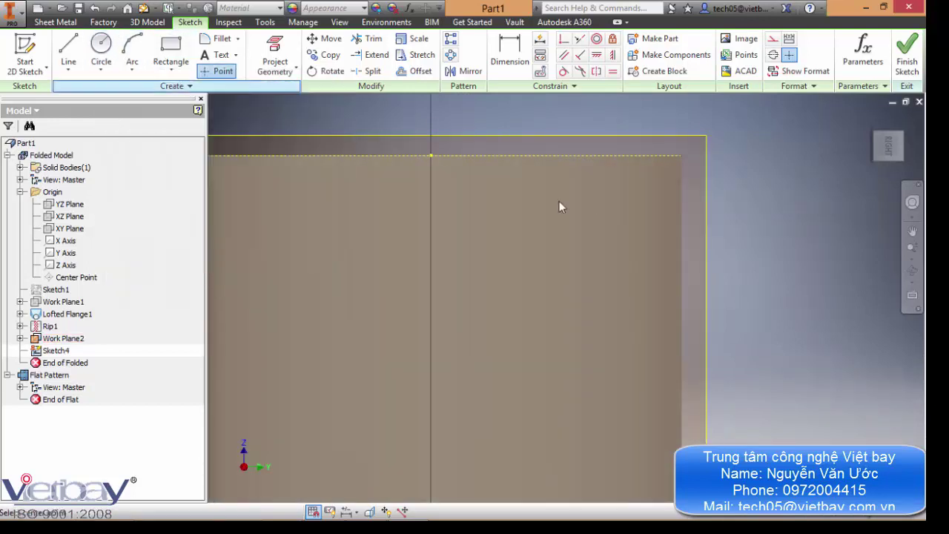
left_click(483, 218)
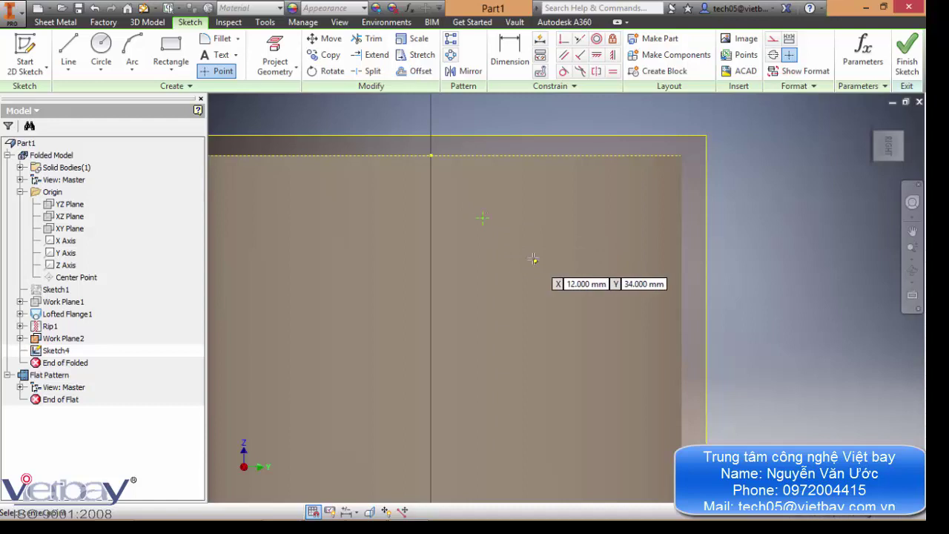
Step: Dimension the sketch point's vertical distance from the origin point on the lower edge and set it to 33.59 mm
key("d")
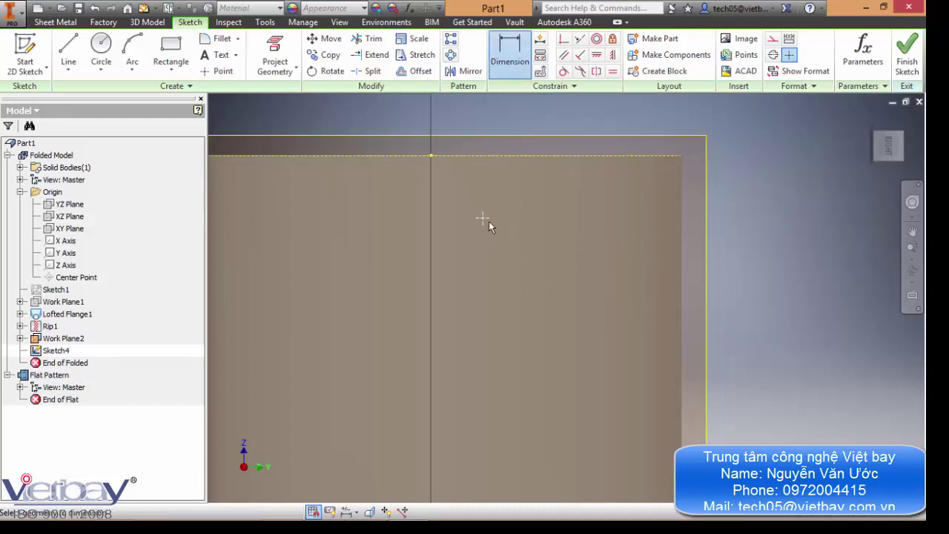
scroll(521, 278, "down", 5)
scroll(495, 248, "up", 5)
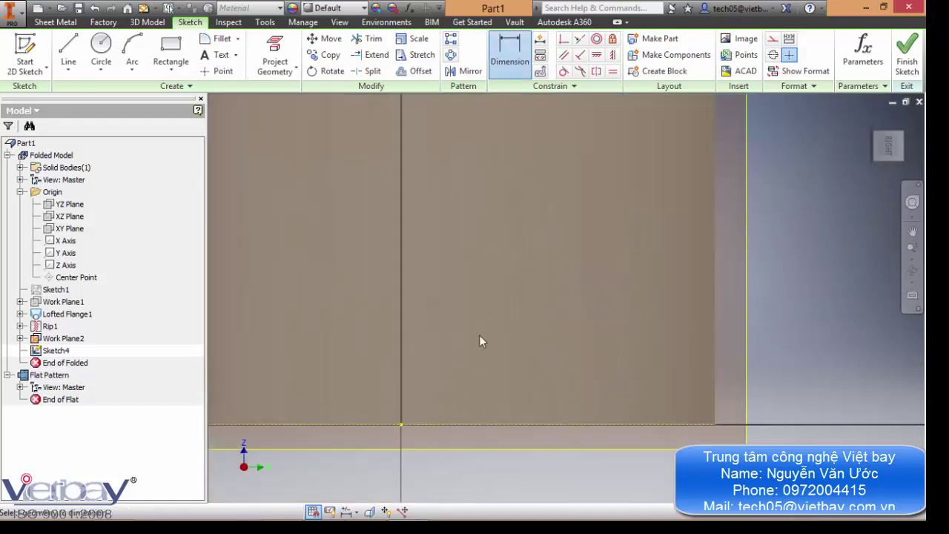
scroll(500, 272, "down", 5)
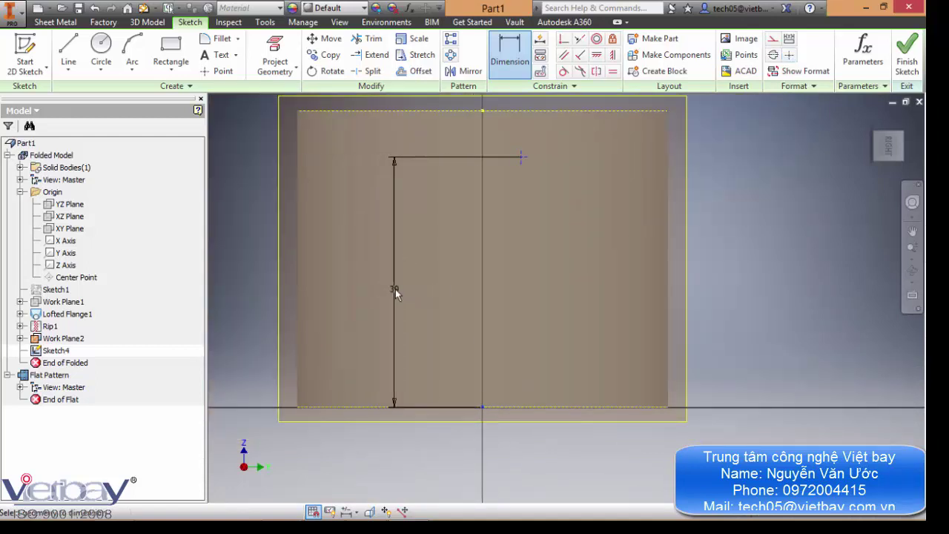
left_click(249, 285)
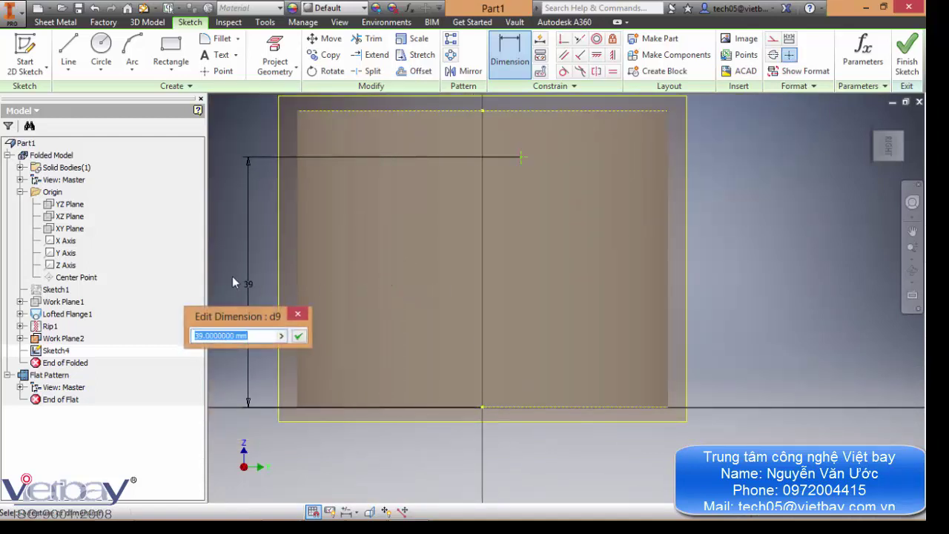
type("33.59")
key("Return")
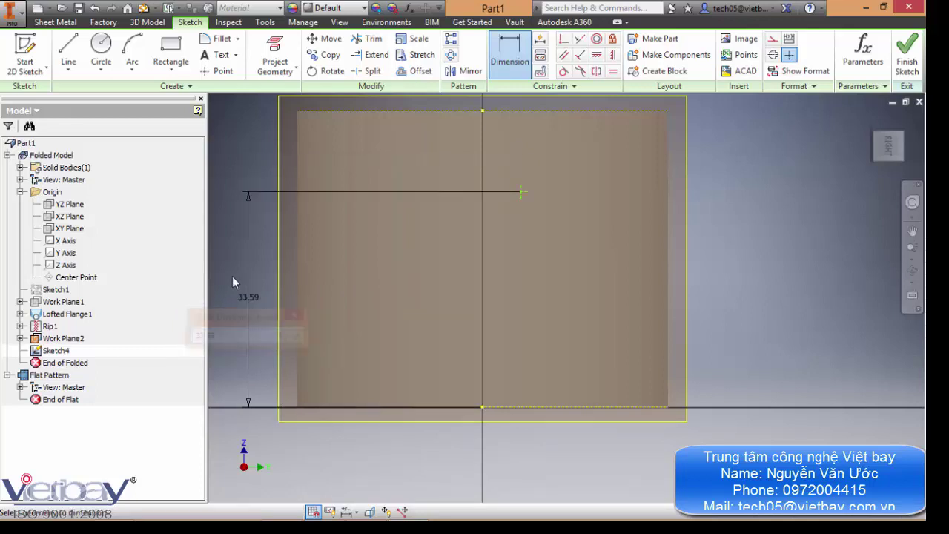
Step: Dimension the sketch point's horizontal distance from the midpoint of the cylinder's upper edge and set it to 4 mm
mouse_move(492, 269)
middle_mouse_down()
mouse_move(496, 282)
mouse_move(471, 294)
middle_mouse_up()
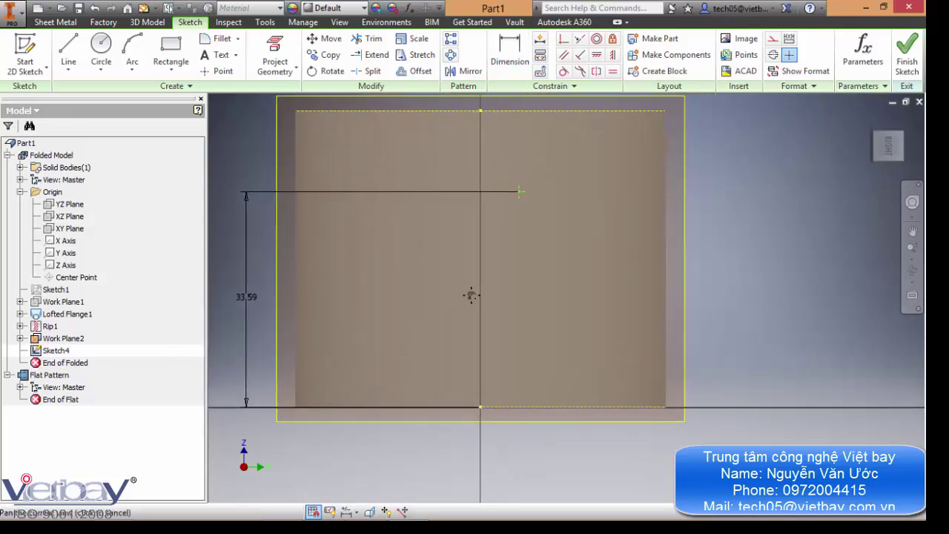
middle_click_drag(552, 304, 497, 315)
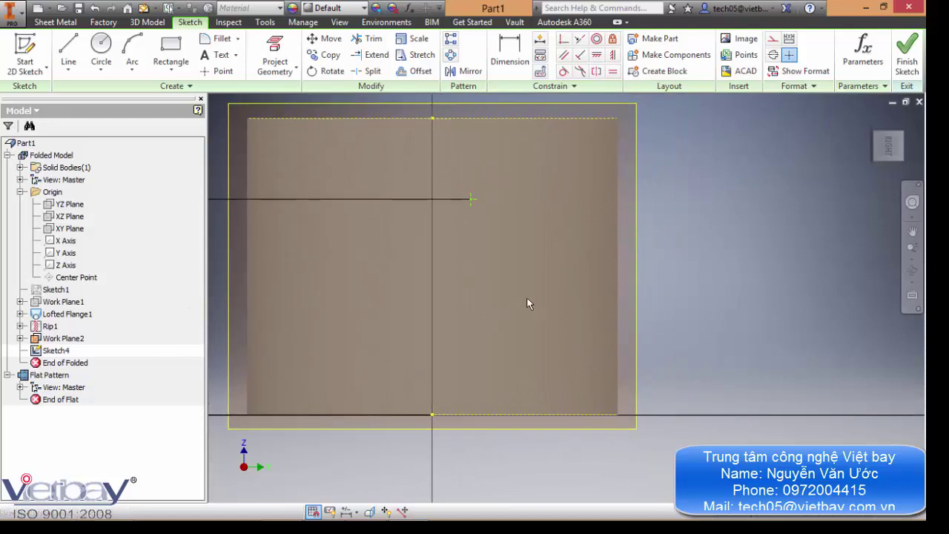
left_click(509, 50)
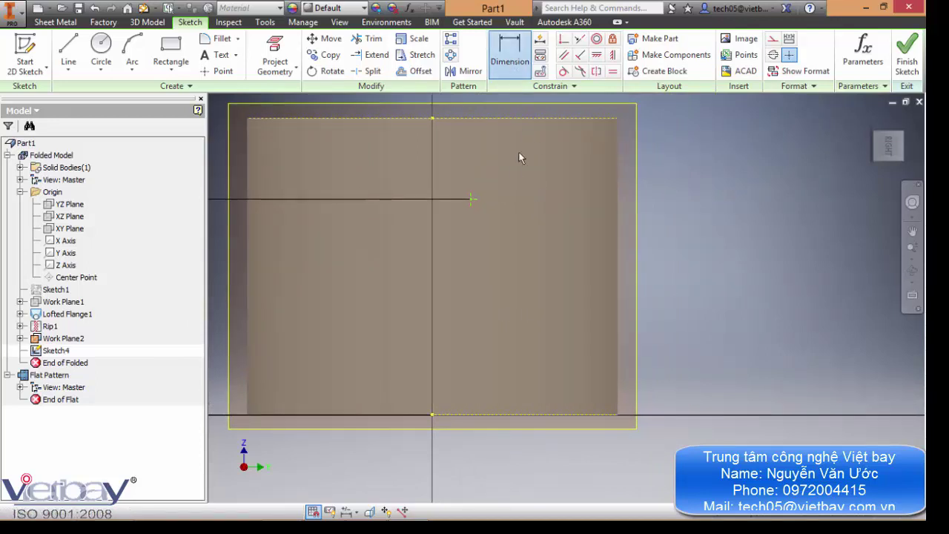
left_click(434, 119)
left_click(400, 198)
middle_click_drag(466, 285, 466, 377)
left_click(447, 148)
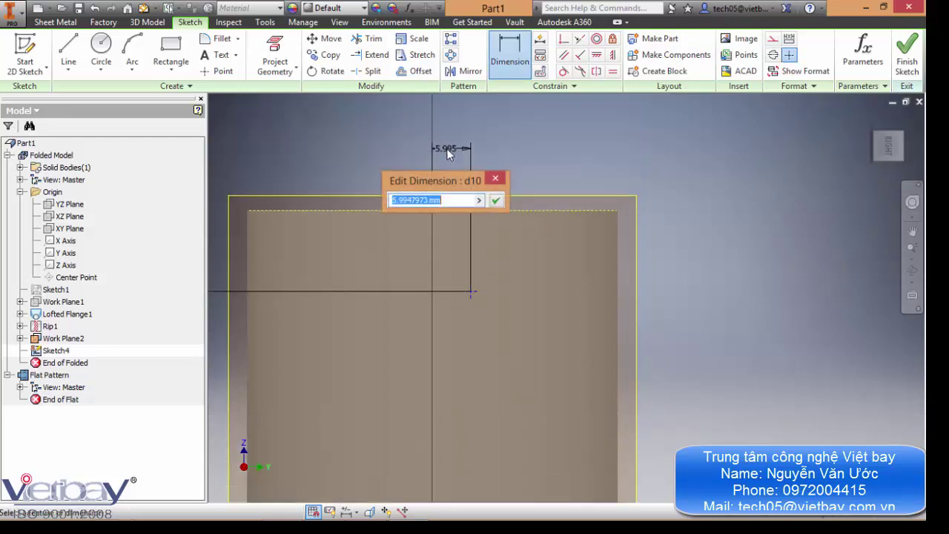
type("4")
key("Return")
key("Escape")
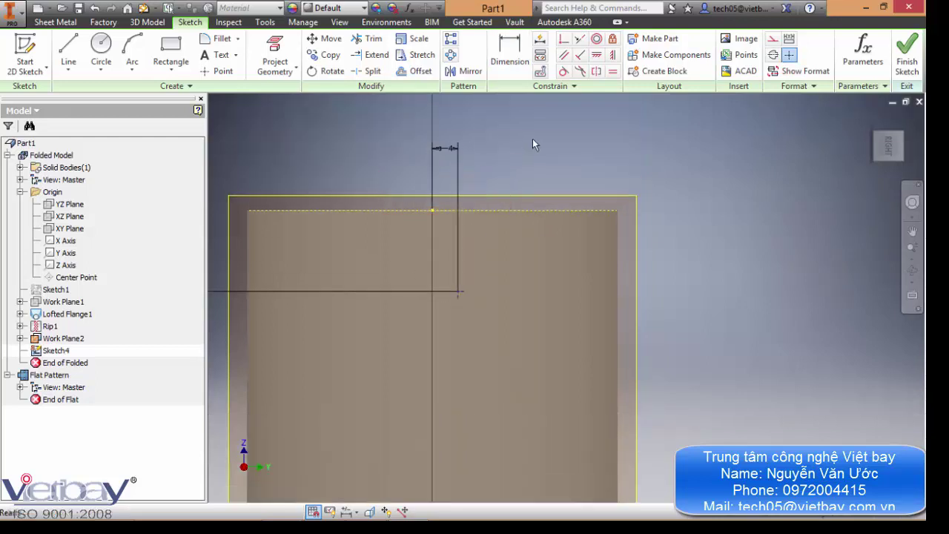
Step: Place a second sketch point just outside the cylinder on the positive Y side, about 5 mm above the lower edge
middle_click_drag(534, 149, 477, 65)
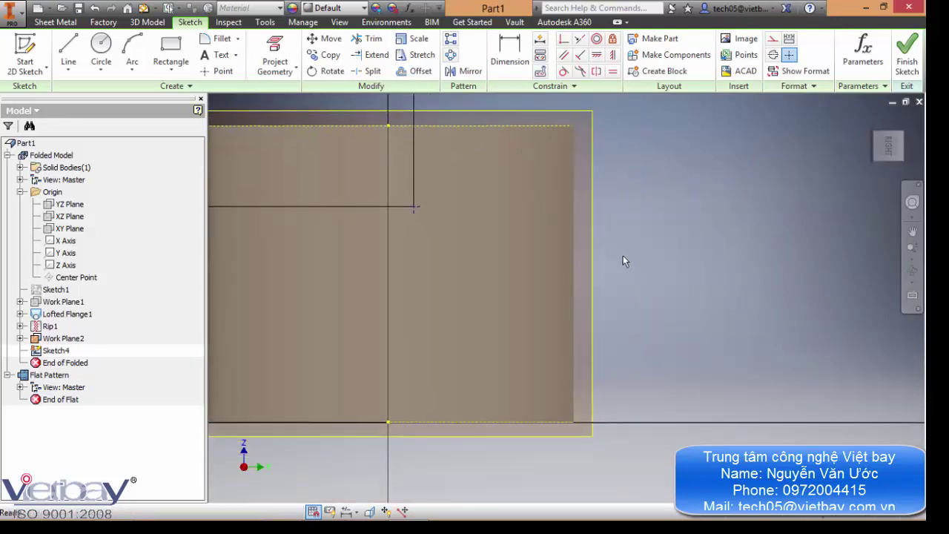
middle_click_drag(623, 257, 606, 257)
left_click(218, 70)
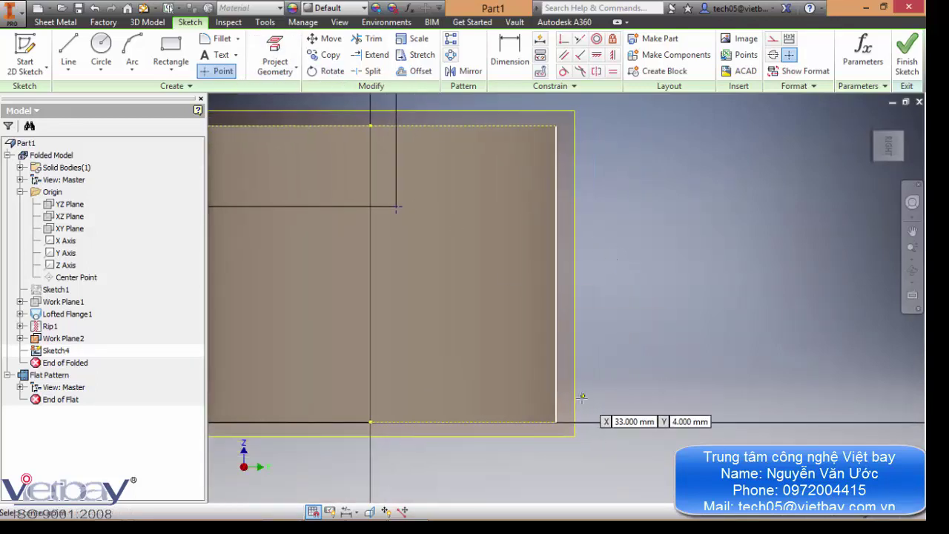
Step: Dimension the second sketch point's vertical distance from the origin point on the lower edge and set it to 6 mm
key("d")
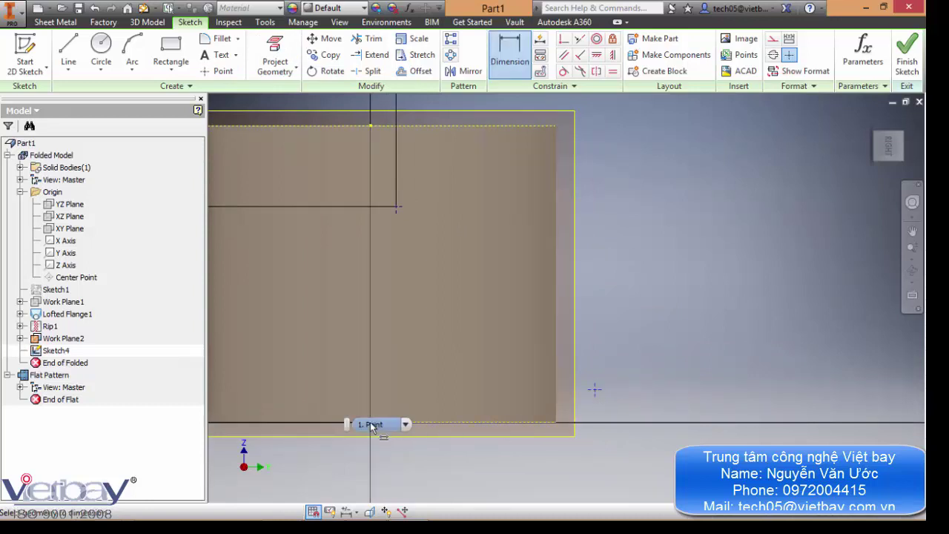
middle_click_drag(480, 310, 568, 278)
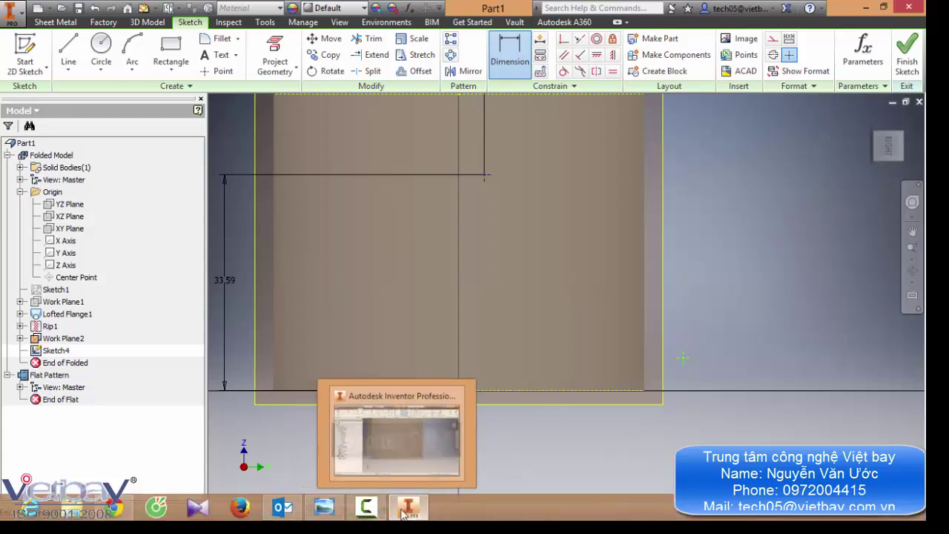
left_click(368, 507)
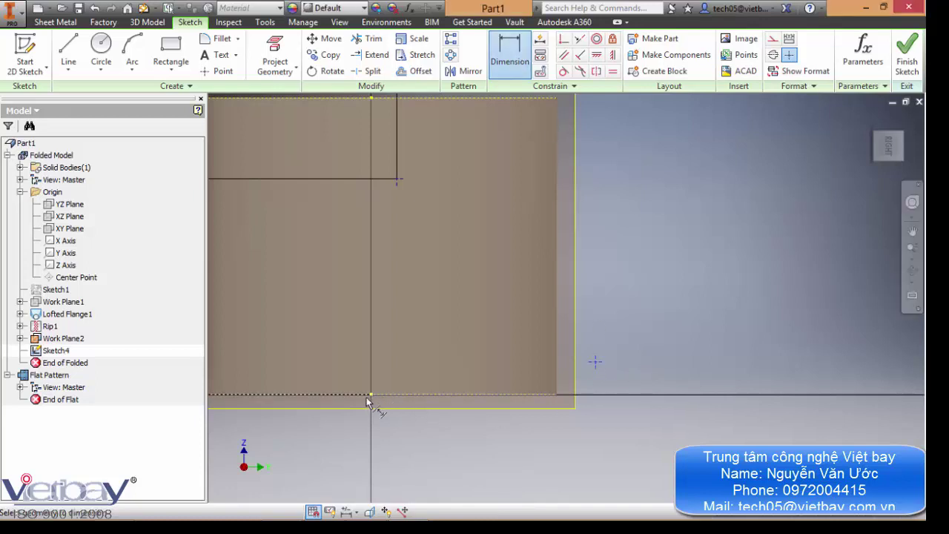
left_click(367, 397)
left_click(595, 362)
left_click(669, 384)
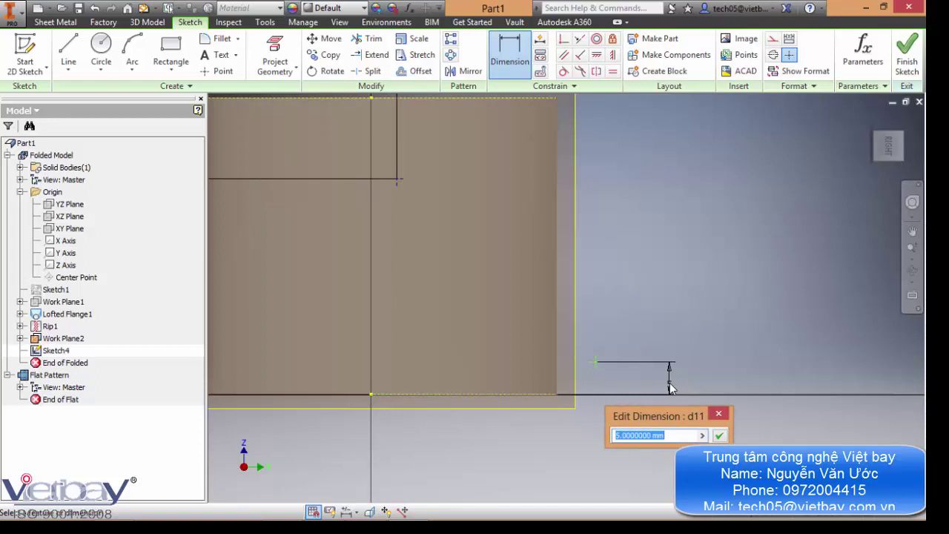
type("6")
key("Return")
key("Escape")
Step: Draw a line about 41.5 mm long connecting the lower and upper sketch points and convert it to construction
key("l")
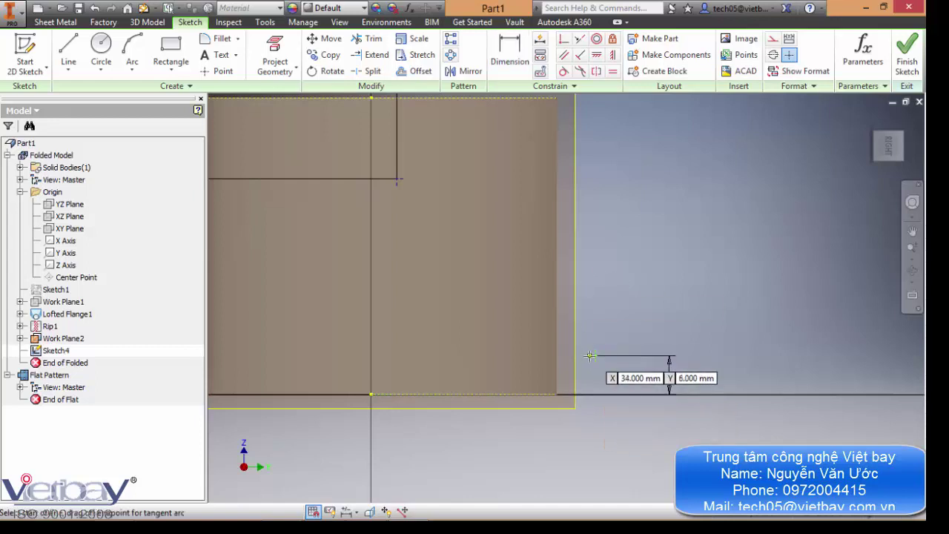
left_click(595, 356)
left_click(401, 180)
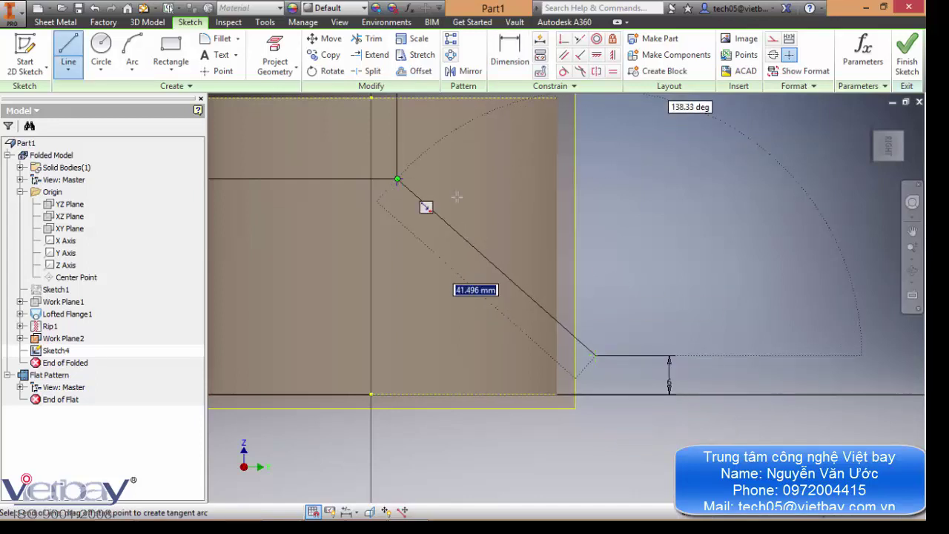
key("Escape")
left_click(505, 275)
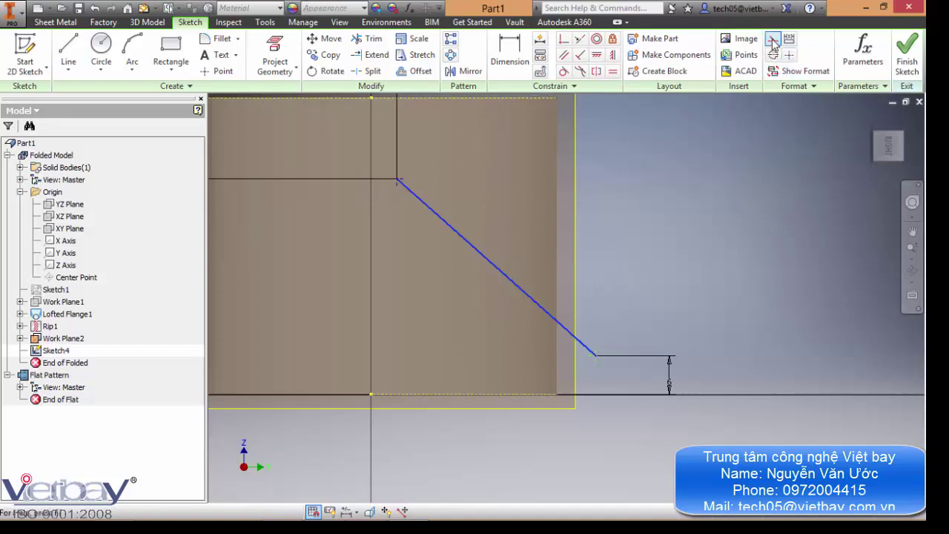
left_click(773, 40)
left_click(672, 251)
middle_click_drag(543, 228, 550, 238)
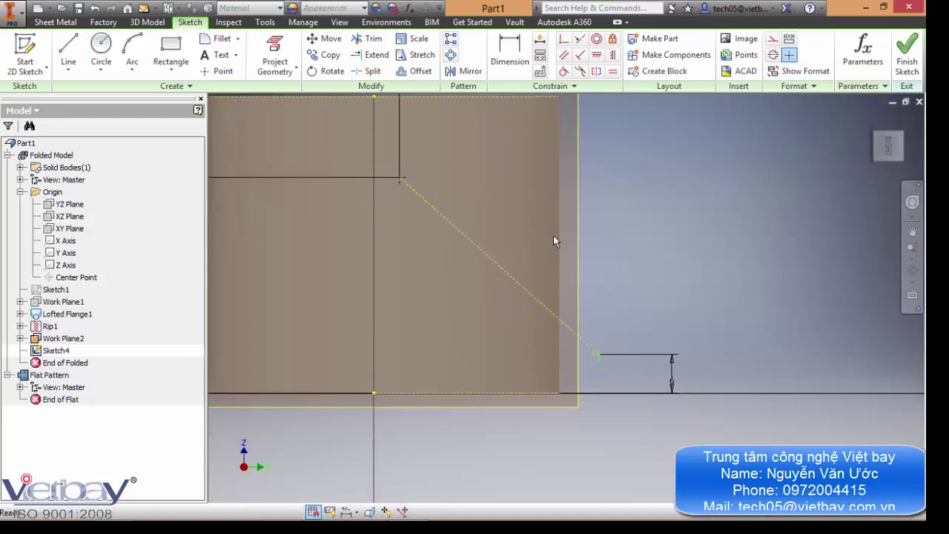
Step: Draw a vertical line straight down from the upper sketch point and convert it to construction
key("l")
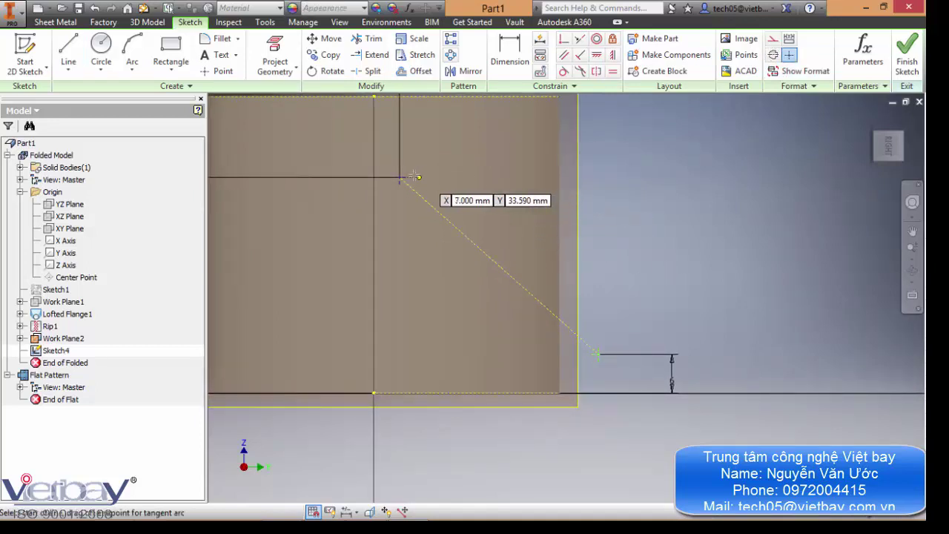
left_click_drag(401, 180, 401, 296)
left_click(401, 297)
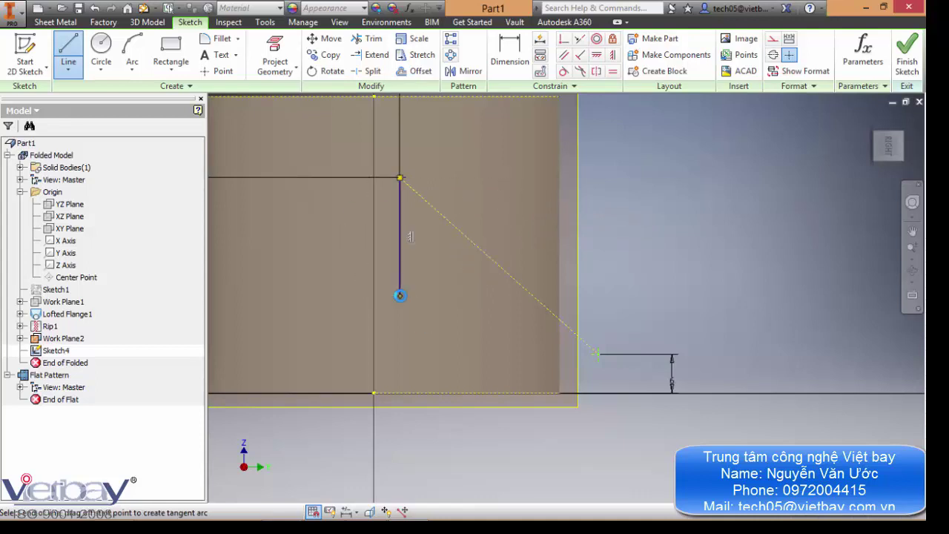
key("Escape")
left_click(401, 266)
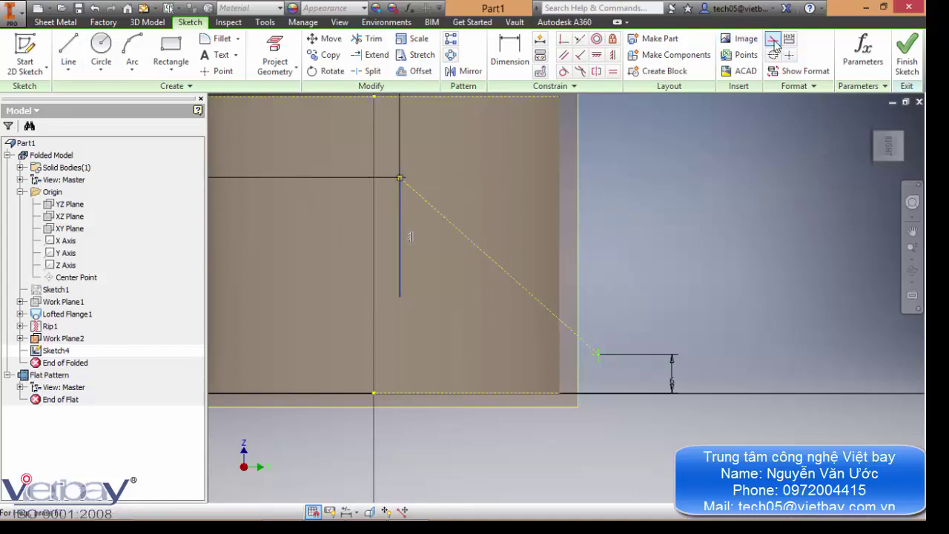
left_click(772, 38)
Step: Dimension the angle between the vertical and slanted construction lines and set it to 36 degrees
left_click(509, 56)
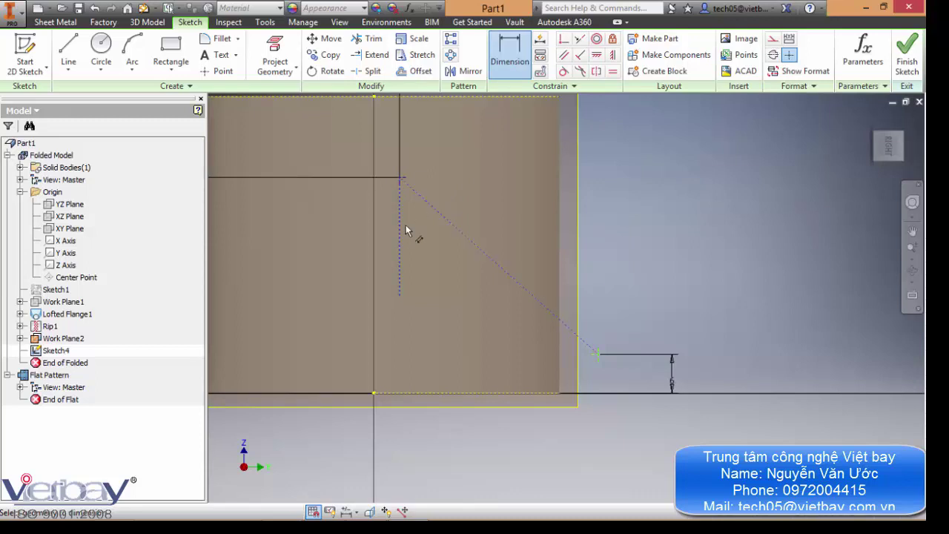
left_click(401, 230)
left_click(445, 219)
left_click(431, 241)
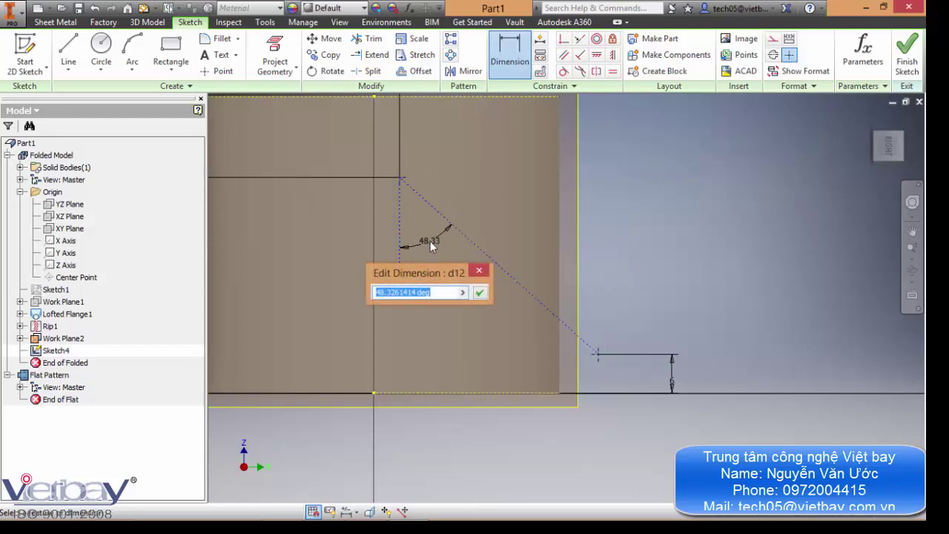
type("36")
key("Return")
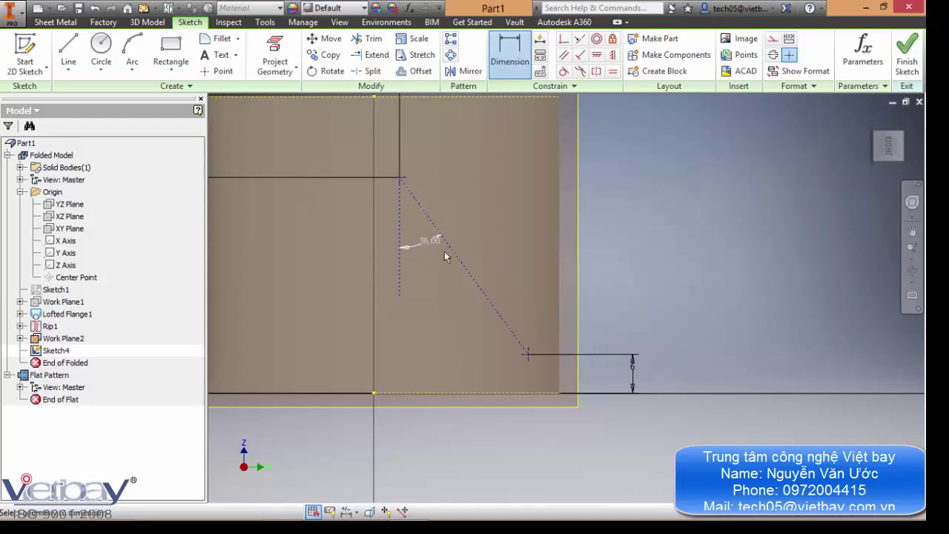
Step: Draw a horizontal construction line about 10 mm long from the upper sketch point toward positive Y
mouse_move(615, 238)
middle_mouse_down()
mouse_move(615, 270)
mouse_move(610, 247)
mouse_move(588, 270)
middle_mouse_up()
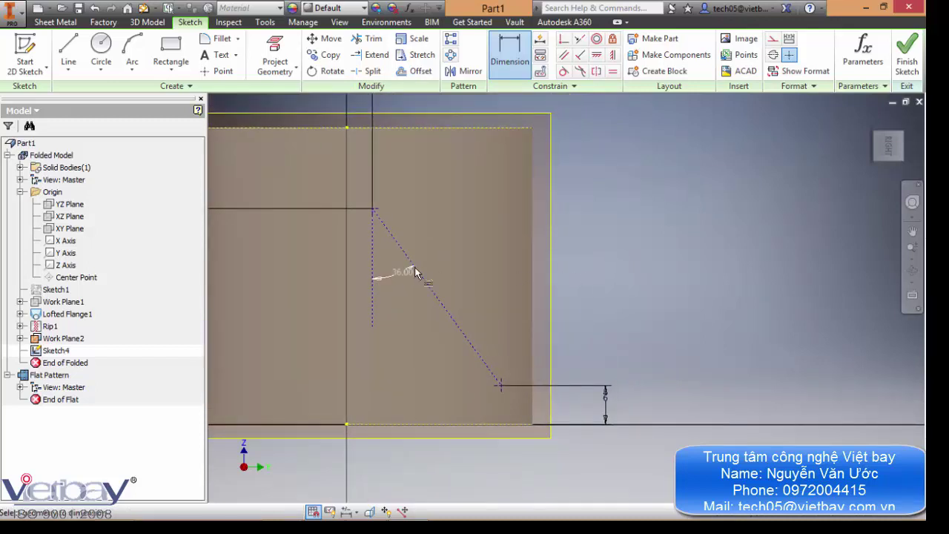
key("l")
left_click(373, 210)
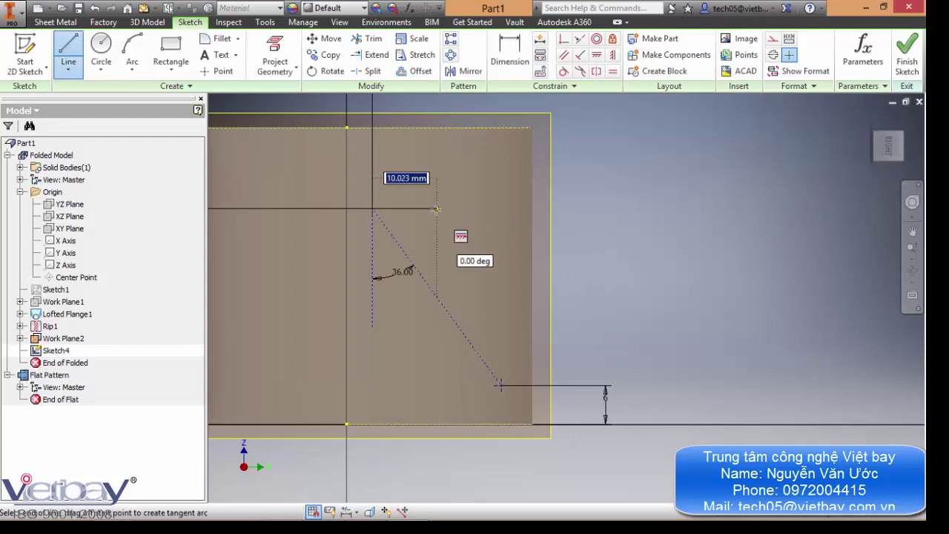
left_click(436, 210)
key("Escape")
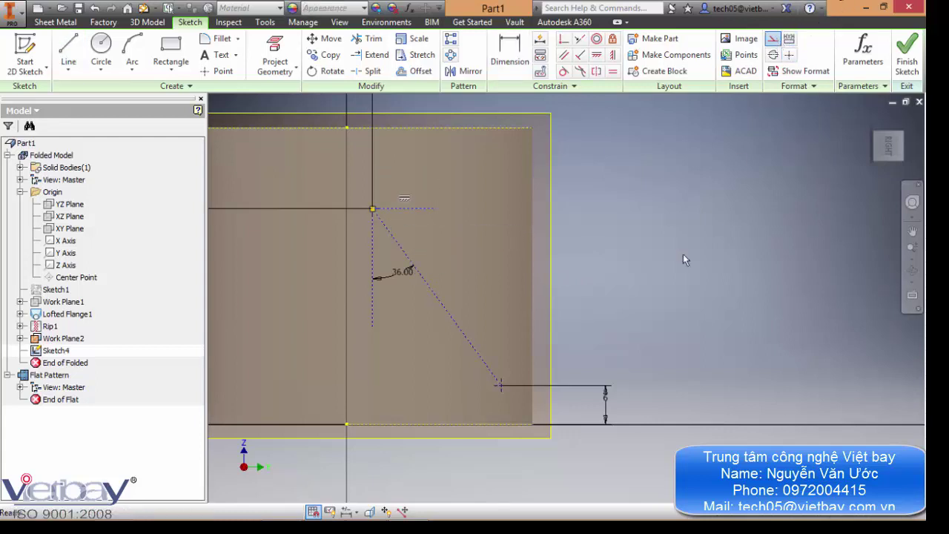
Step: Replace the angle dimension at the vertical line with a 36-degree one between the slanted and horizontal construction lines
left_click(398, 276)
key("Delete")
key("d")
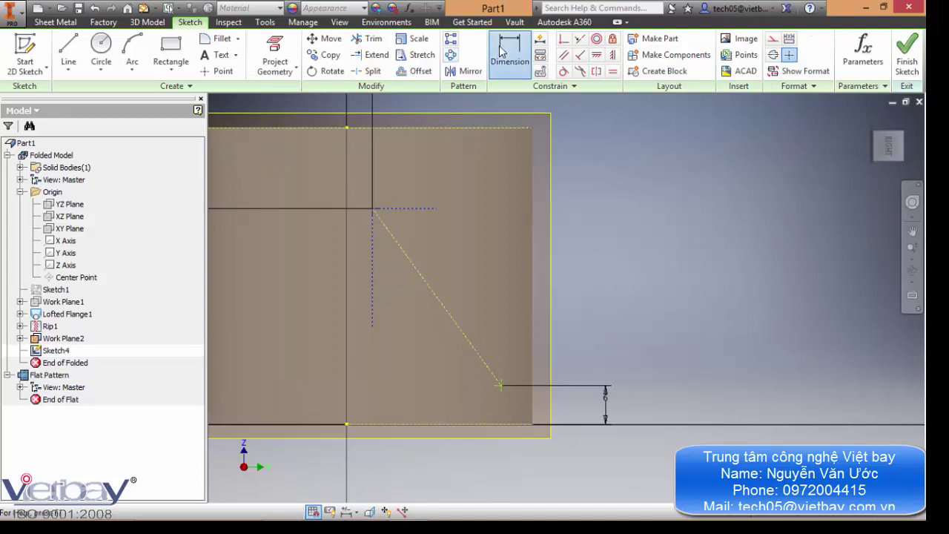
left_click(409, 261)
left_click(433, 208)
left_click(440, 236)
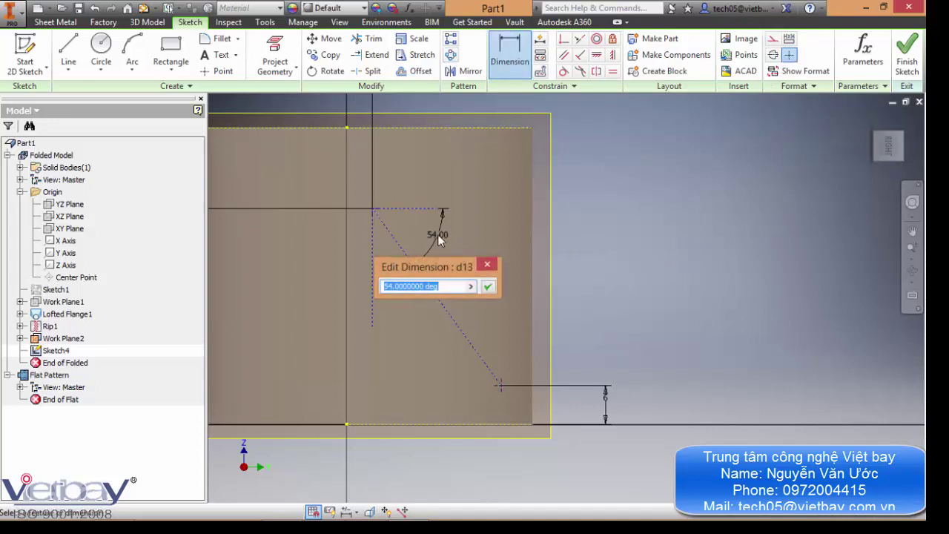
type("36")
key("Return")
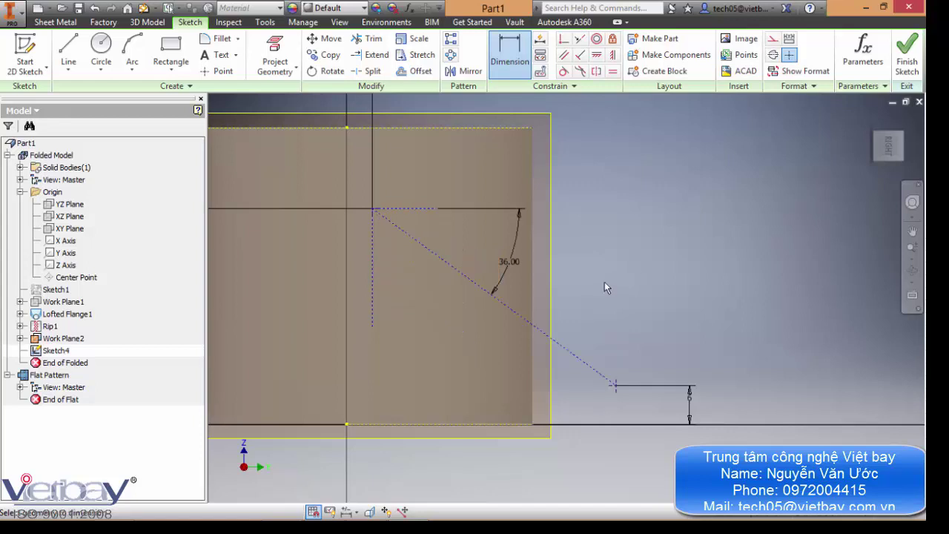
key("Escape")
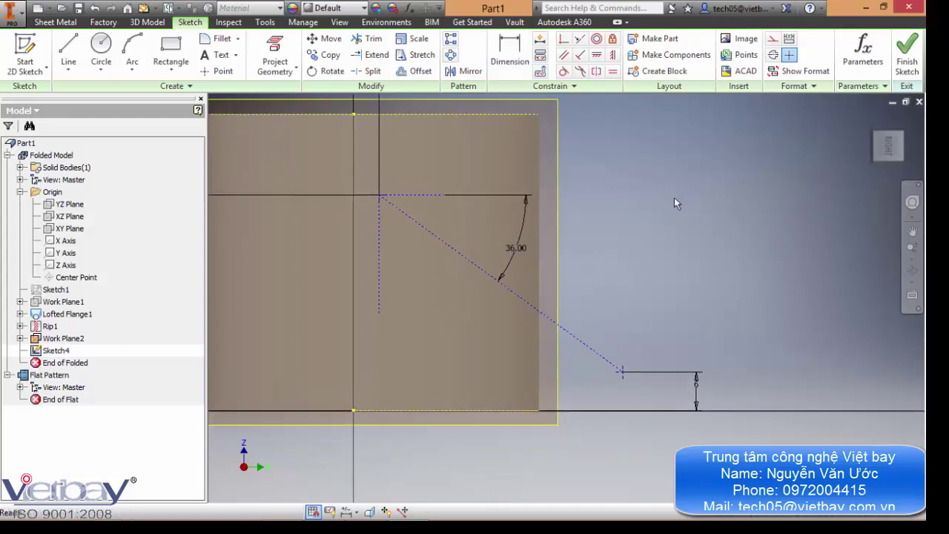
key("d")
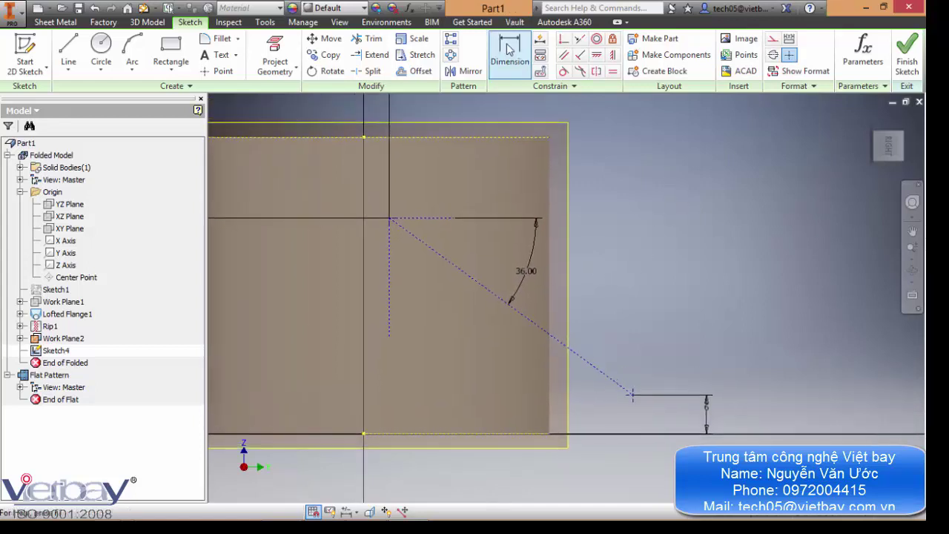
mouse_move(400, 266)
middle_mouse_down()
mouse_move(445, 259)
mouse_move(482, 284)
middle_mouse_up()
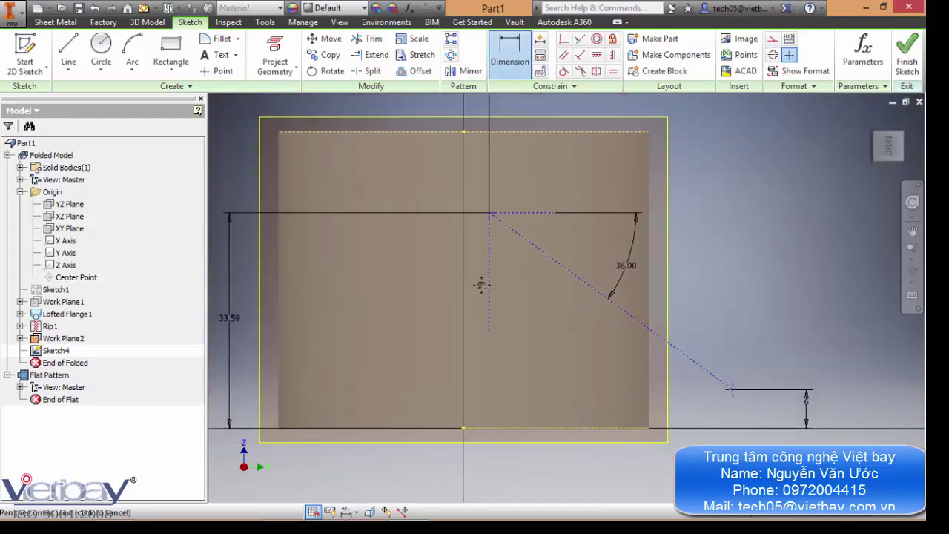
middle_click_drag(746, 296, 733, 292)
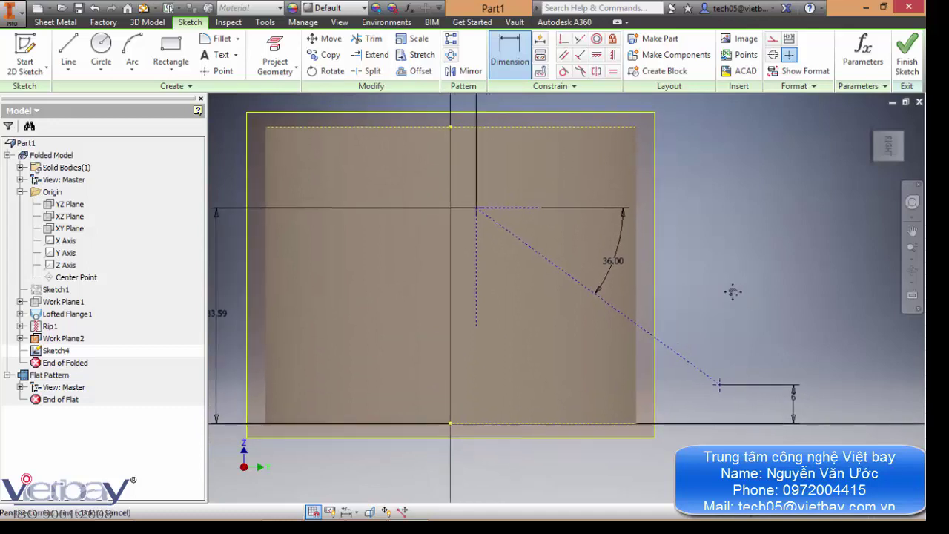
key("Escape")
mouse_move(393, 519)
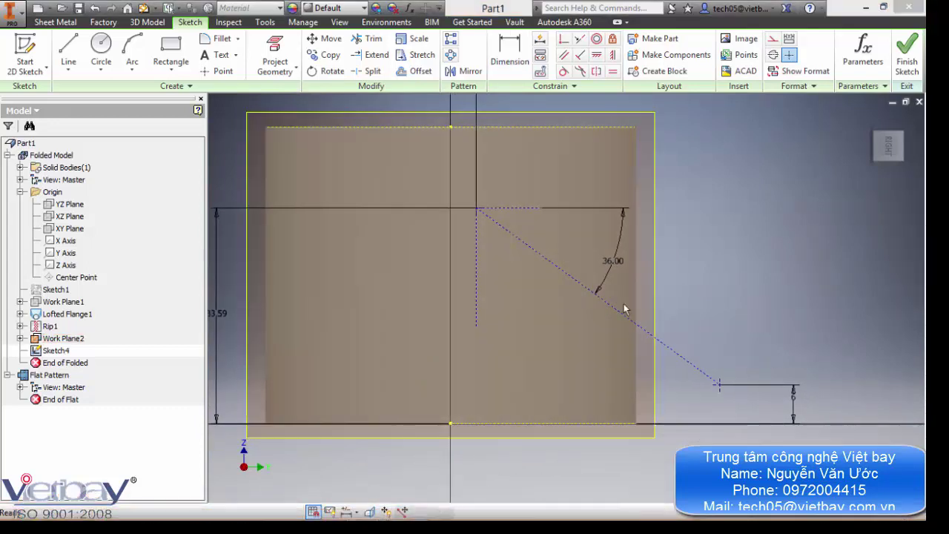
Step: Delete the upper point's vertical dimension and add one between the upper and lower sketch points, set to 33.59 mm
middle_click_drag(743, 310, 758, 283)
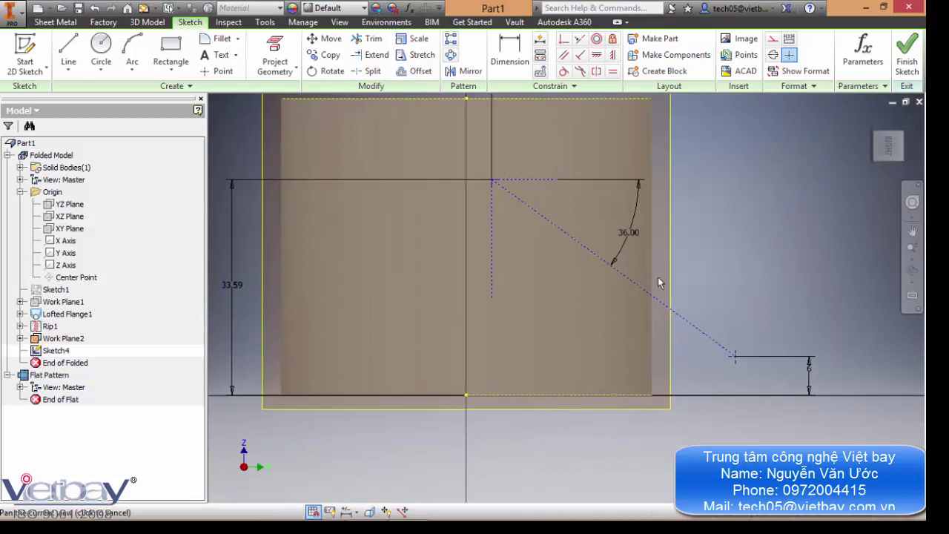
left_click(227, 286)
key("Delete")
left_click(510, 52)
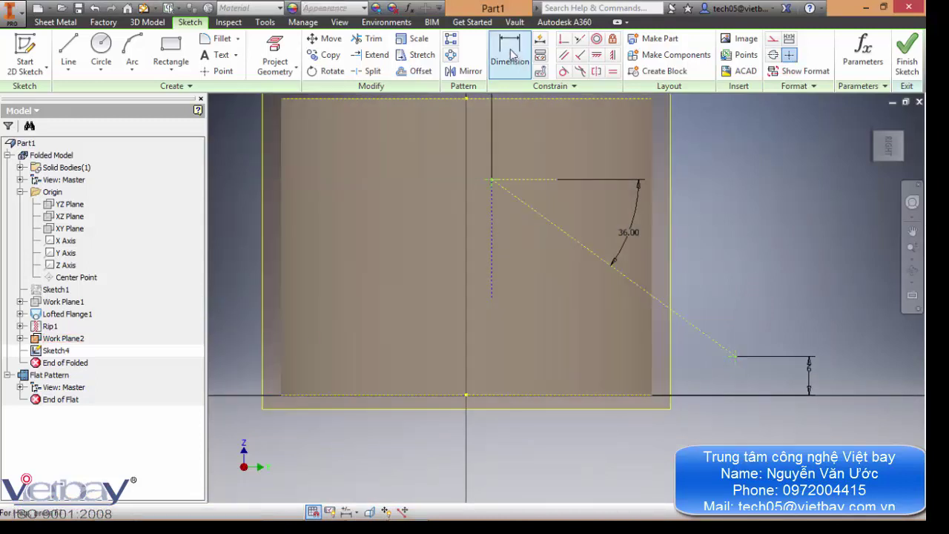
left_click(735, 358)
left_click(433, 266)
type("33.59")
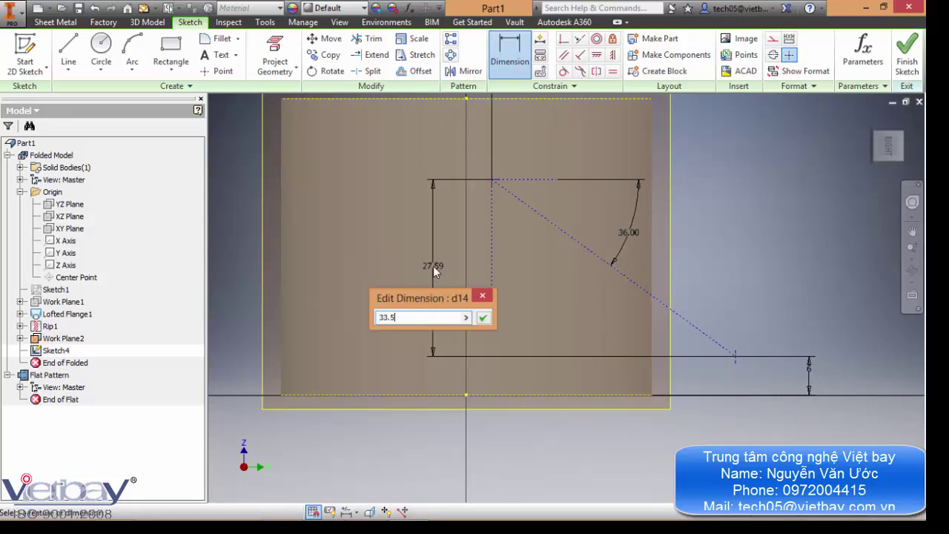
key("Return")
key("Escape")
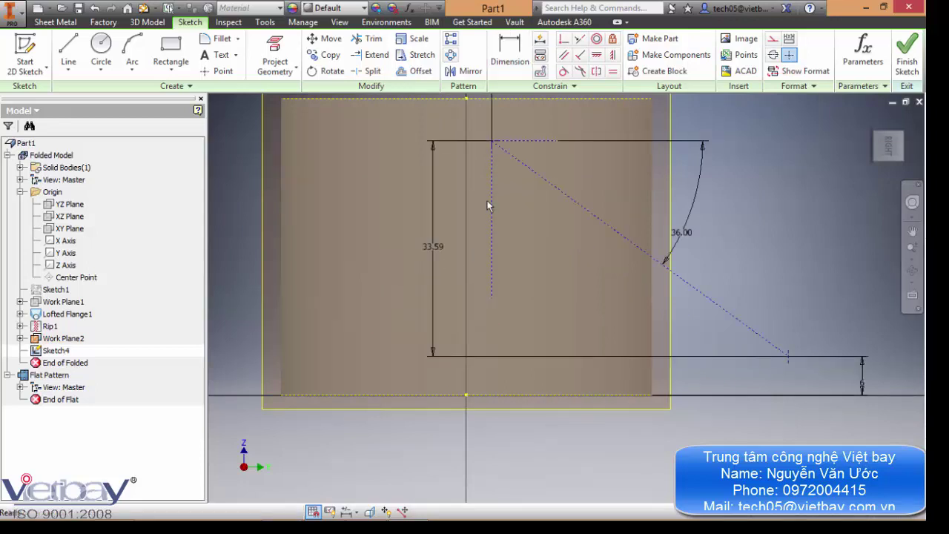
Step: Replace the slanted line's angle to the horizontal construction line with a 36-degree angle between it and the vertical construction line
scroll(521, 320, "up", 1)
scroll(521, 320, "down", 3)
scroll(485, 260, "up", 3)
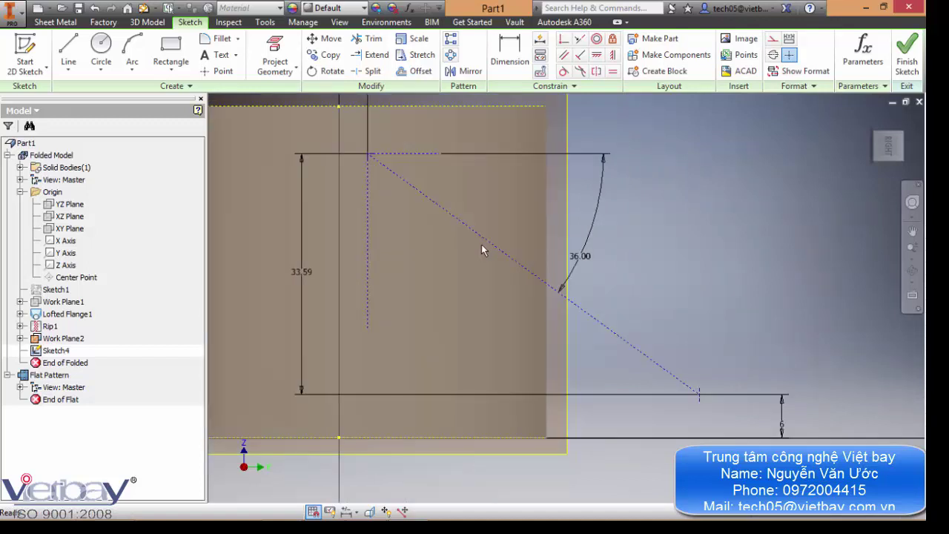
scroll(483, 242, "down", 2)
scroll(521, 231, "up", 3)
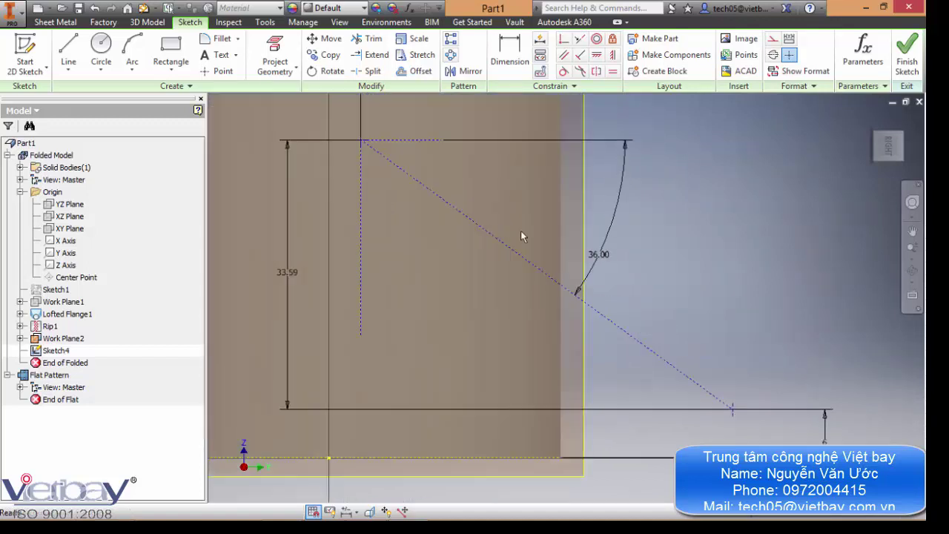
left_click(602, 260)
key("Delete")
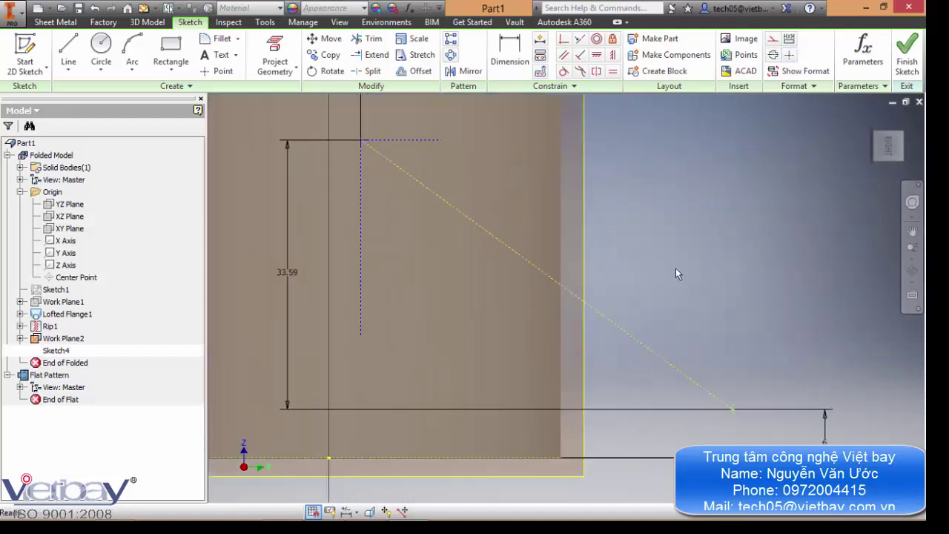
left_click(517, 52)
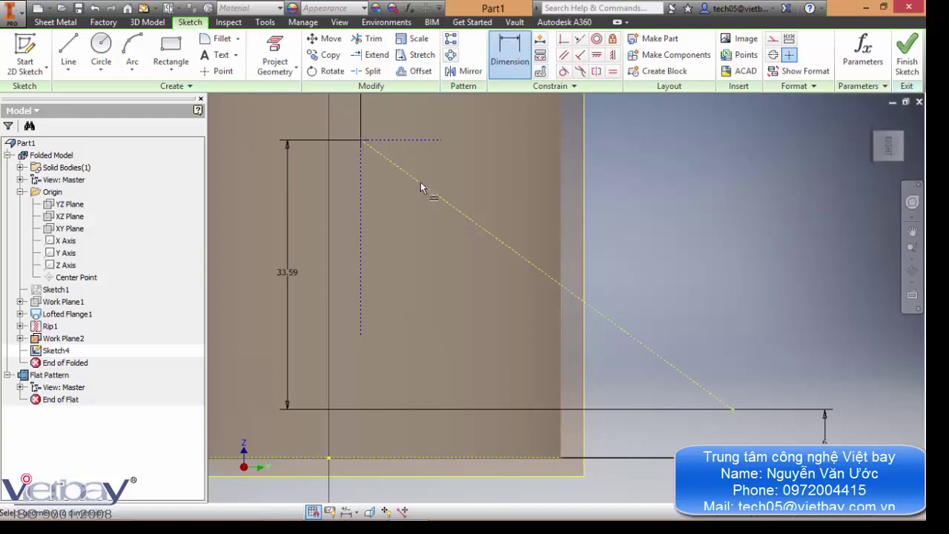
left_click(361, 201)
left_click(434, 194)
left_click(410, 217)
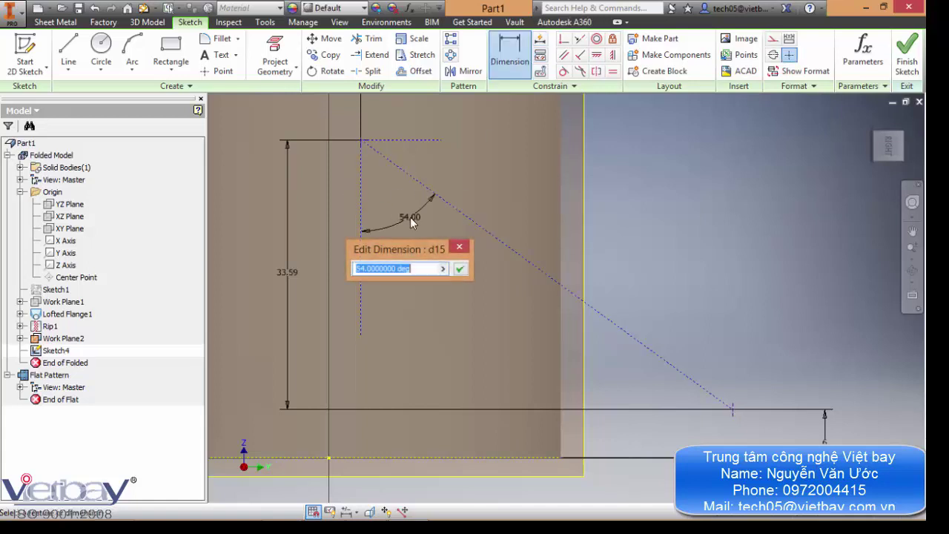
type("36")
key("Return")
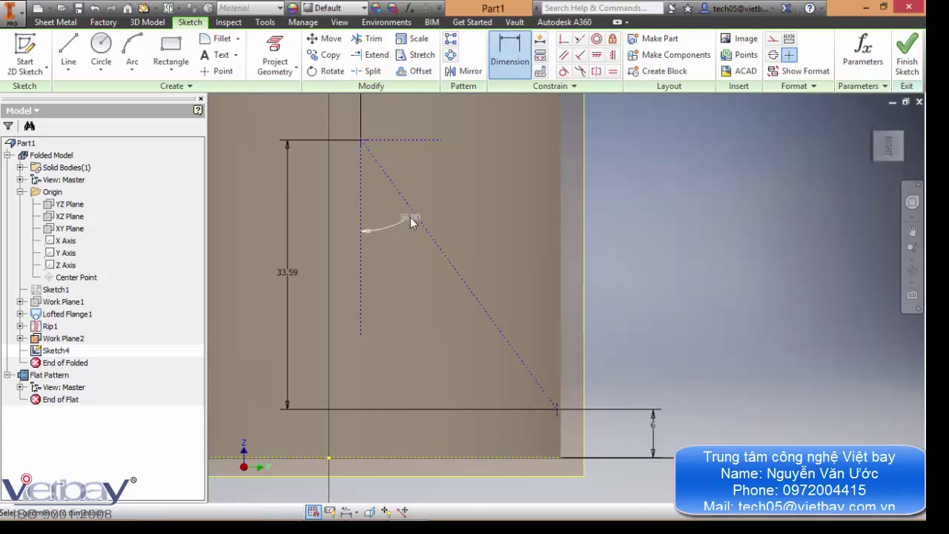
key("Escape")
scroll(702, 248, "down", 3)
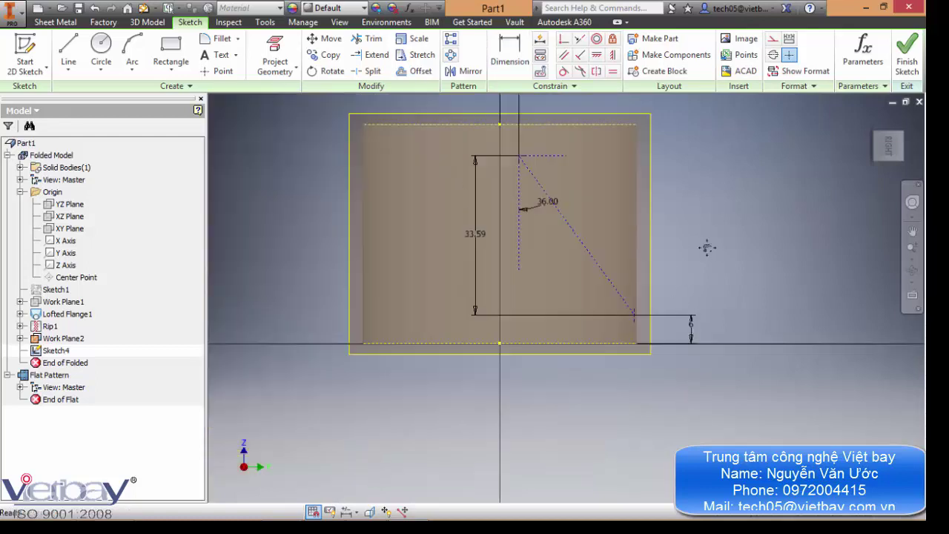
scroll(425, 214, "up", 3)
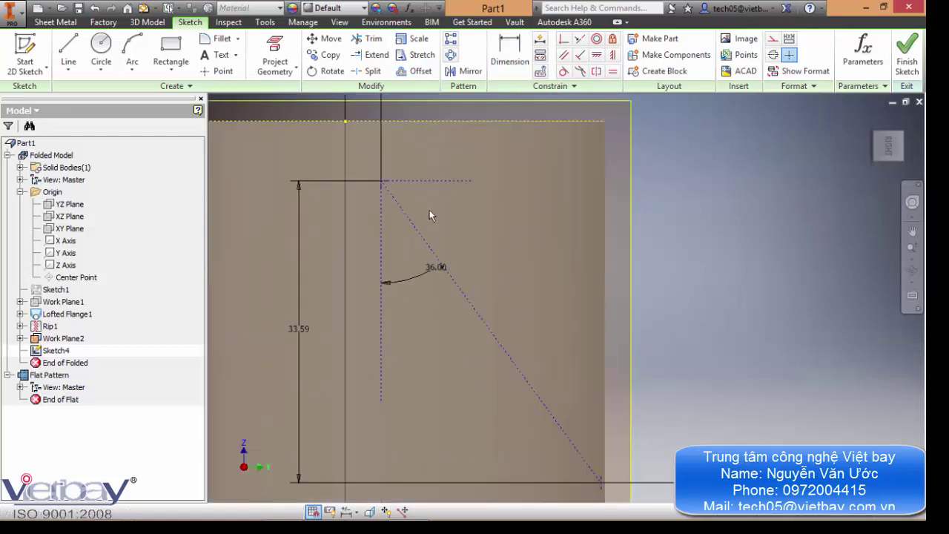
mouse_move(683, 330)
middle_mouse_down()
mouse_move(655, 267)
mouse_move(626, 310)
middle_mouse_up()
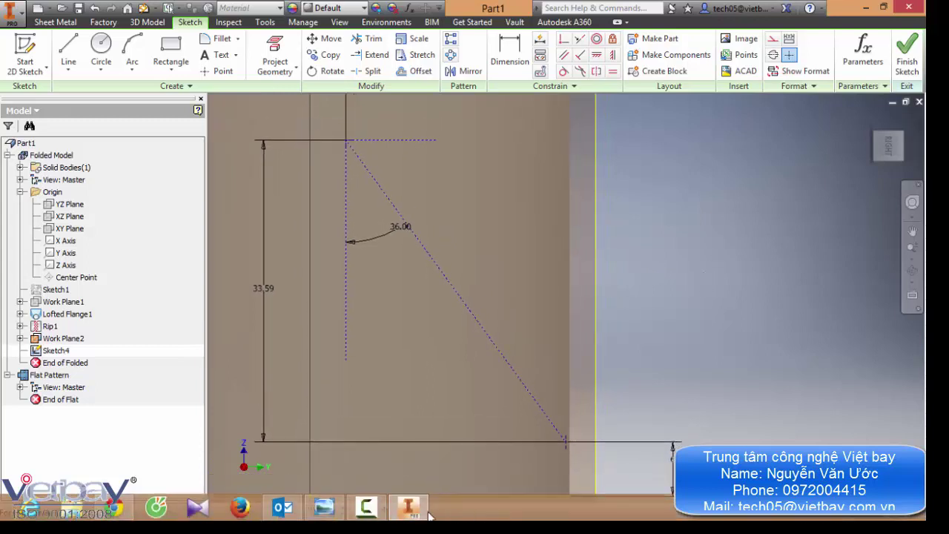
left_click(366, 507)
left_click(838, 474)
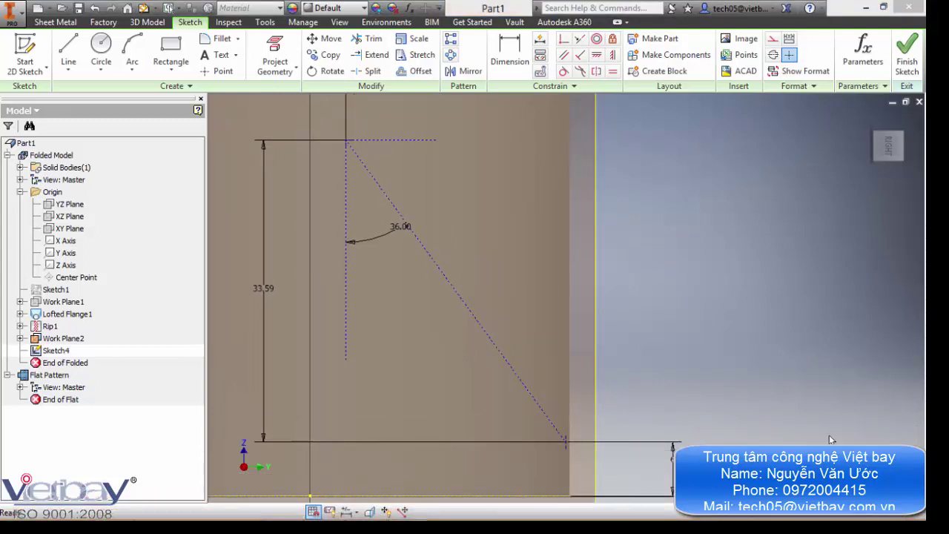
Step: Set the angle between the vertical and slanted construction lines to 45 degrees
left_click_drag(395, 227, 386, 234)
left_click(384, 230)
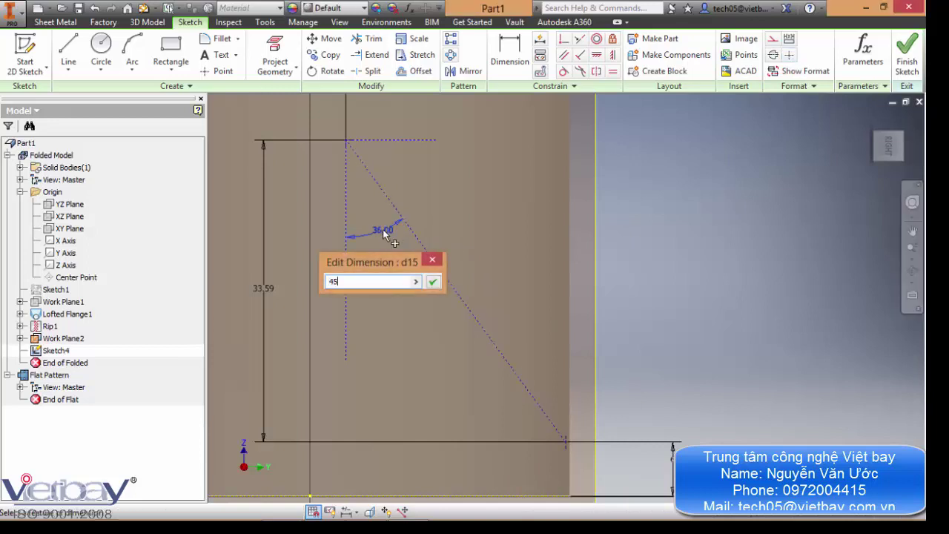
key("Return")
Step: Set the angle between the vertical and slanted construction lines to 39 degrees
scroll(697, 268, "down", 5)
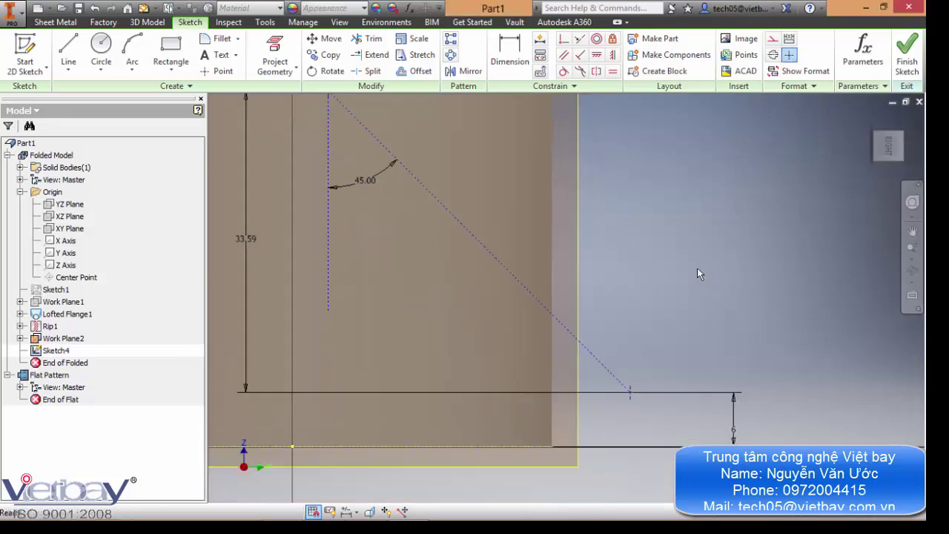
scroll(410, 256, "up", 3)
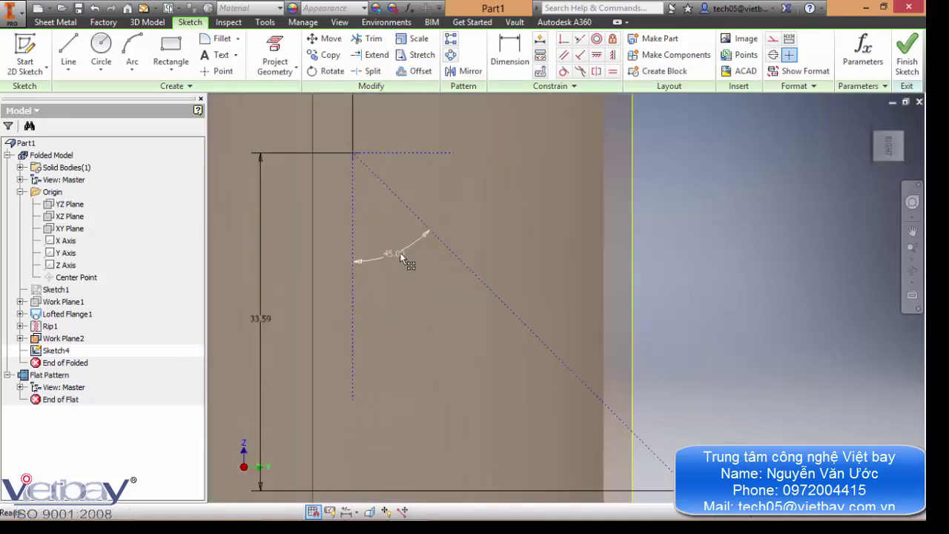
double_click(401, 255)
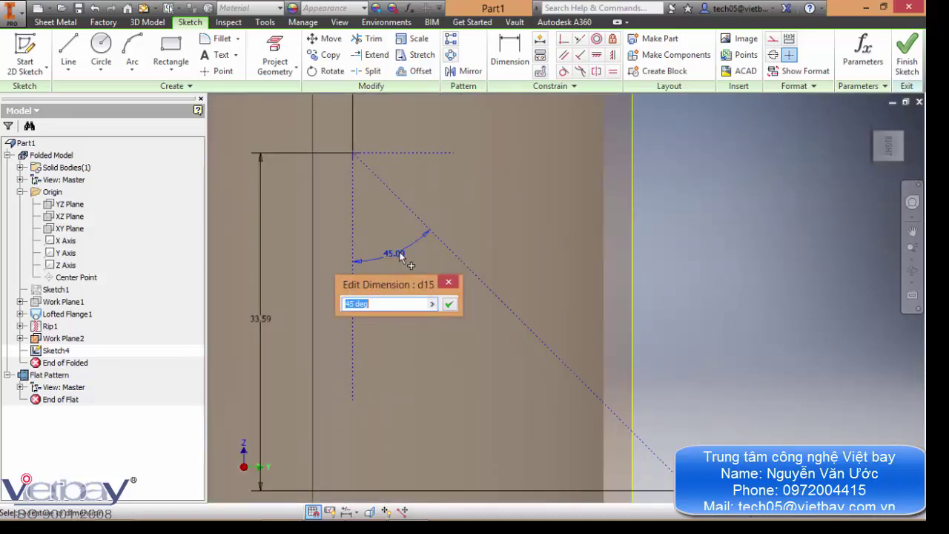
type("39")
key("Return")
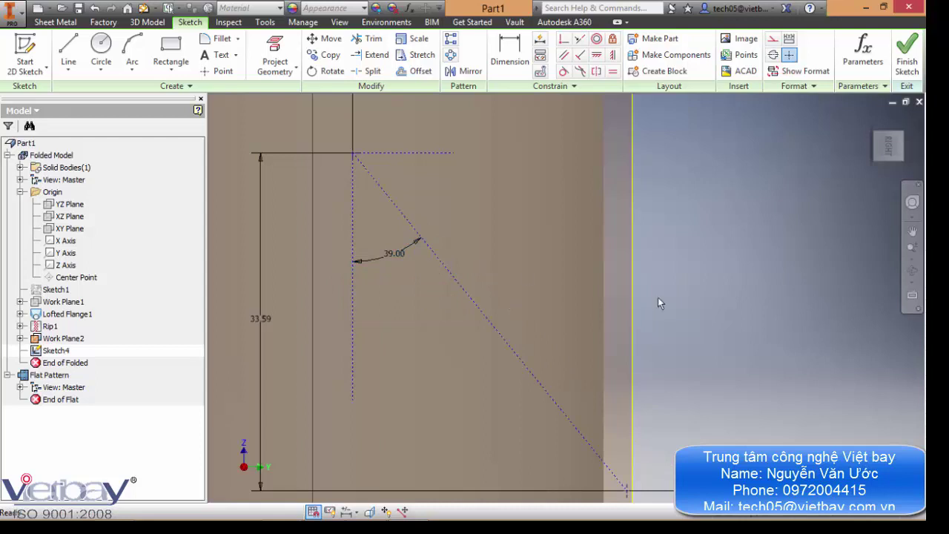
Step: Draw a three-point arc slot about 5 mm wide from the upper to the lower sketch point, bowing below the slanted construction line
mouse_move(750, 352)
middle_mouse_down()
mouse_move(733, 263)
mouse_move(726, 275)
middle_mouse_up()
scroll(726, 274, "down", 3)
middle_click_drag(566, 308, 453, 323)
left_click(132, 54)
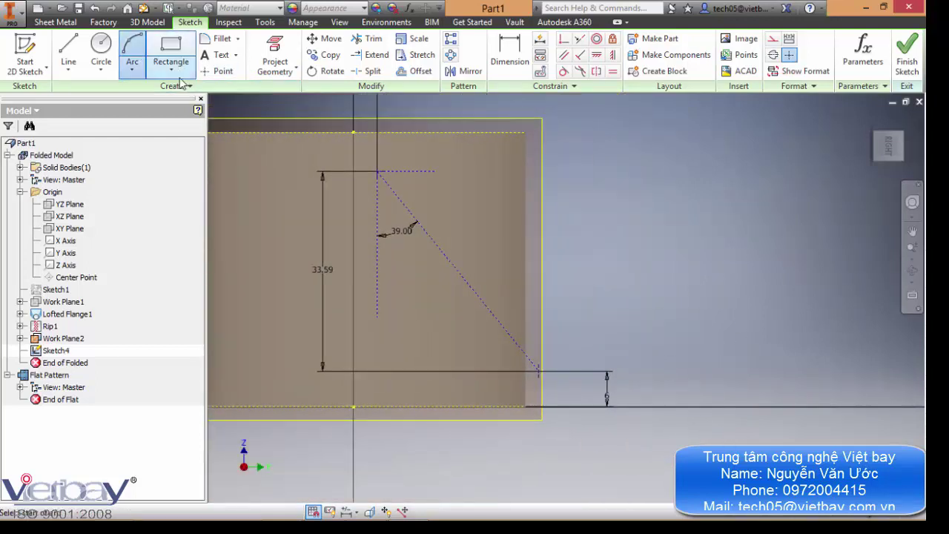
left_click(172, 70)
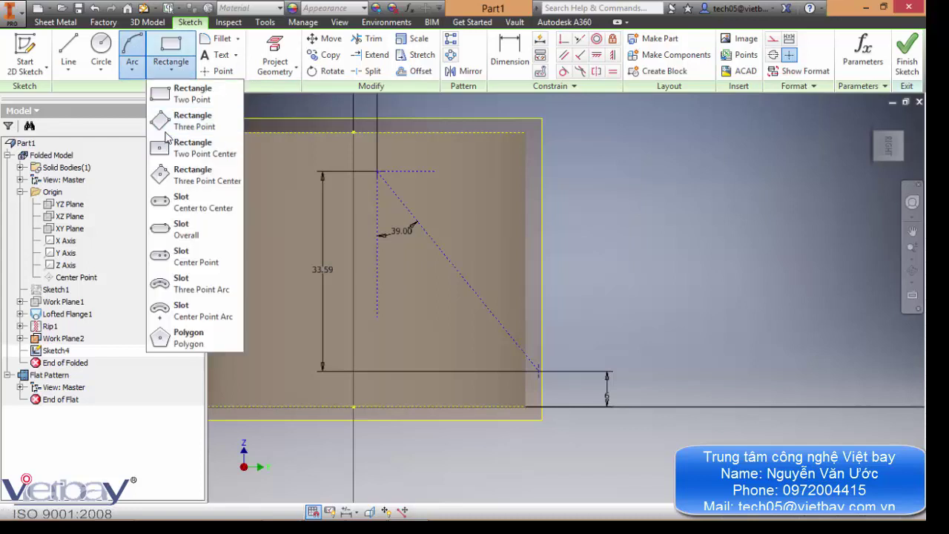
left_click(184, 291)
left_click(377, 171)
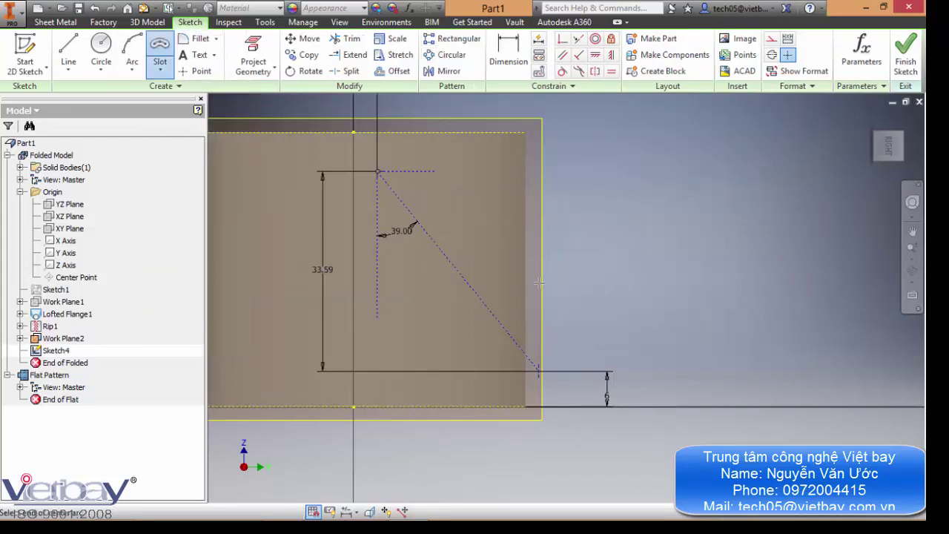
left_click(538, 369)
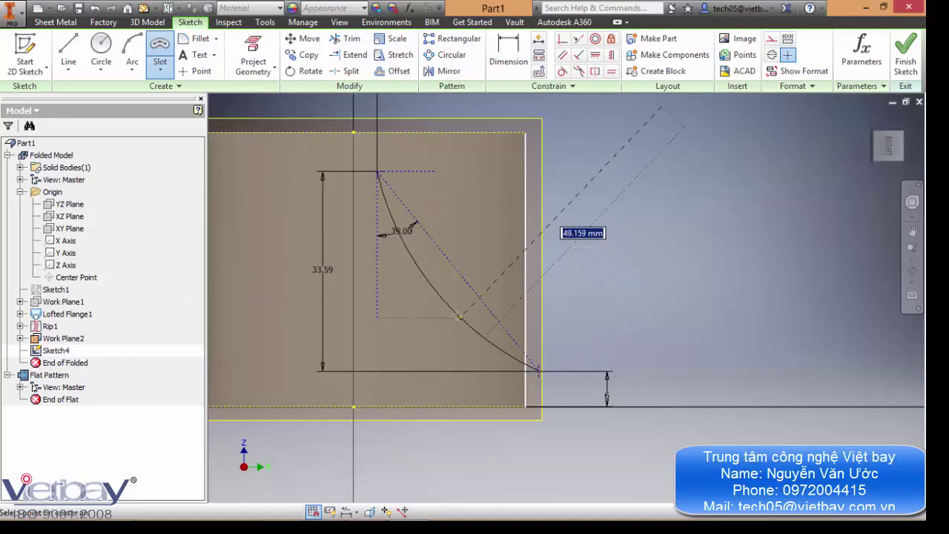
left_click(437, 285)
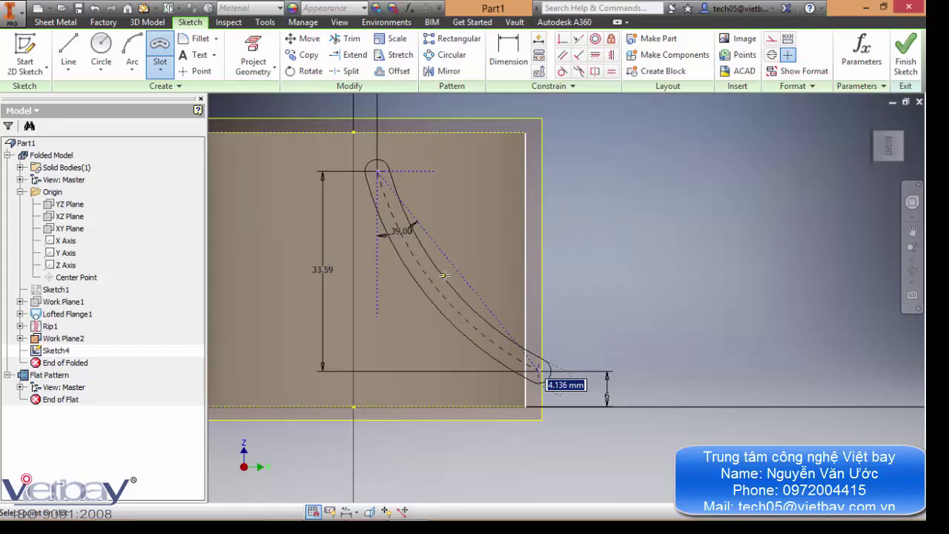
left_click(447, 263)
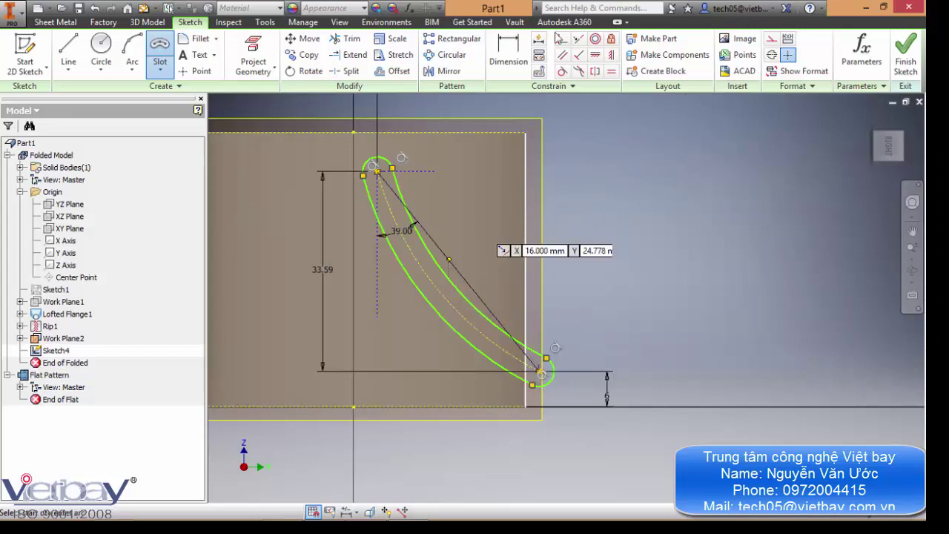
Step: Dimension the radius of the arc slot's upper end and set it to 2.5 mm
key("d")
left_click(392, 152)
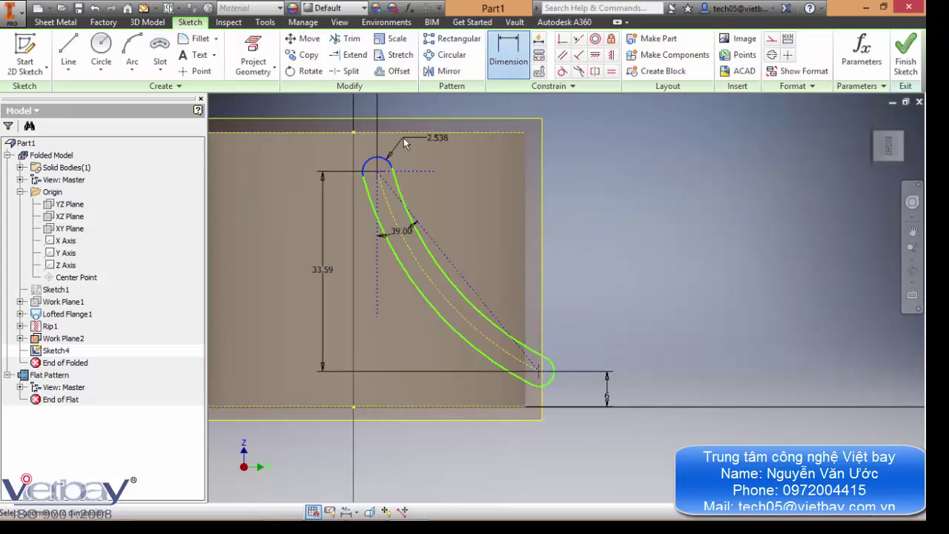
left_click(404, 143)
type("2.5")
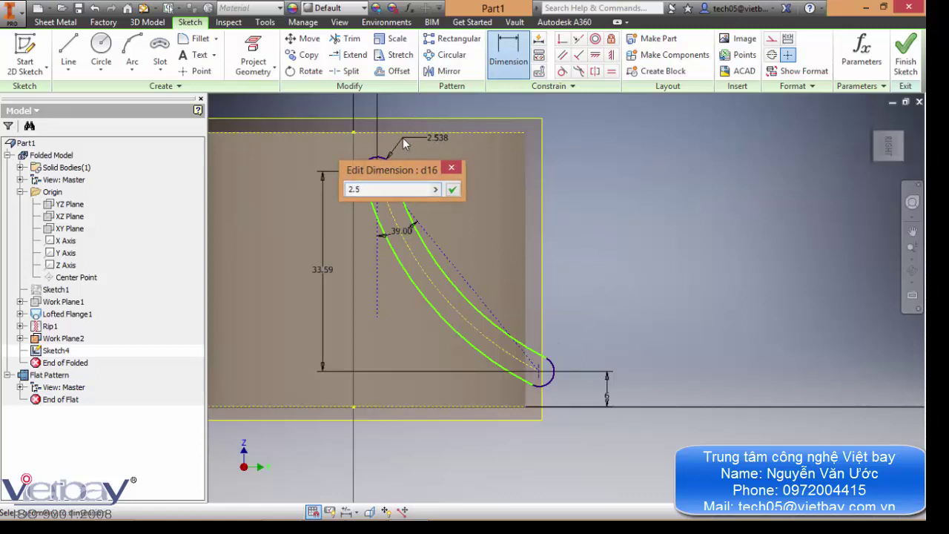
key("Return")
key("Escape")
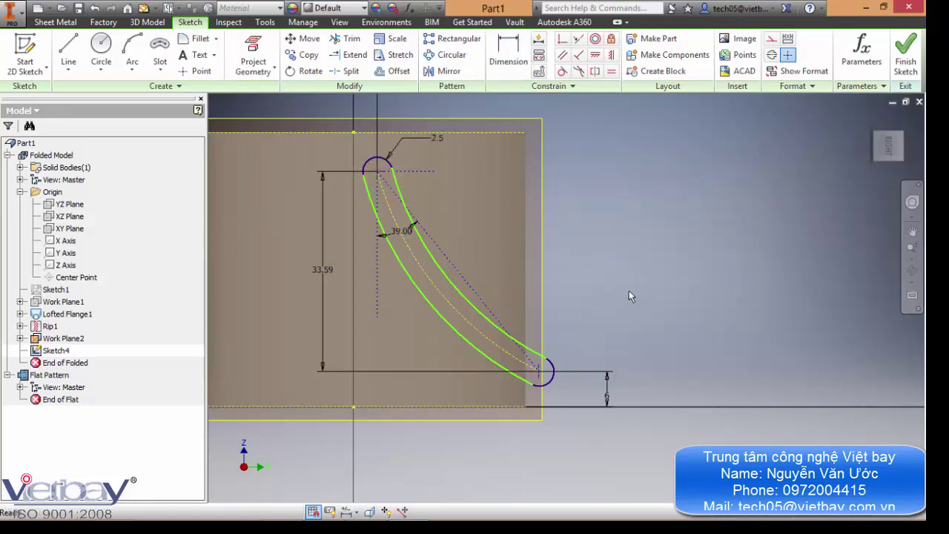
Step: Examine both rounded ends of the arc slot and the position of its lower end relative to the cylinder's edge
middle_click_drag(601, 285, 588, 293)
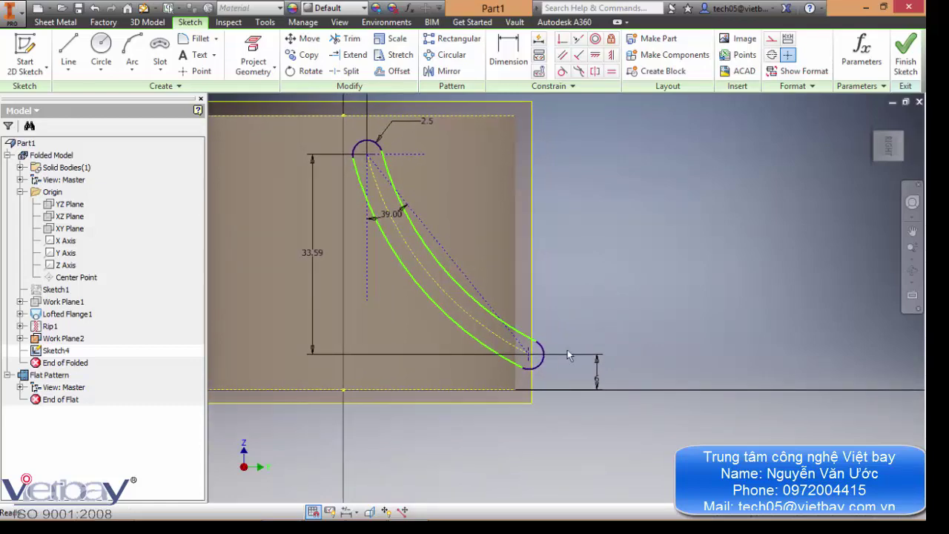
scroll(552, 333, "up", 5)
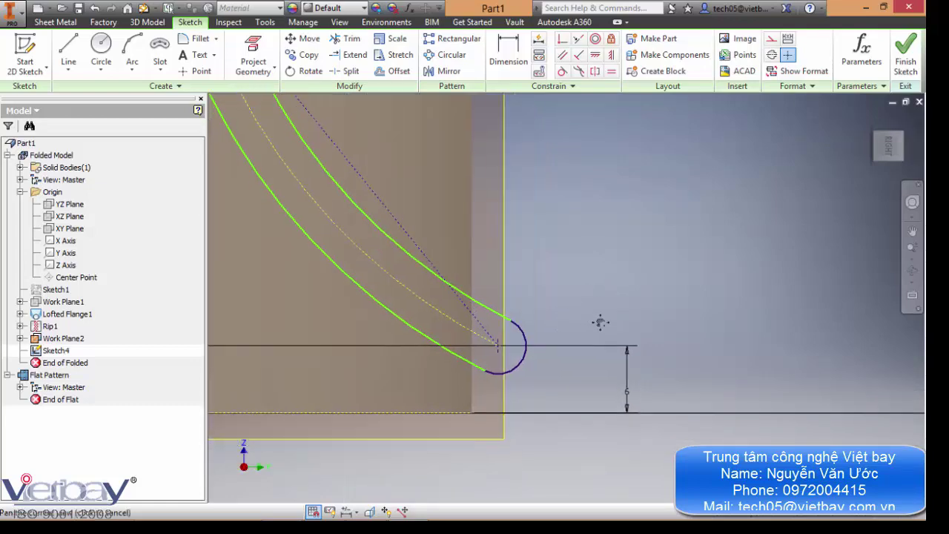
middle_click_drag(453, 248, 483, 314)
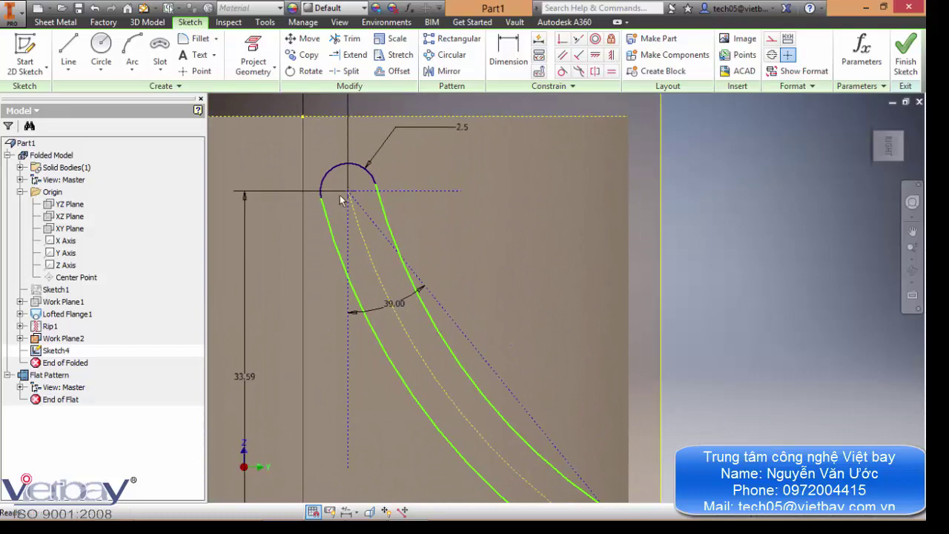
scroll(338, 187, "up", 3)
scroll(337, 192, "down", 6)
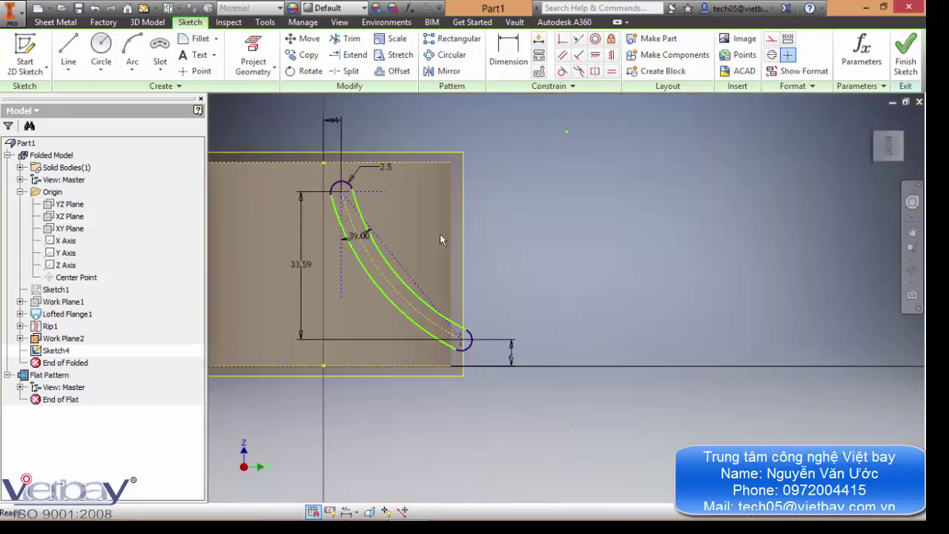
scroll(338, 196, "up", 3)
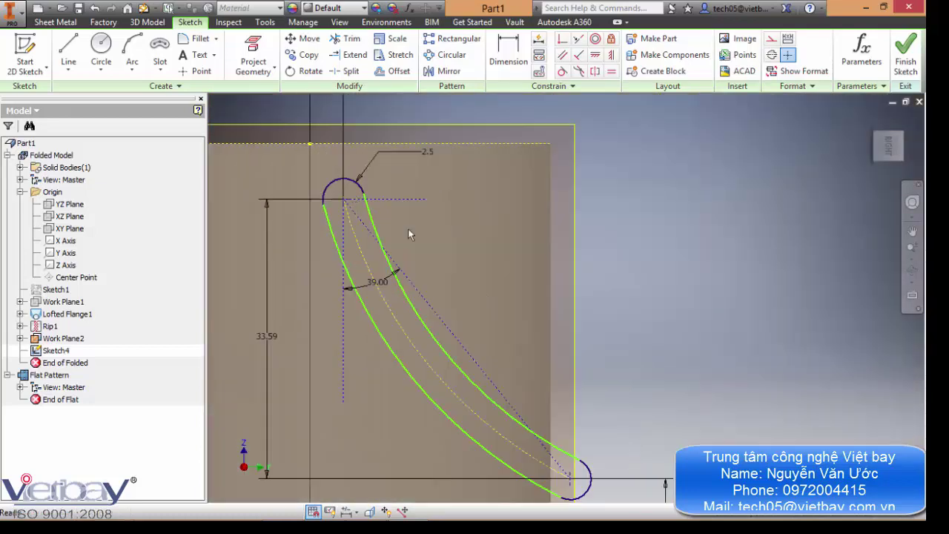
mouse_move(561, 332)
middle_mouse_down()
mouse_move(563, 304)
mouse_move(444, 224)
middle_mouse_up()
middle_click_drag(501, 326, 500, 273)
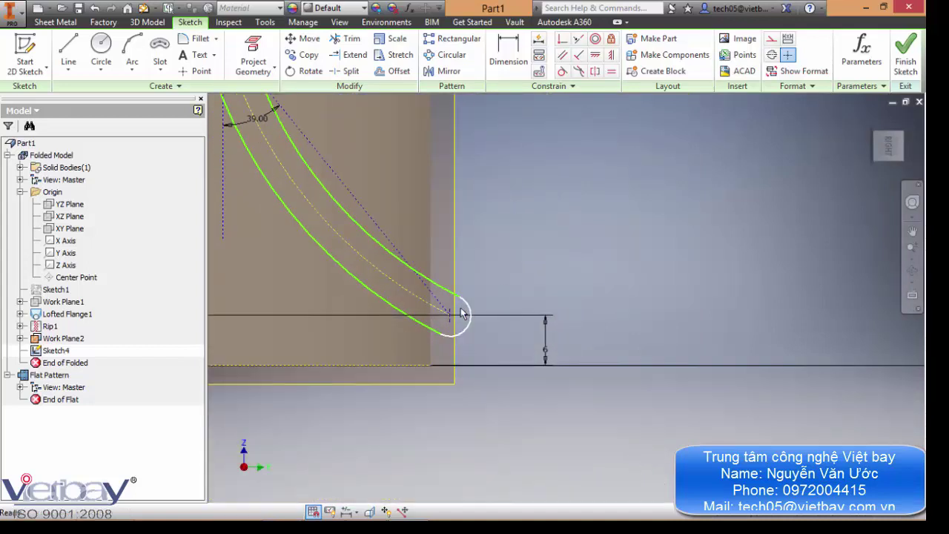
scroll(460, 312, "up", 4)
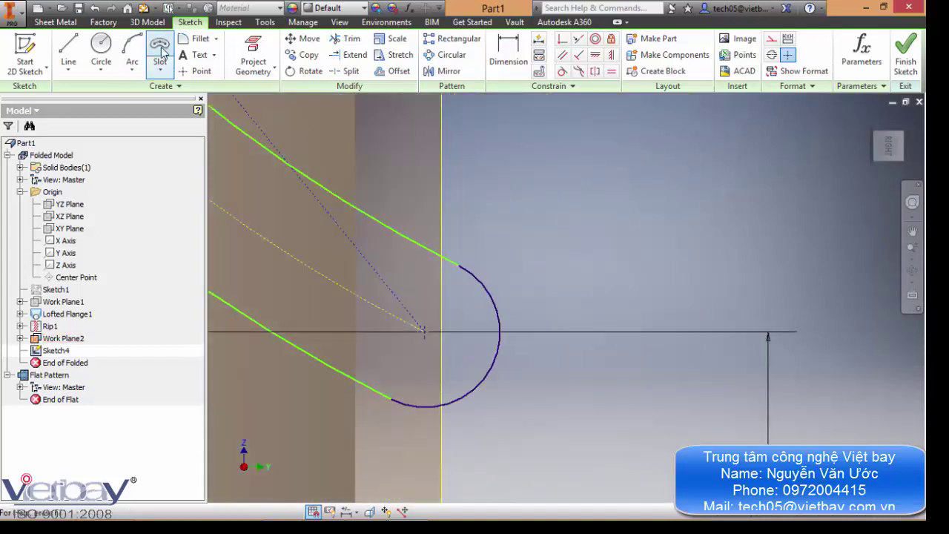
left_click(101, 49)
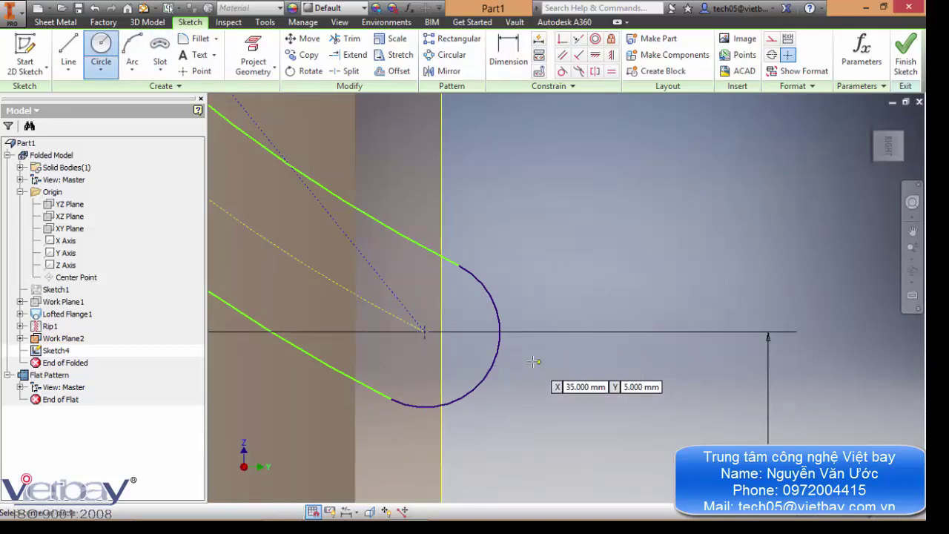
key("Escape")
scroll(559, 289, "down", 6)
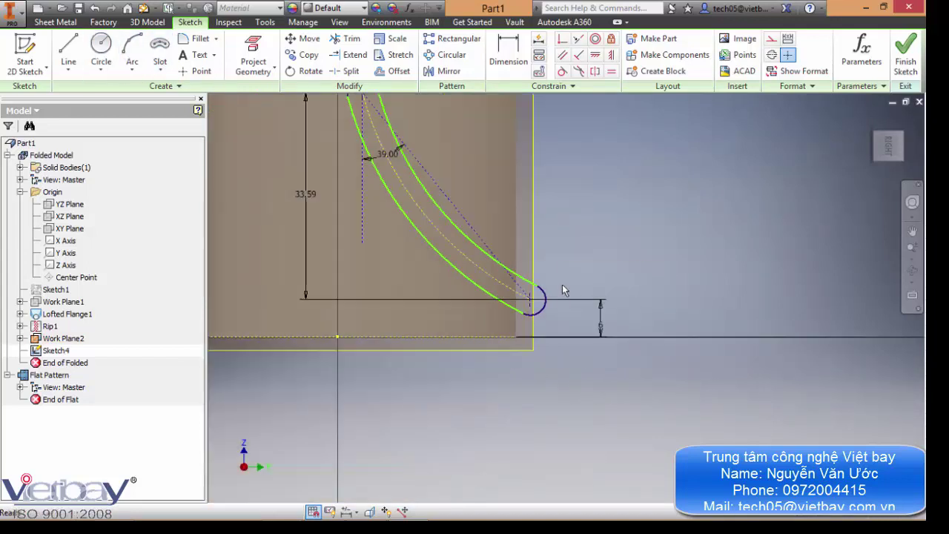
mouse_move(622, 241)
middle_mouse_down()
mouse_move(599, 308)
mouse_move(574, 294)
mouse_move(577, 302)
middle_mouse_up()
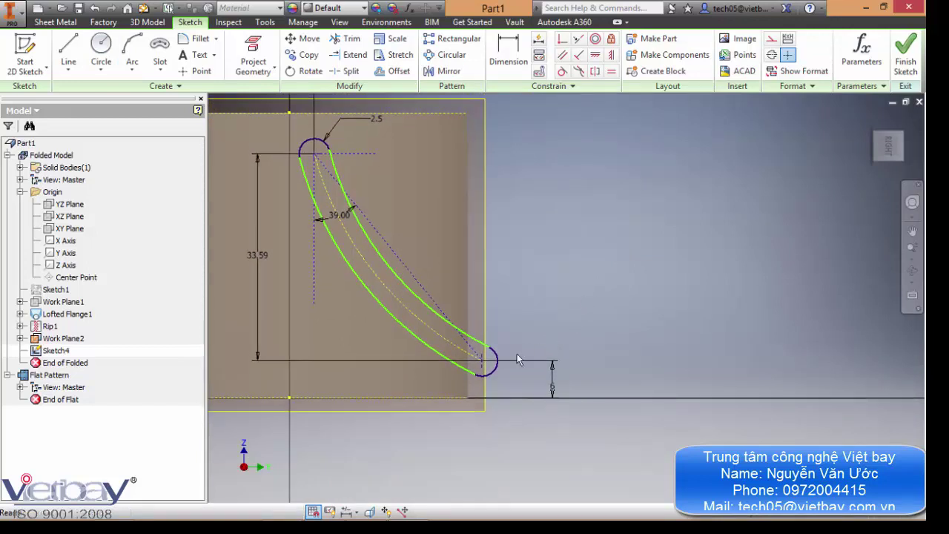
scroll(512, 363, "up", 4)
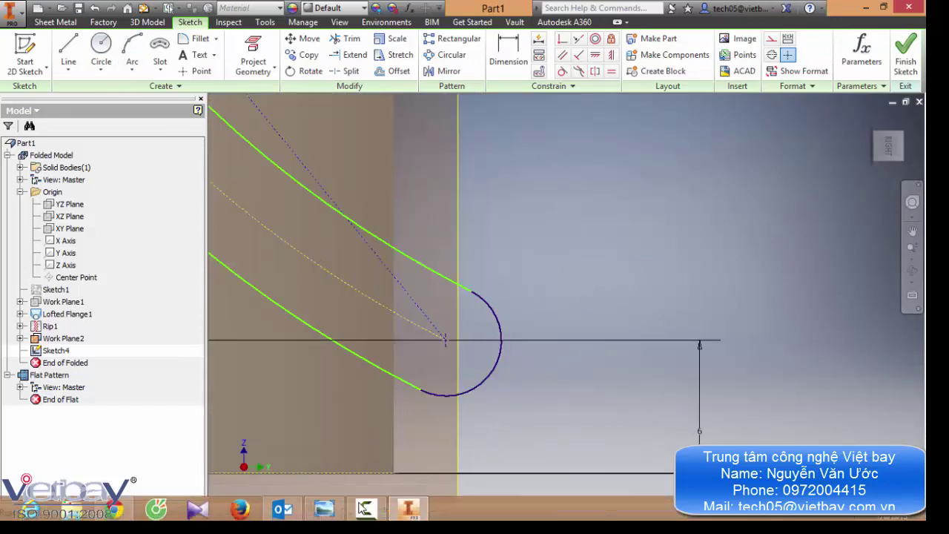
left_click(366, 509)
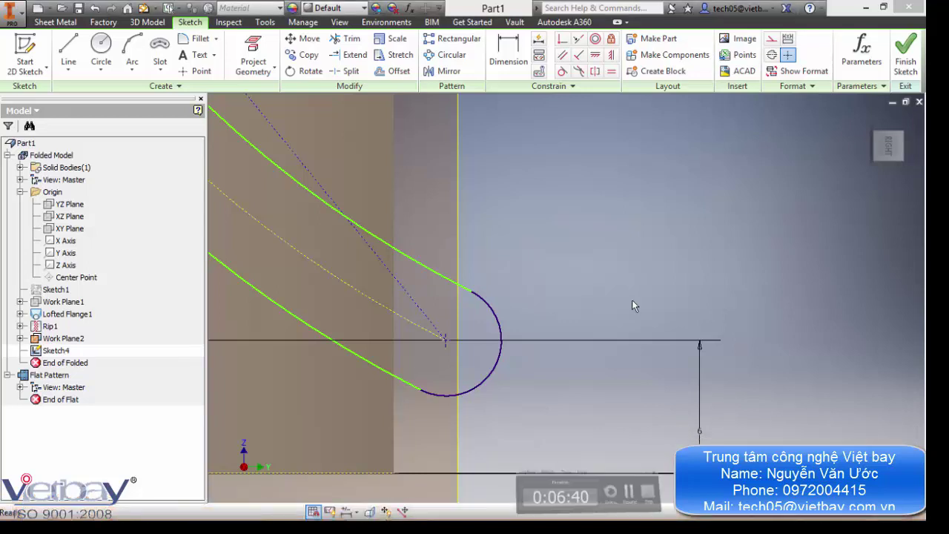
left_click(196, 71)
Step: Draw a 5.5 mm diameter circle overlapping the rounded lower end of the arc slot, just outside the cylinder's edge
key("c")
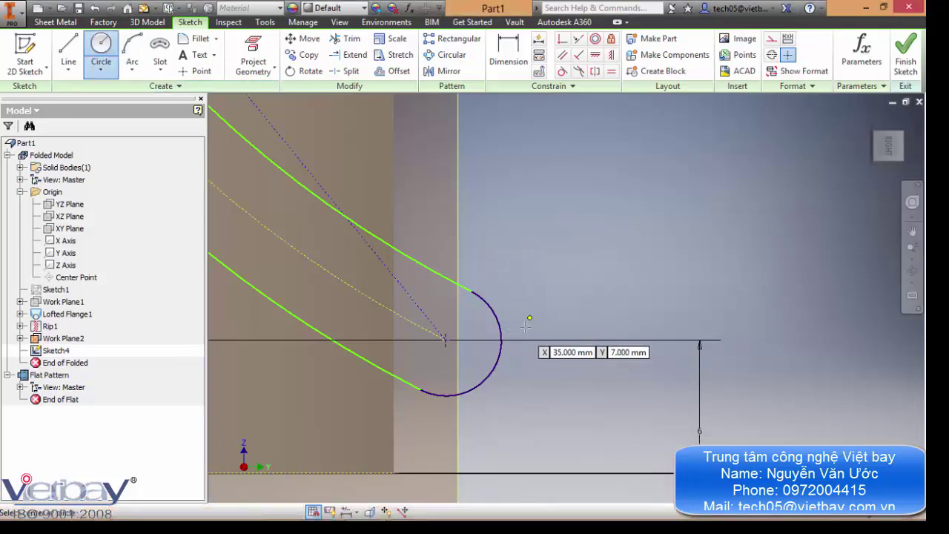
left_click(529, 318)
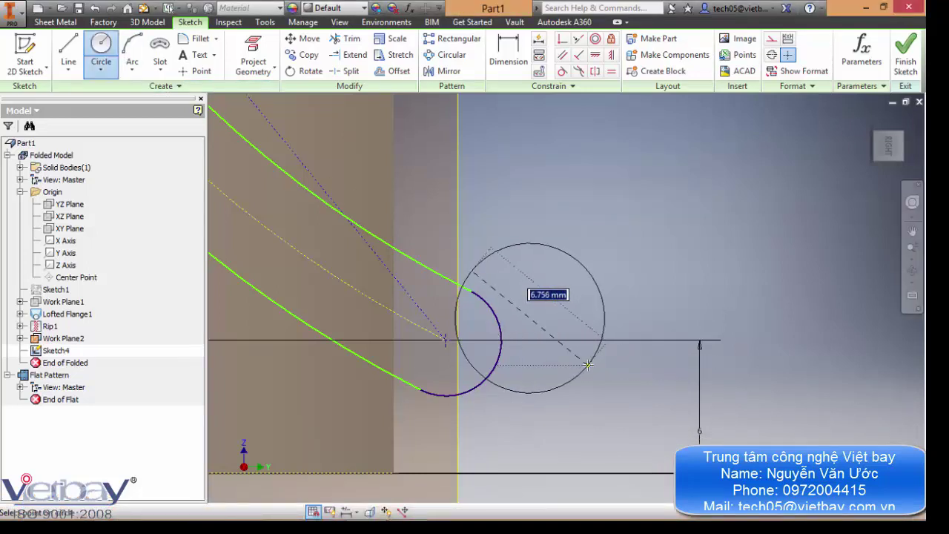
type("5.5")
key("Return")
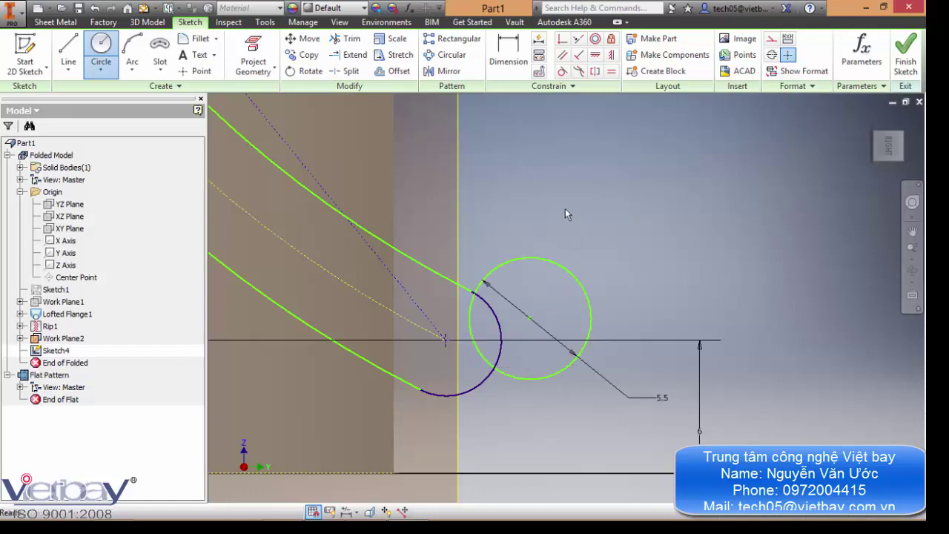
Step: Dimension the horizontal distance between the slot's lower end center and the circle's center, and set it to 3 mm
left_click(507, 59)
left_click(508, 60)
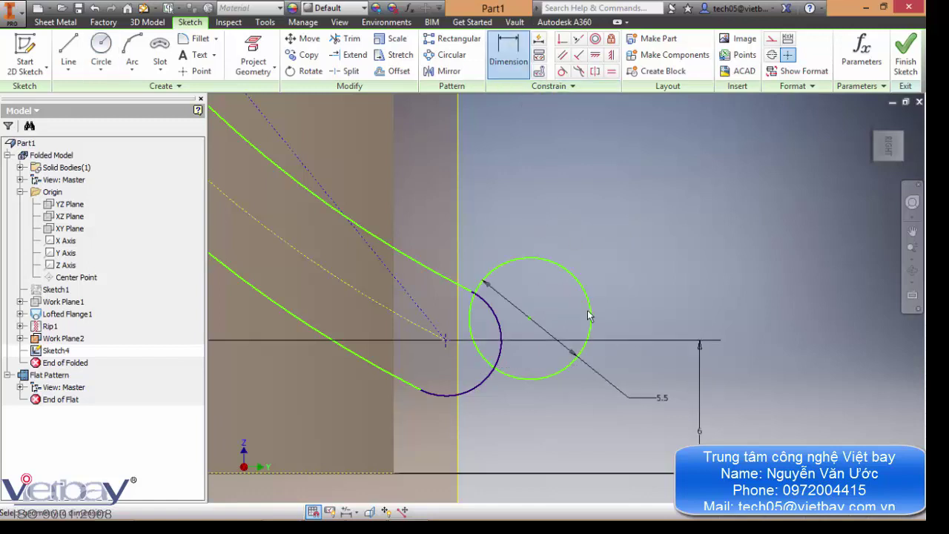
left_click(445, 340)
left_click(530, 318)
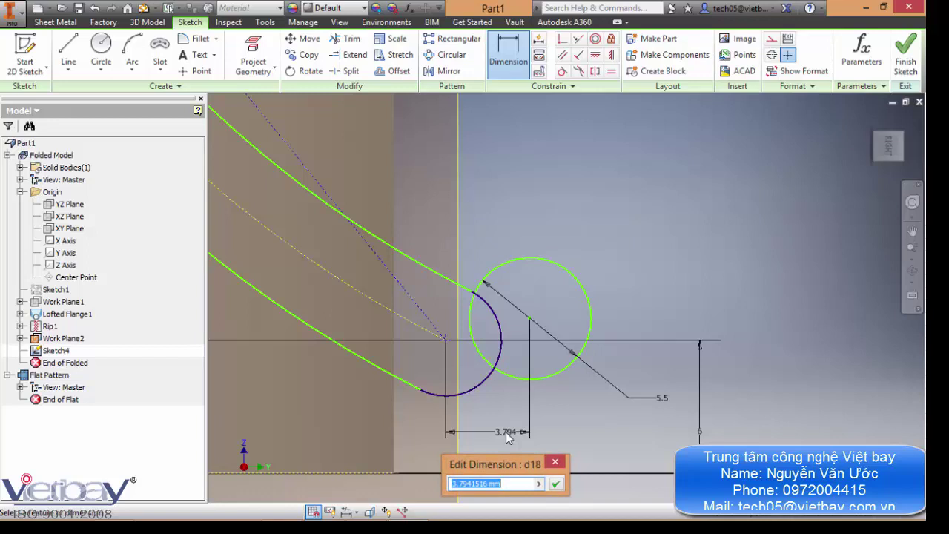
type("3")
key("Return")
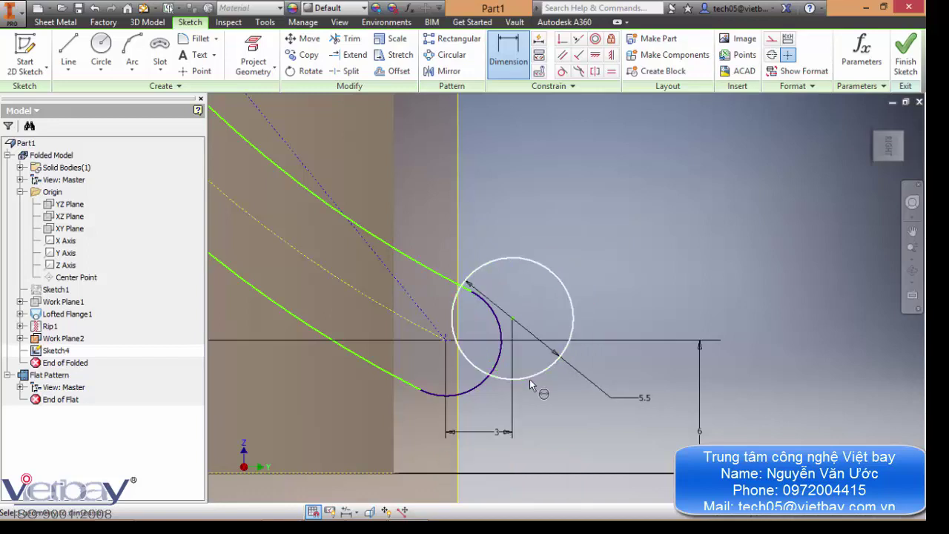
Step: Dimension the vertical offset between the circle's center and the slot's lower end center, and set it to 0.5 mm
left_click(483, 354)
left_click(447, 341)
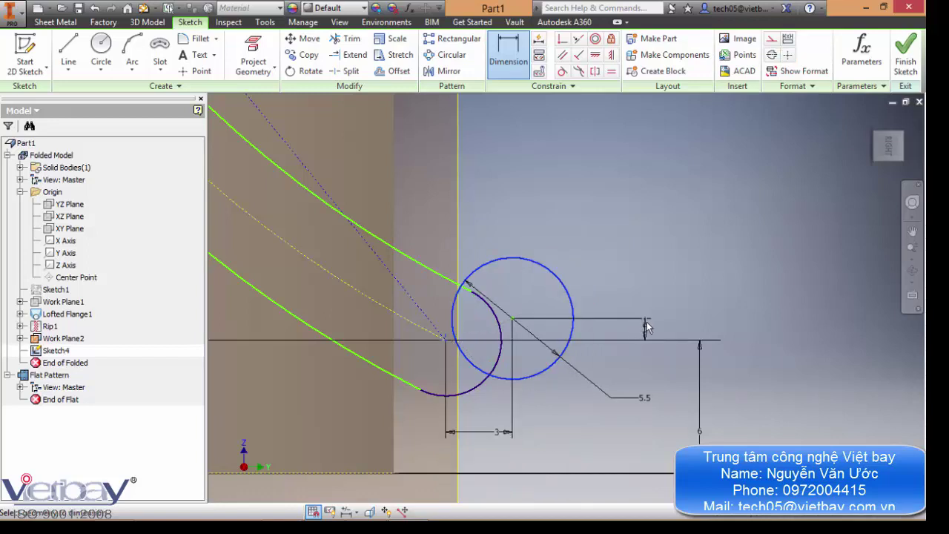
left_click(650, 333)
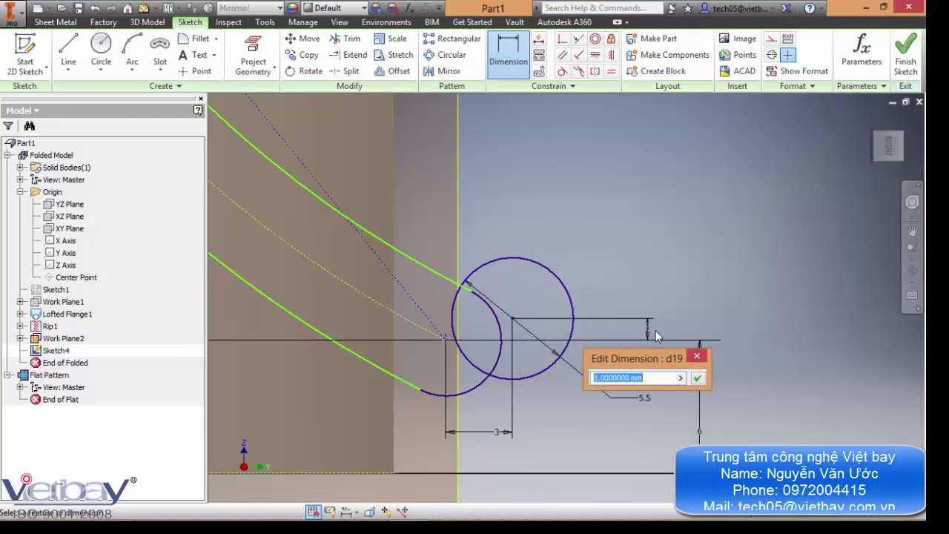
type("0")
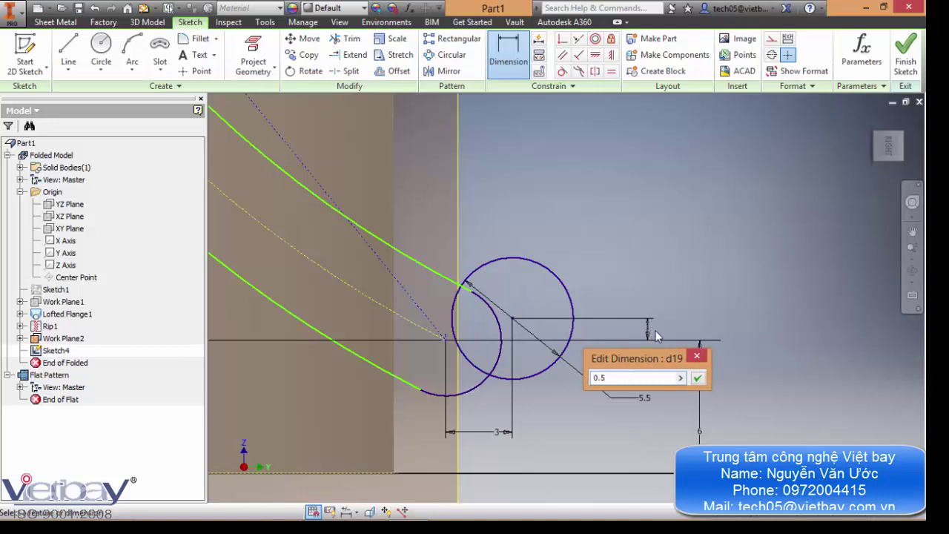
type(".5")
key("Return")
key("Escape")
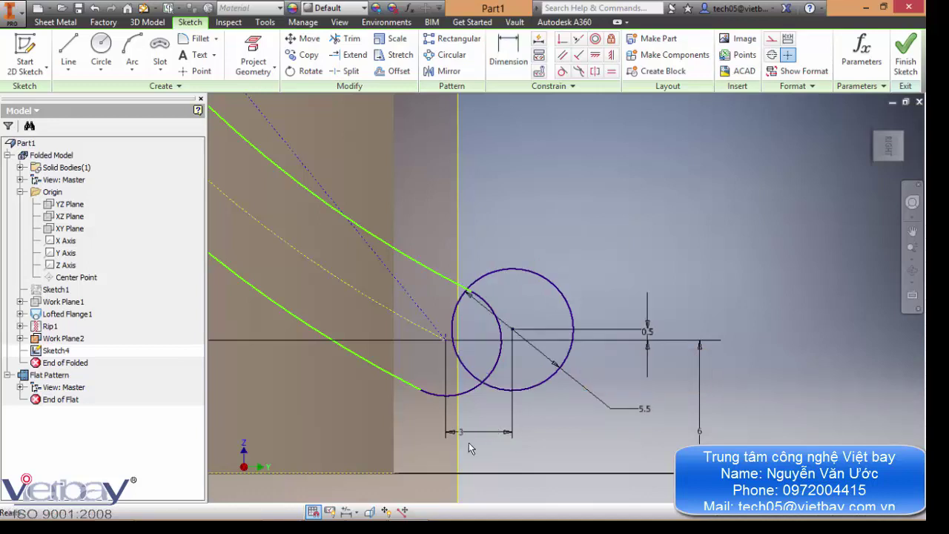
Step: Set the horizontal distance between the slot's lower end center and the circle's center to 4 mm
double_click(466, 434)
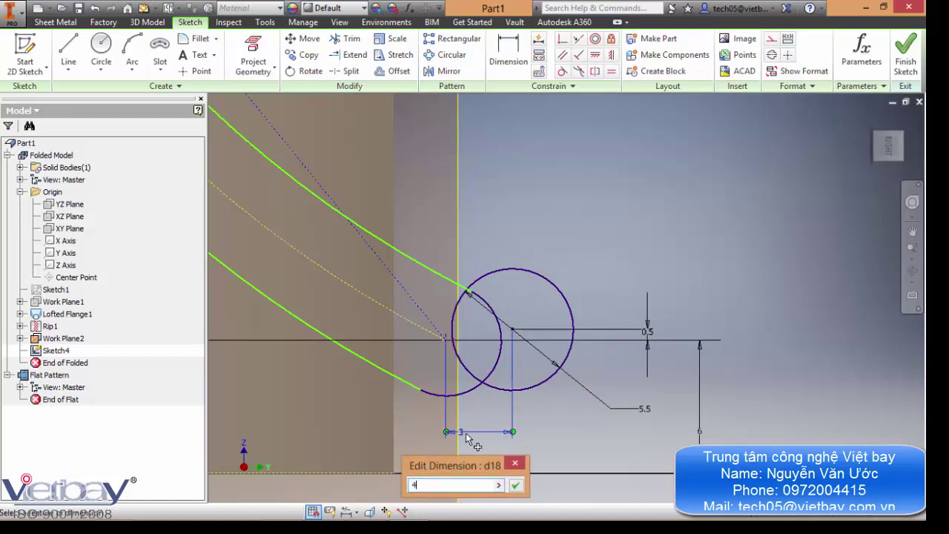
key("Return")
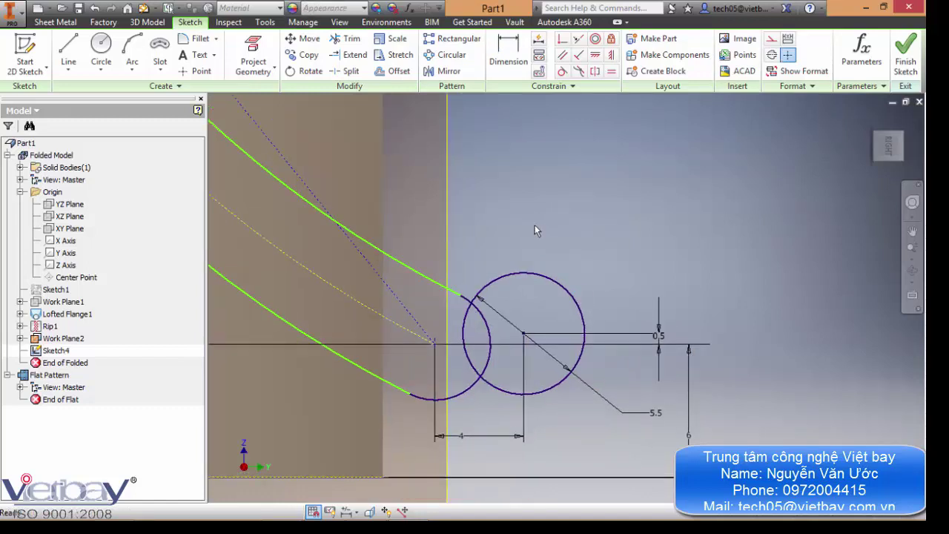
middle_click_drag(531, 223, 540, 203)
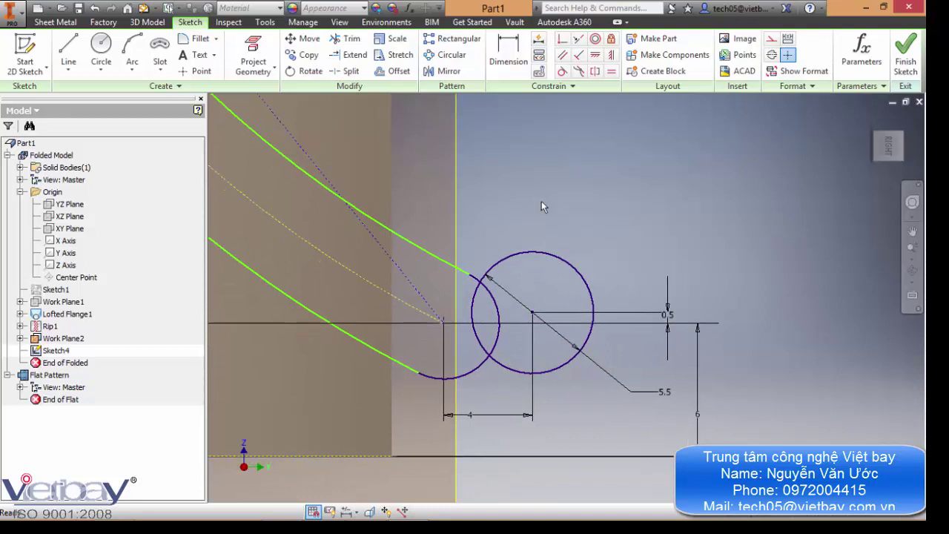
Step: Set the circle center's vertical offset from the slot's lower end center to 0.1 mm and its horizontal distance to 2 mm
double_click(668, 314)
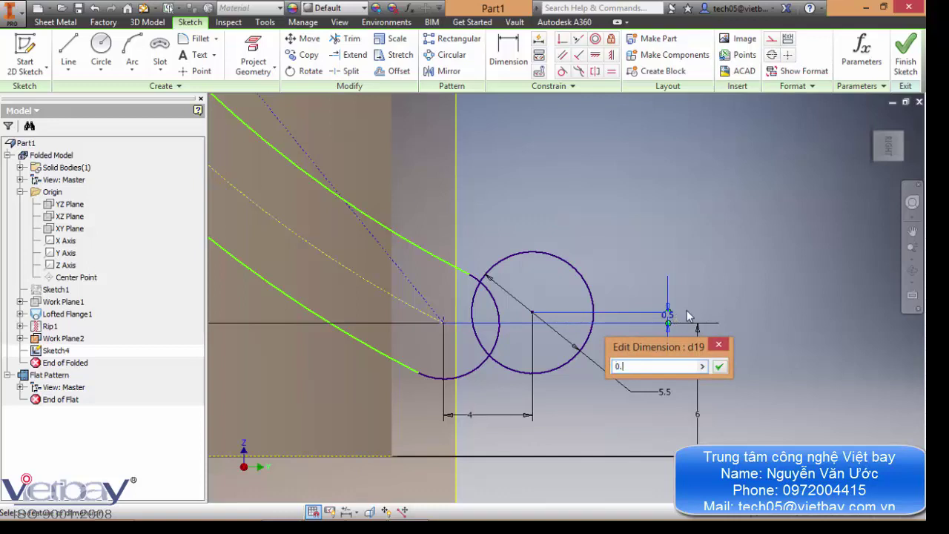
key("Return")
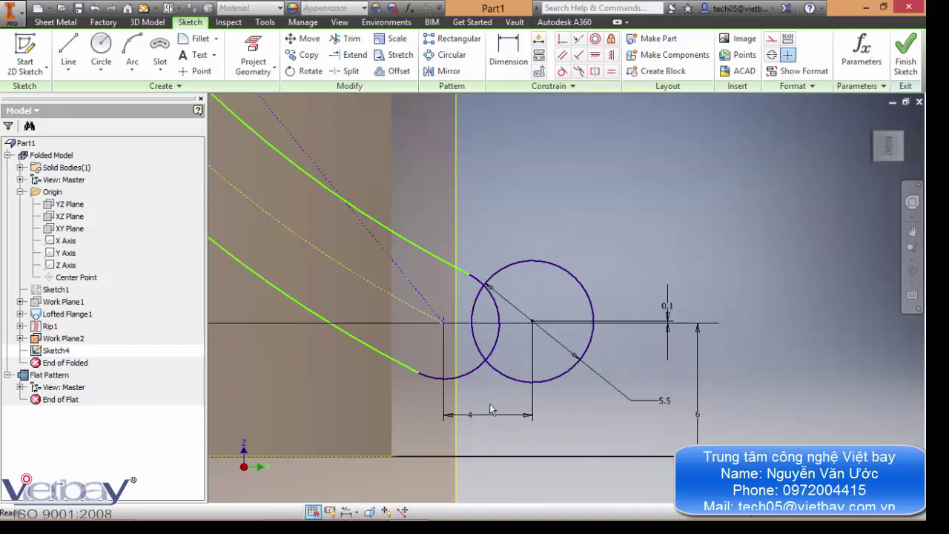
double_click(476, 420)
type("2")
key("Return")
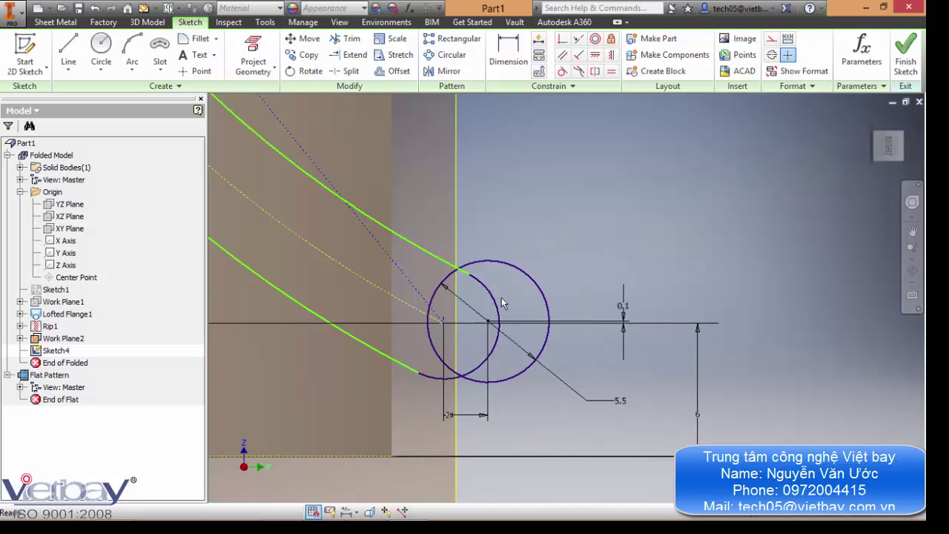
Step: Trim away the part of the circle inside the slot and remove the leftover fragment between the construction curves
scroll(517, 297, "down", 4)
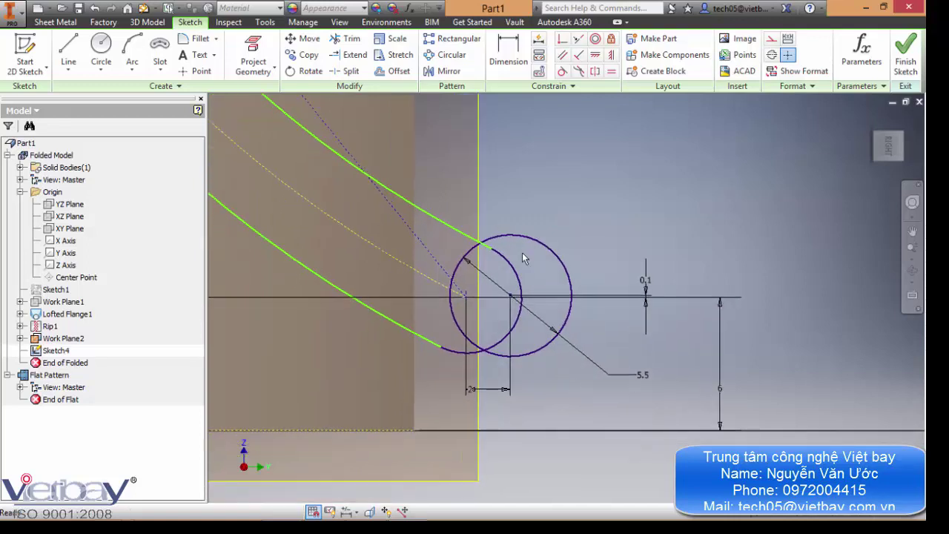
left_click(347, 39)
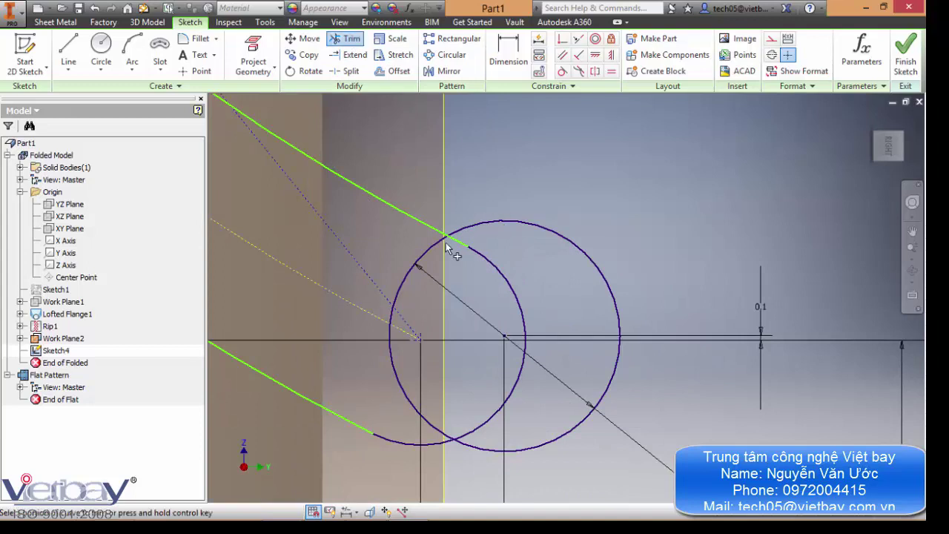
left_click(438, 250)
left_click(446, 433)
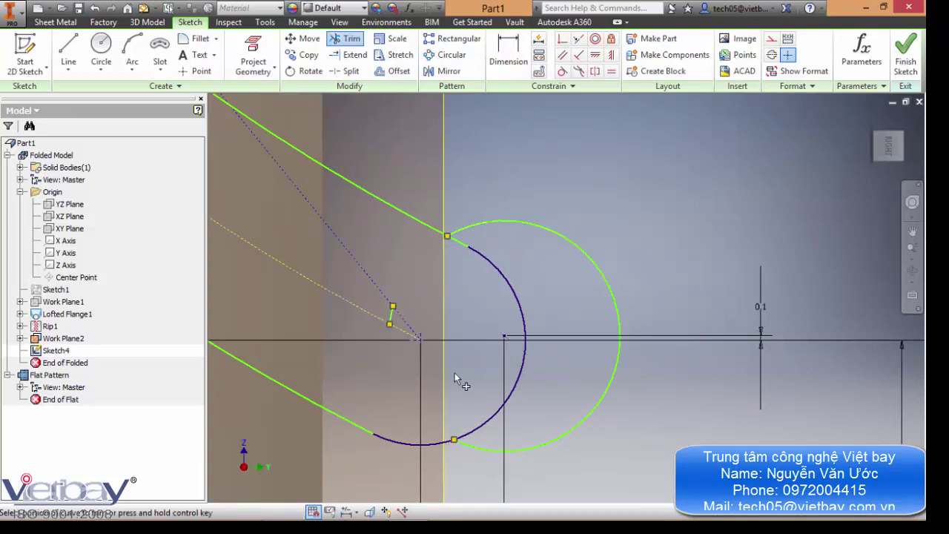
left_click(390, 317)
key("Escape")
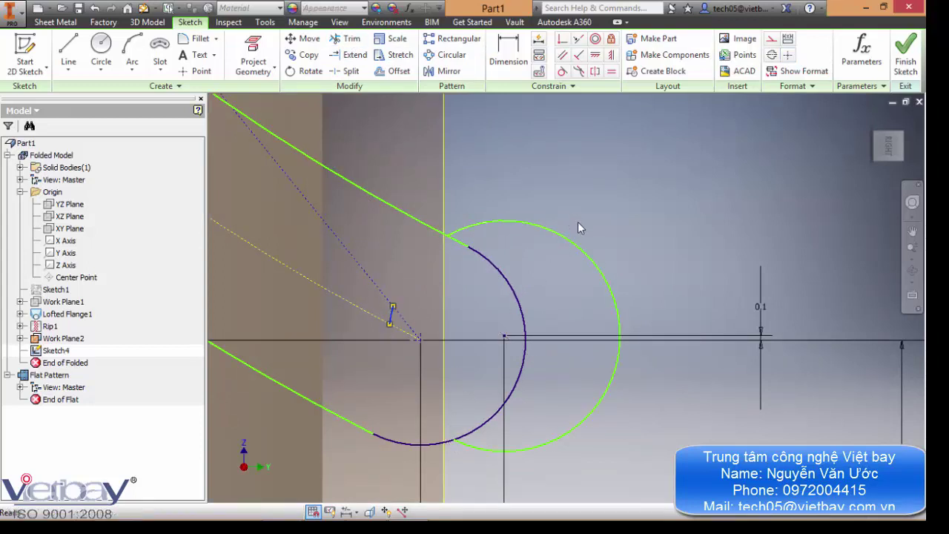
Step: Trim the part of the slot's rounded lower end that lies inside the circle
left_click(352, 38)
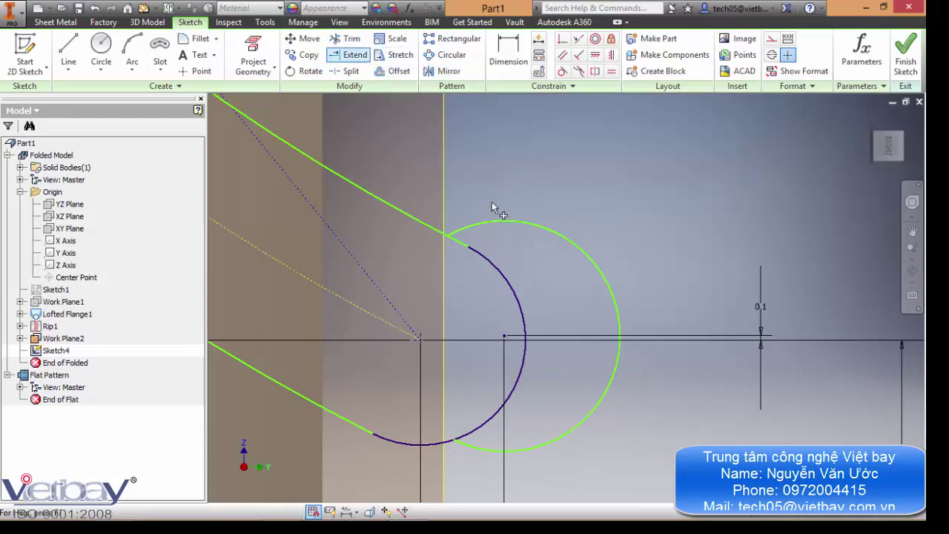
left_click(524, 321)
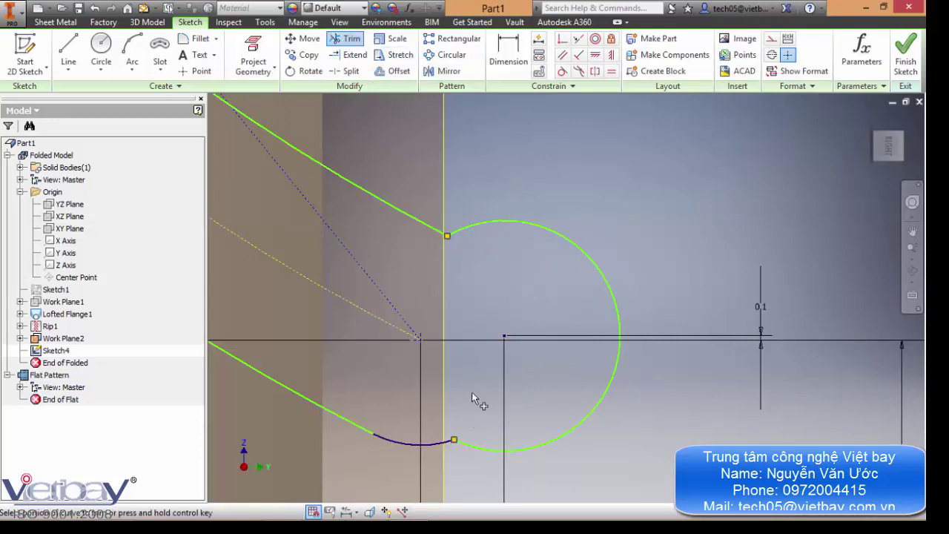
middle_click_drag(485, 339, 486, 296)
key("Escape")
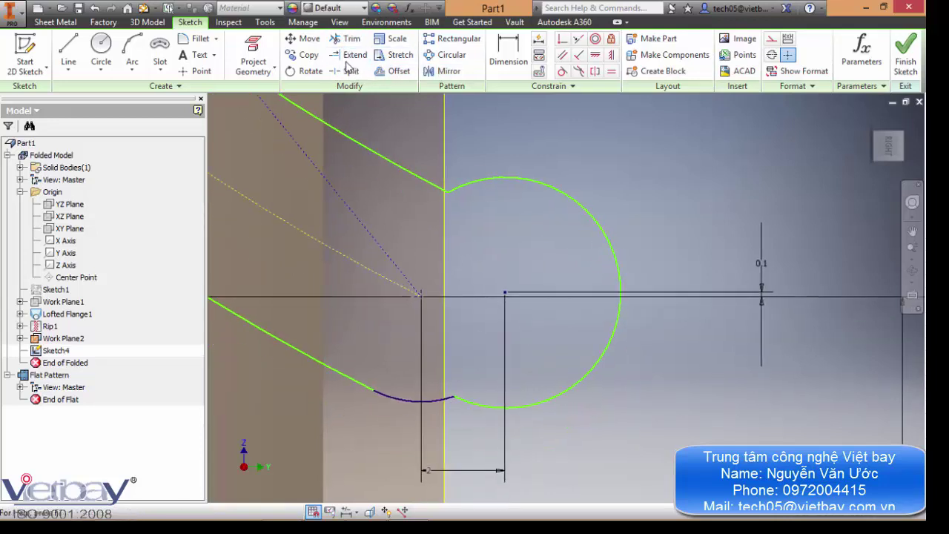
Step: Fillet the upper junction between the slot's edge and the circle with a 2.5 mm radius
left_click(197, 38)
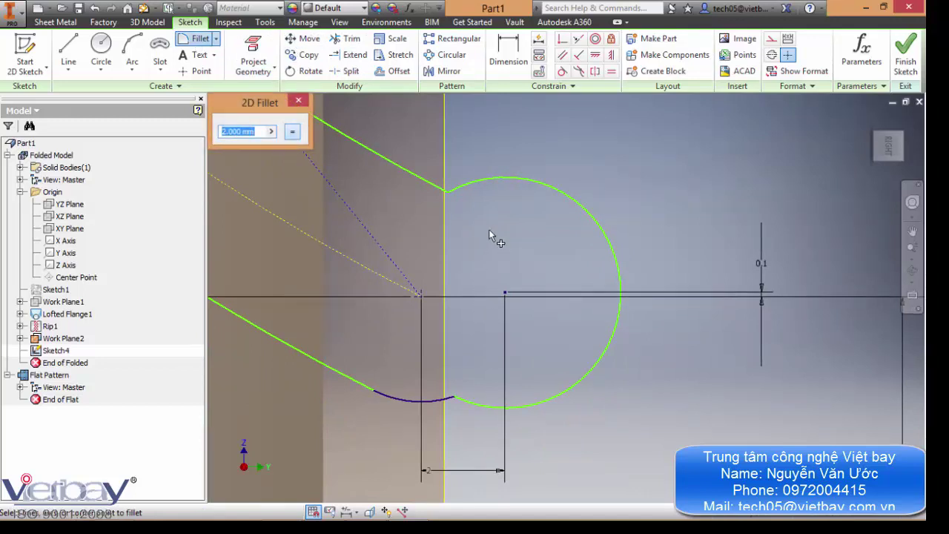
type("2.5")
left_click(430, 184)
left_click(472, 181)
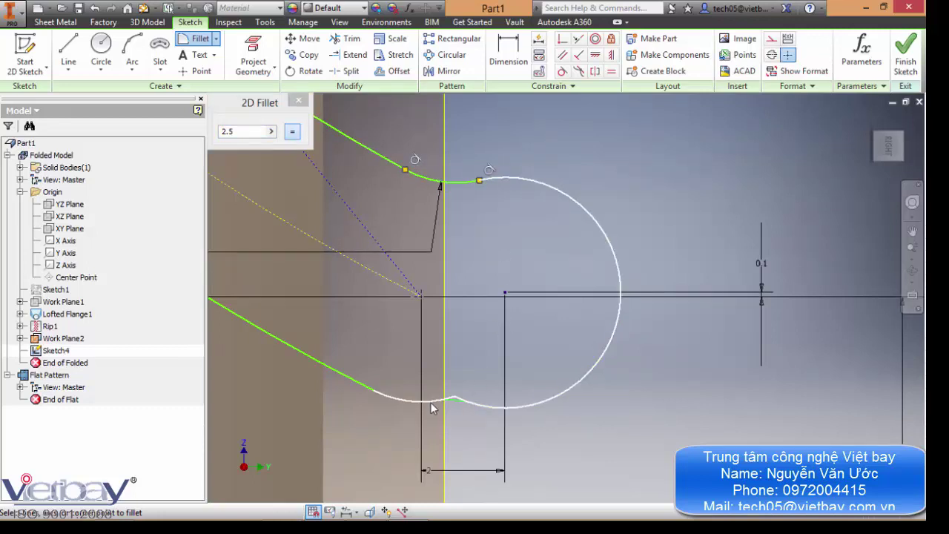
key("Escape")
Step: Fillet the lower junction between the remaining slot end arc and the circle with the same 2.5 mm radius
middle_click_drag(476, 371, 474, 357)
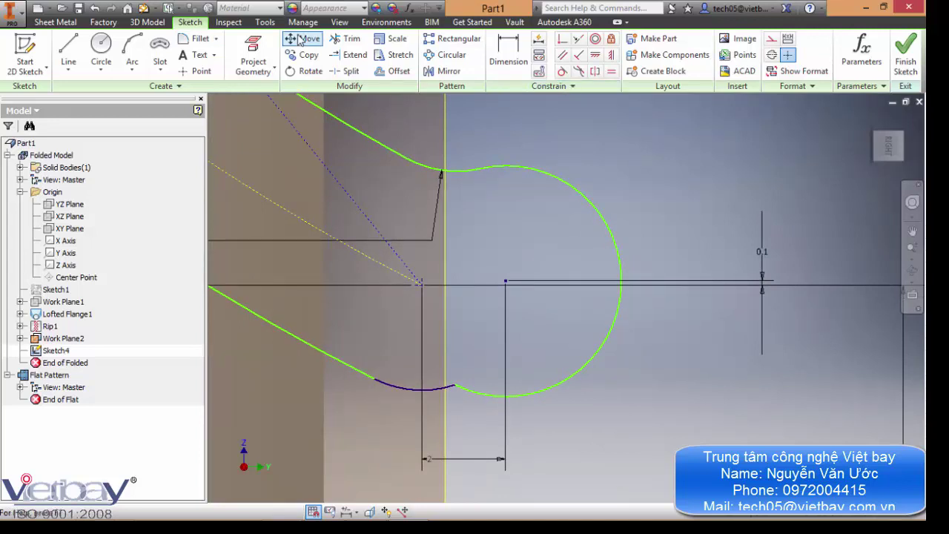
left_click(197, 38)
left_click(437, 389)
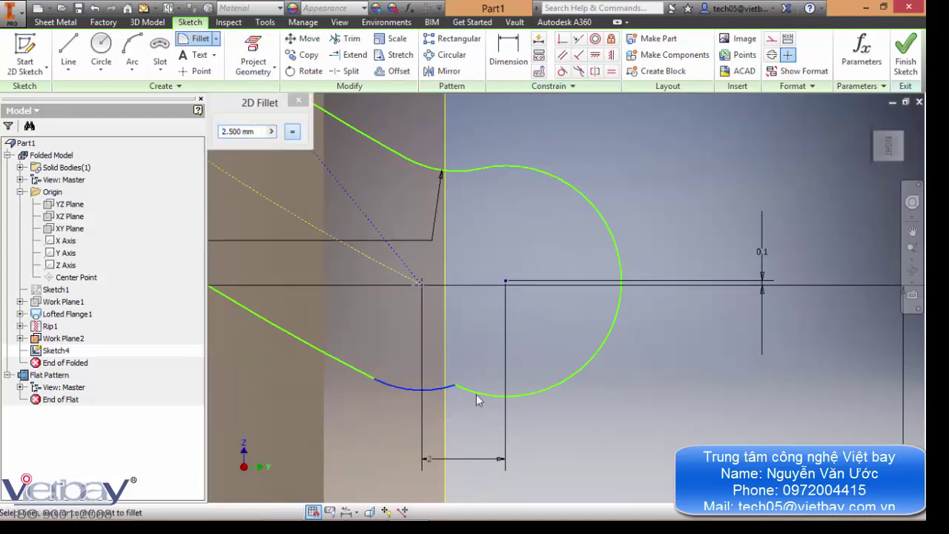
left_click(478, 395)
key("Escape")
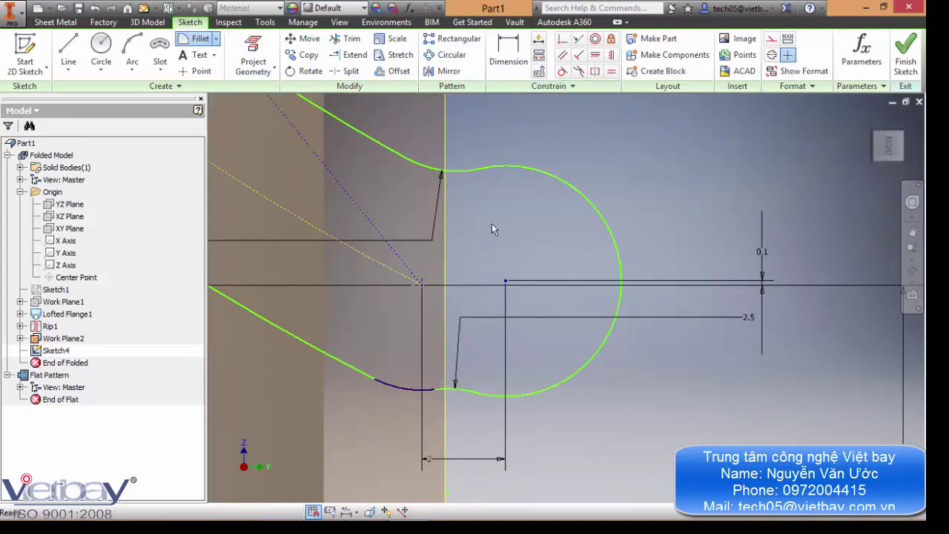
Step: Examine how the lower fillet connects the remaining slot end arc to the circle
middle_click_drag(501, 241, 557, 234)
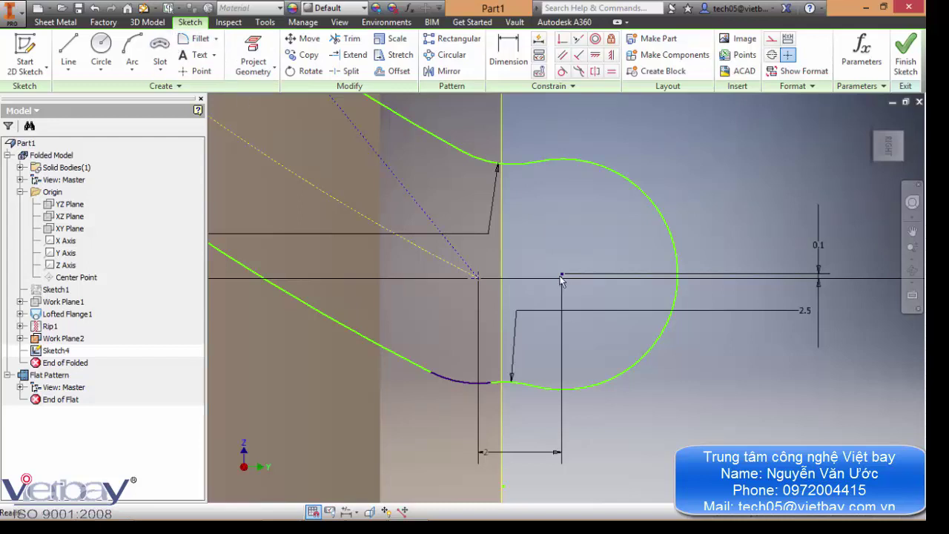
middle_click_drag(610, 317, 683, 317)
scroll(620, 321, "down", 2)
middle_click_drag(621, 347, 556, 336)
scroll(530, 342, "up", 5)
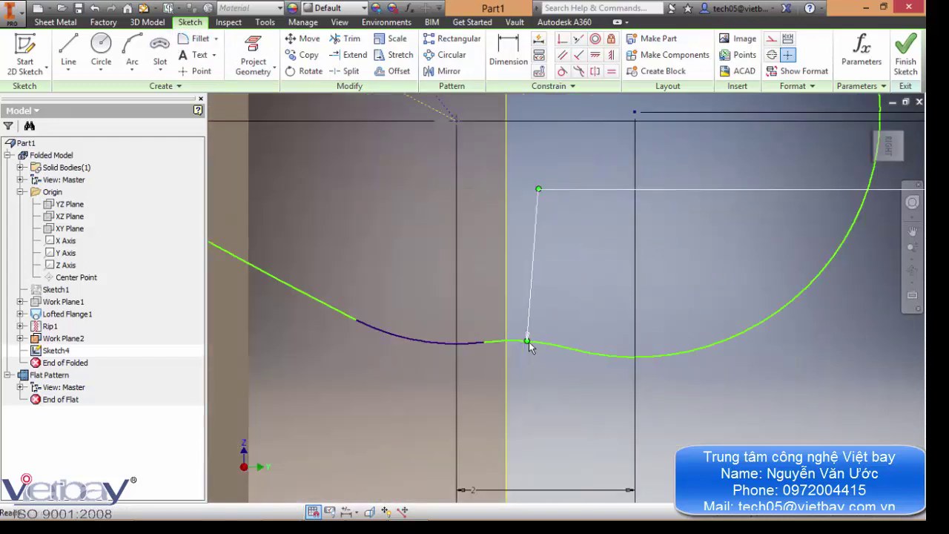
Step: Draw a three-point arc joining the end of the slot's lower edge to the start of the circle's remaining arc
left_click(132, 52)
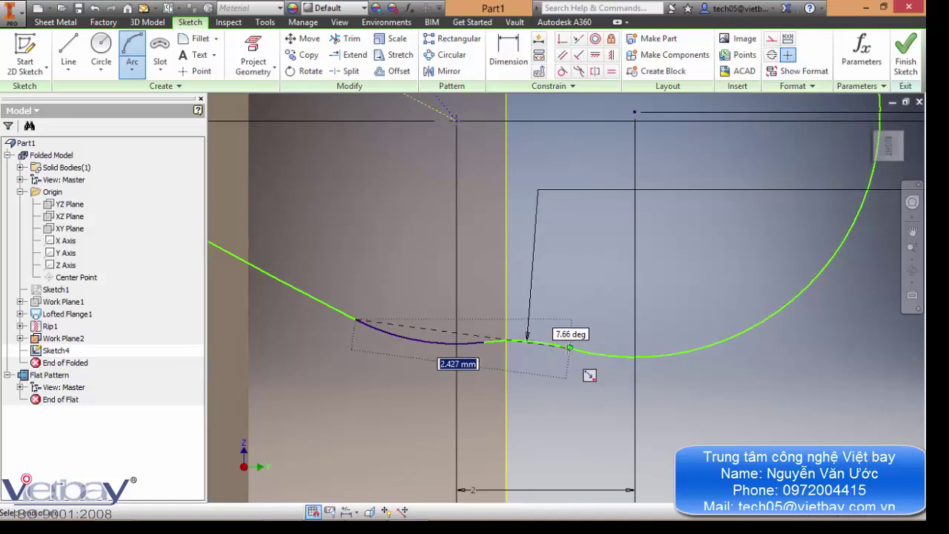
left_click(570, 347)
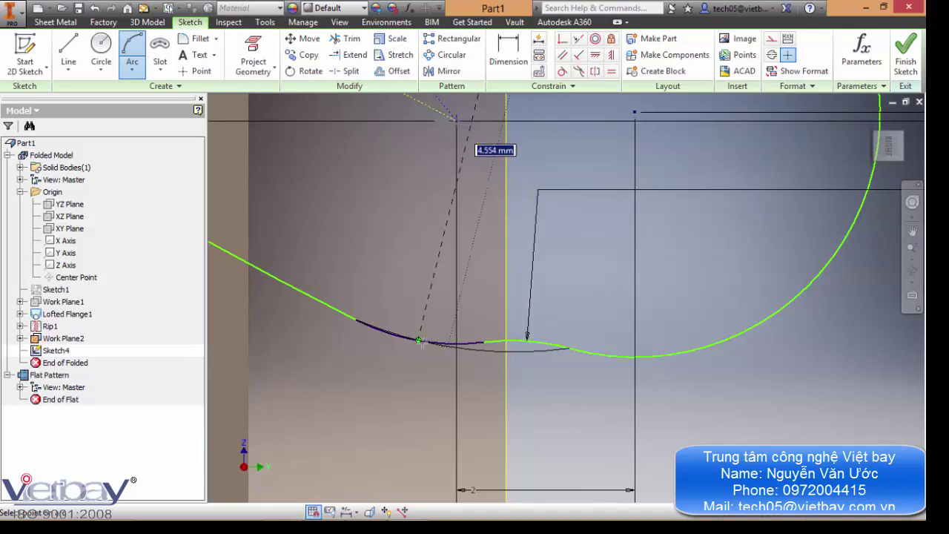
left_click(465, 351)
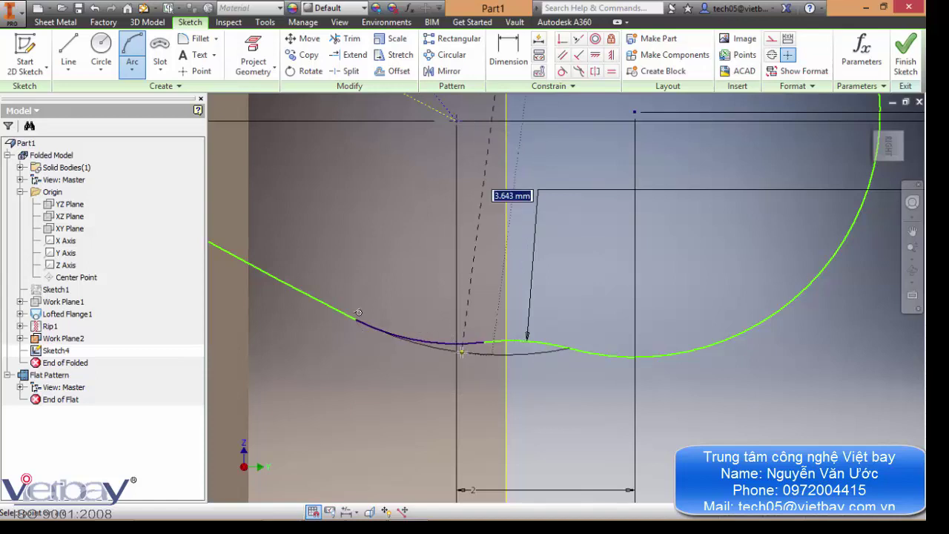
key("Escape")
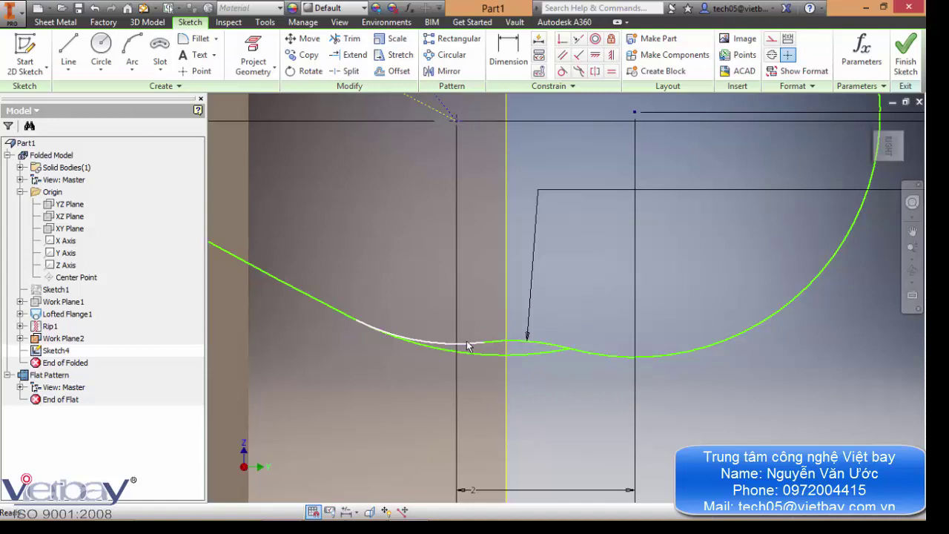
Step: Delete the old lower end arc and the 2.5 mm lower fillet beside the new arc
left_click(473, 343)
key("Delete")
left_click(511, 341)
key("Delete")
scroll(586, 309, "down", 3)
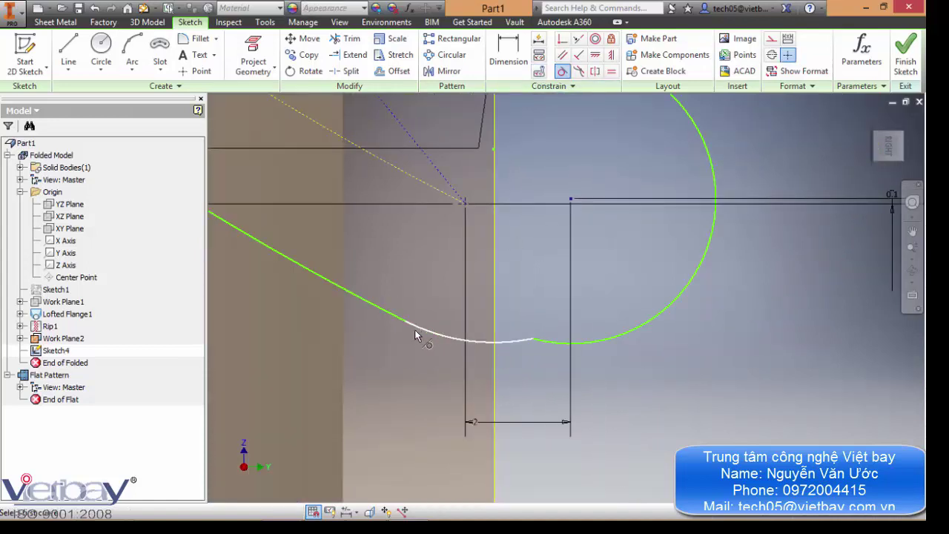
Step: Make the new lower arc tangent to the slot's lower edge
left_click(417, 328)
left_click(393, 310)
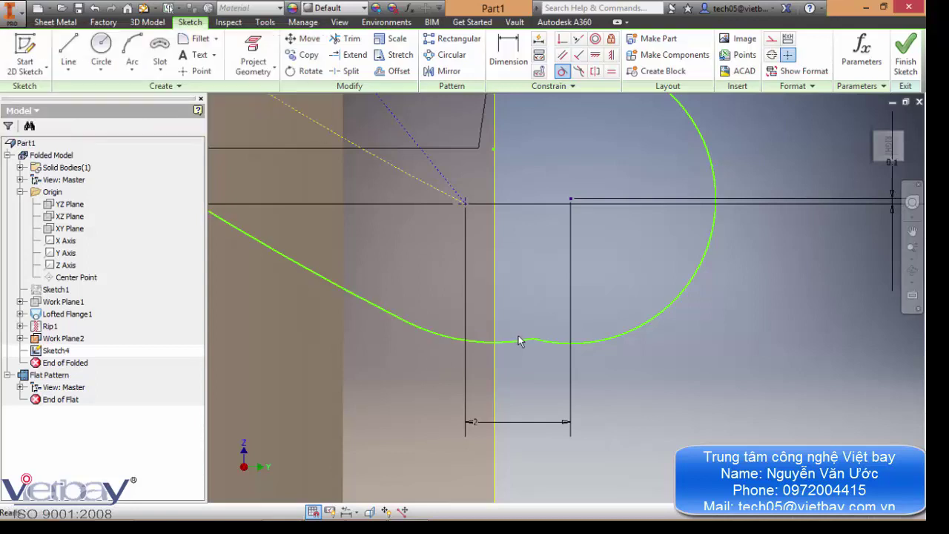
key("Escape")
Step: Try to make the new lower arc tangent to the circle, and undo the constraint
middle_click_drag(531, 274, 506, 297)
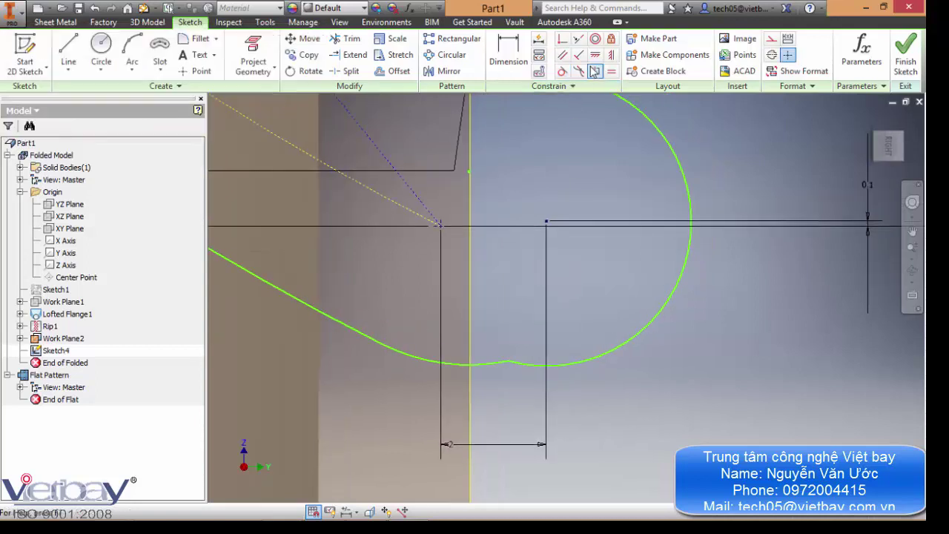
left_click(512, 363)
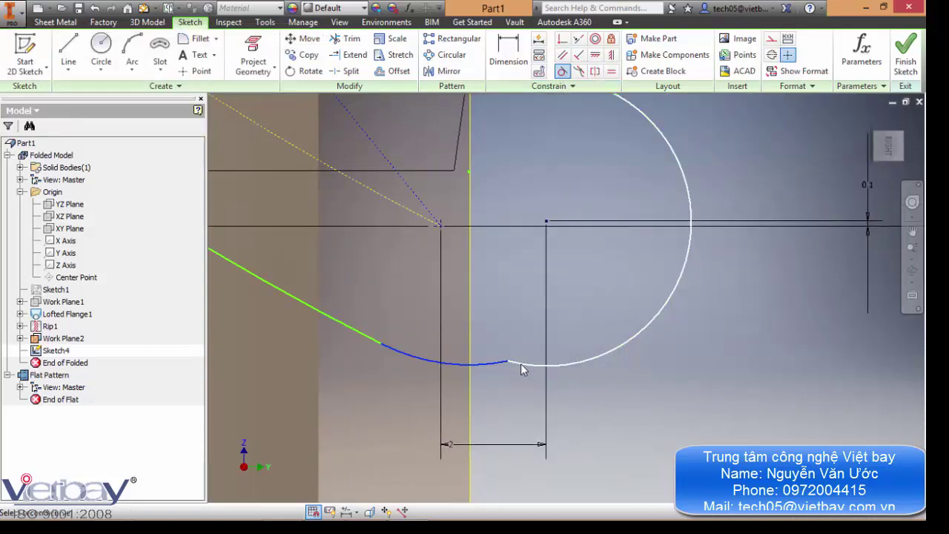
left_click(526, 365)
scroll(517, 317, "down", 4)
middle_click_drag(513, 301, 532, 299)
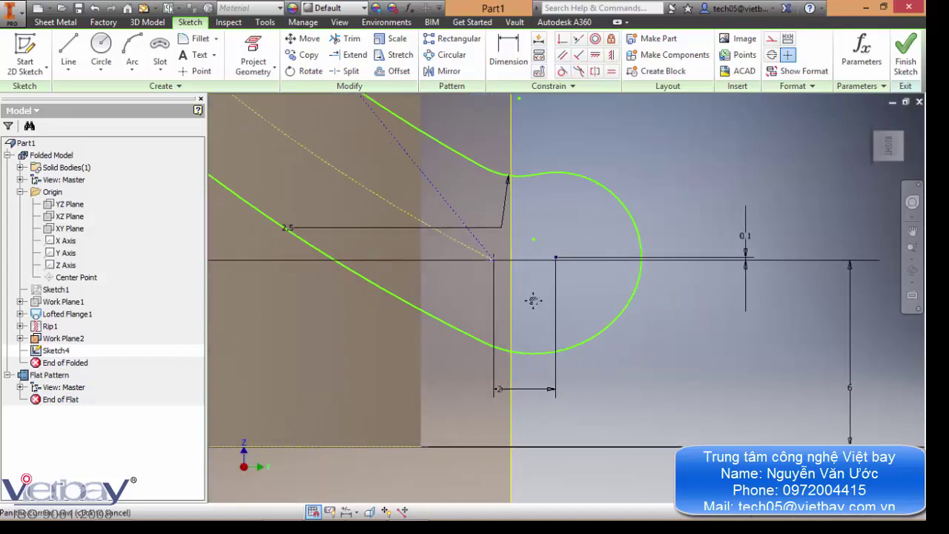
key("ctrl+z")
Step: Fillet the junction between the new lower arc and the circle with a 2.5 mm radius
scroll(534, 325, "up", 5)
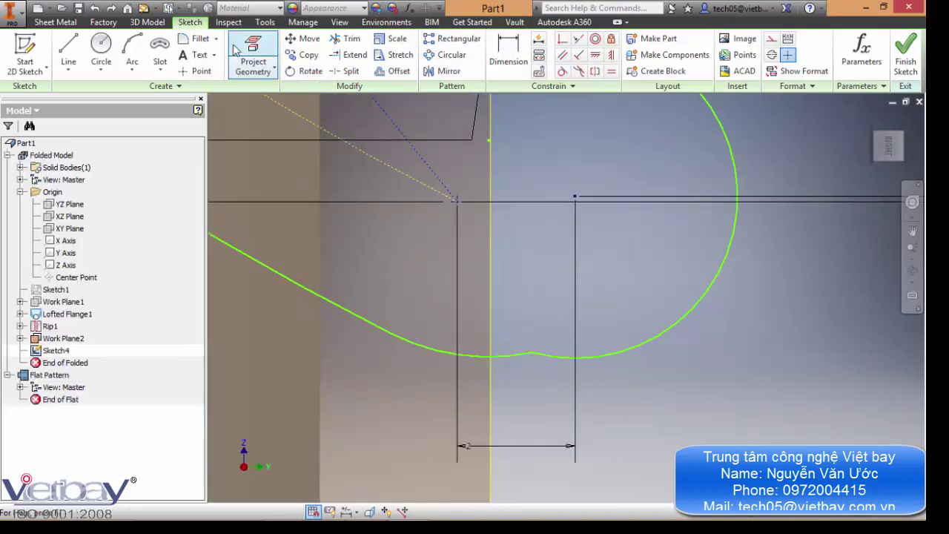
left_click(197, 39)
left_click(526, 354)
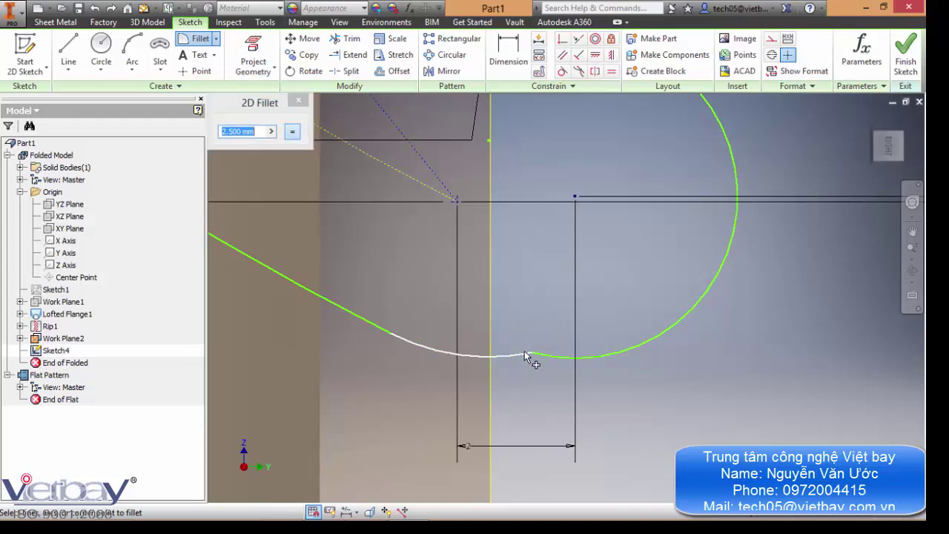
left_click(553, 357)
key("Escape")
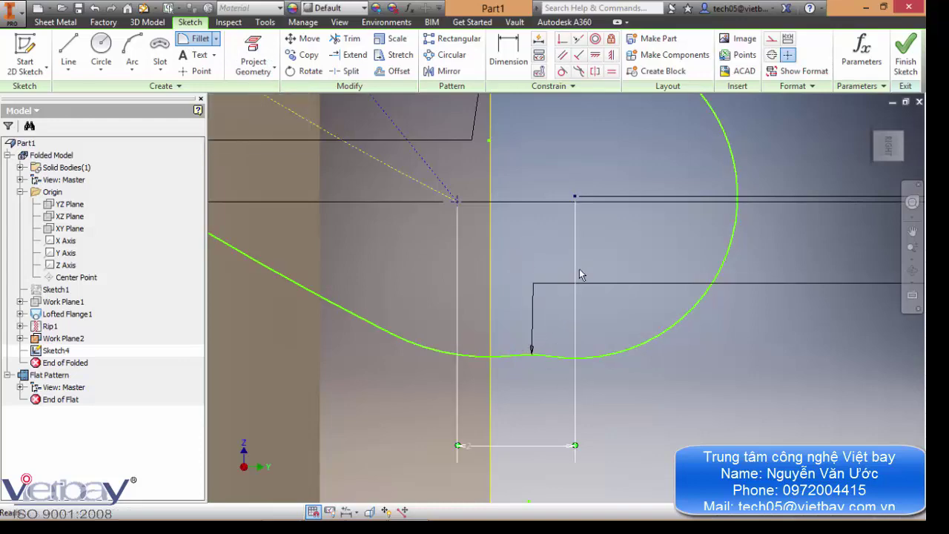
Step: Dimension the radius of the slot's new lower arc and set it to 6 mm
scroll(579, 269, "up", 4)
middle_click_drag(596, 238, 602, 278)
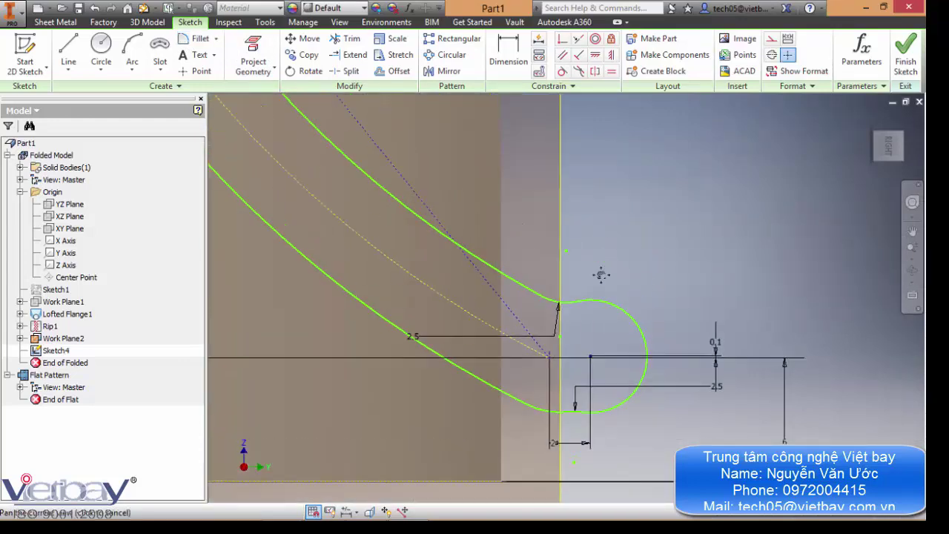
scroll(602, 278, "up", 2)
scroll(584, 351, "down", 5)
scroll(552, 336, "down", 2)
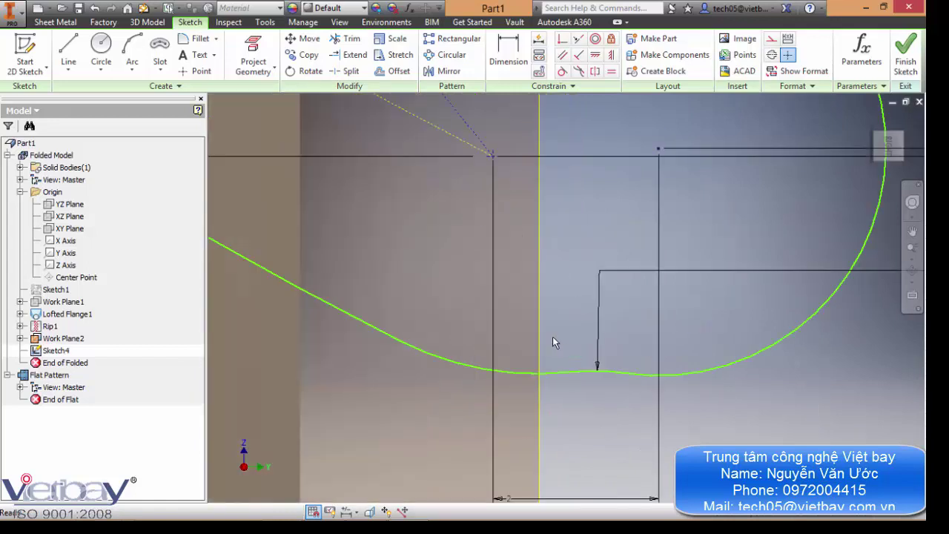
key("d")
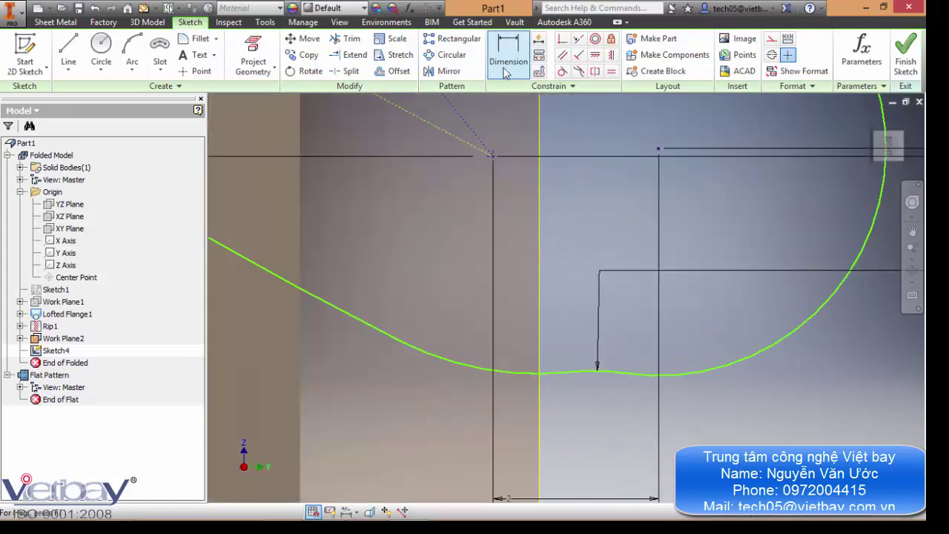
left_click(515, 373)
left_click(459, 416)
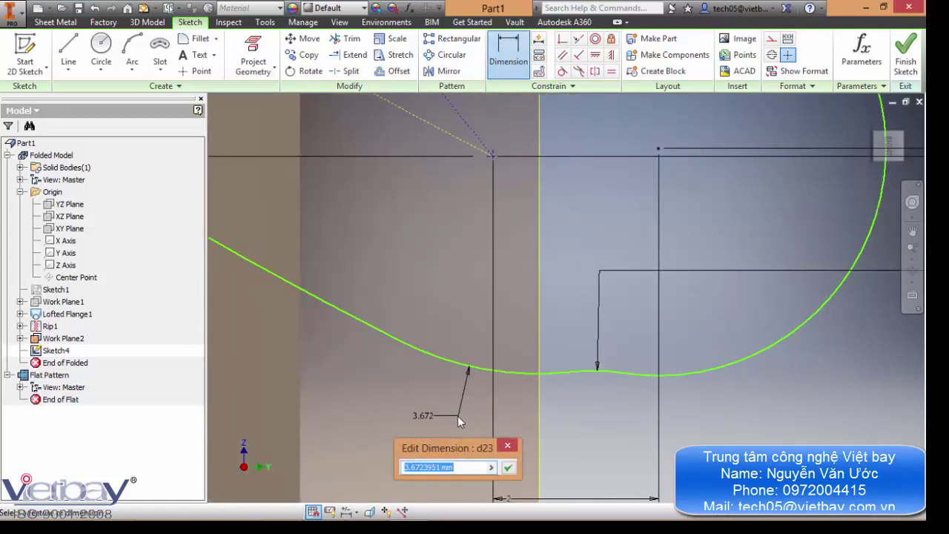
type("6")
key("Return")
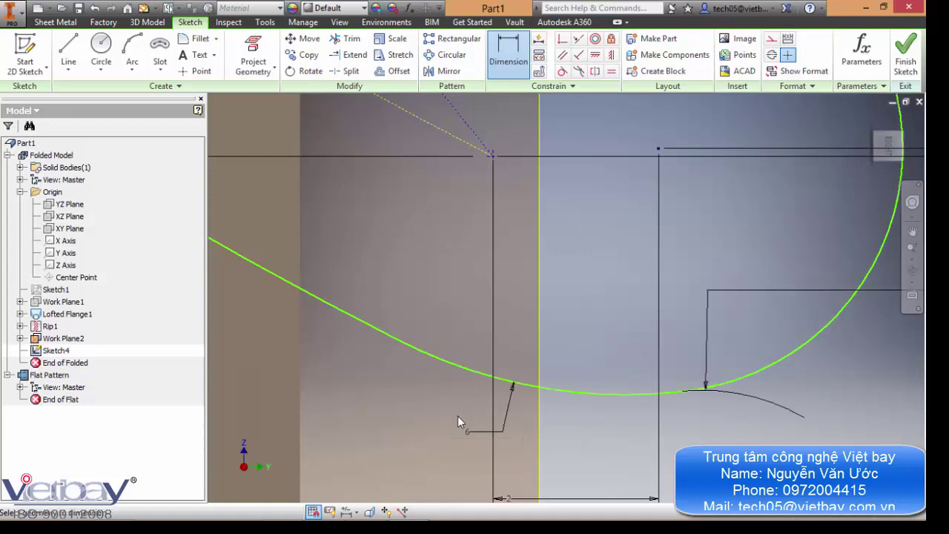
Step: Try radius values of 3 mm and 5 mm on the slot's lower arc
scroll(542, 296, "up", 2)
scroll(555, 303, "down", 3)
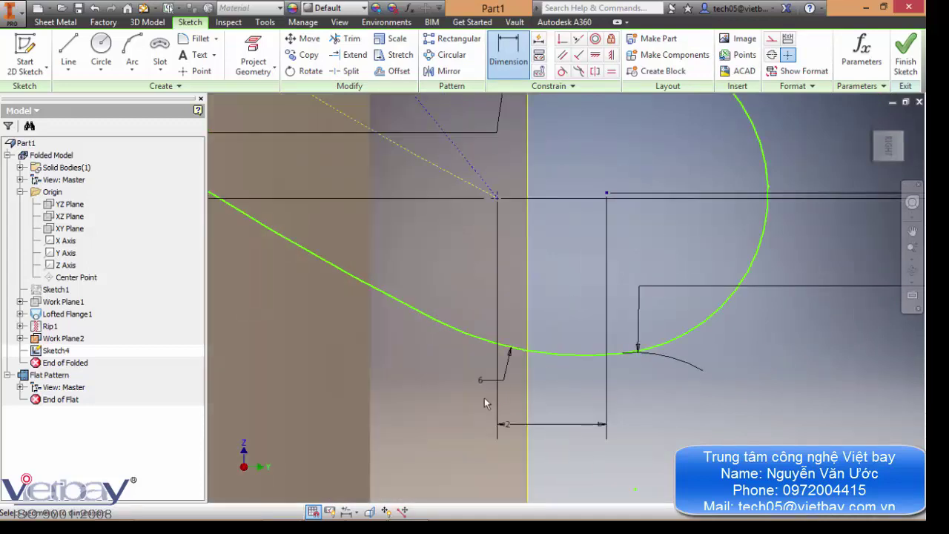
double_click(480, 381)
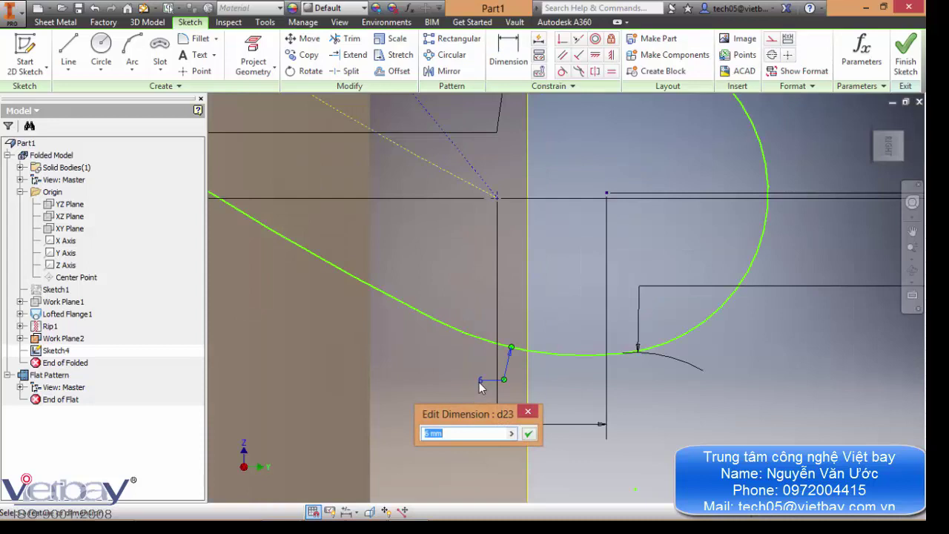
type("3")
key("Return")
double_click(455, 366)
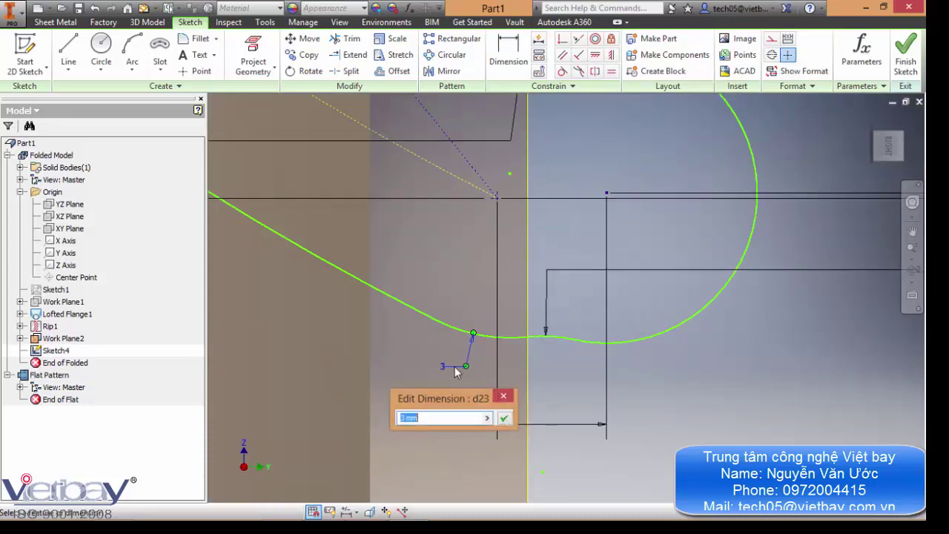
type("5")
key("Return")
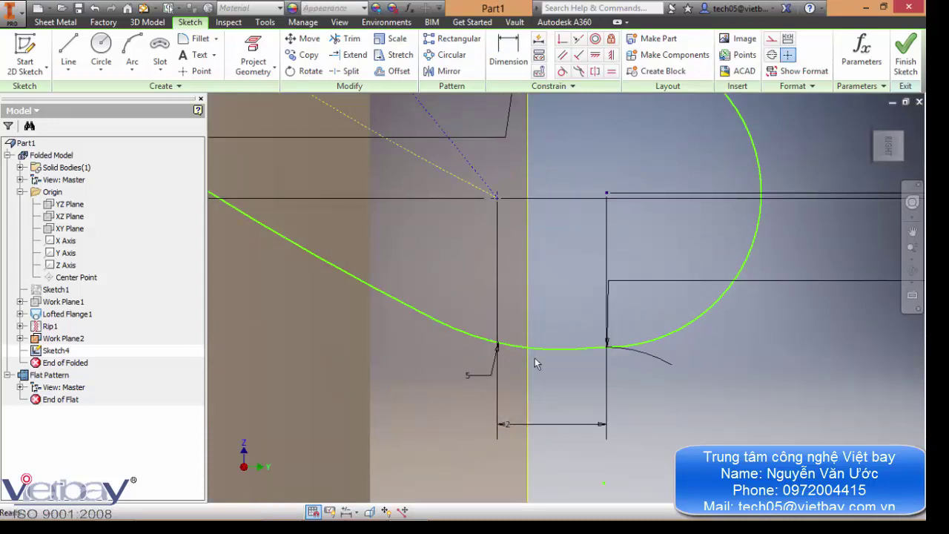
Step: Set the radius of the slot's lower arc to 4 mm
double_click(475, 380)
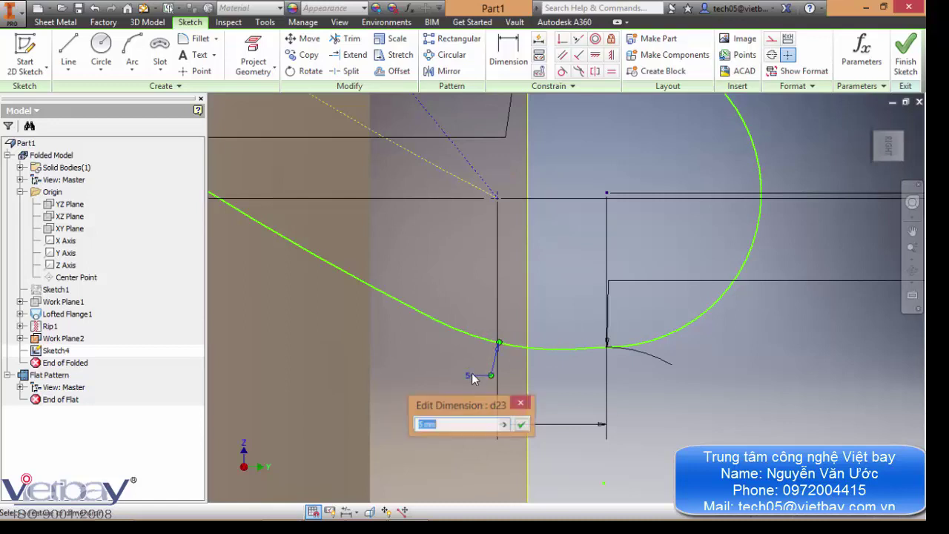
type("4")
key("Return")
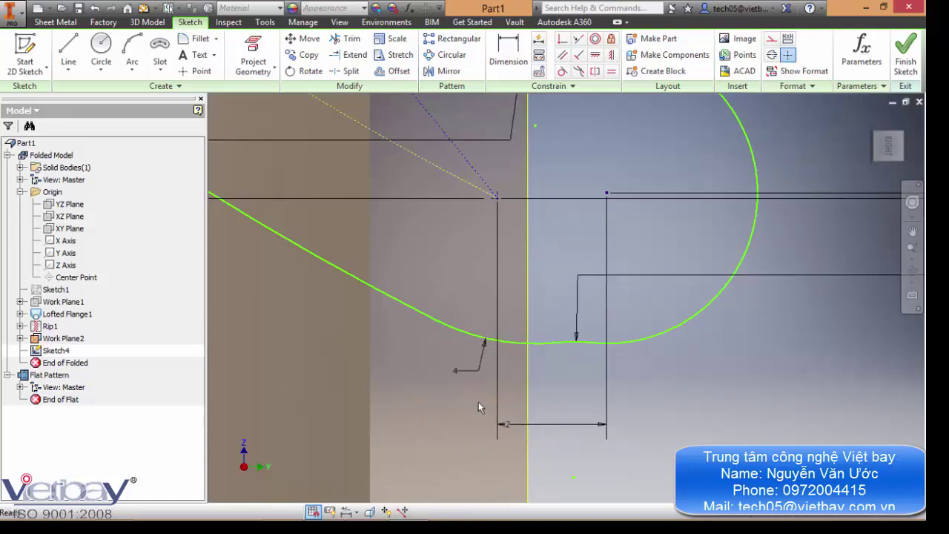
mouse_move(447, 255)
middle_mouse_down()
mouse_move(475, 285)
mouse_move(475, 275)
mouse_move(488, 316)
middle_mouse_up()
scroll(475, 287, "down", 5)
scroll(593, 374, "down", 3)
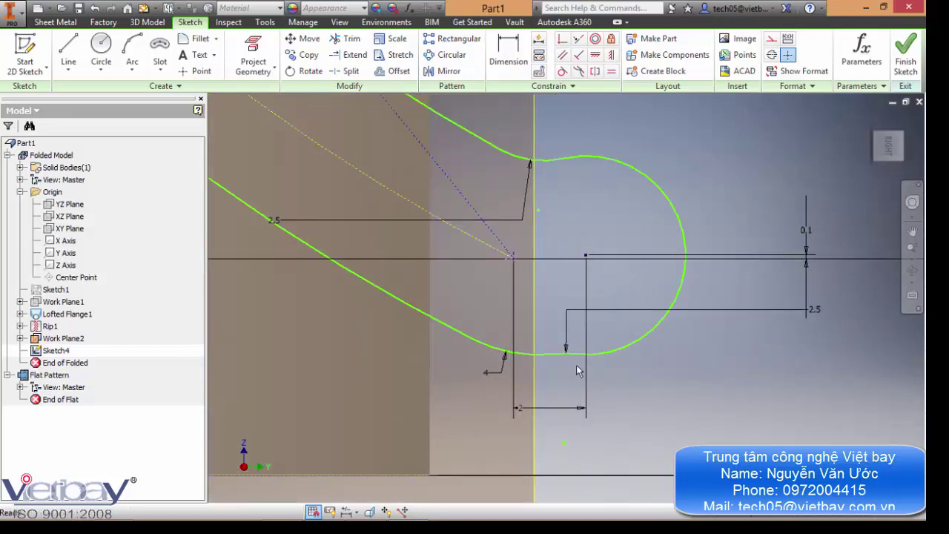
Step: Try to make the slot's lower edge tangent to the 2.5 mm lower fillet, and undo the constraint
left_click(562, 70)
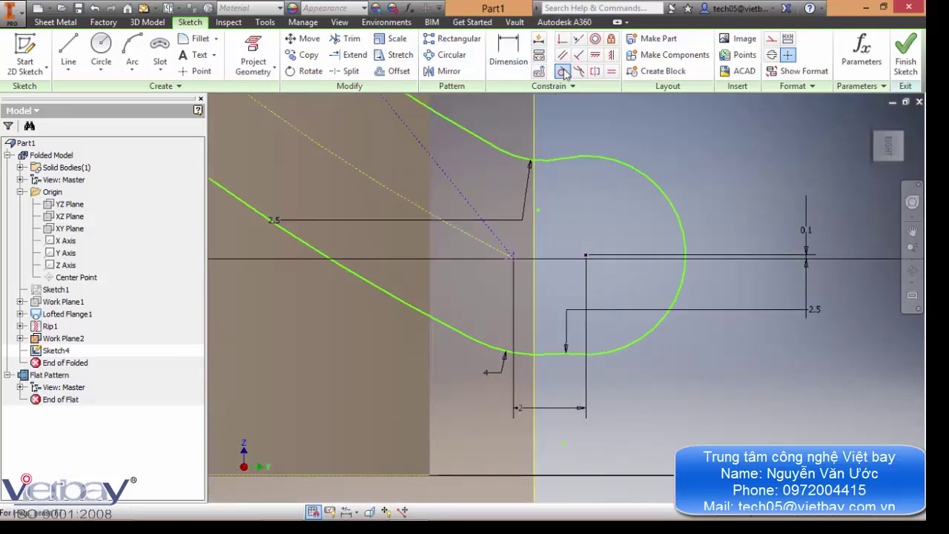
left_click(435, 320)
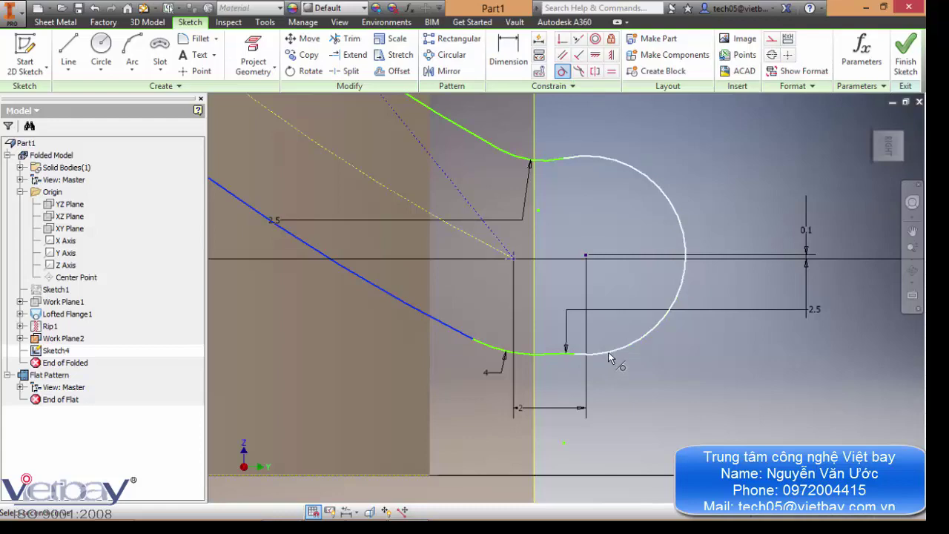
left_click(556, 359)
scroll(593, 274, "up", 2)
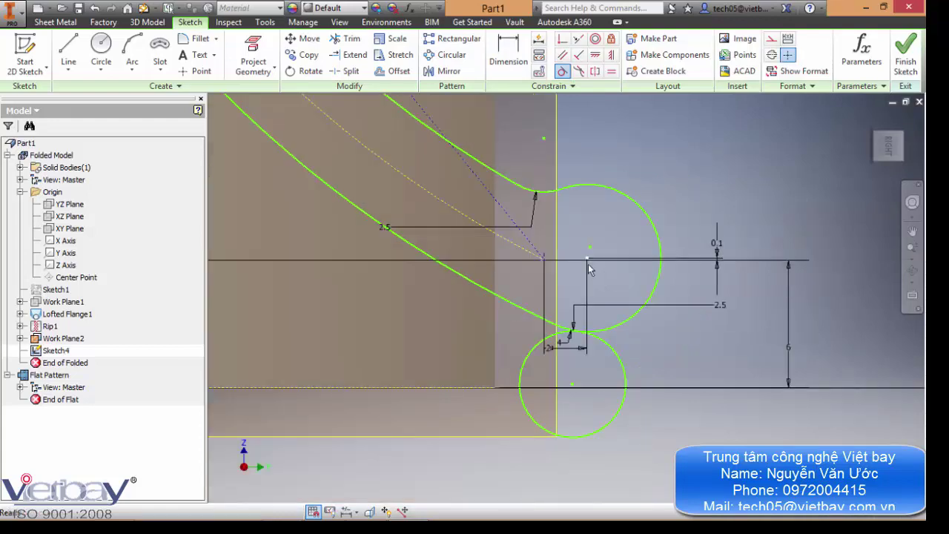
key("Escape")
key("ctrl+z")
middle_click_drag(543, 288, 561, 265)
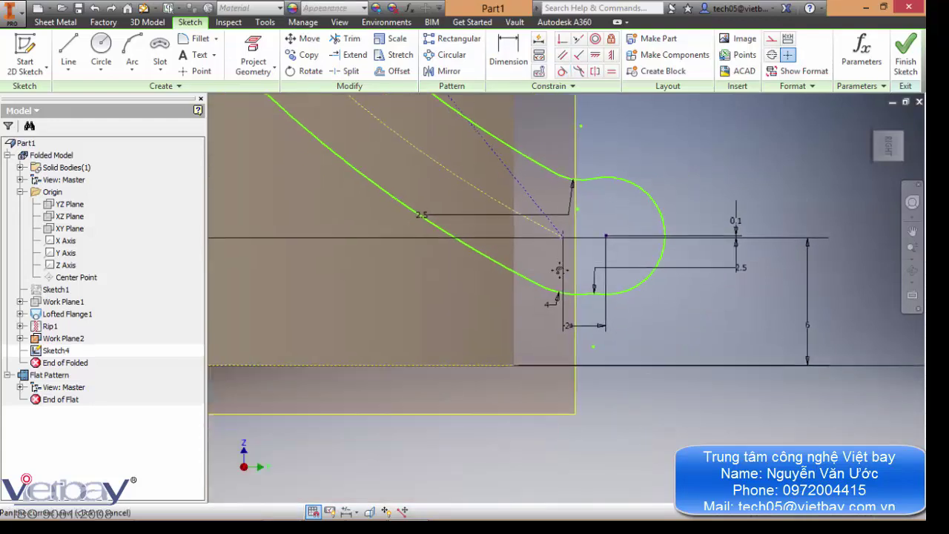
scroll(590, 305, "up", 5)
scroll(589, 289, "down", 3)
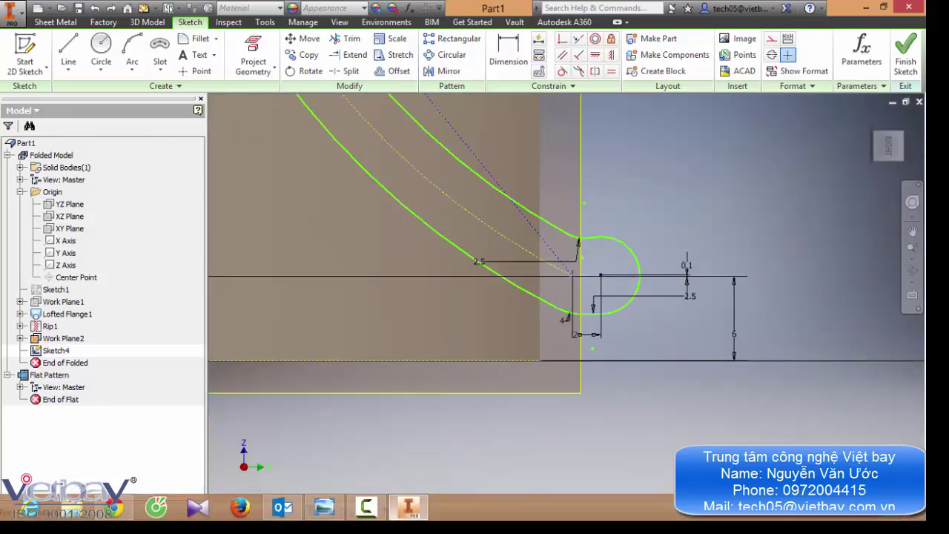
left_click(365, 507)
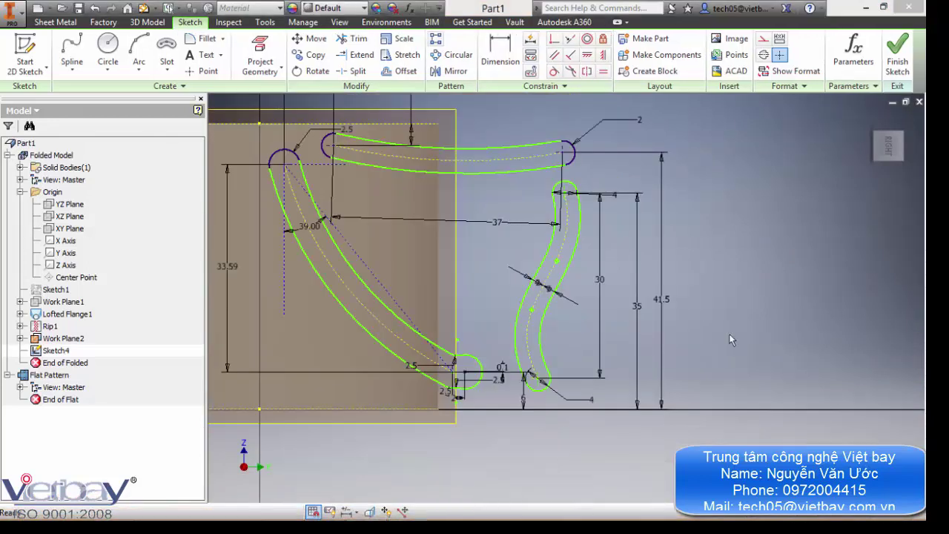
Step: Finish the sketch containing the three curved slot profiles
mouse_move(475, 248)
middle_mouse_down()
mouse_move(561, 230)
mouse_move(519, 267)
middle_mouse_up()
scroll(539, 242, "up", 3)
scroll(542, 247, "down", 3)
left_click(896, 53)
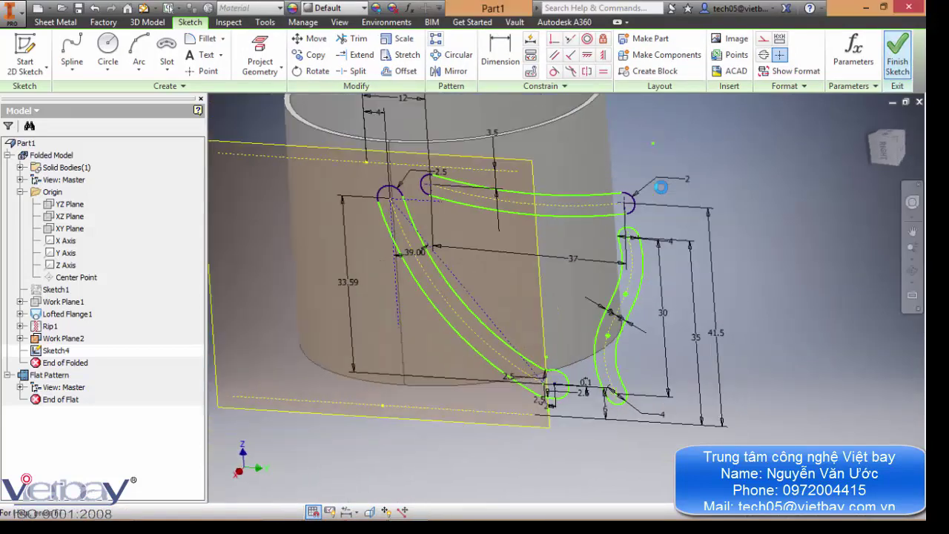
Step: Examine the three sketched slots against the cylinder in 3D and from the right-side view
mouse_move(652, 299)
middle_mouse_down("shift")
mouse_move(698, 263)
mouse_move(756, 278)
mouse_move(737, 267)
middle_mouse_up("shift")
middle_click_drag(737, 266, 733, 190)
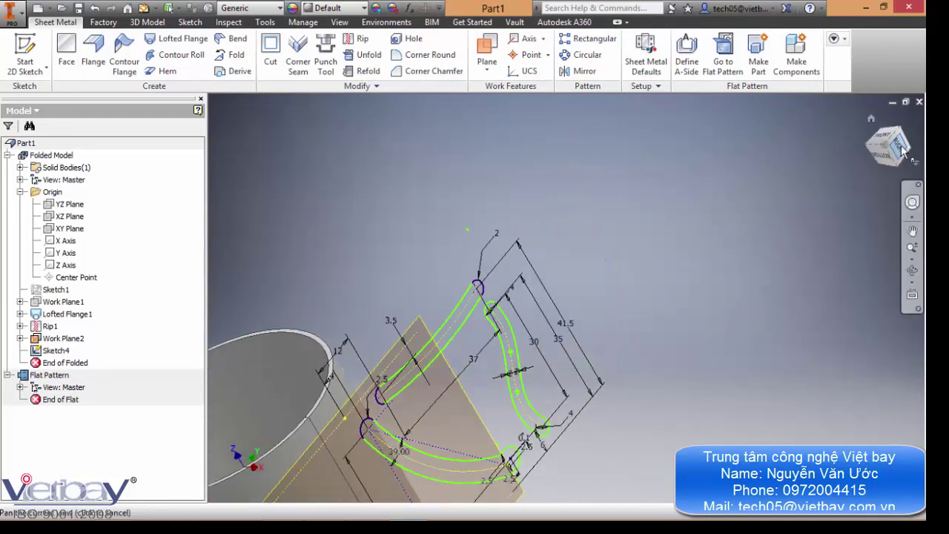
left_click(899, 145)
scroll(612, 440, "down", 5)
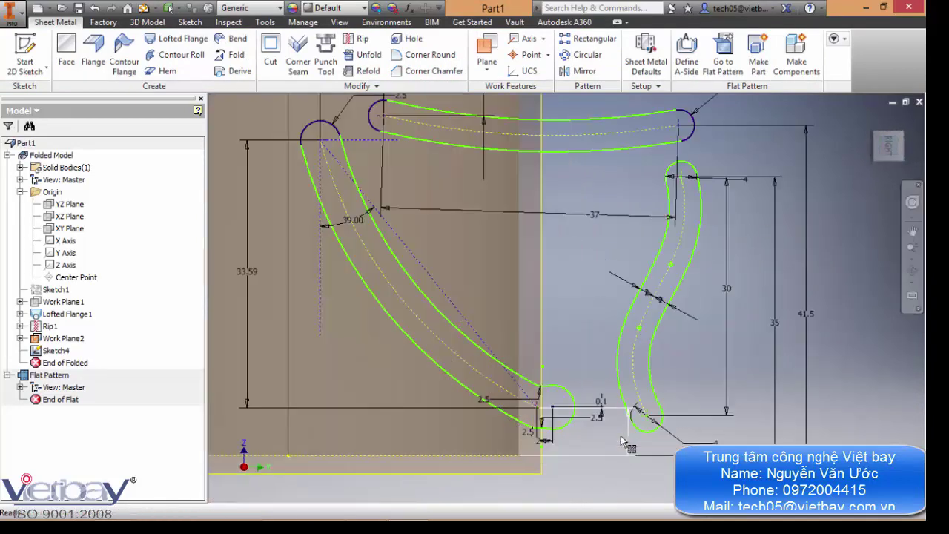
left_click(620, 443)
scroll(620, 446, "up", 5)
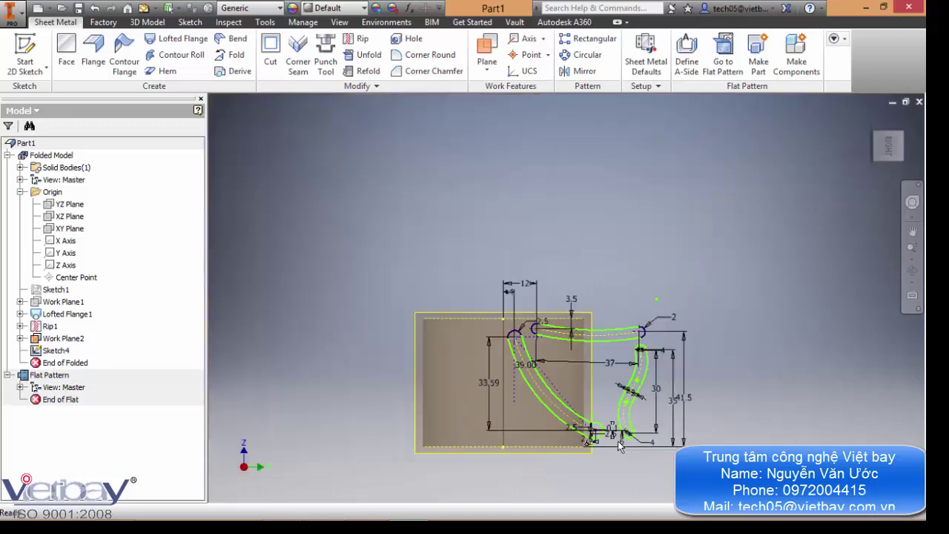
middle_click_drag(620, 445, 574, 365)
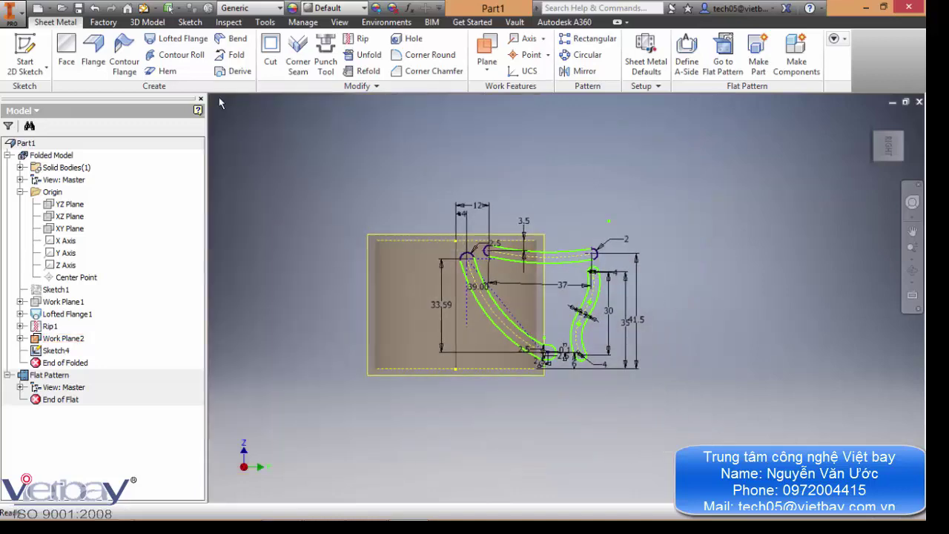
Step: Start a new 3D sketch on the part with the cylinder and slot profiles in view
key("F6")
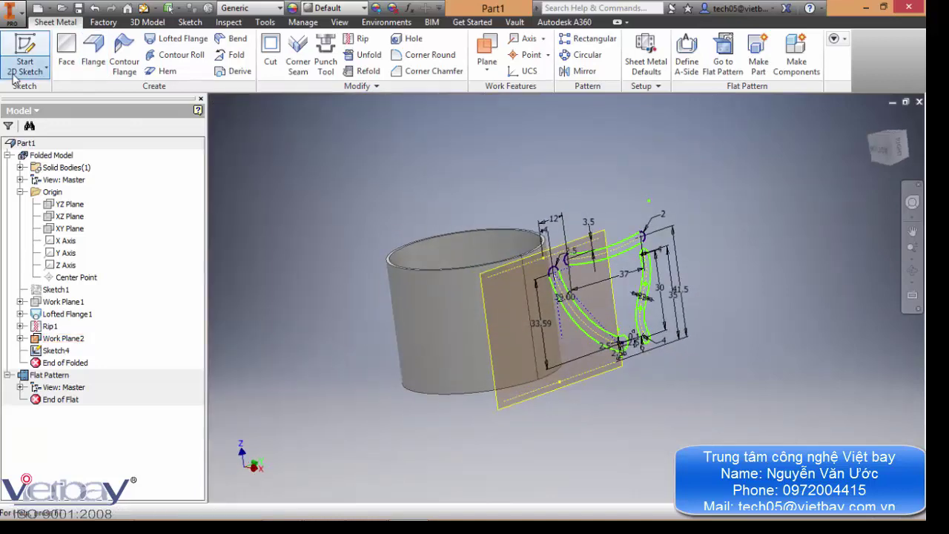
left_click(46, 68)
left_click(53, 121)
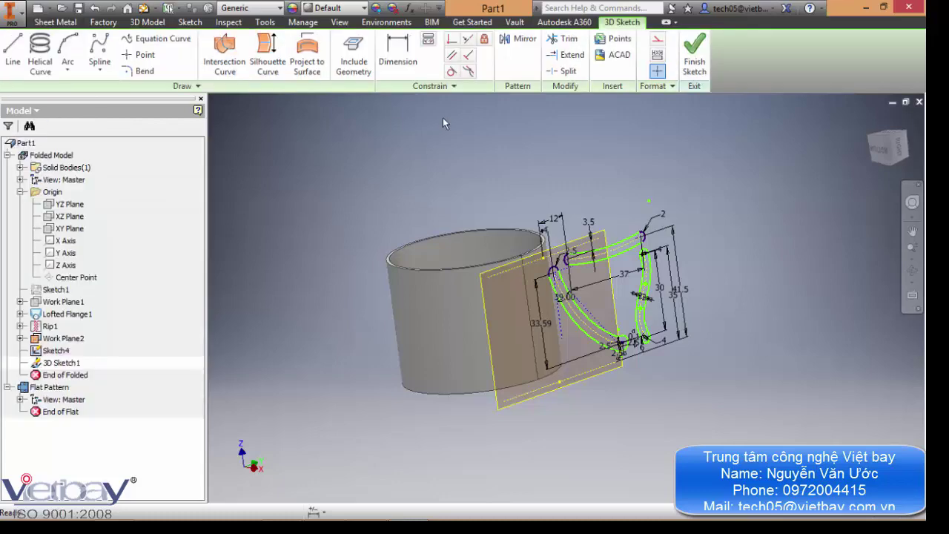
left_click(307, 59)
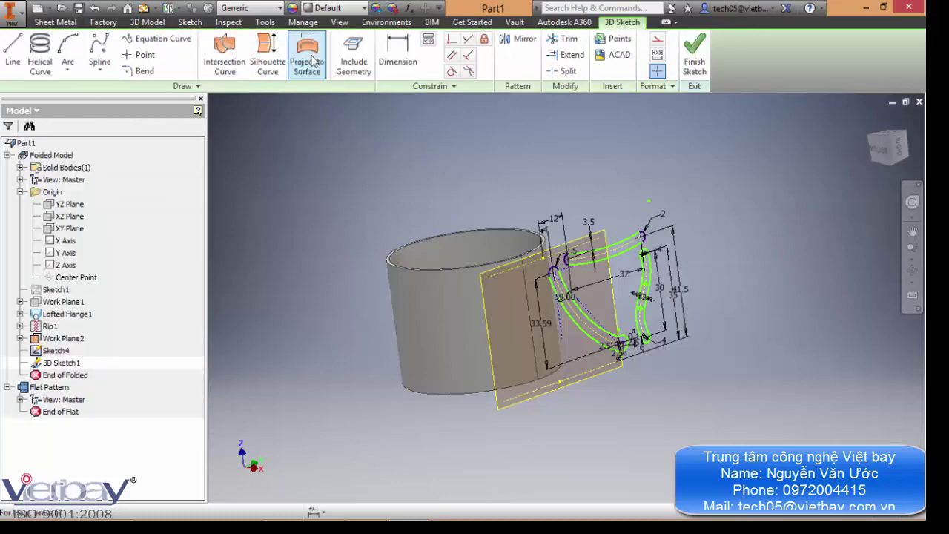
left_click(436, 330)
middle_click_drag(493, 191, 532, 167, "shift")
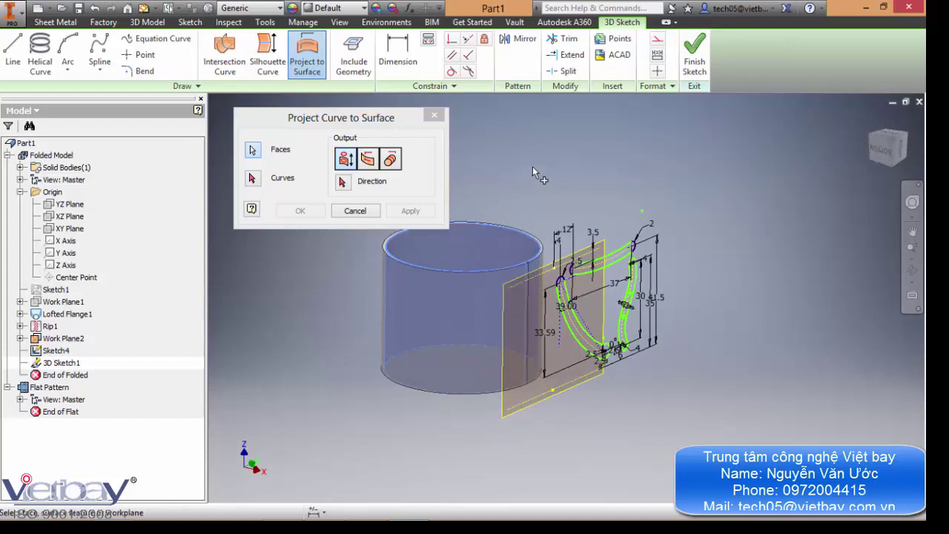
key("Escape")
Step: Start projecting curves to a surface, with the cylinder's outer wall as the target face
left_click(307, 60)
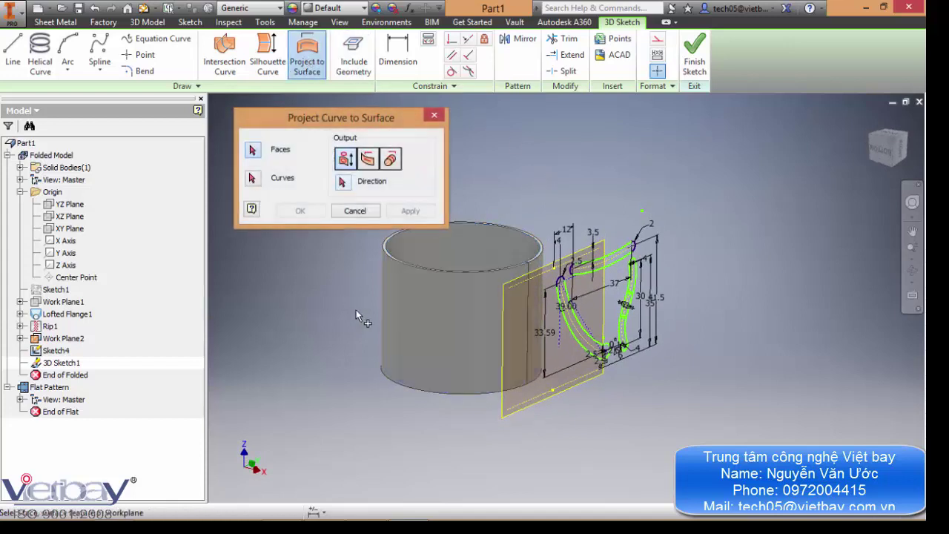
left_click(405, 302)
mouse_move(613, 201)
middle_mouse_down("shift")
mouse_move(588, 224)
mouse_move(577, 201)
mouse_move(534, 195)
middle_mouse_up("shift")
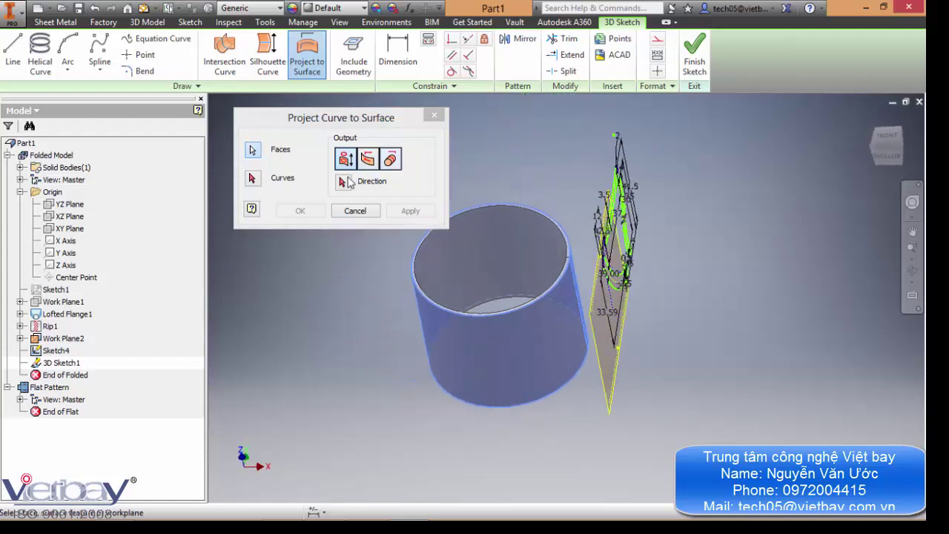
left_click(345, 183)
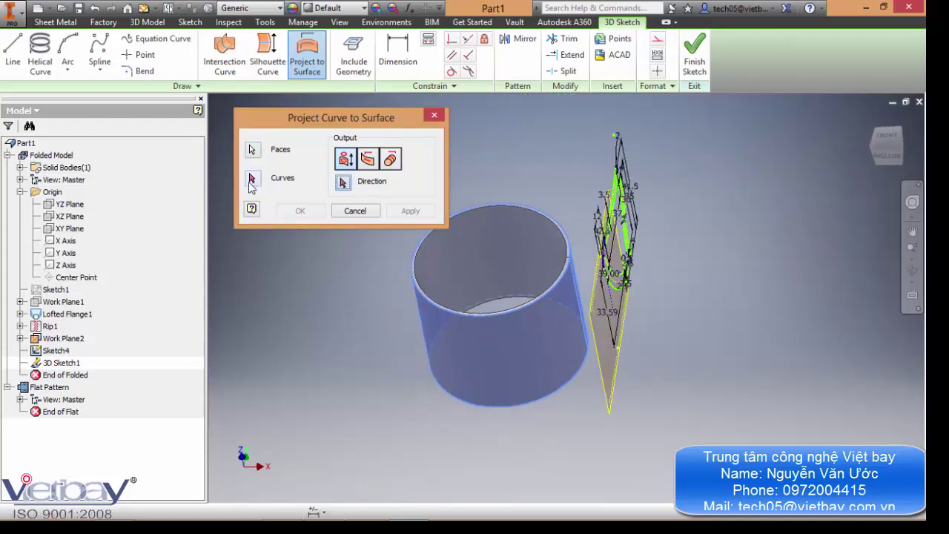
Step: Select the outline of the long diagonal slot with the rounded lower end as the curves to project
left_click(252, 180)
scroll(623, 245, "up", 2)
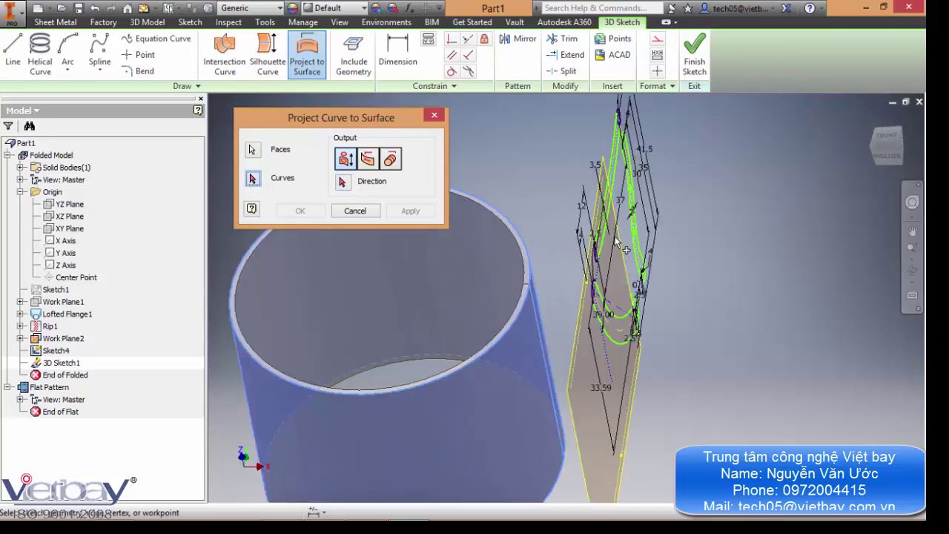
mouse_move(616, 241)
middle_mouse_down("shift")
mouse_move(585, 212)
mouse_move(551, 205)
mouse_move(536, 220)
middle_mouse_up("shift")
scroll(456, 226, "up", 3)
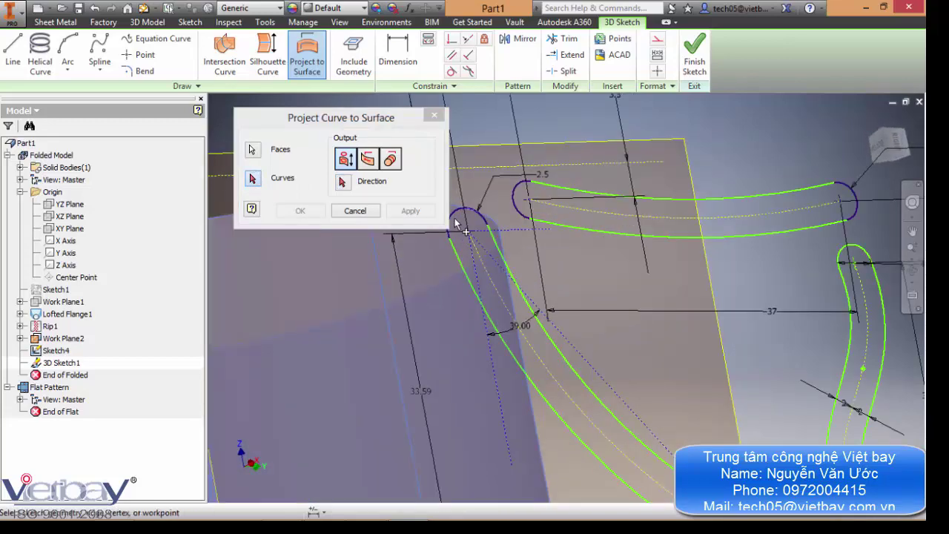
left_click(456, 264)
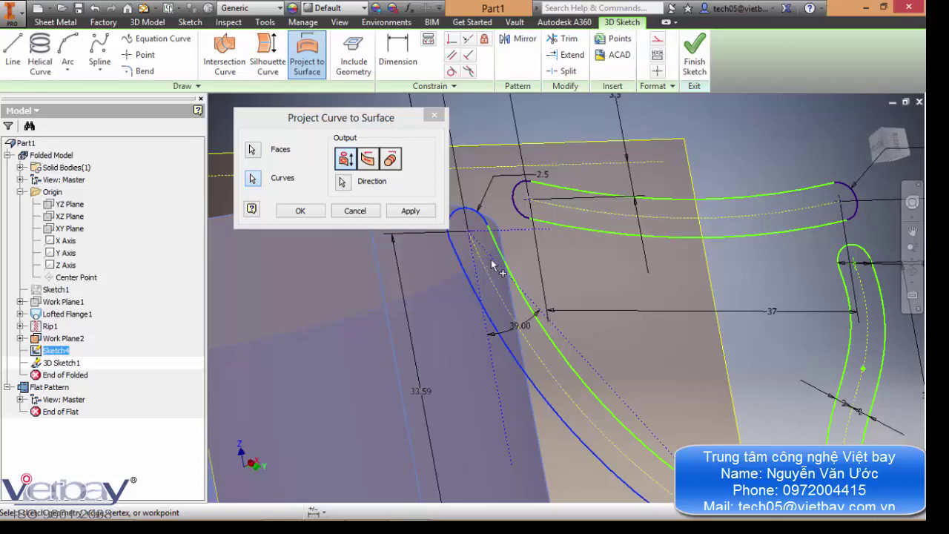
scroll(615, 363, "up", 5)
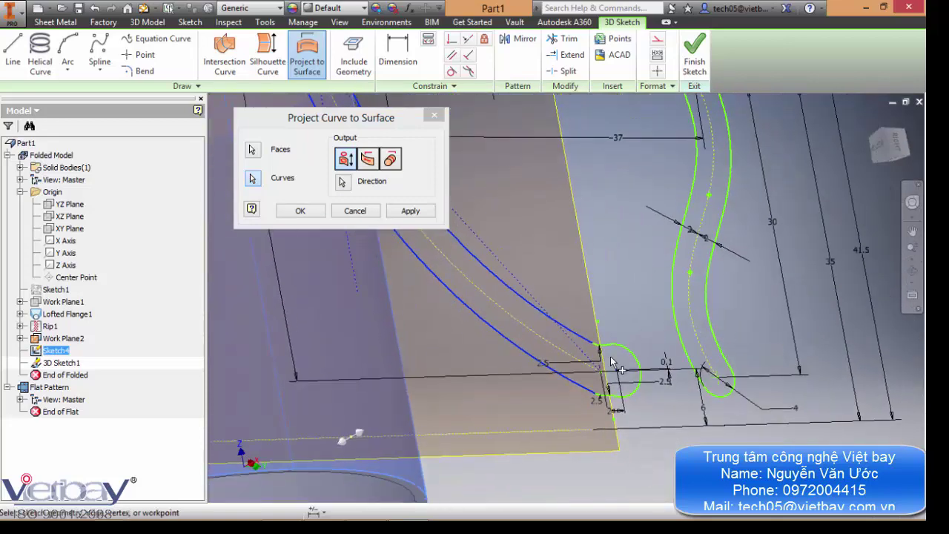
Step: Add the outline curves of the diagonal slot and the wavy vertical slot to the Project to Surface selection
left_click(605, 308)
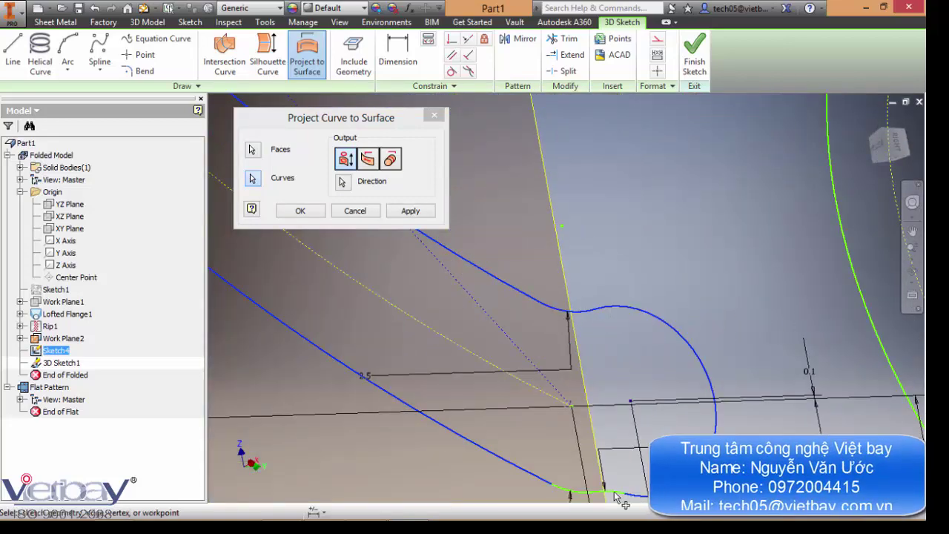
scroll(605, 343, "down", 3)
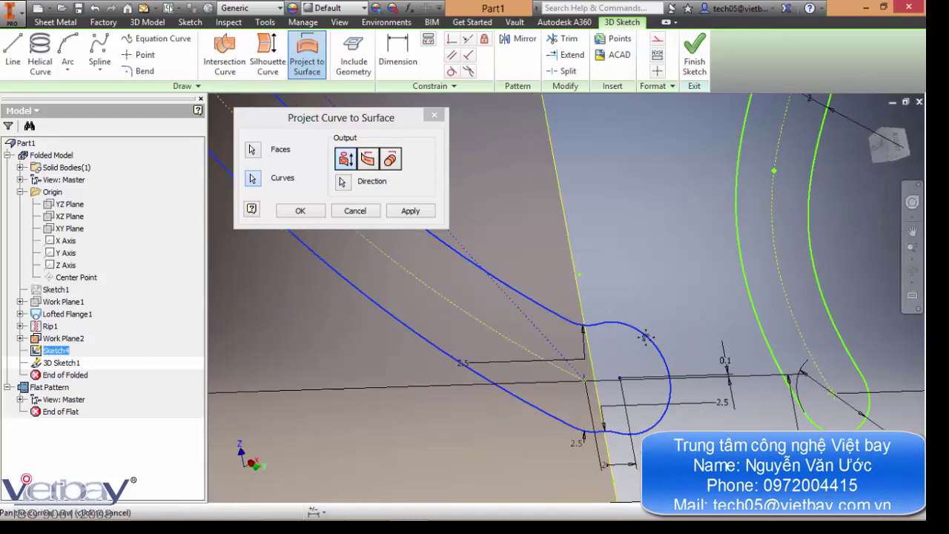
middle_click_drag(767, 274, 656, 335)
left_click(631, 334)
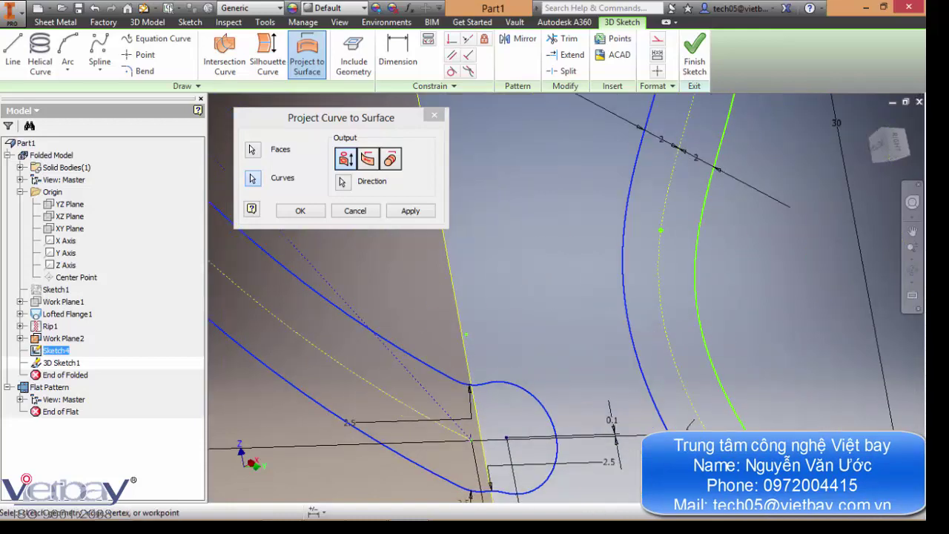
left_click(737, 414)
scroll(736, 423, "down", 4)
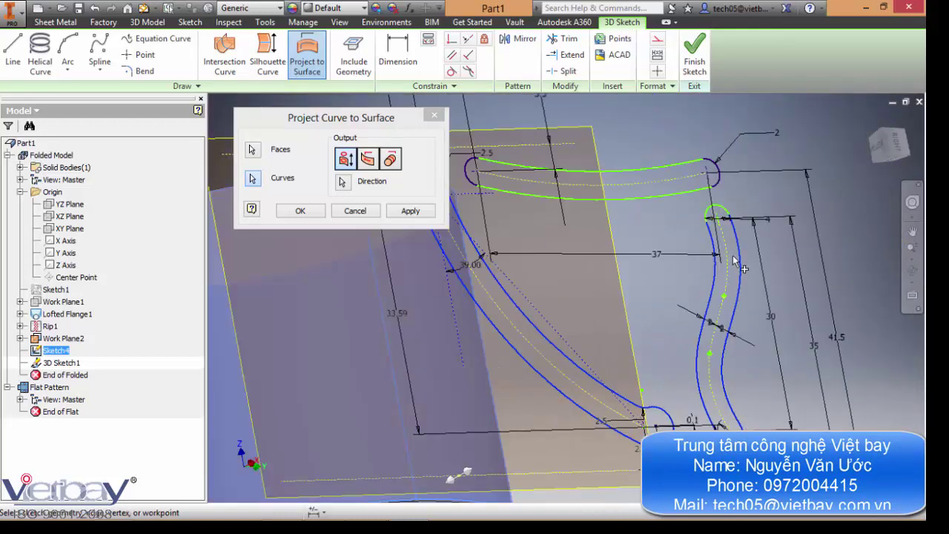
scroll(723, 209, "up", 4)
left_click(734, 220)
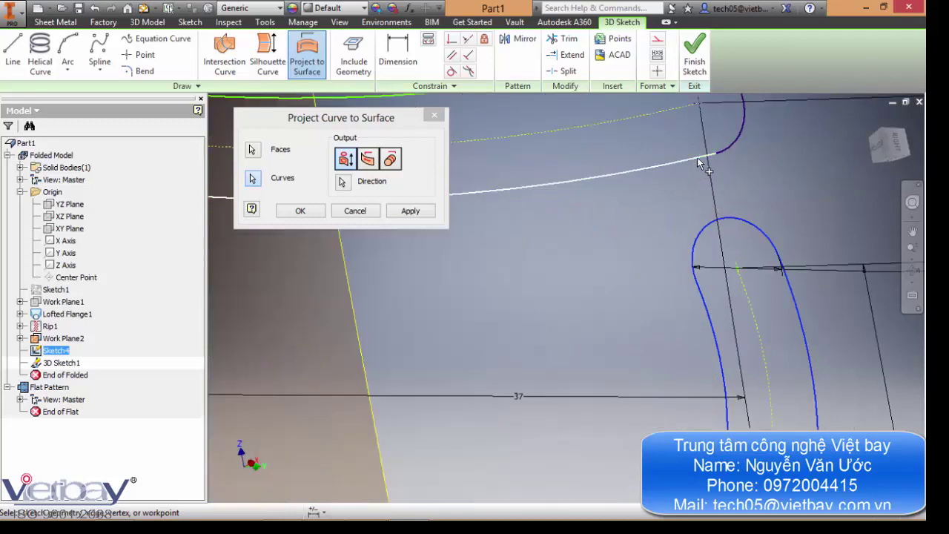
Step: Add the upper slot's outline to the curve selection and project all three slots with the Wrap to Surface output
scroll(737, 232, "down", 2)
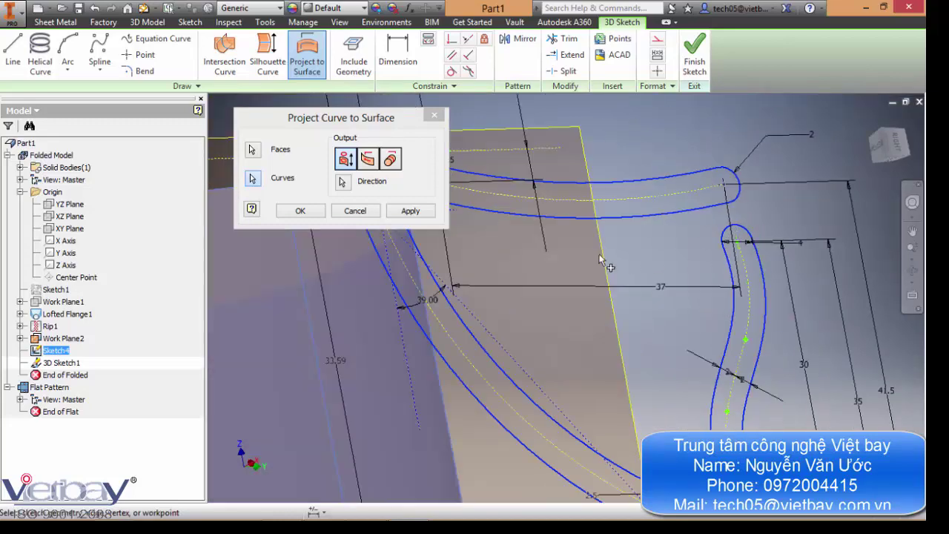
middle_click_drag(607, 263, 567, 217, "shift")
left_click(562, 208)
scroll(567, 224, "down", 4)
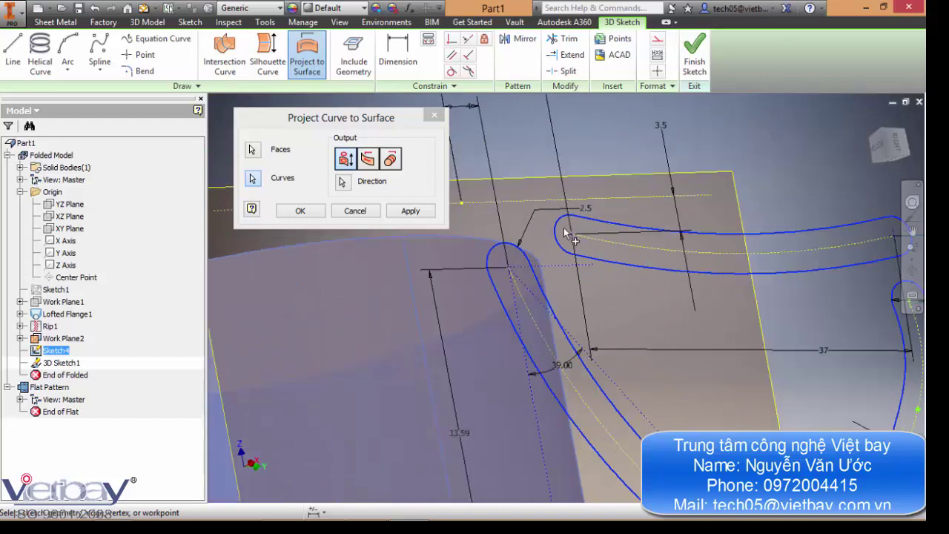
middle_click_drag(660, 338, 614, 288)
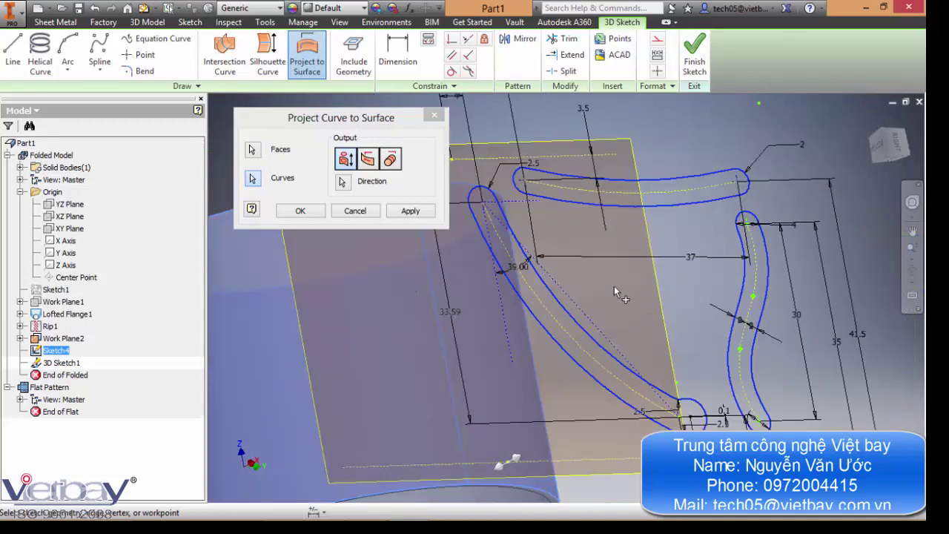
left_click(391, 160)
left_click(301, 210)
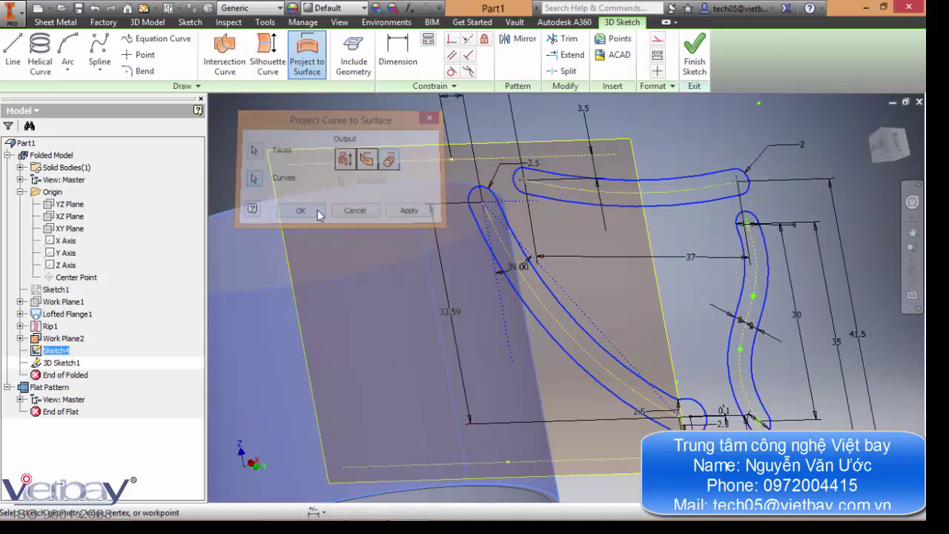
Step: Hide Work Plane2 and Sketch4, and finish the 3D sketch of the wrapped slot outlines
key("F6")
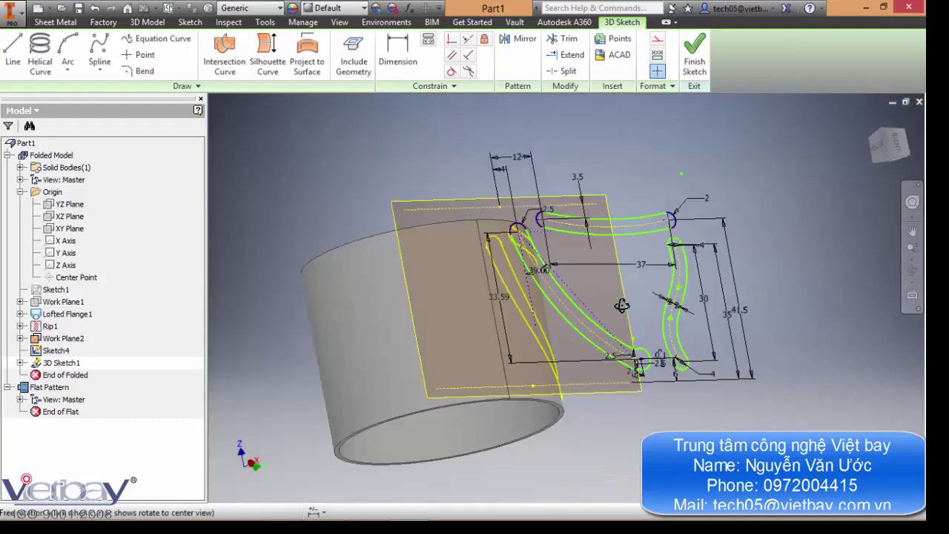
mouse_move(615, 311)
middle_mouse_down("shift")
mouse_move(555, 316)
mouse_move(516, 333)
middle_mouse_up("shift")
mouse_move(507, 357)
left_mouse_down()
mouse_move(530, 375)
mouse_move(546, 360)
mouse_move(434, 326)
mouse_move(502, 311)
left_mouse_up()
middle_click_drag(503, 312, 590, 314, "shift")
left_click(67, 342)
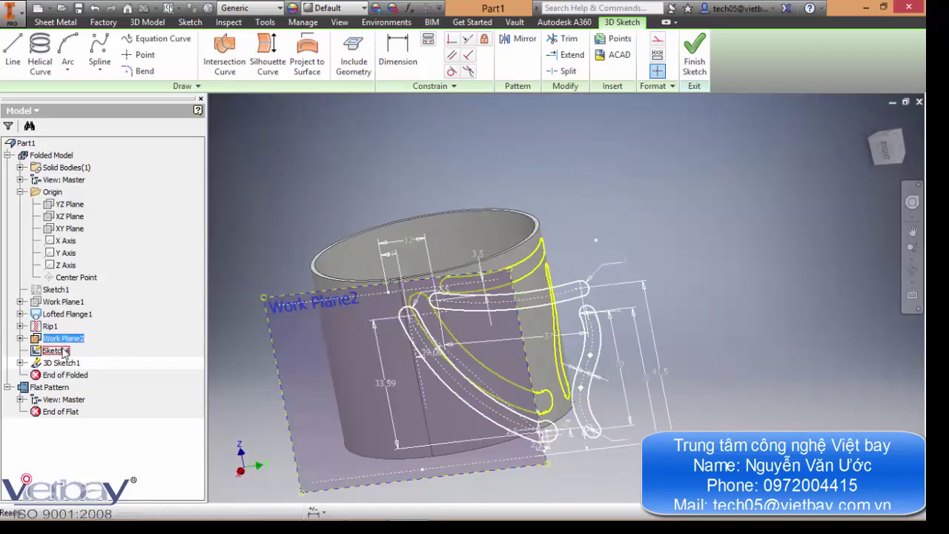
left_click(64, 350, "ctrl")
right_click(62, 349)
left_click(106, 440)
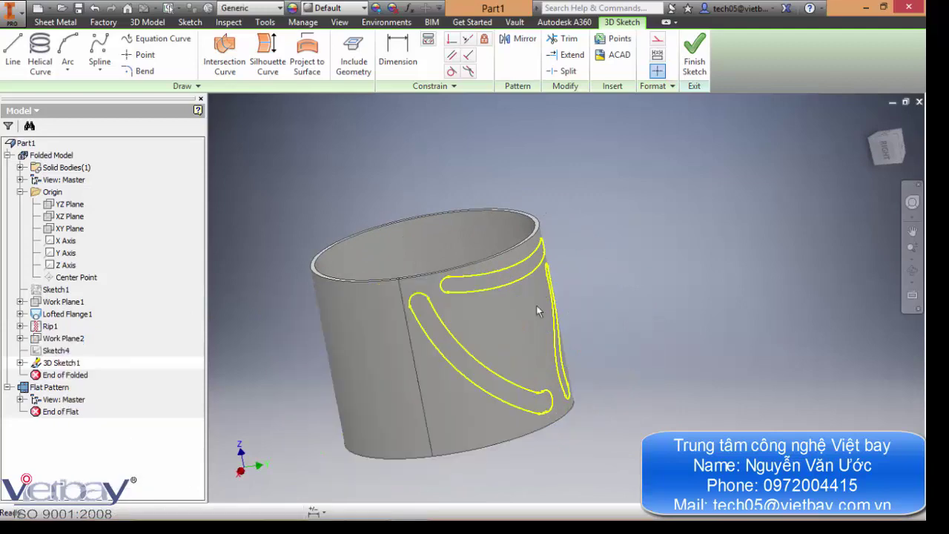
mouse_move(646, 245)
middle_mouse_down("shift")
mouse_move(555, 231)
mouse_move(519, 170)
mouse_move(582, 224)
mouse_move(686, 250)
mouse_move(639, 258)
mouse_move(646, 237)
mouse_move(592, 198)
middle_mouse_up("shift")
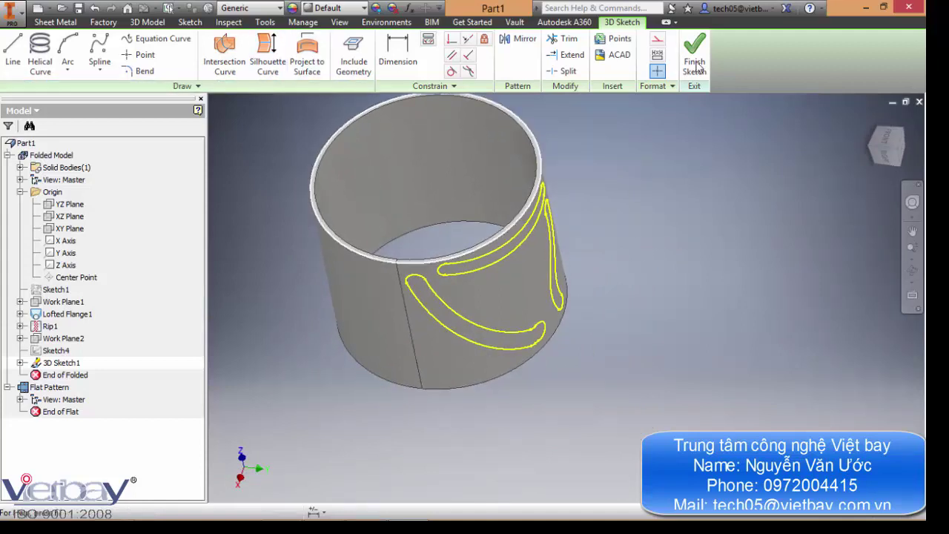
left_click(695, 58)
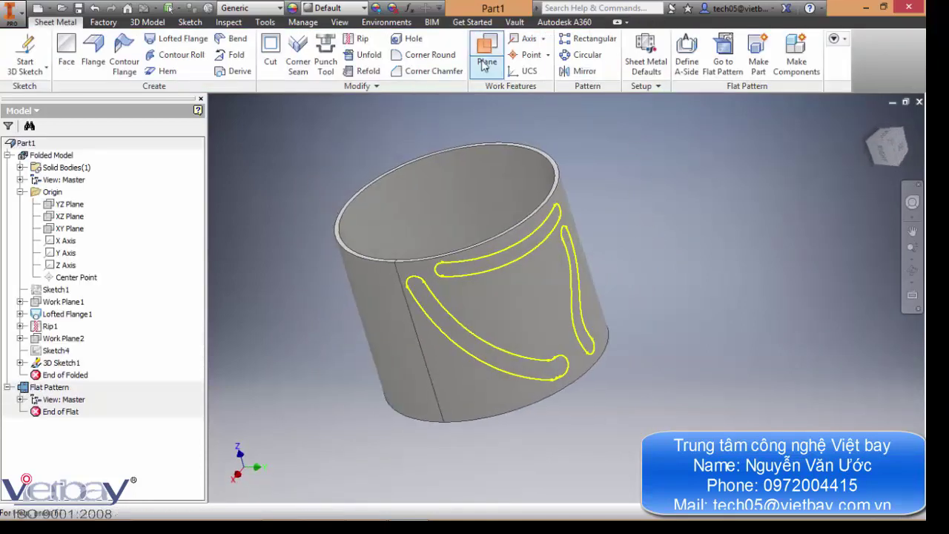
Step: Create a boundary patch from the diagonal slot outline on the cylinder wall
left_click(147, 21)
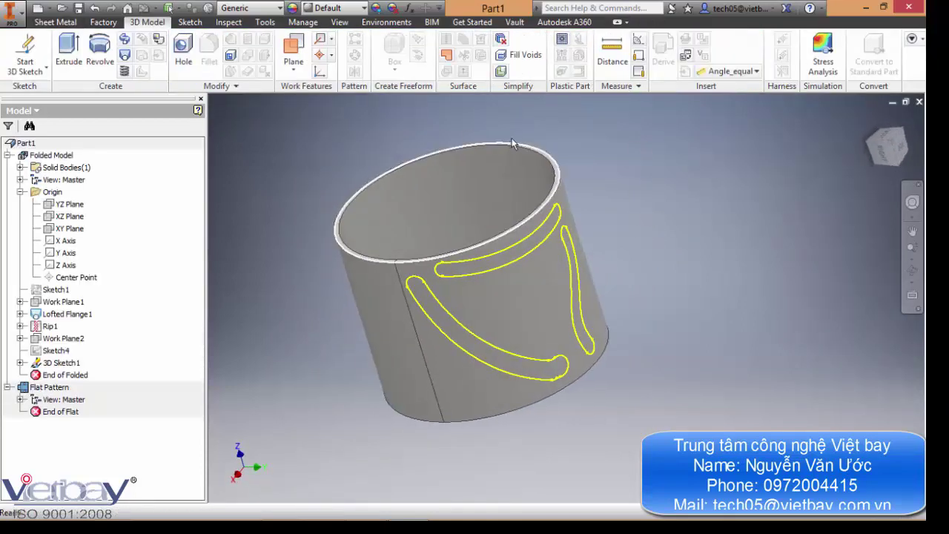
left_click(446, 58)
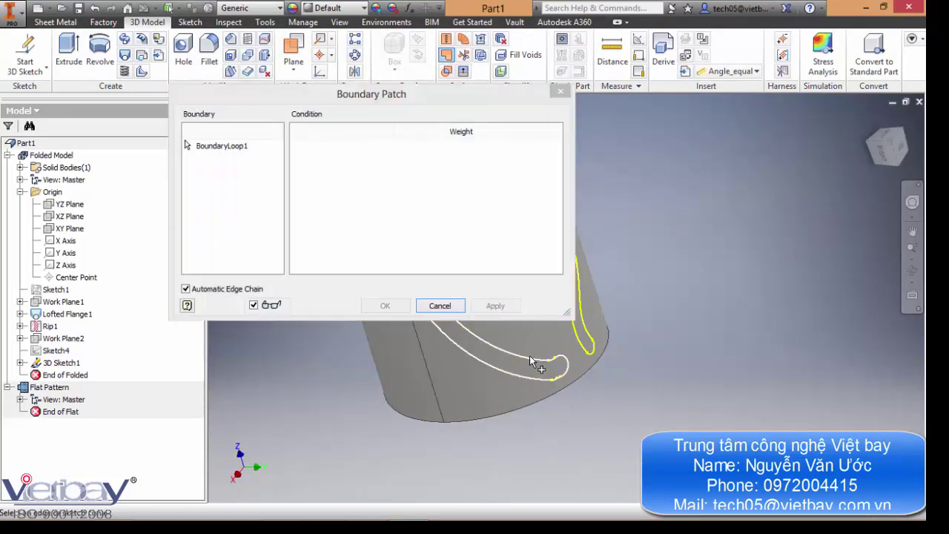
left_click(529, 356)
left_click(489, 310)
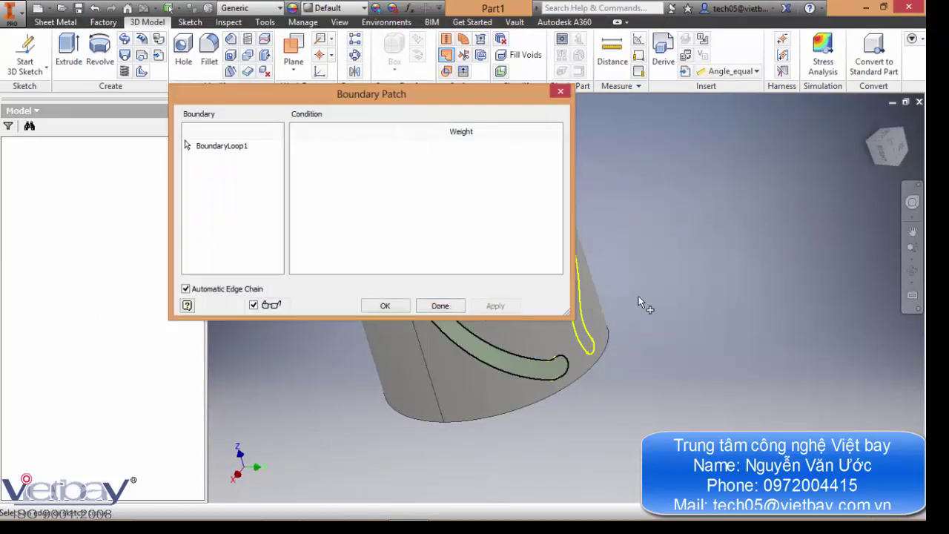
middle_click_drag(708, 288, 854, 346)
middle_click_drag(745, 309, 706, 289, "shift")
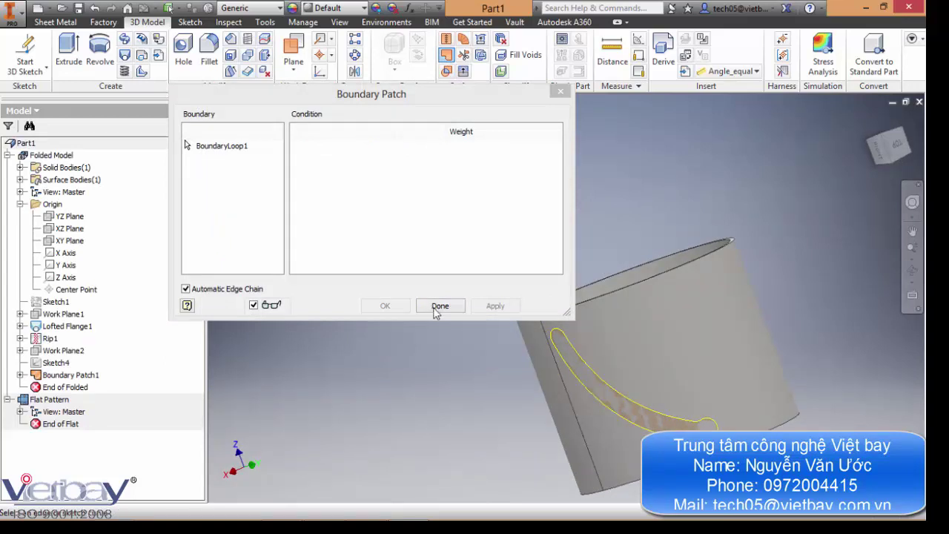
left_click(440, 305)
Step: Turn on the visibility of 3D Sketch1 under Boundary Patch1
mouse_move(445, 301)
middle_mouse_down("shift")
mouse_move(514, 269)
mouse_move(459, 290)
middle_mouse_up("shift")
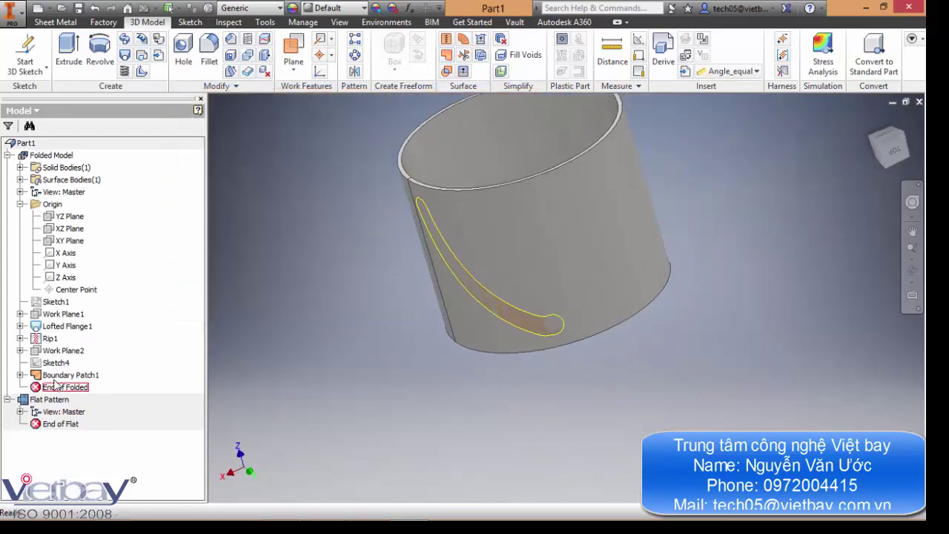
left_click(20, 375)
right_click(72, 388)
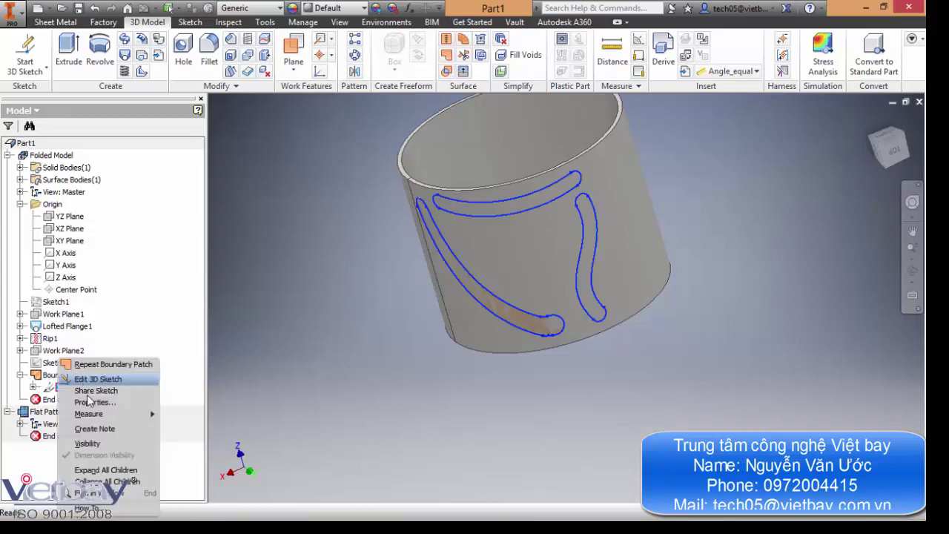
left_click(97, 445)
middle_click_drag(699, 331, 518, 318)
Step: Create separate boundary patches from the upper slot outline and the wavy vertical slot outline
left_click(447, 57)
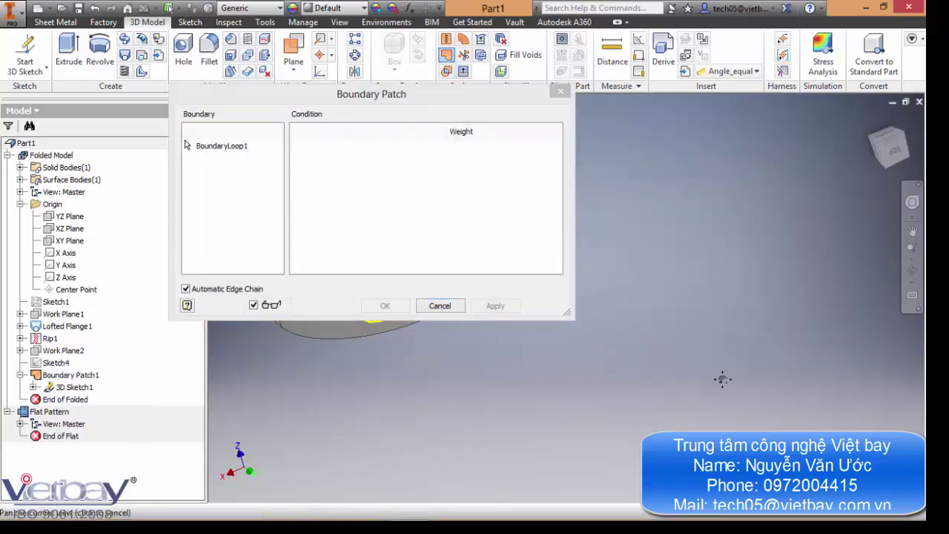
mouse_move(473, 103)
left_mouse_down()
mouse_move(317, 58)
mouse_move(284, 28)
mouse_move(306, 27)
left_mouse_up()
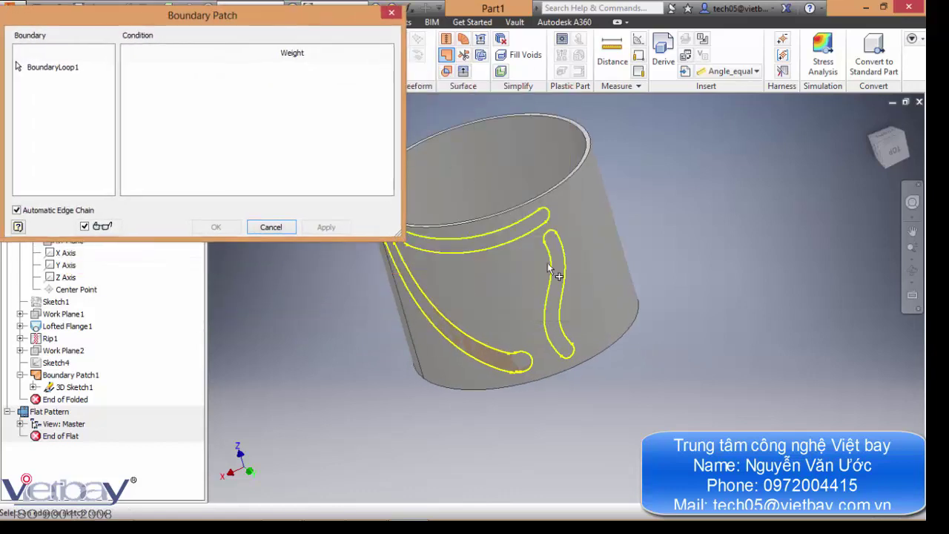
left_click(518, 255)
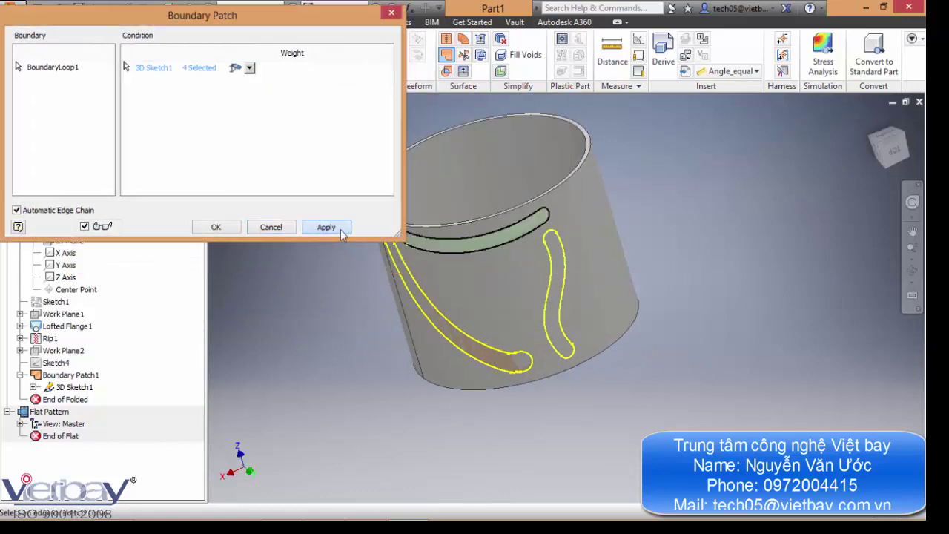
left_click(327, 227)
left_click(557, 269)
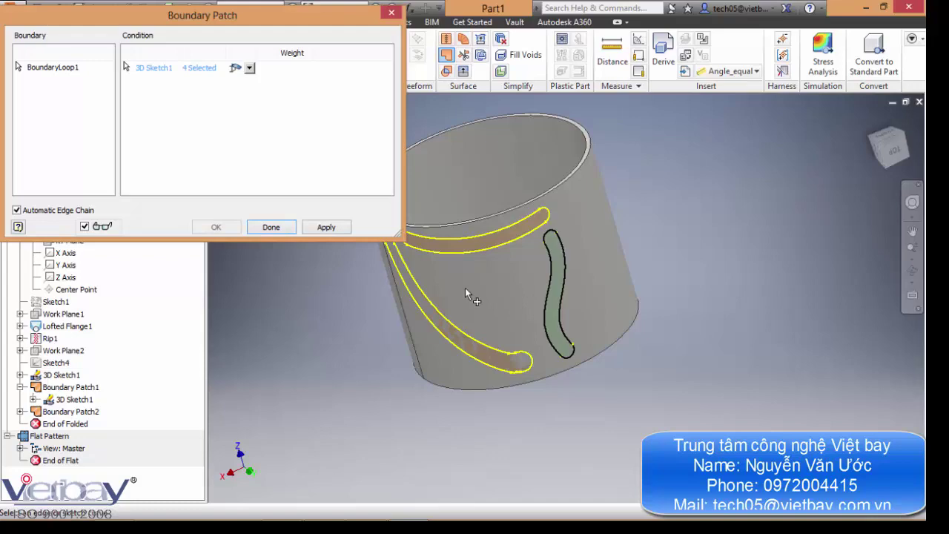
left_click(333, 229)
left_click(270, 226)
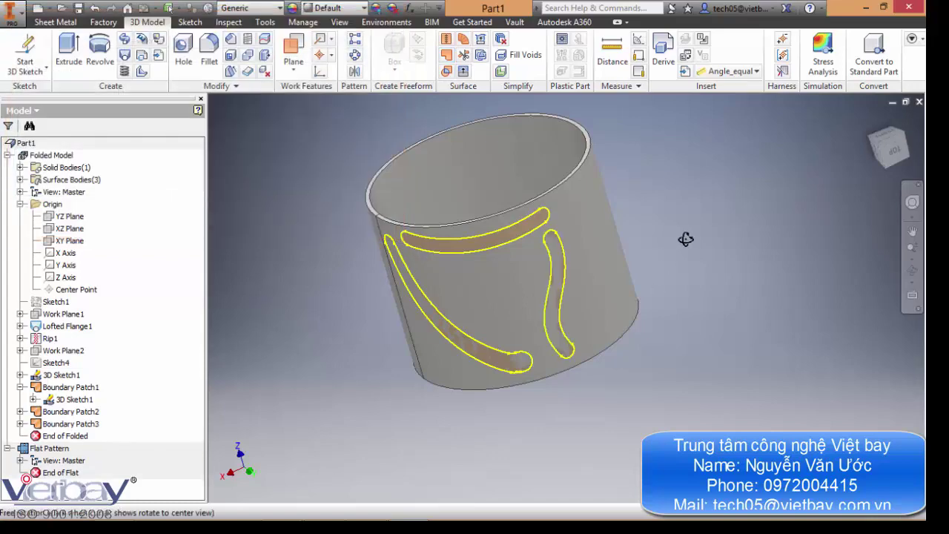
Step: Pattern the three boundary patches circularly around the Z axis with 3 occurrences over 360 degrees
middle_click_drag(686, 239, 665, 239, "shift")
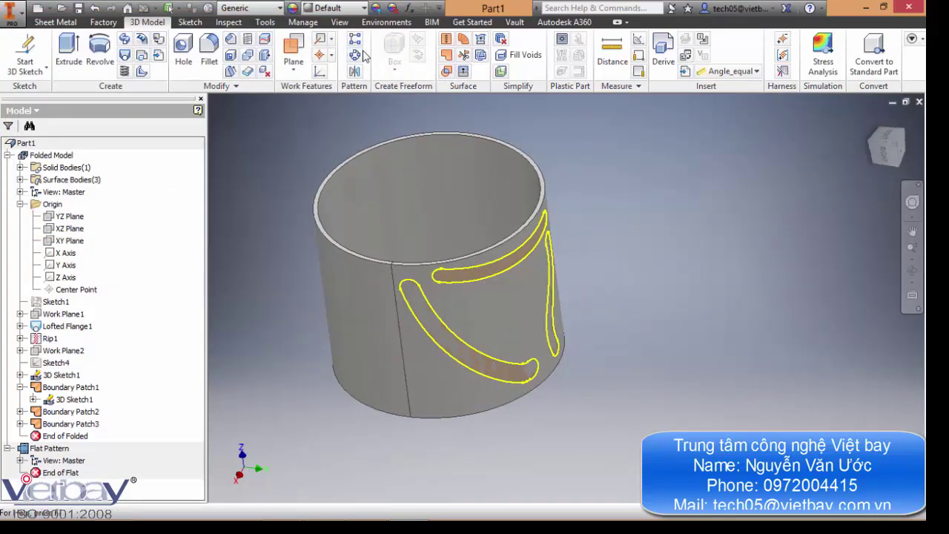
left_click(511, 261)
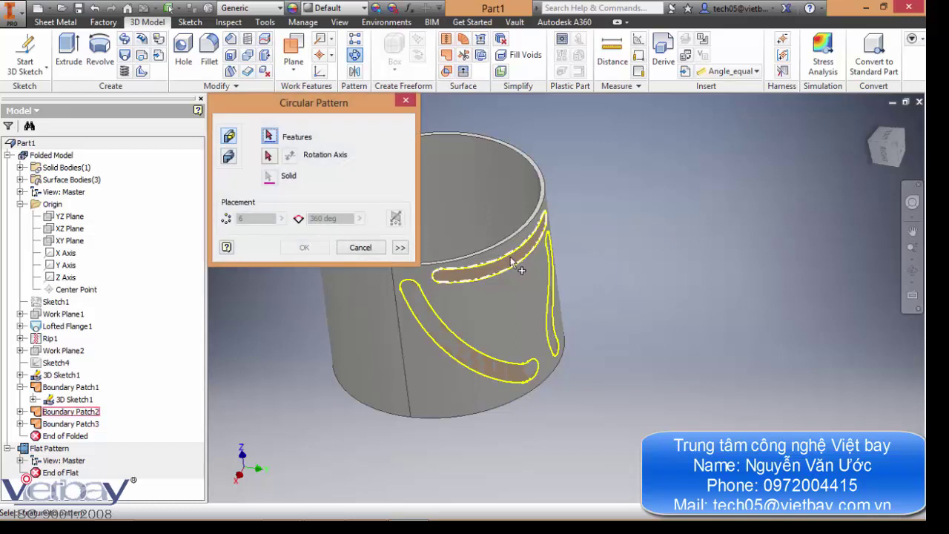
left_click(70, 387)
left_click(71, 411)
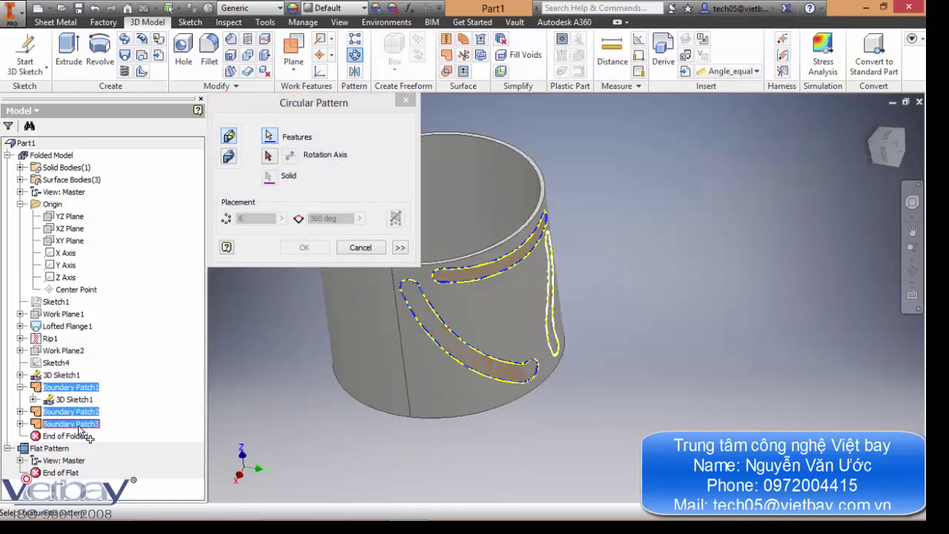
left_click(74, 424)
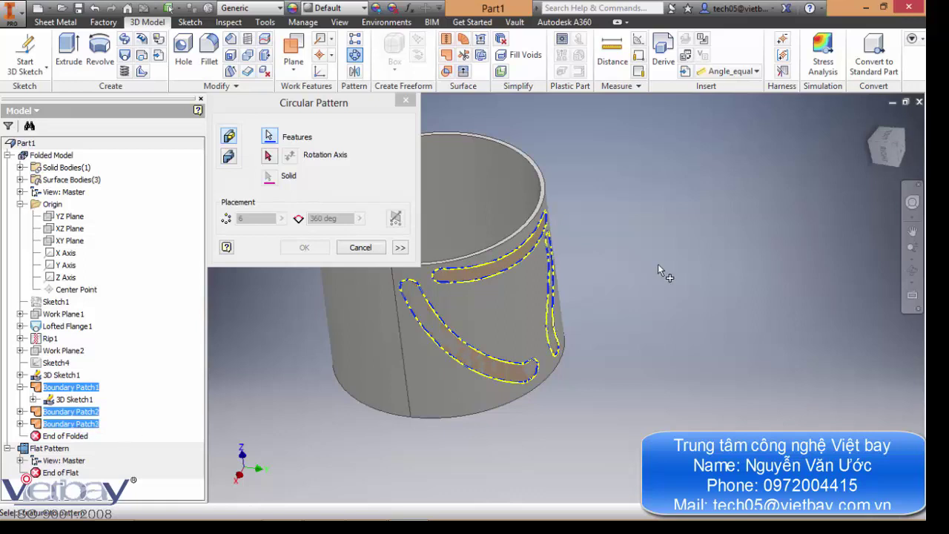
left_click(270, 157)
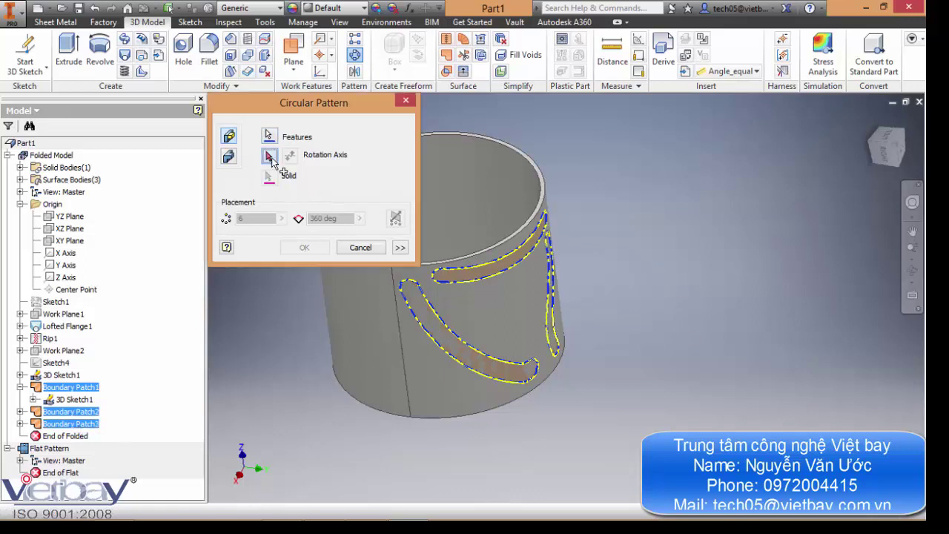
left_click(64, 277)
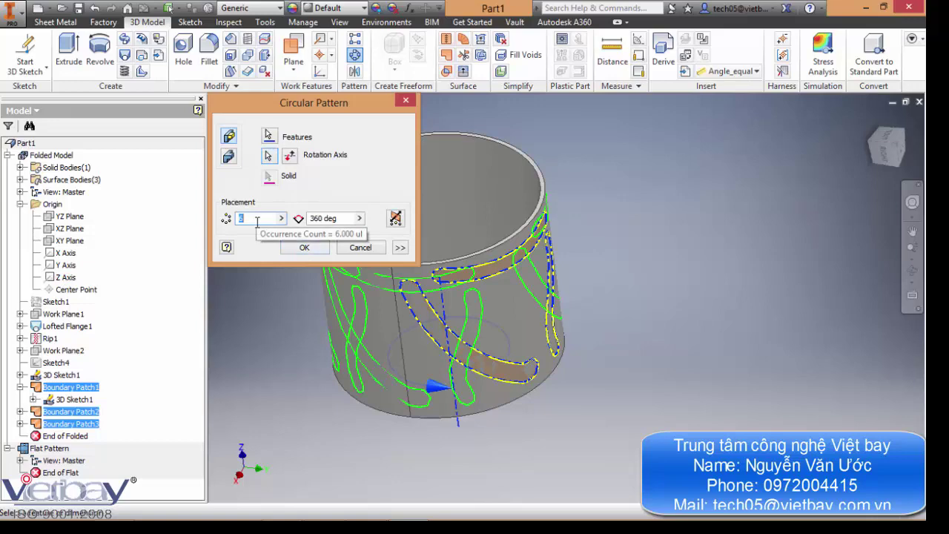
type("3")
middle_click_drag(667, 295, 697, 294, "shift")
left_click(305, 247)
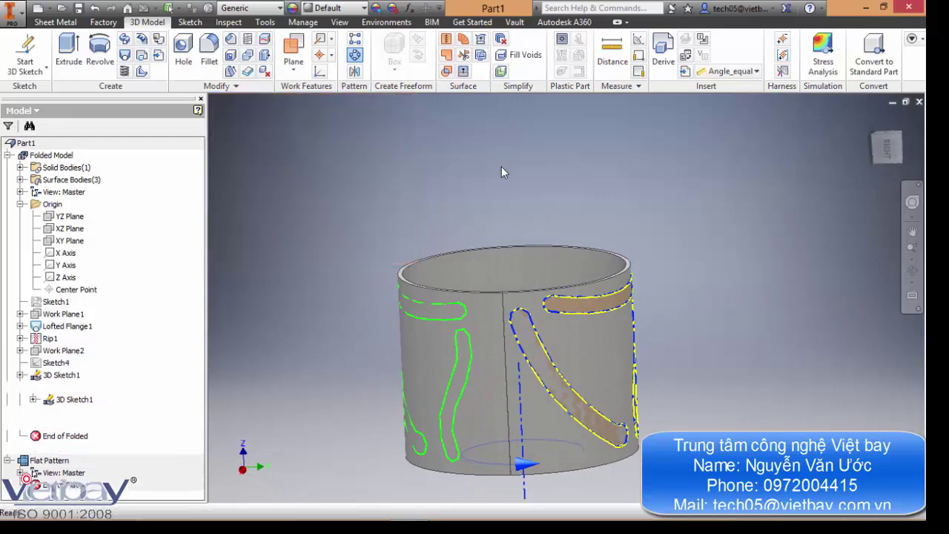
middle_click_drag(674, 215, 718, 324, "shift")
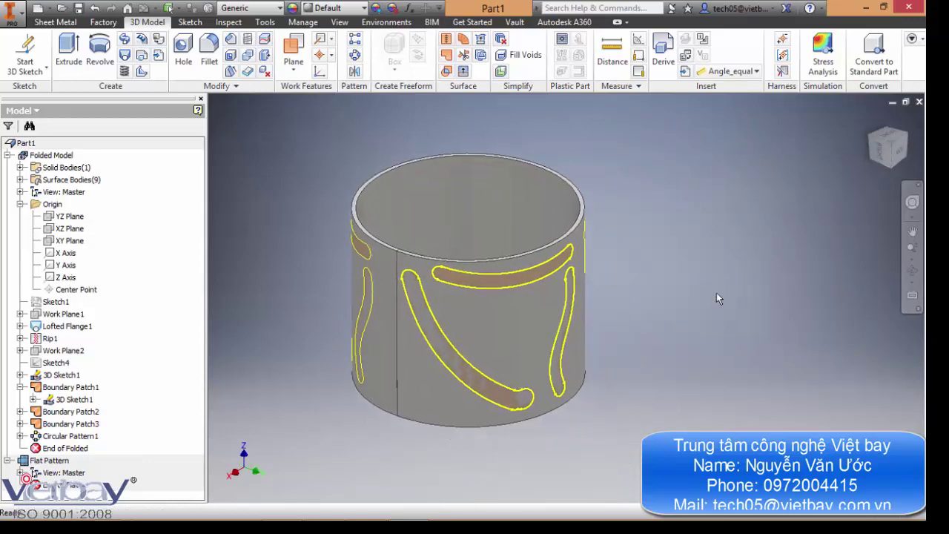
mouse_move(412, 510)
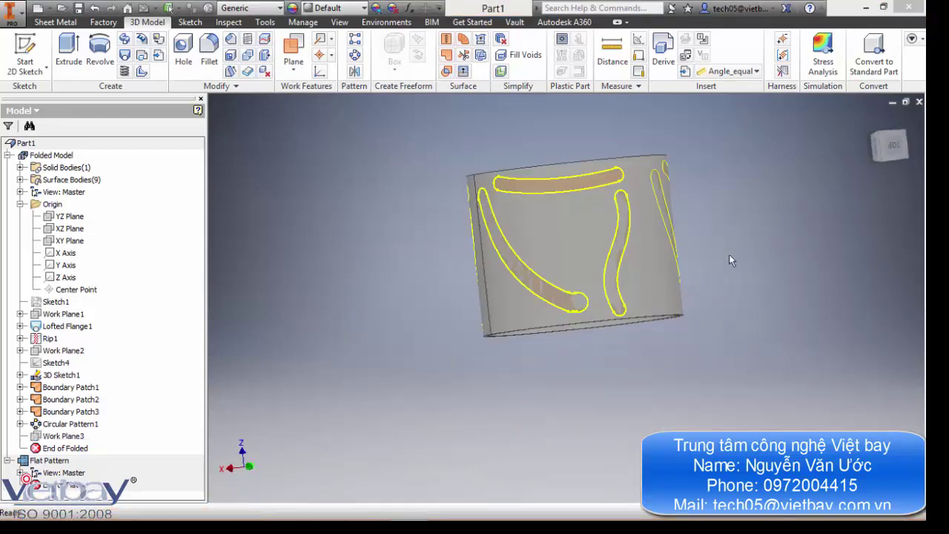
middle_click_drag(729, 254, 699, 271, "shift")
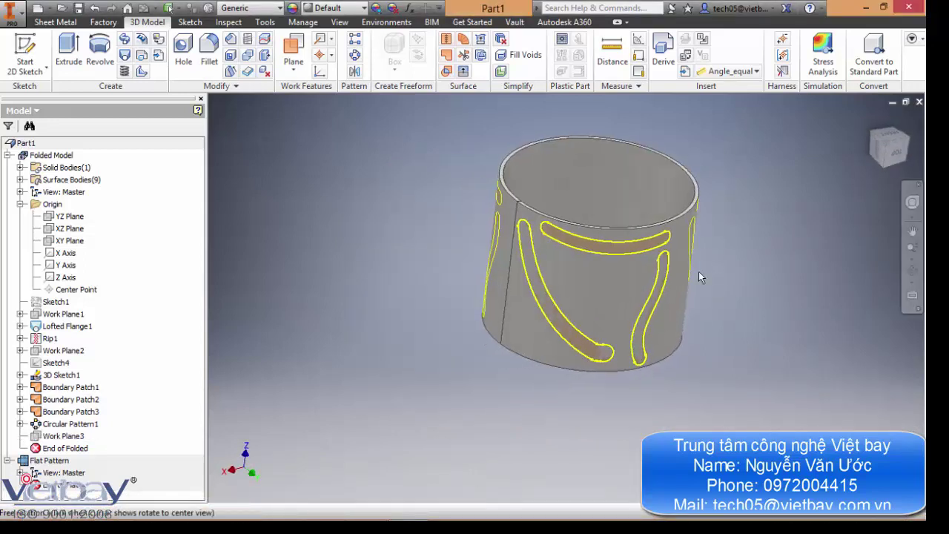
Step: Open Sketch4 for editing and move the wavy slot's upper end farther away from the diagonal slot
right_click(58, 363)
left_click(93, 326)
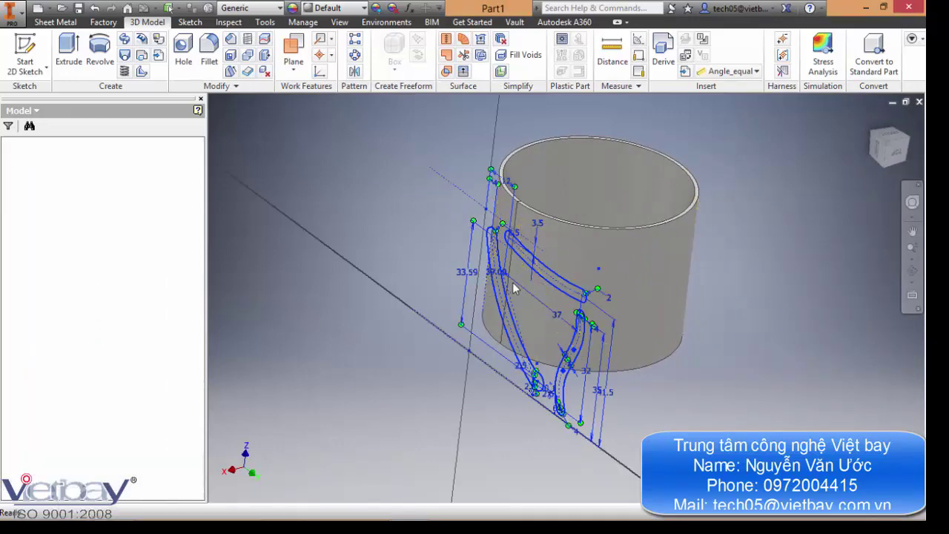
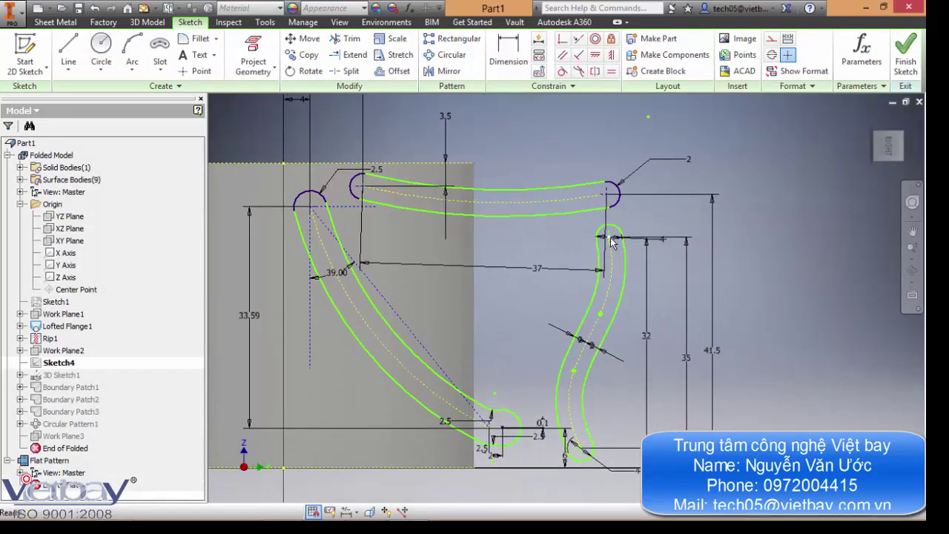
left_click_drag(612, 241, 649, 236)
left_click_drag(610, 200, 657, 196)
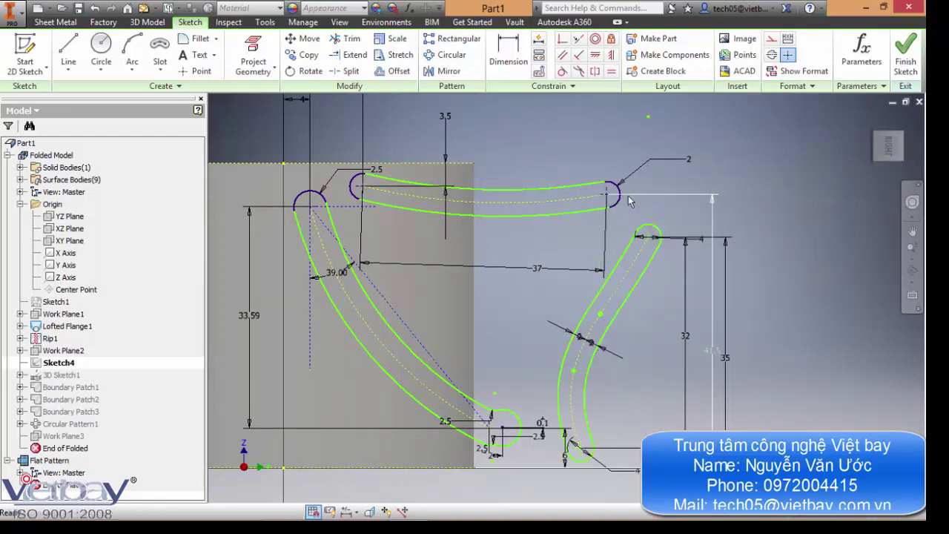
Step: Lengthen the upper slot by setting its end-to-end dimension to 40 mm, 43 mm and finally 45 mm
left_click(538, 271)
type("40")
key("Return")
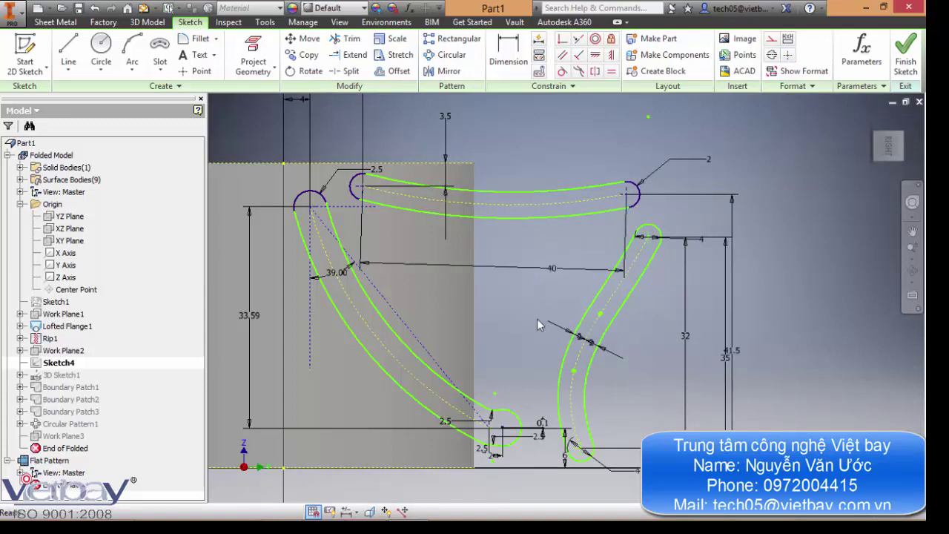
double_click(555, 268)
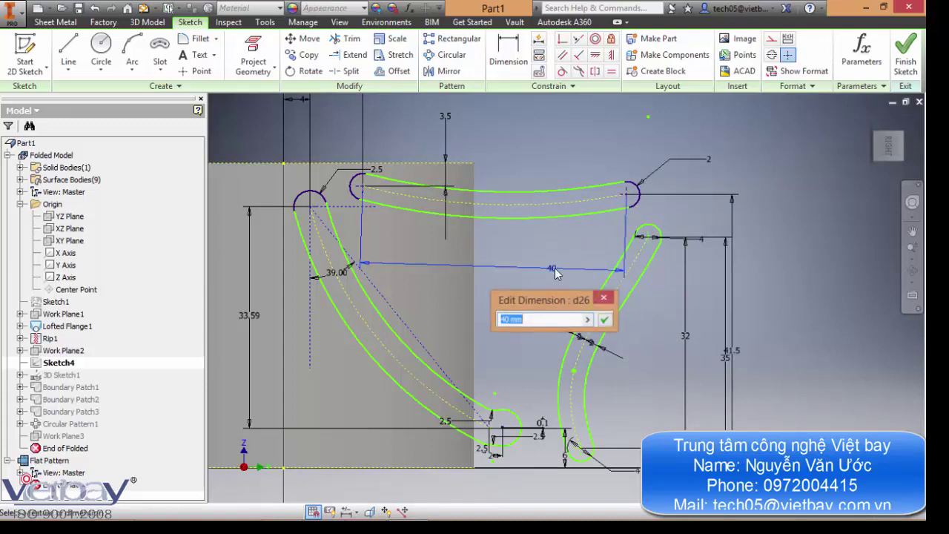
type("43")
key("Return")
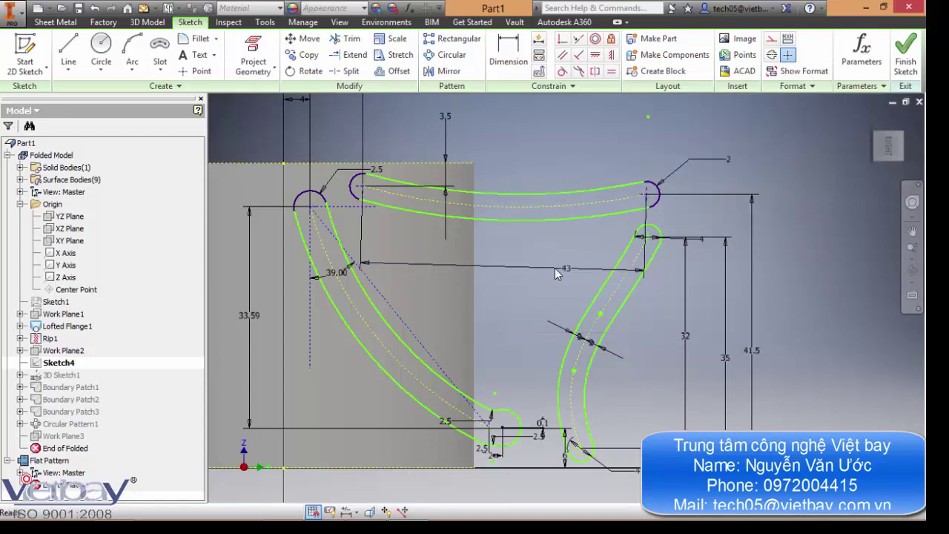
double_click(567, 274)
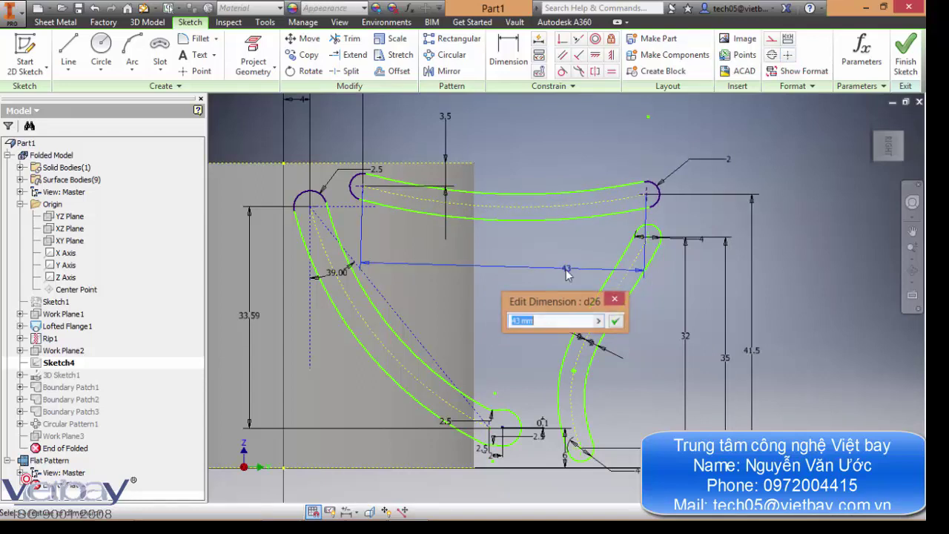
type("45")
key("Return")
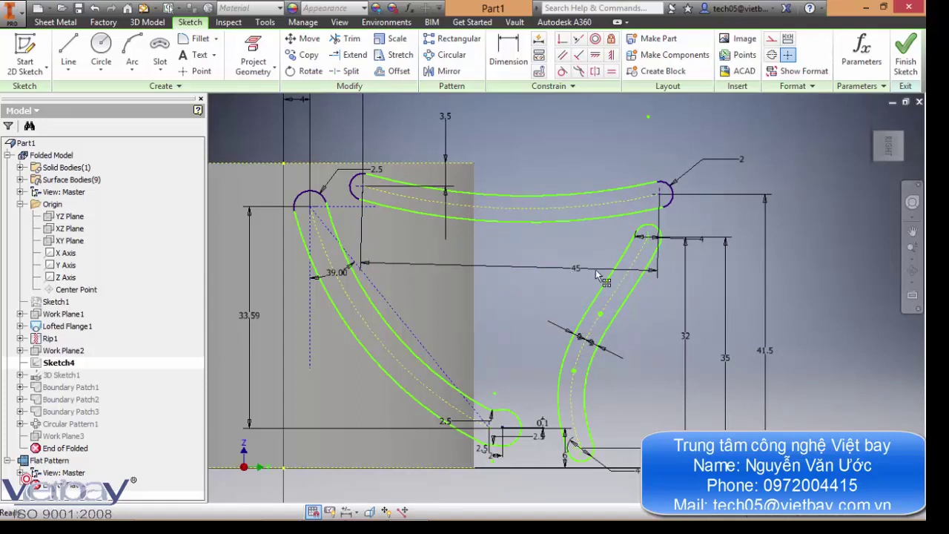
Step: Reshape the wavy slot into a gentle single bend by moving its end points and both interior spline points outward
middle_click_drag(640, 295, 618, 288)
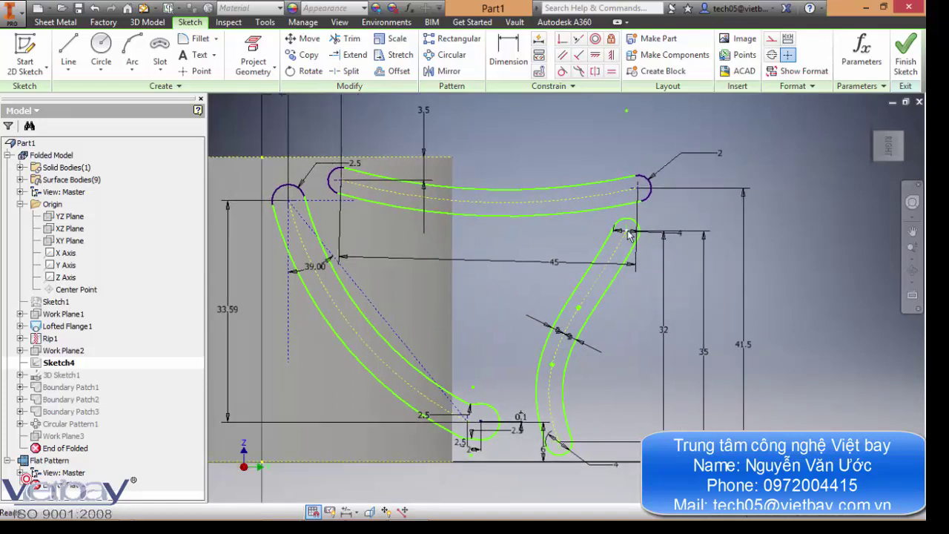
left_click_drag(627, 231, 641, 232)
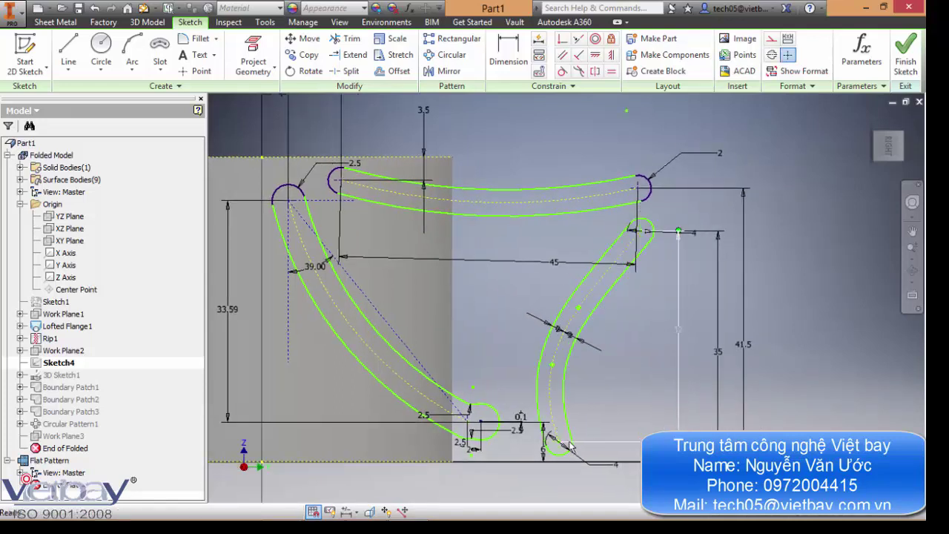
left_click_drag(562, 446, 619, 442)
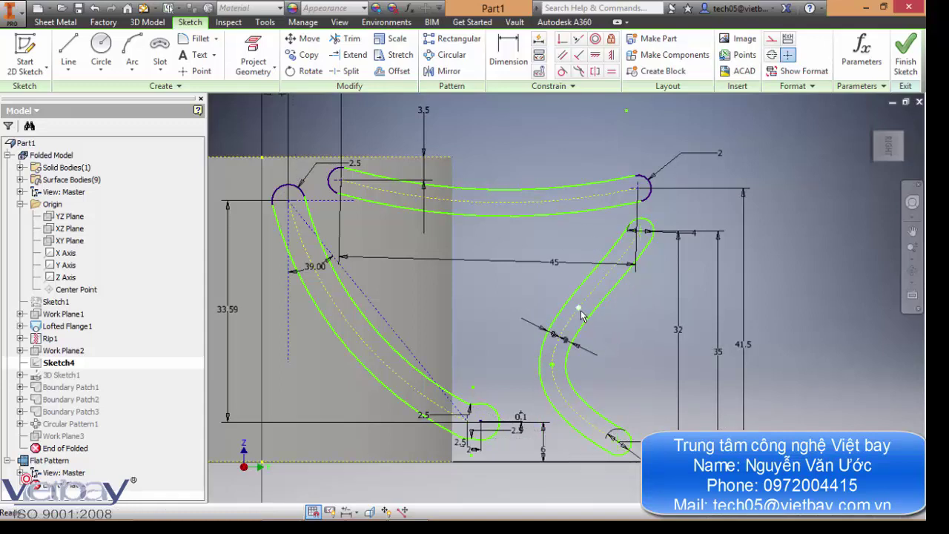
mouse_move(609, 320)
left_mouse_down()
mouse_move(627, 315)
mouse_move(609, 314)
left_mouse_up()
left_click_drag(554, 367, 605, 363)
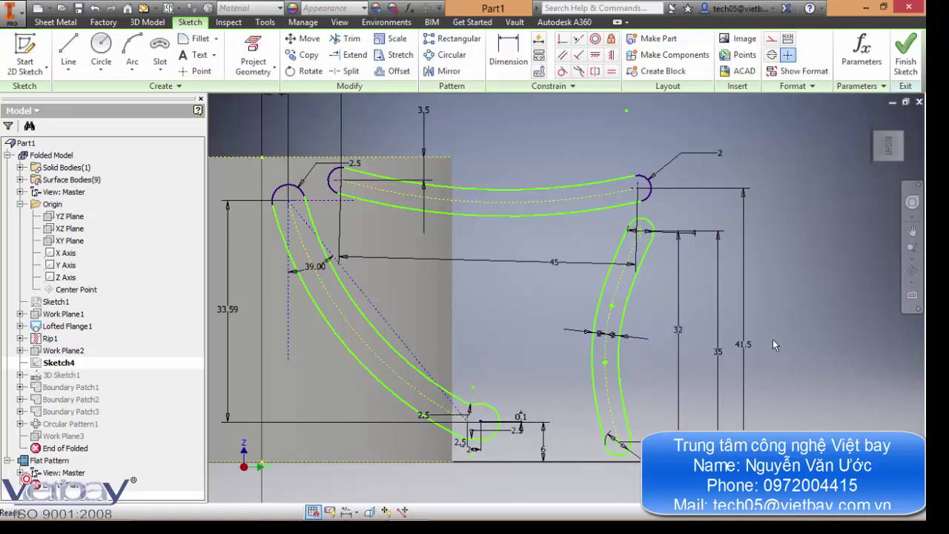
middle_click_drag(770, 327, 721, 258)
middle_click_drag(772, 277, 786, 310)
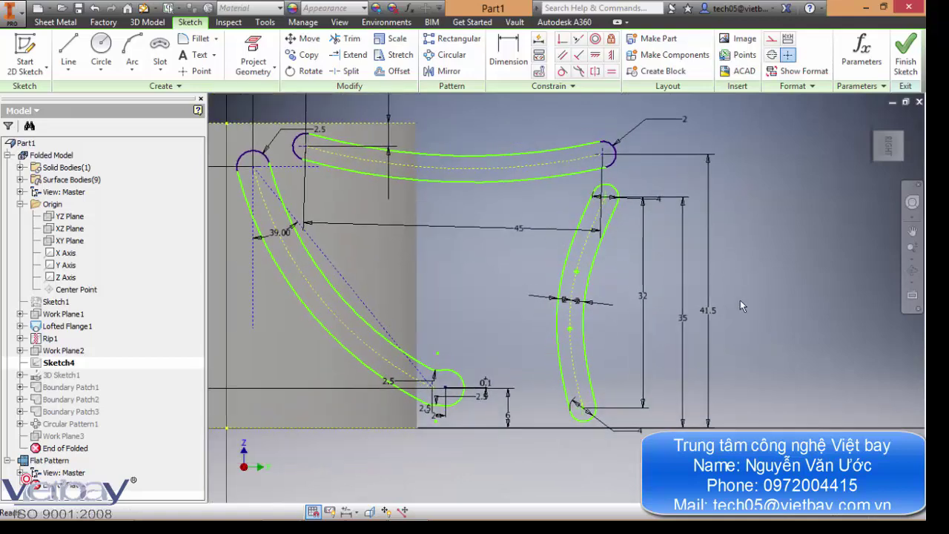
Step: Try a 36 degree angle for the diagonal slot's construction line, and undo the change
mouse_move(434, 351)
middle_mouse_down()
mouse_move(519, 319)
mouse_move(545, 295)
mouse_move(536, 306)
middle_mouse_up()
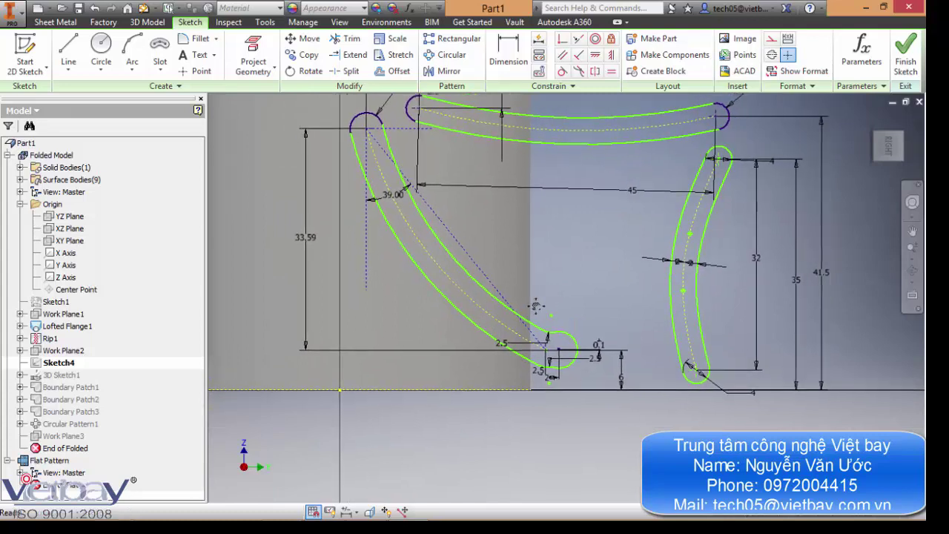
left_click(397, 199)
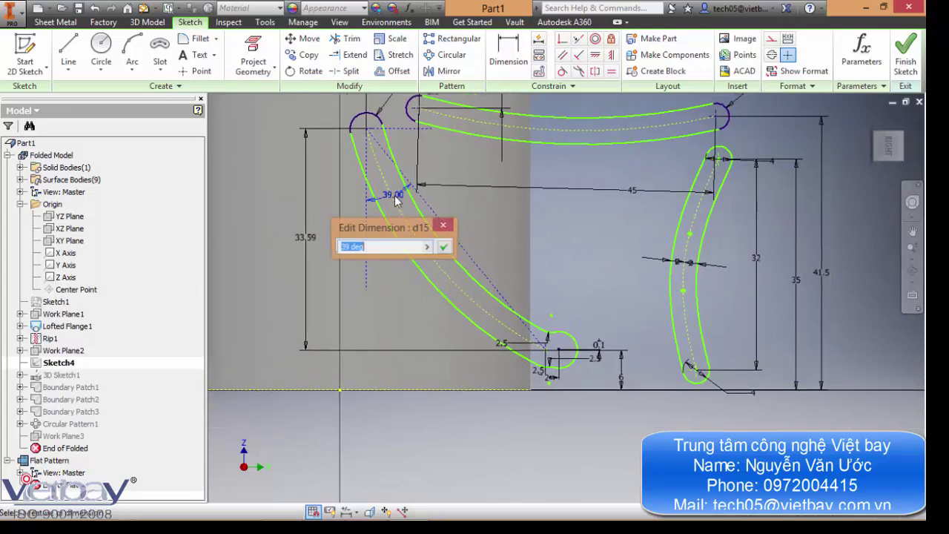
type("36")
key("Return")
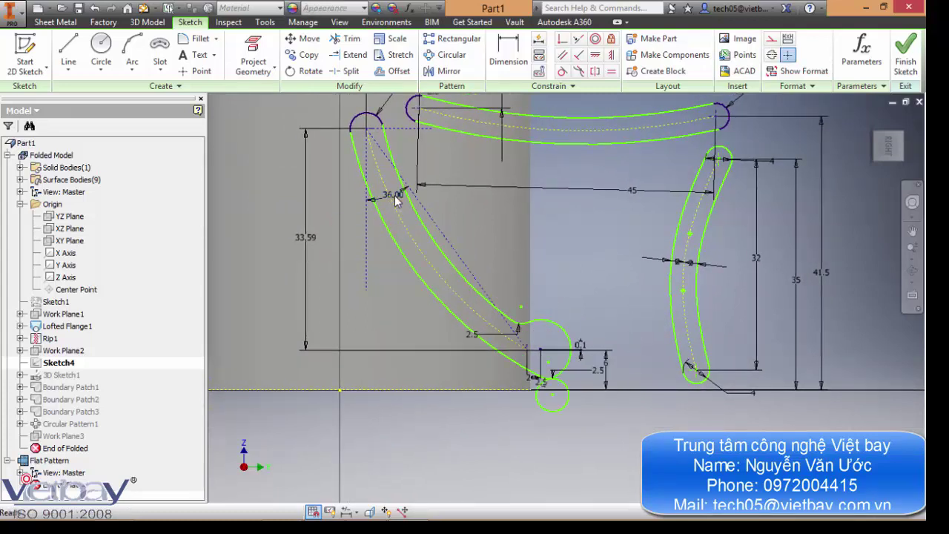
key("ctrl+z")
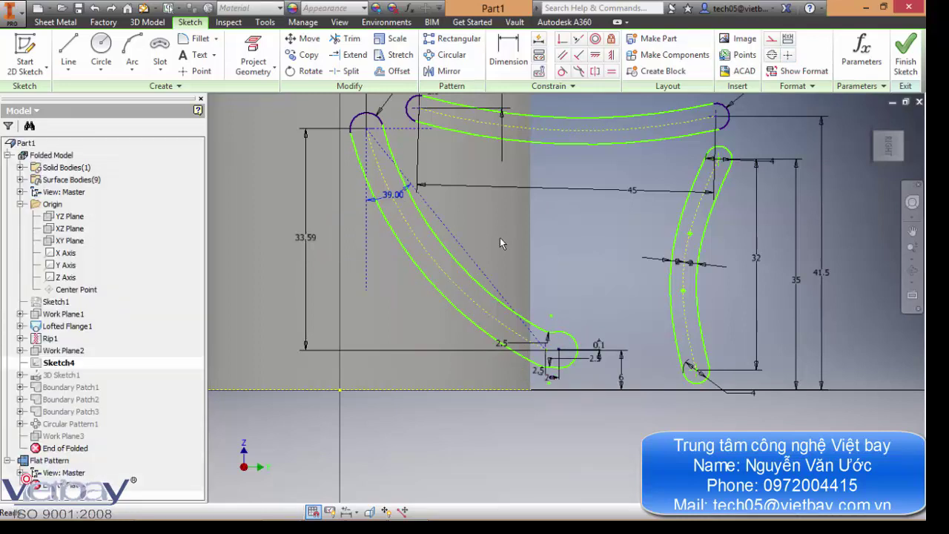
key("ctrl+z")
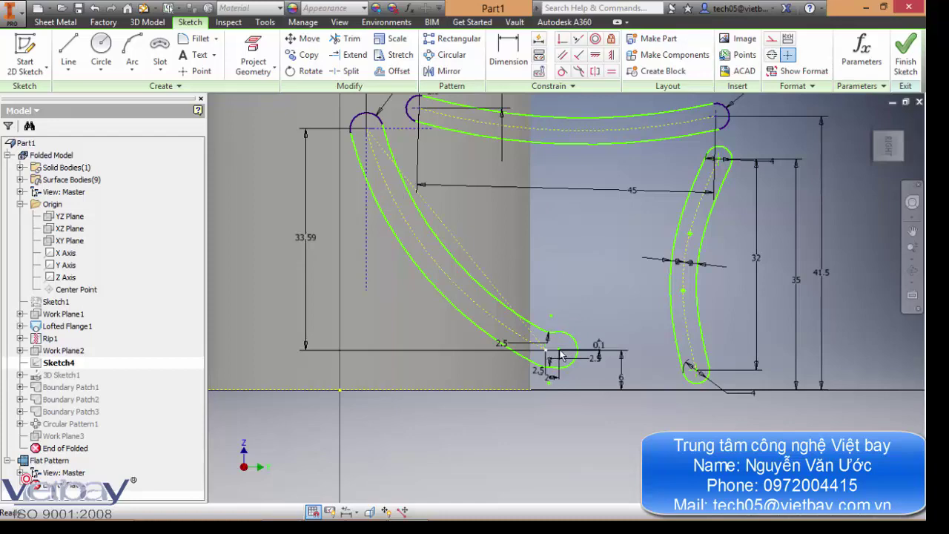
Step: Try to move the diagonal slot's rounded lower end, and finish editing the sketch
left_click_drag(562, 356, 543, 347)
middle_click_drag(572, 268, 531, 278)
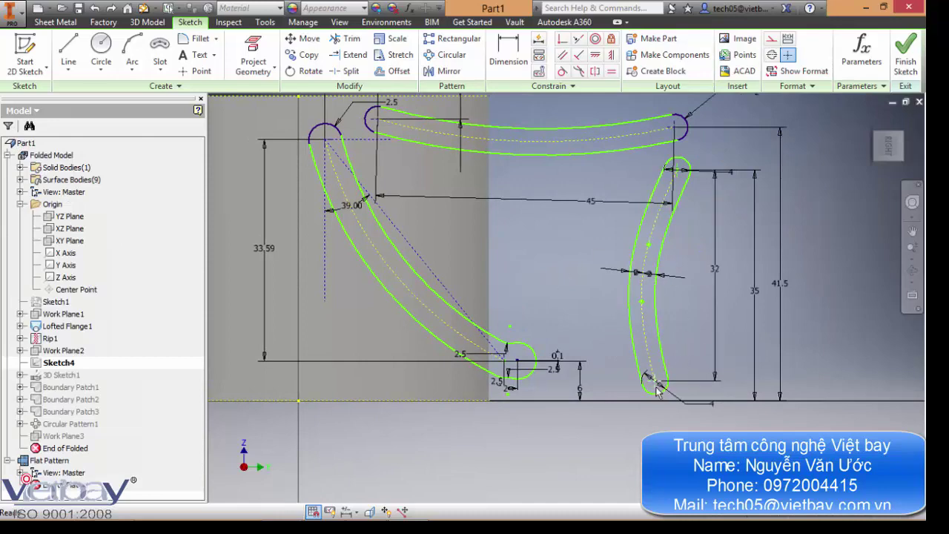
middle_click_drag(703, 360, 669, 351)
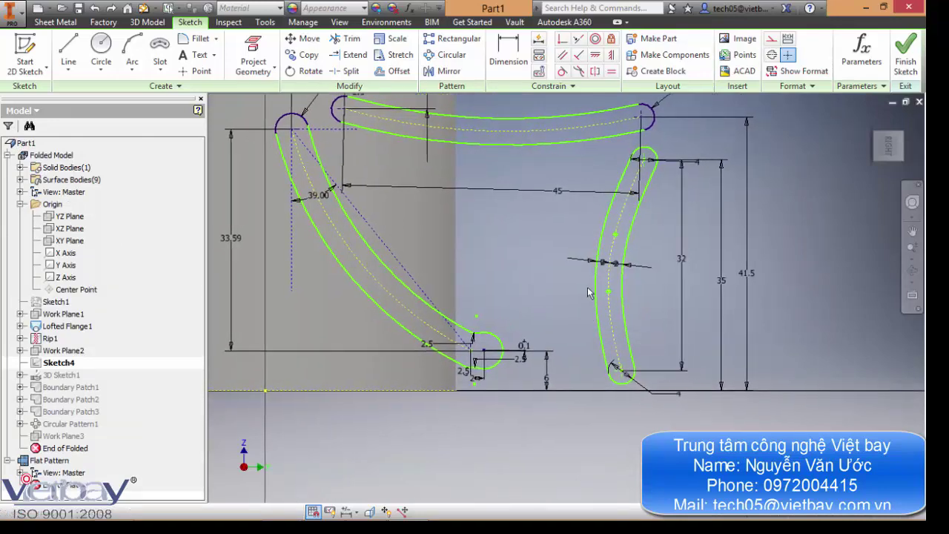
middle_click_drag(617, 265, 604, 286)
left_click(906, 57)
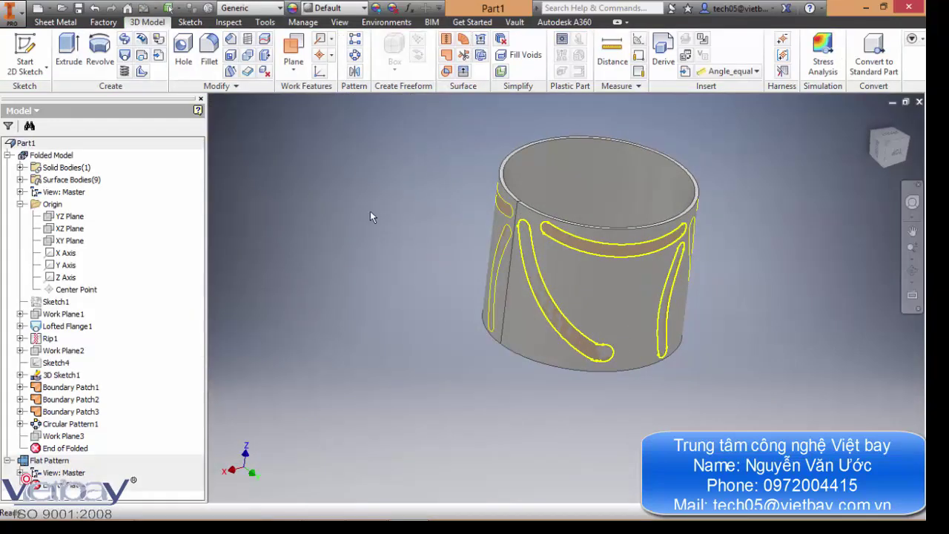
Step: Create a work plane offset -2.2 mm from the cylinder's bottom rim face
middle_click_drag(561, 215, 606, 218, "shift")
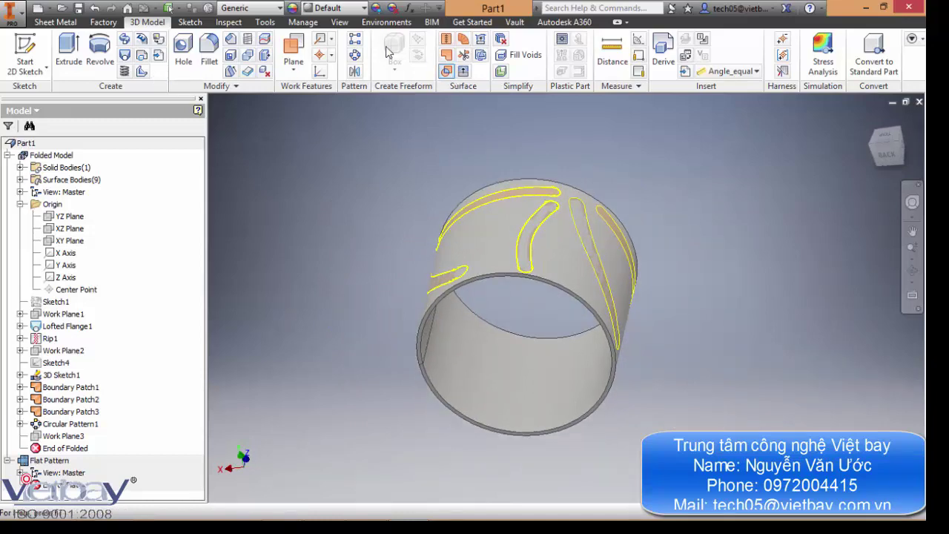
left_click(293, 68)
left_click(305, 125)
scroll(551, 288, "down", 3)
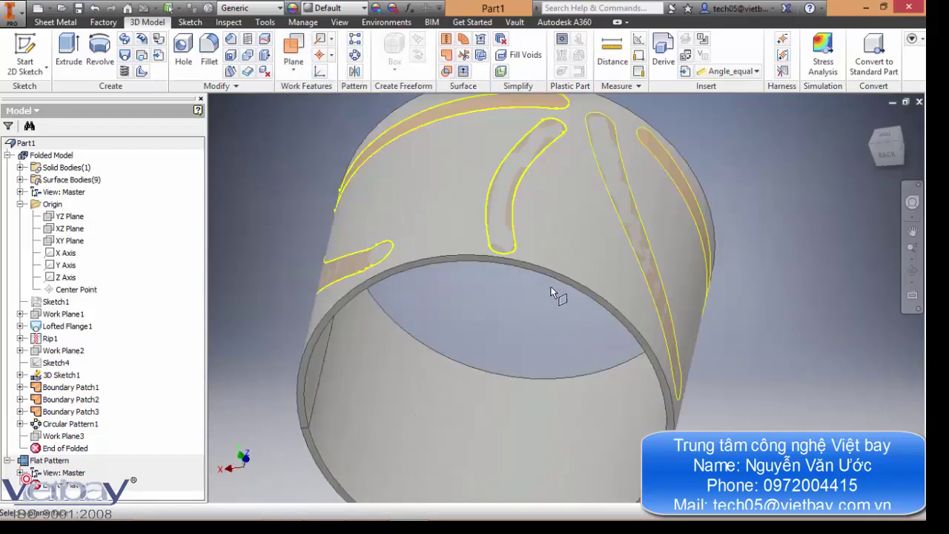
scroll(551, 292, "down", 2)
left_click(568, 278)
middle_click_drag(568, 278, 461, 320, "shift")
left_click_drag(423, 423, 441, 414)
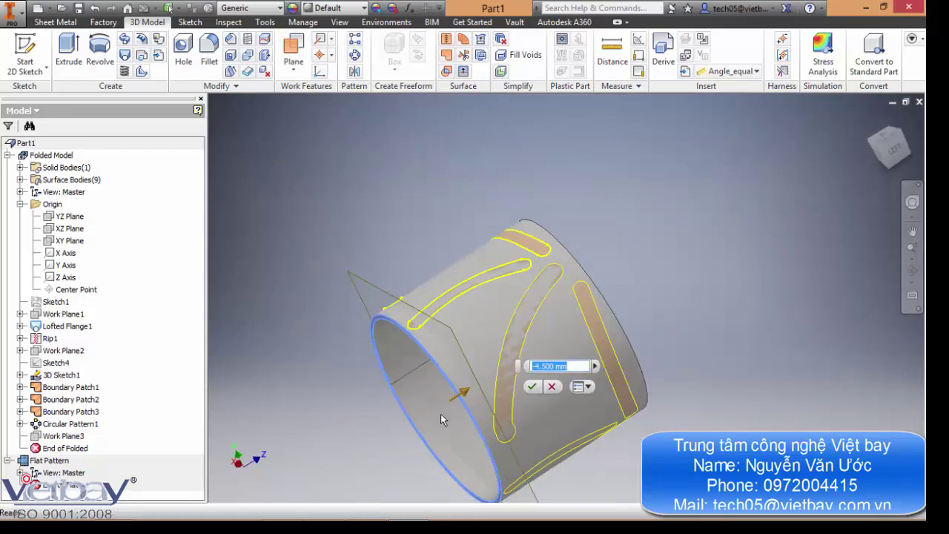
type("-2.2")
key("Return")
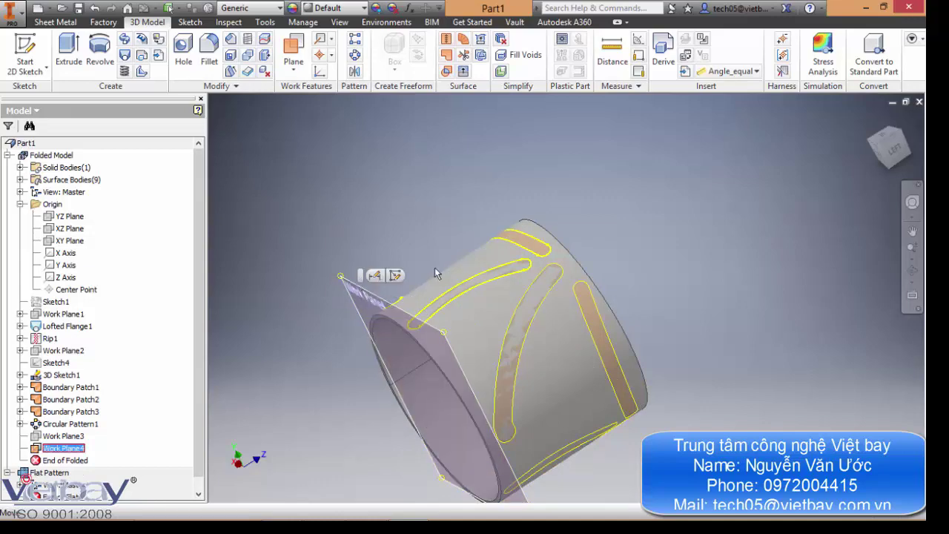
Step: Start a new 2D sketch on the offset work plane near the cylinder's bottom rim
scroll(377, 359, "up", 5)
scroll(377, 358, "down", 5)
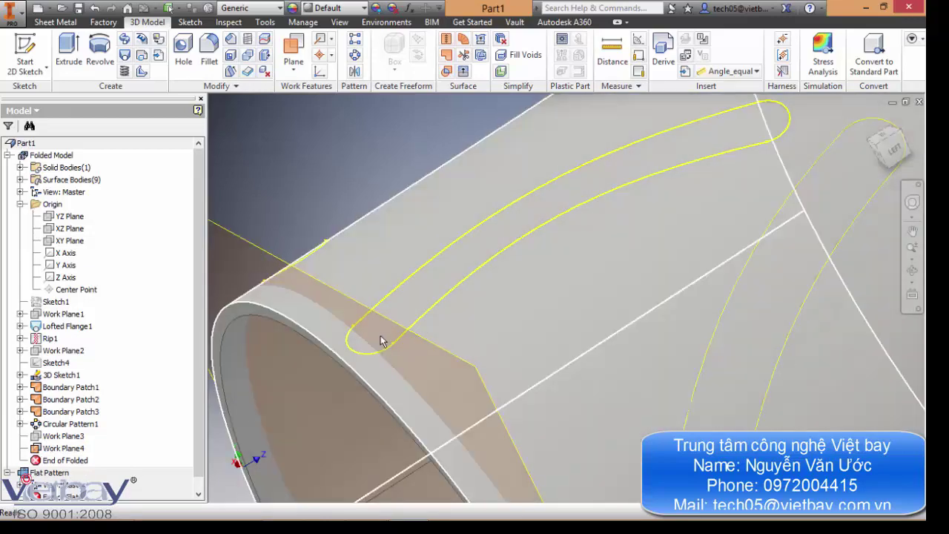
left_click(311, 271)
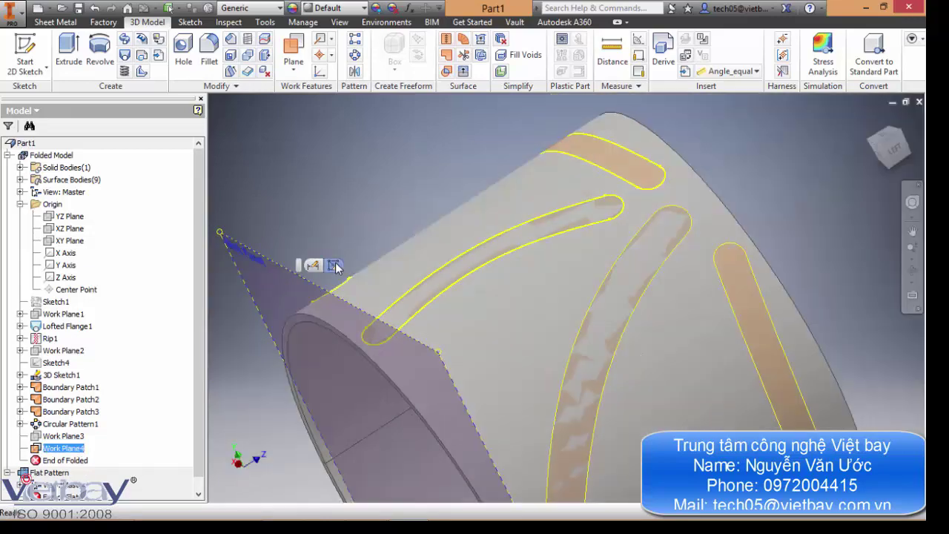
left_click(313, 267)
scroll(604, 193, "up", 3)
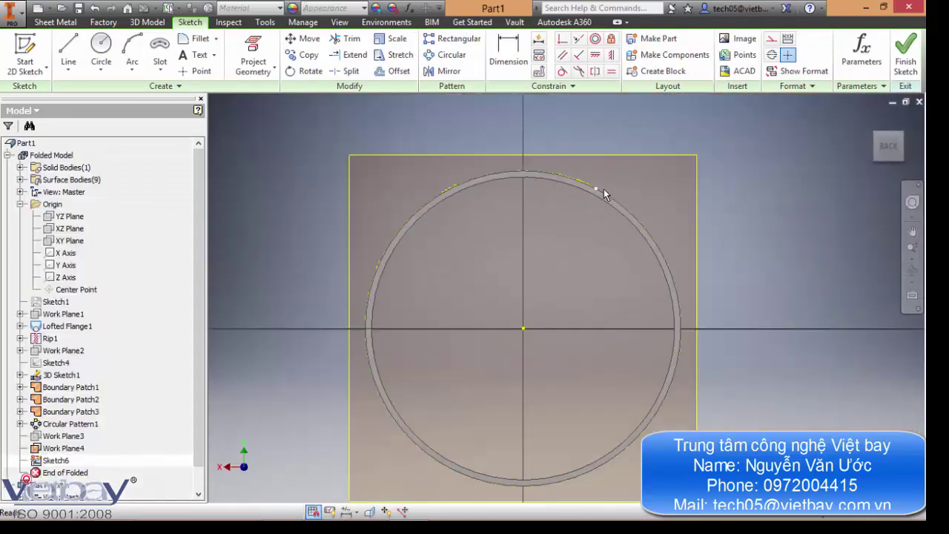
Step: Project the cylinder's outer circular edge into the sketch
left_click(253, 56)
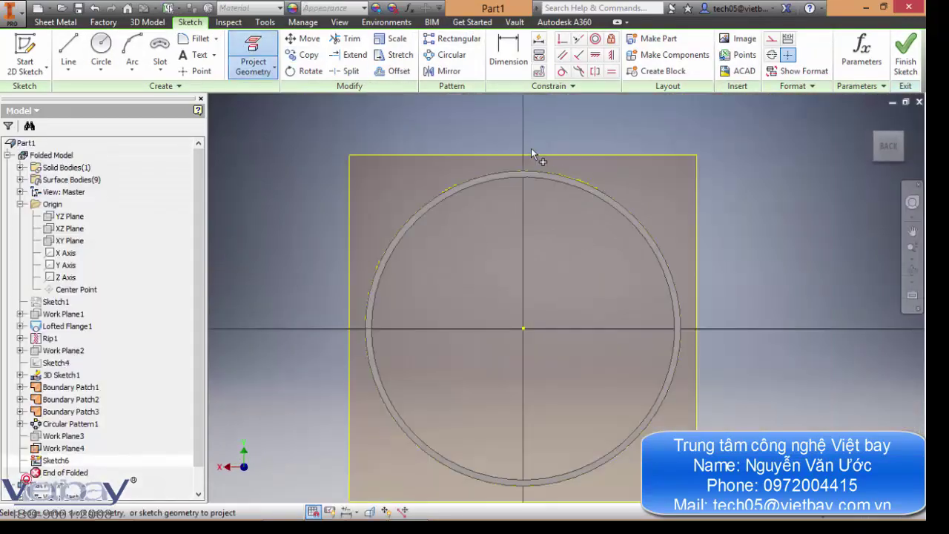
scroll(373, 333, "up", 6)
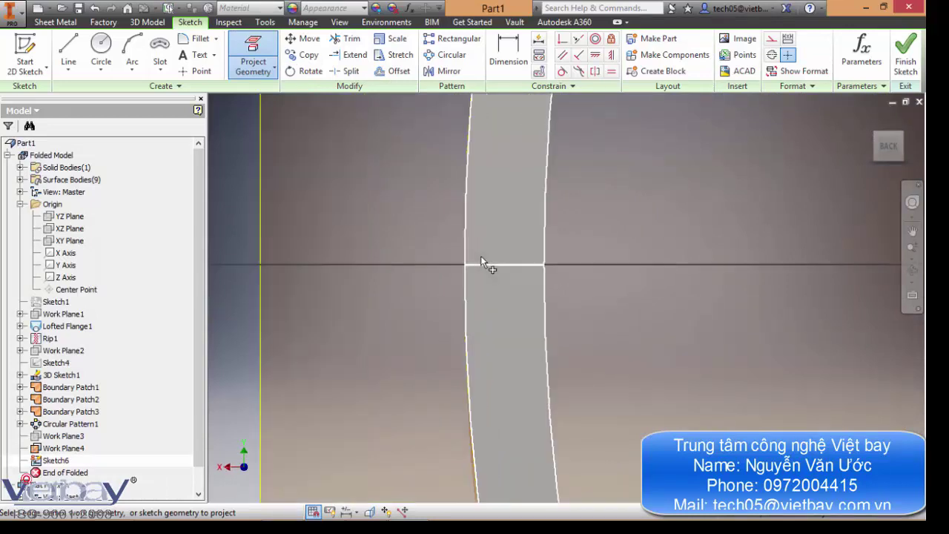
left_click(448, 220)
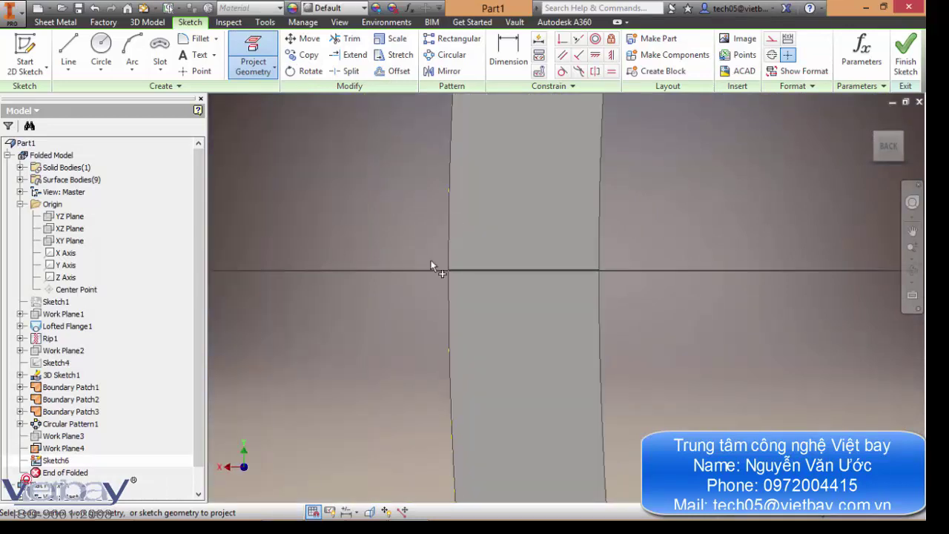
key("Escape")
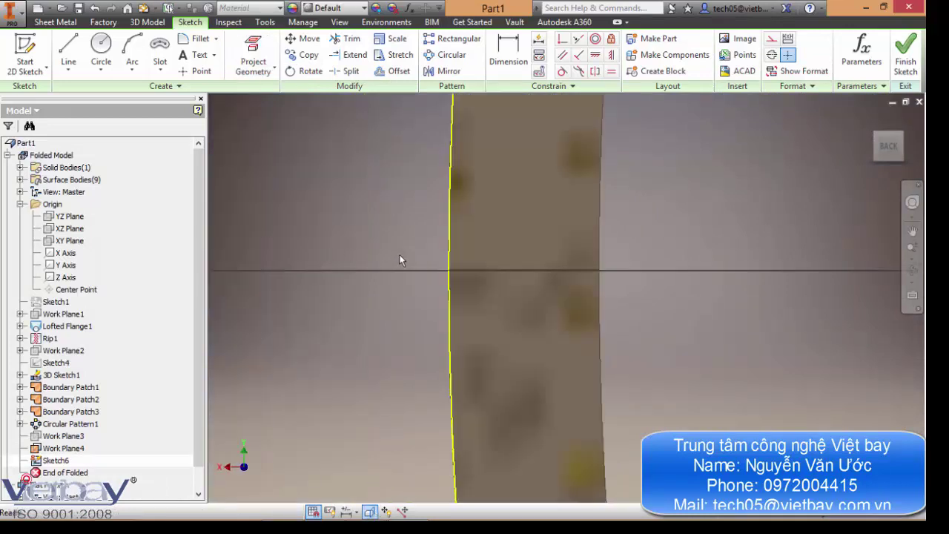
Step: Offset the projected outer edge outward to form a second, larger arc around the cylinder
scroll(430, 263, "up", 5)
left_click(396, 72)
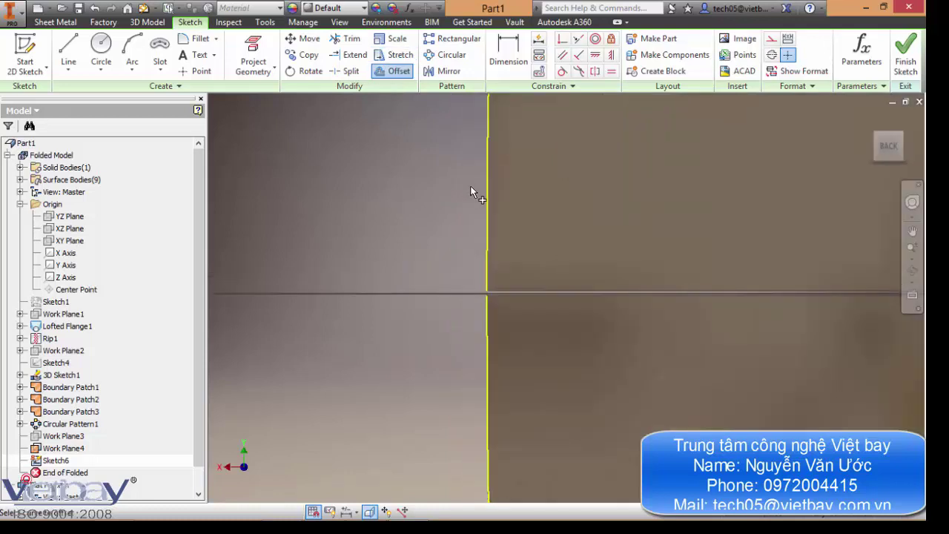
left_click(485, 193)
left_click(405, 208)
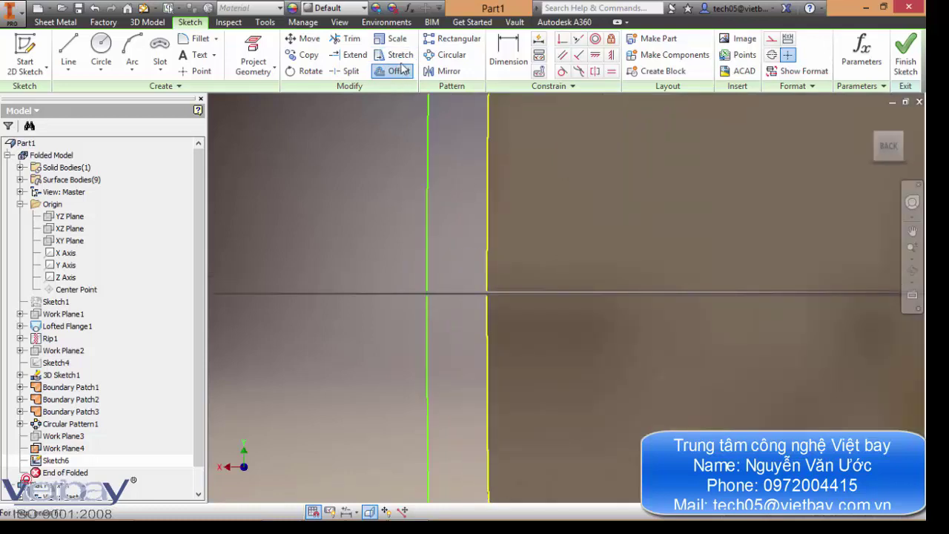
Step: Dimension the radius of the offset arc and set it to 62.2/2 mm
left_click(504, 51)
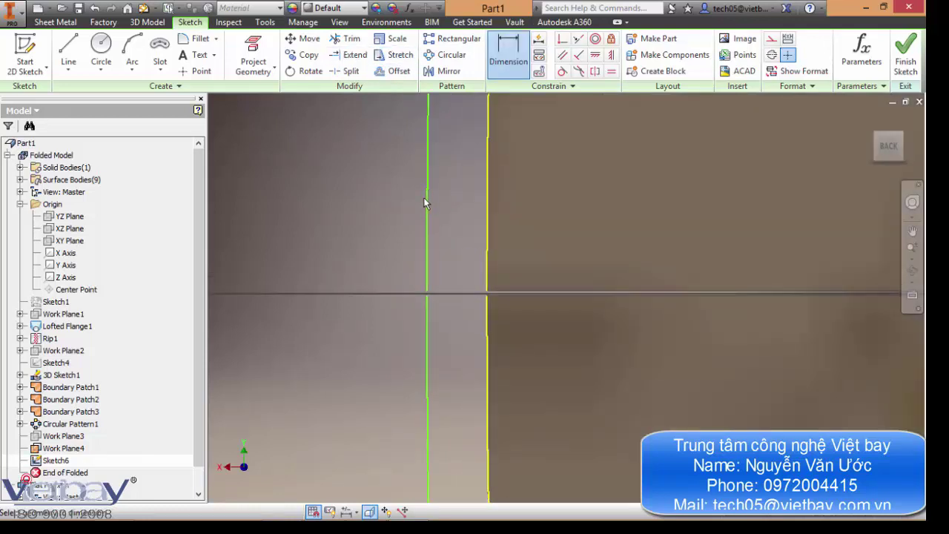
left_click(424, 197)
left_click(335, 230)
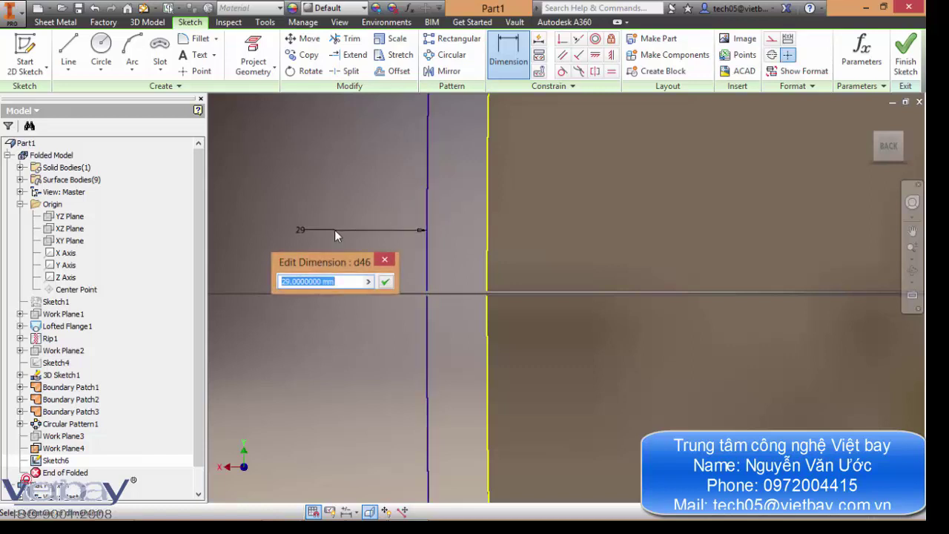
type("62.2")
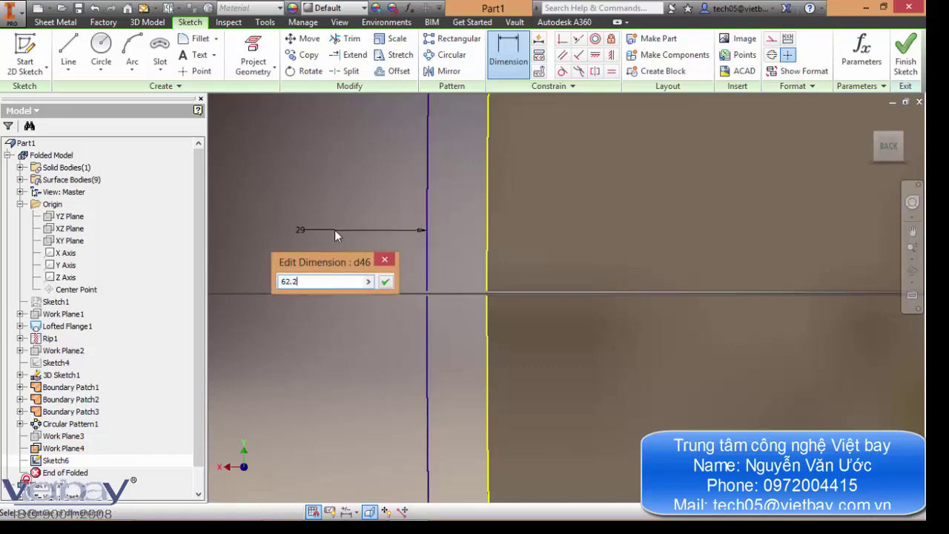
type("/2")
key("Return")
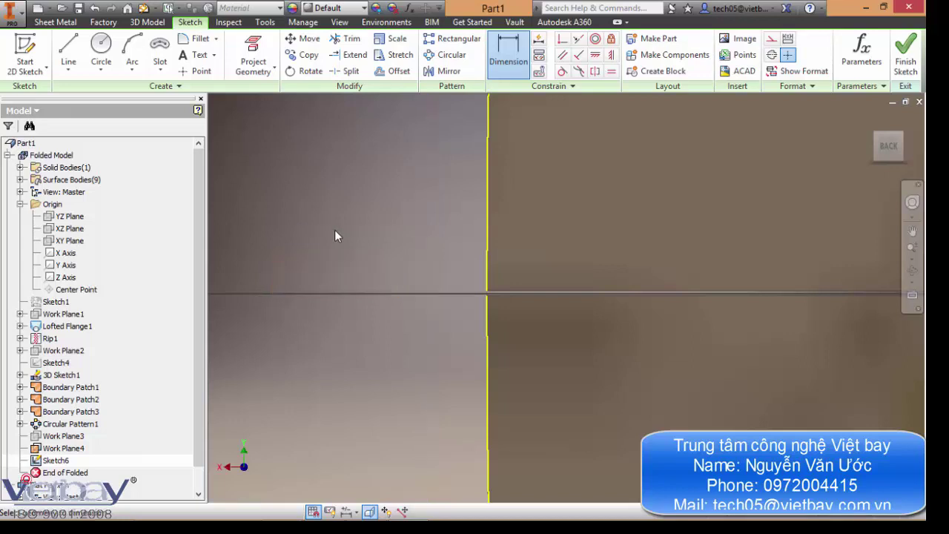
scroll(389, 221, "down", 3)
scroll(371, 223, "up", 3)
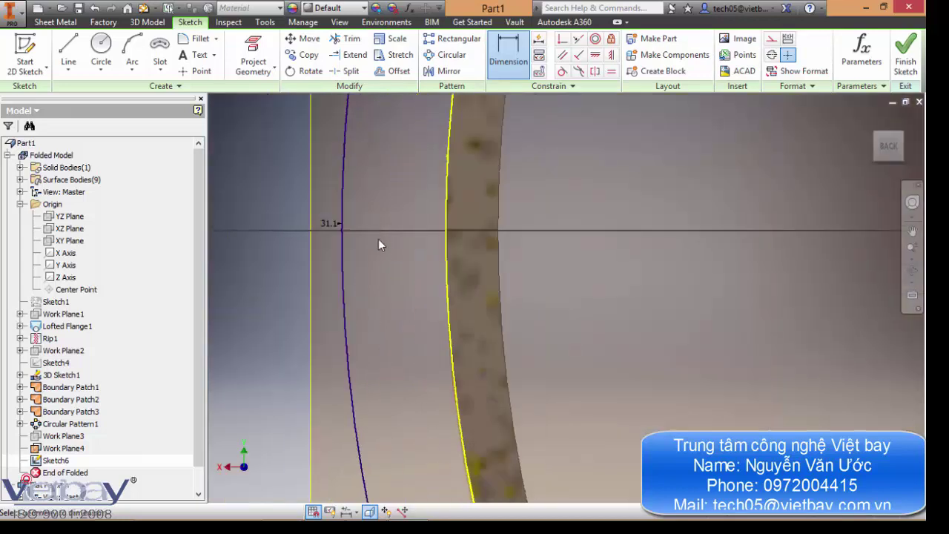
Step: Draw a line joining the projected edge to the offset arc on the upper side of the rip gap
key("Escape")
key("l")
scroll(438, 227, "up", 5)
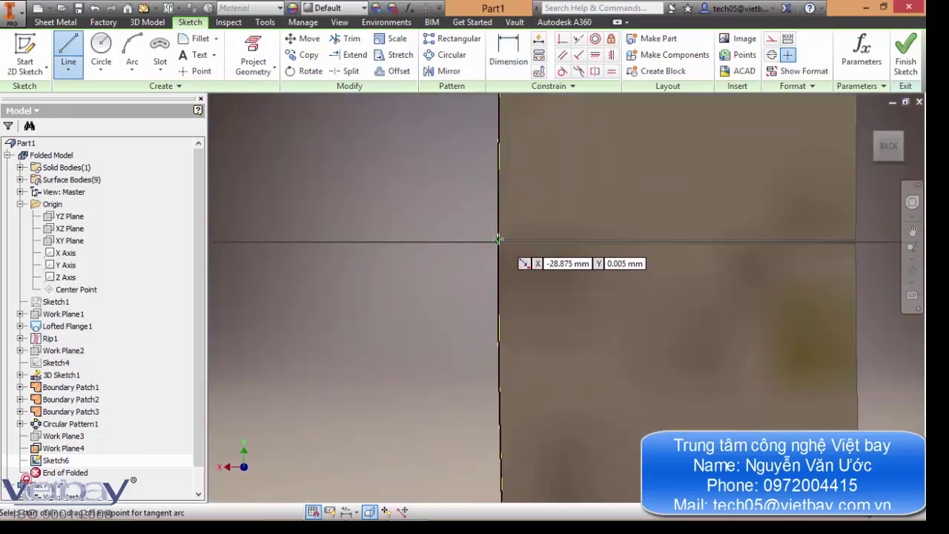
left_click(499, 239)
middle_click_drag(520, 240, 745, 242)
middle_click_drag(370, 261, 525, 262)
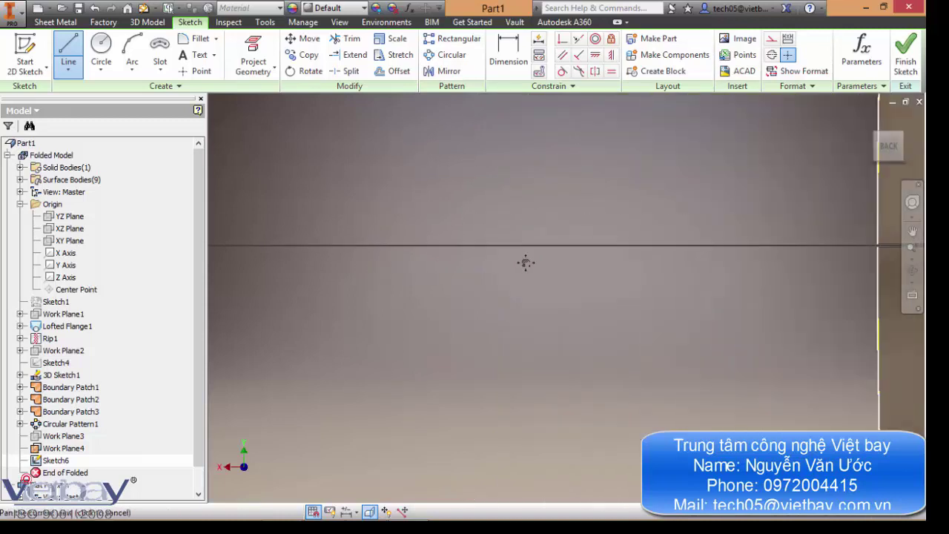
scroll(525, 263, "down", 4)
scroll(396, 255, "up", 6)
left_click_drag(442, 241, 458, 263)
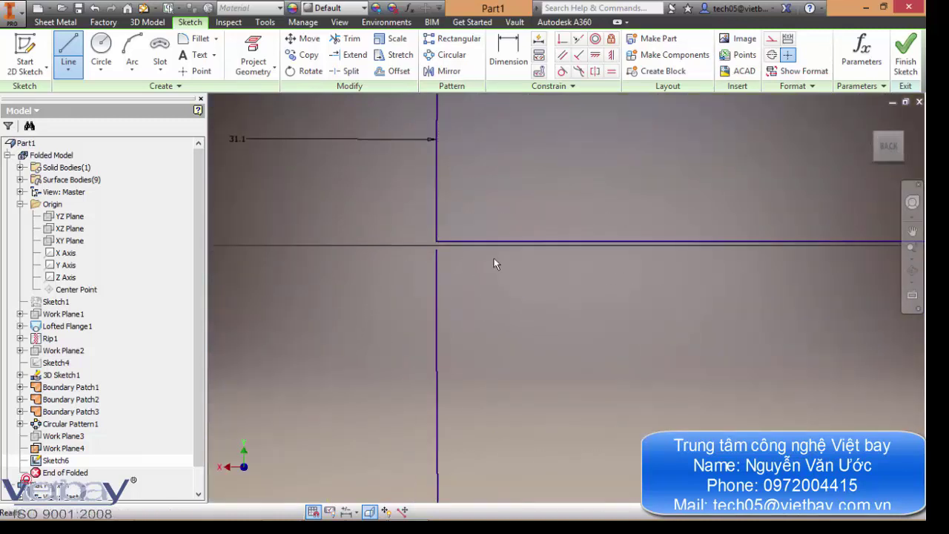
Step: Draw a second line on the lower side of the rip gap, joining the offset arc to the projected edge
left_click(436, 251)
scroll(485, 278, "down", 6)
scroll(678, 271, "up", 7)
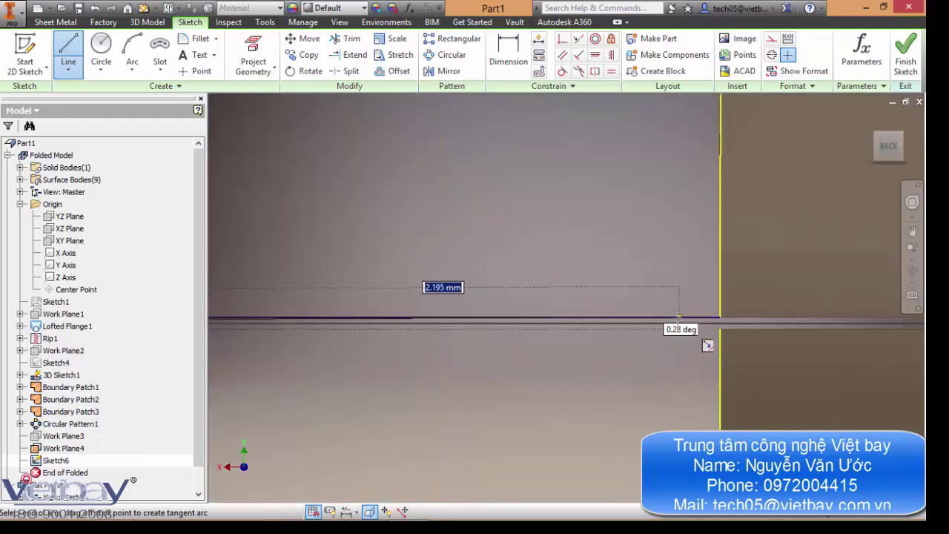
left_click(720, 329)
key("Escape")
scroll(513, 297, "down", 6)
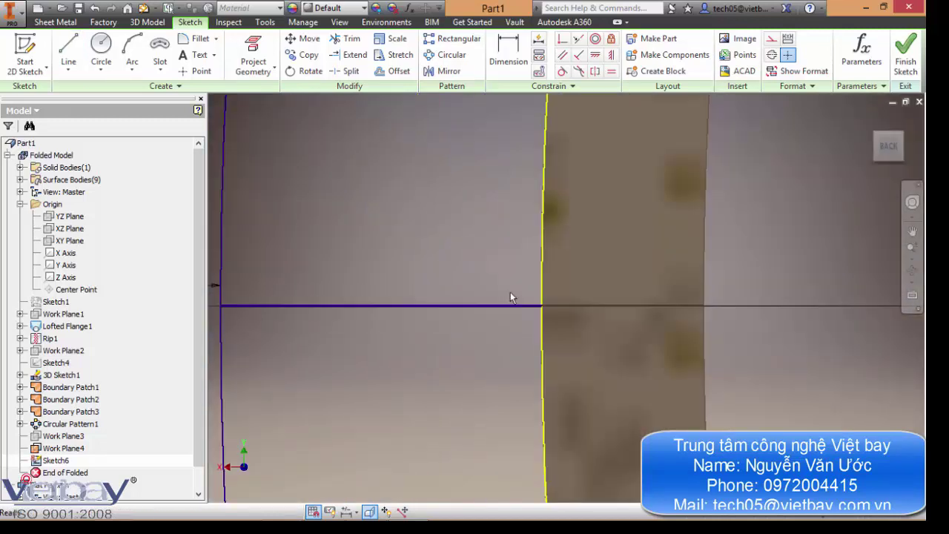
Step: Finish the sketch and extrude the ring profile by 1.2 mm
left_click(906, 56)
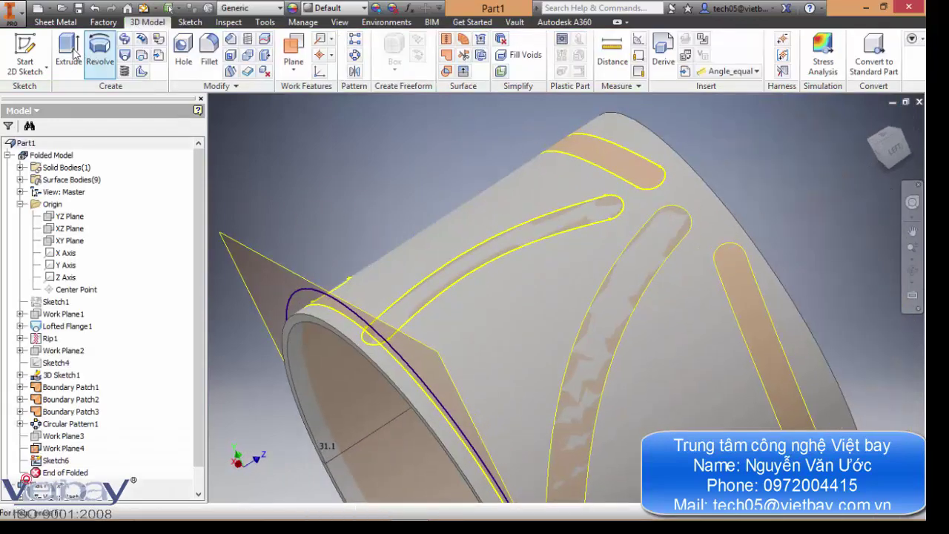
left_click(68, 49)
left_click(219, 294)
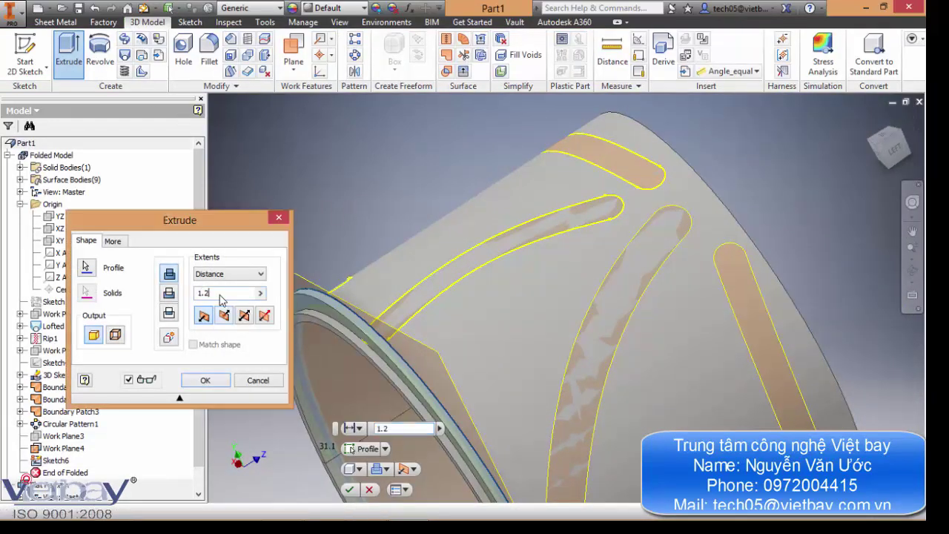
left_click(206, 380)
Step: Start a new 2D sketch on the cylinder's rim face opposite the extruded ring
scroll(367, 177, "up", 5)
middle_click_drag(349, 171, 526, 225, "shift")
scroll(448, 143, "down", 5)
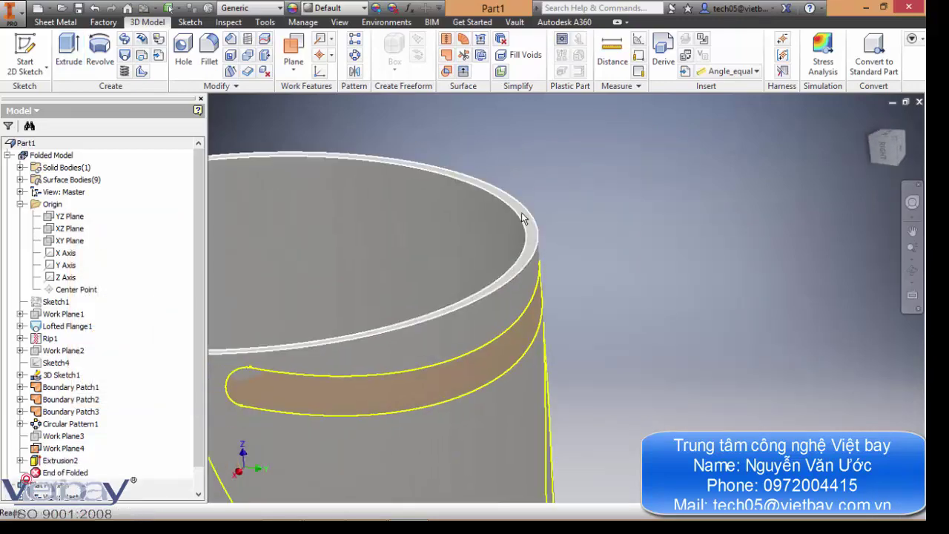
left_click(559, 201)
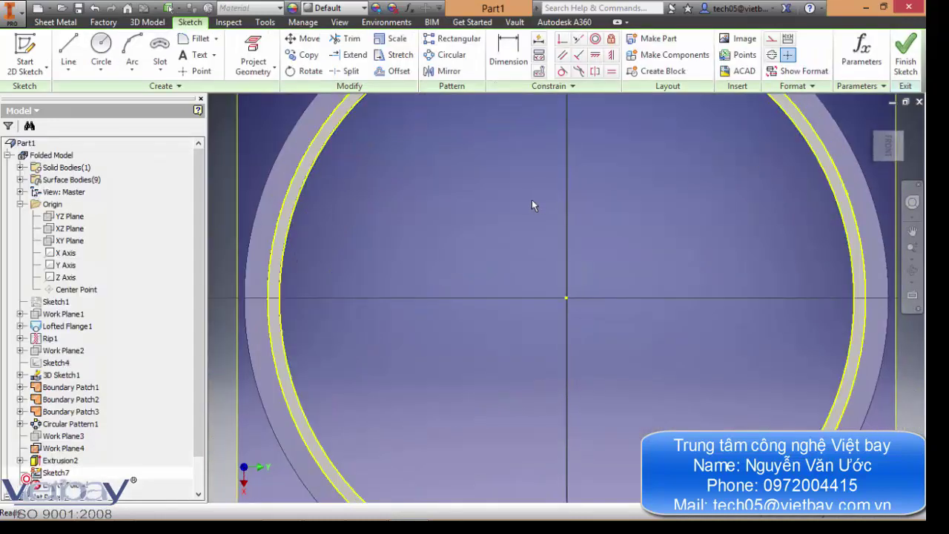
scroll(533, 198, "up", 5)
middle_click_drag(597, 207, 566, 212)
scroll(529, 141, "down", 3)
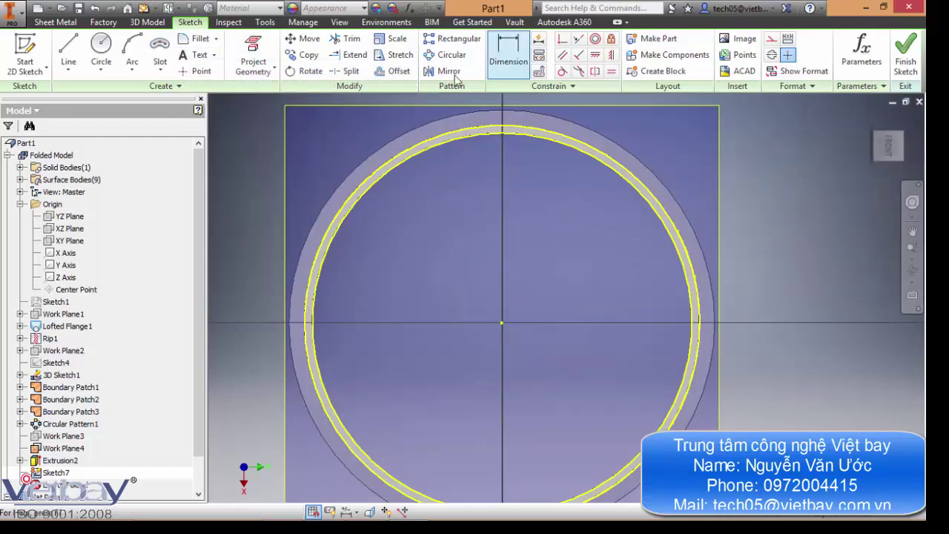
left_click(399, 71)
left_click(530, 138)
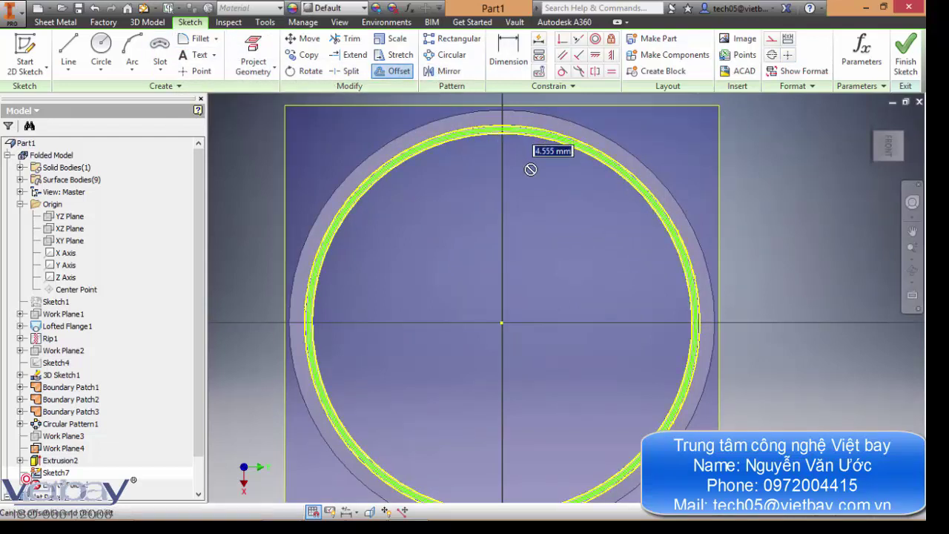
left_click(536, 146)
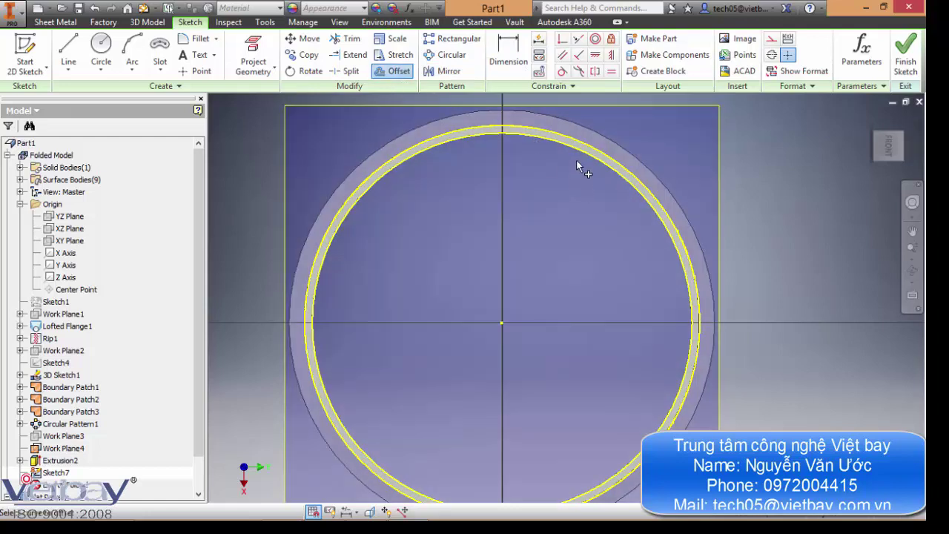
key("Escape")
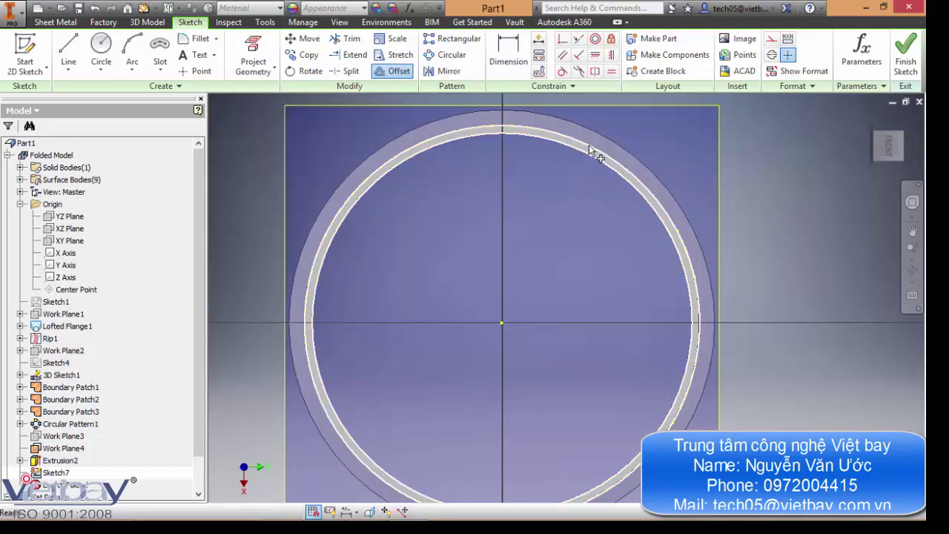
Step: Remove the outer projected rim edge and try to offset the inner rim edge inward
left_click(589, 146)
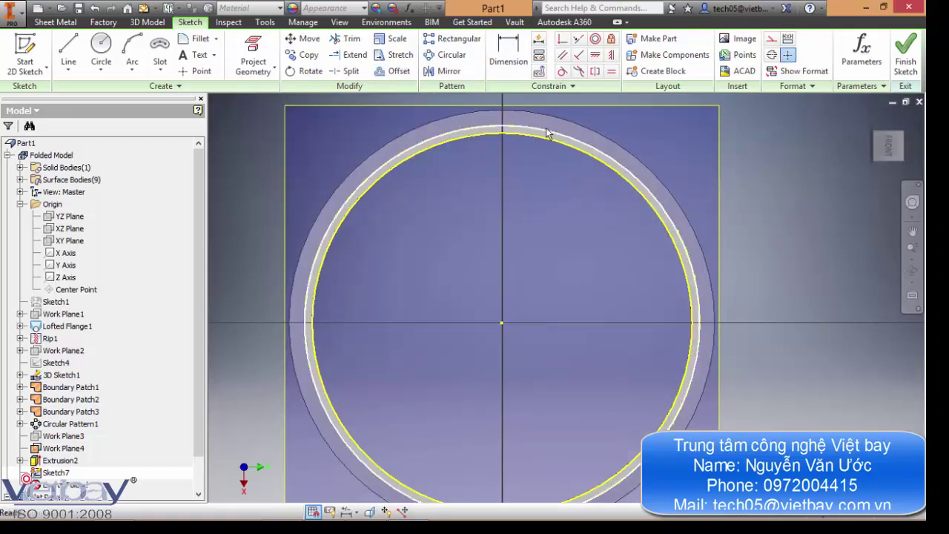
left_click(398, 74)
left_click(580, 158)
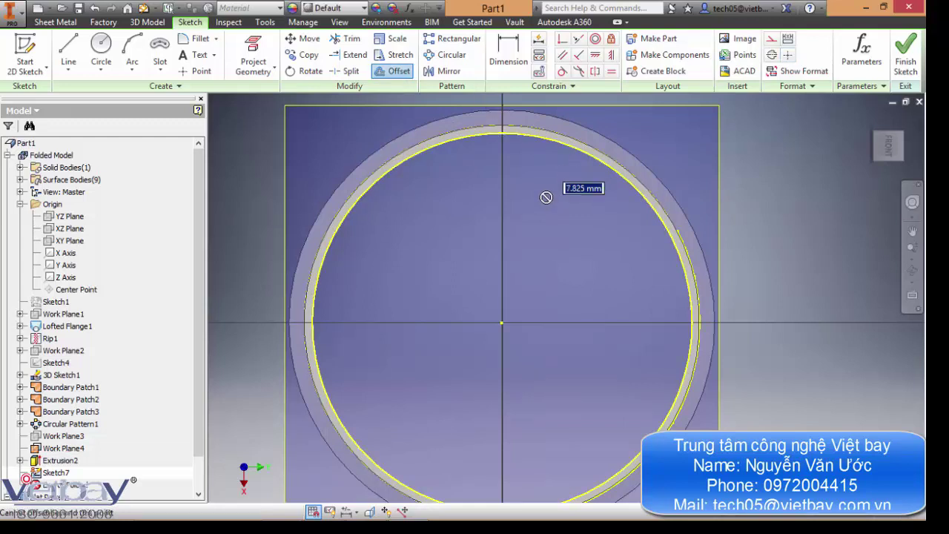
left_click(546, 197)
middle_click_drag(538, 219, 535, 195)
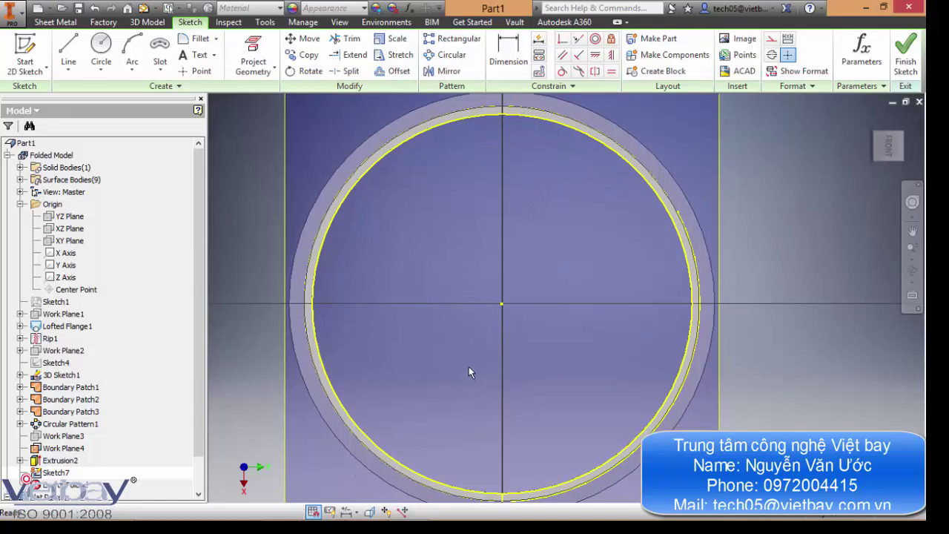
Step: Undo the edge removal and the new sketch on the rim face
mouse_move(489, 269)
middle_mouse_down("shift")
mouse_move(521, 247)
mouse_move(518, 264)
middle_mouse_up("shift")
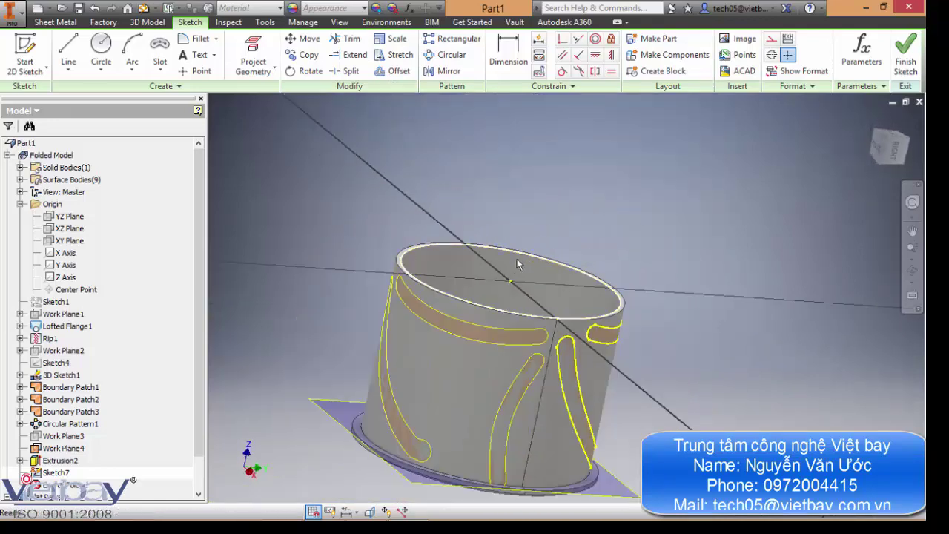
key("ctrl+z")
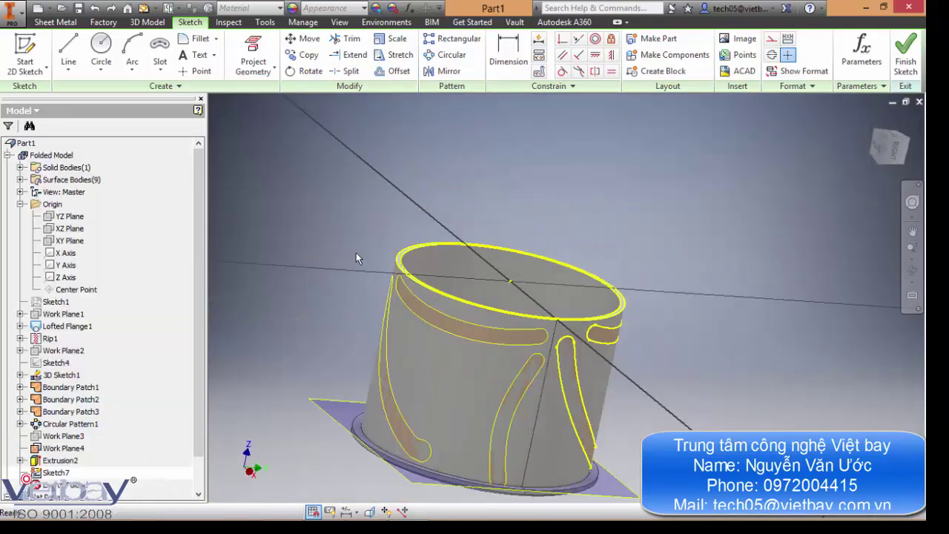
key("ctrl+z")
Step: Start a new 2D sketch on the cylinder's top rim face
middle_click_drag(390, 252, 402, 181)
middle_click_drag(452, 223, 455, 229, "shift")
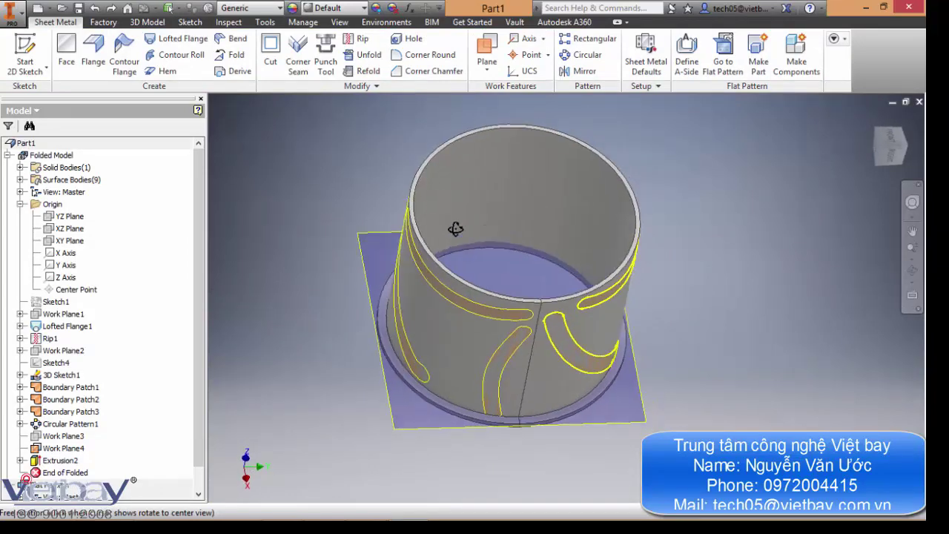
scroll(455, 152, "up", 3)
scroll(458, 151, "up", 2)
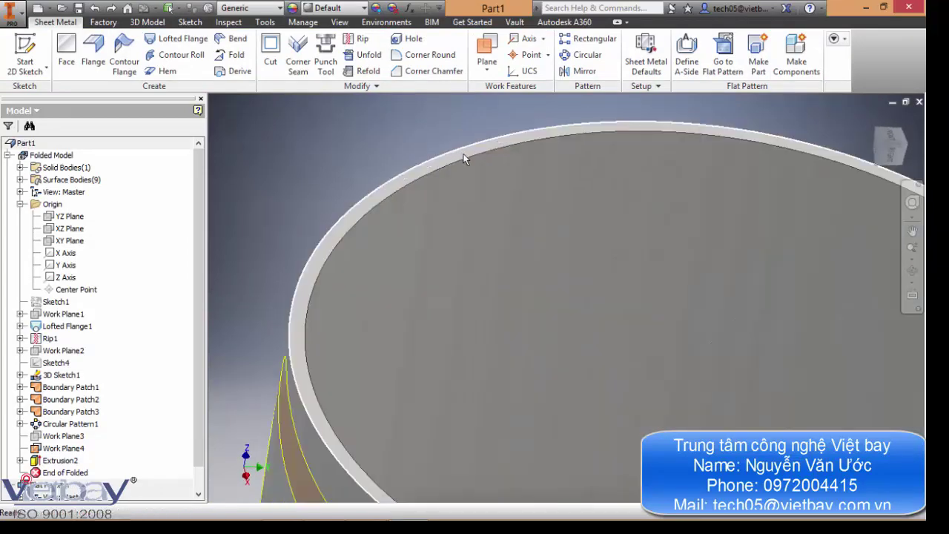
key("s")
left_click(475, 145)
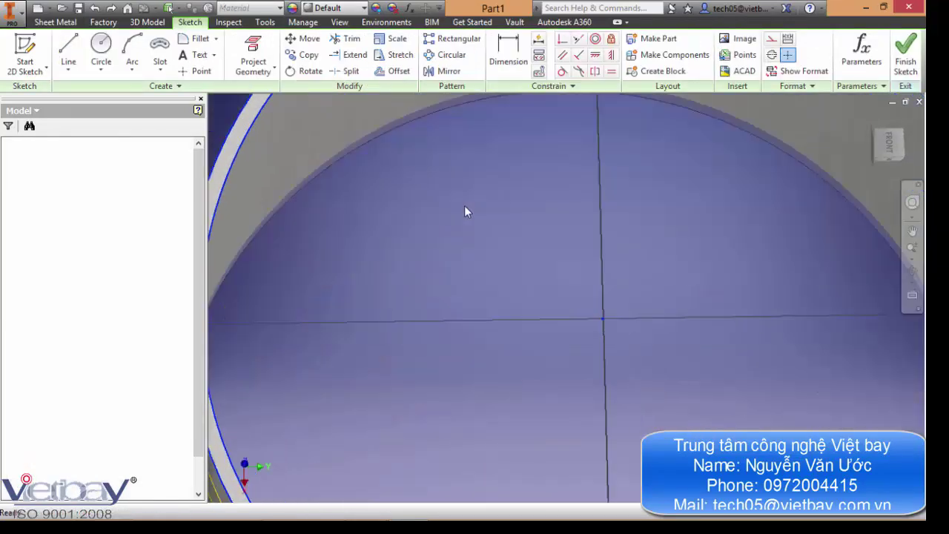
Step: Delete the projected outer rim edge, keeping only the inner rim edge in the sketch
scroll(531, 99, "up", 3)
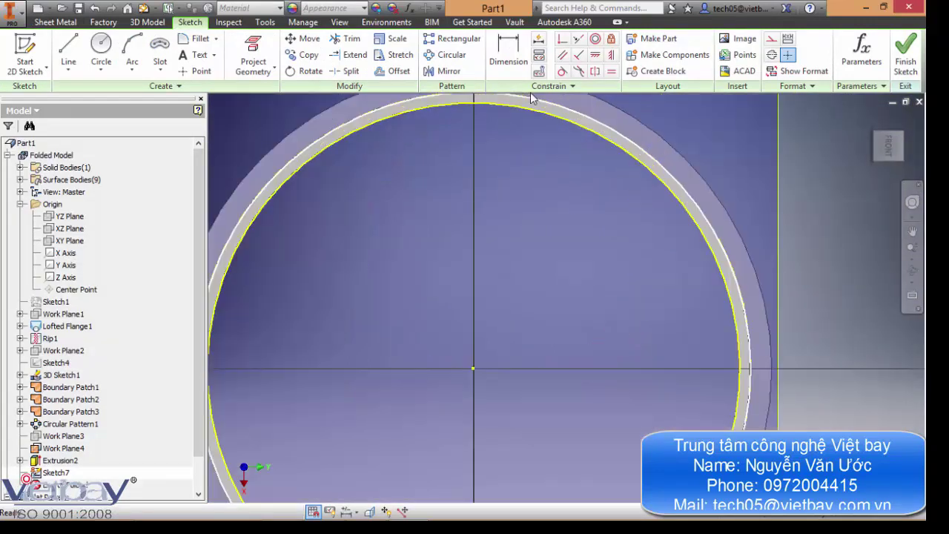
scroll(531, 95, "up", 3)
middle_click_drag(559, 241, 529, 242)
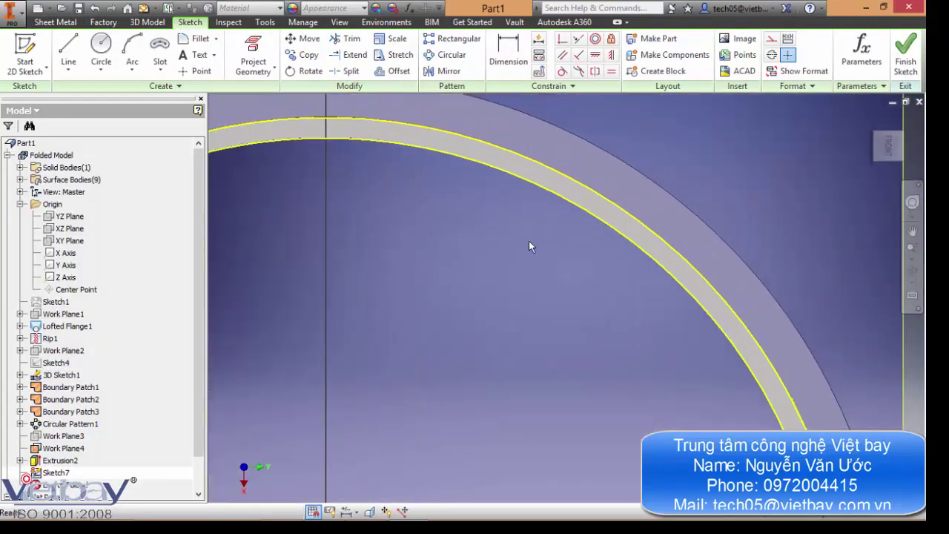
left_click(577, 184)
key("Delete")
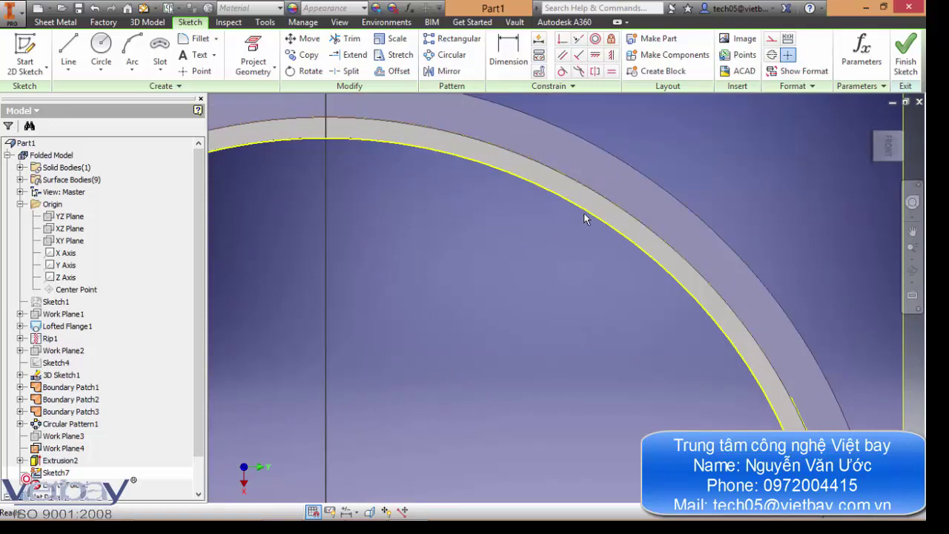
left_click(404, 74)
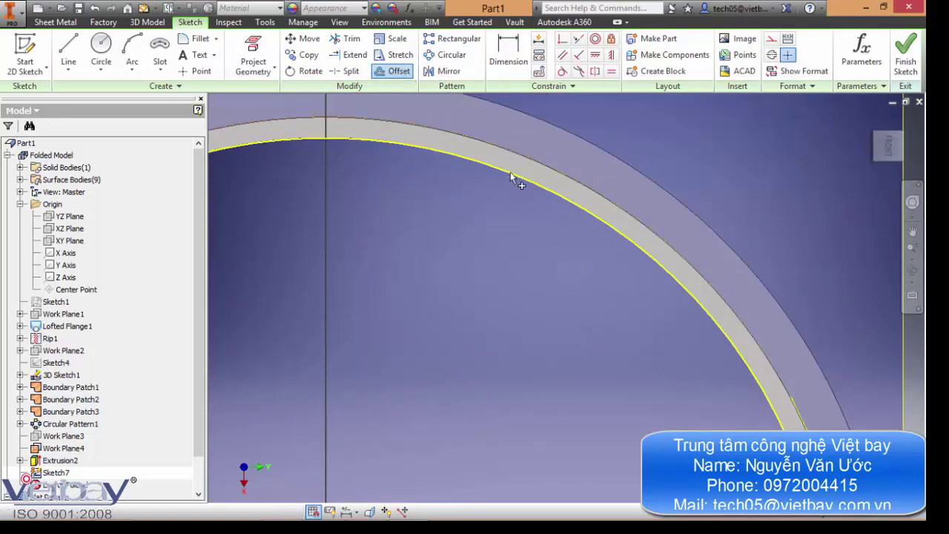
scroll(497, 235, "down", 4)
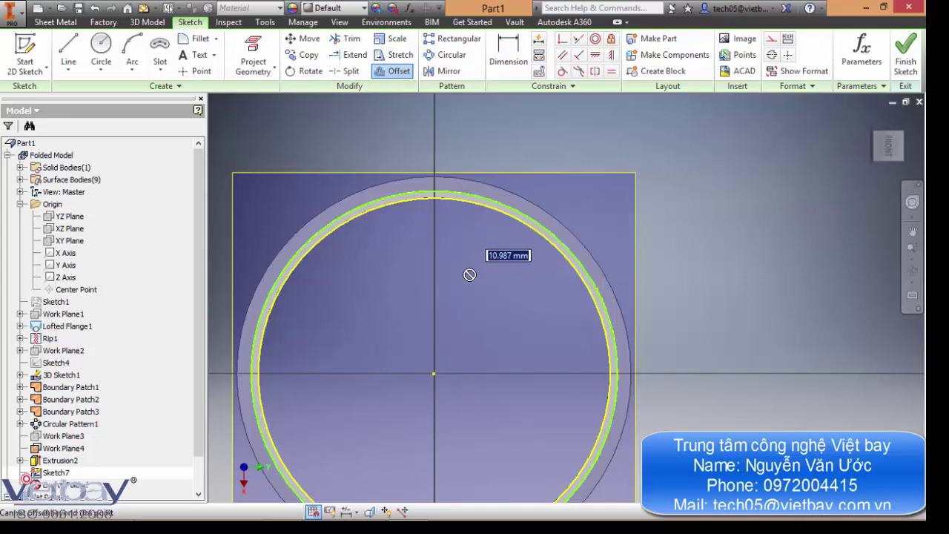
key("Escape")
Step: Draw a circle 54.5 mm in diameter centred on the origin in the top rim sketch
left_click(103, 49)
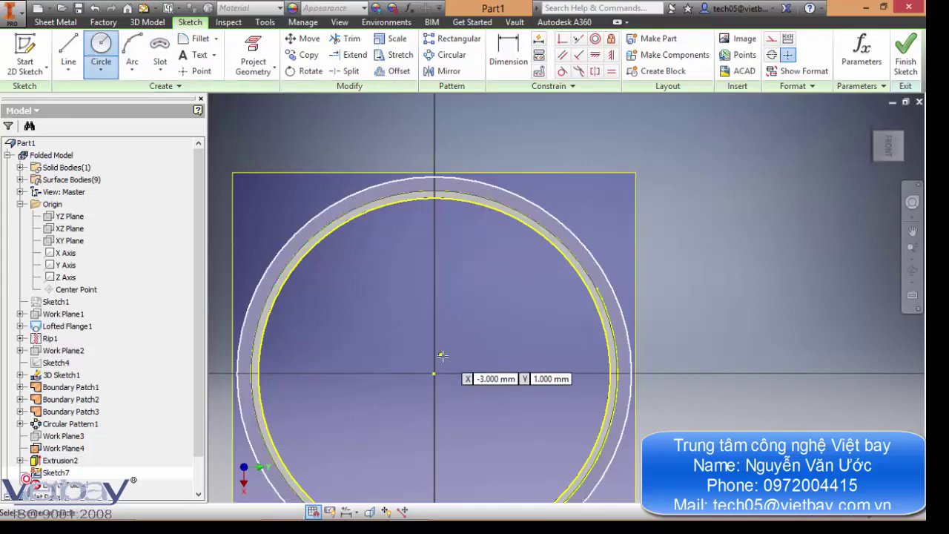
left_click(434, 373)
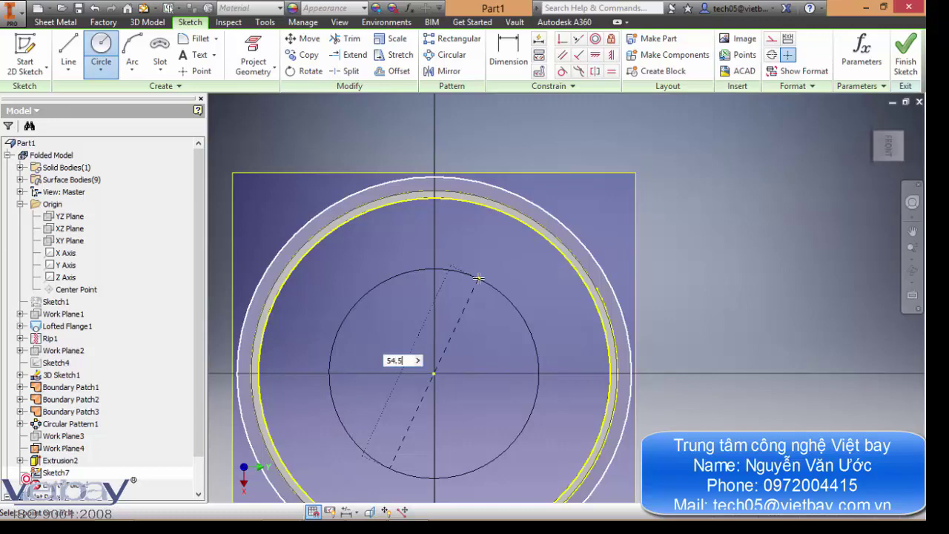
type("54.5")
key("Return")
key("Escape")
scroll(541, 203, "up", 3)
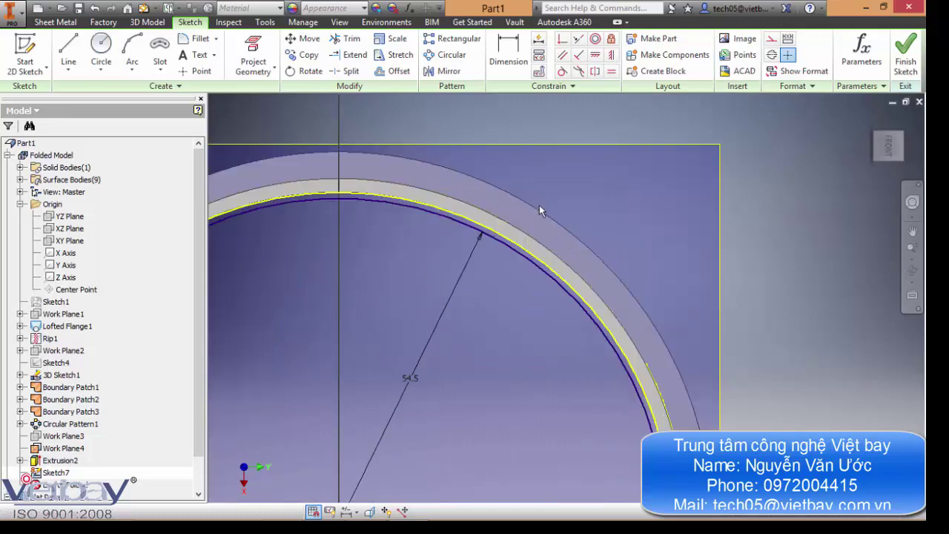
left_click(906, 55)
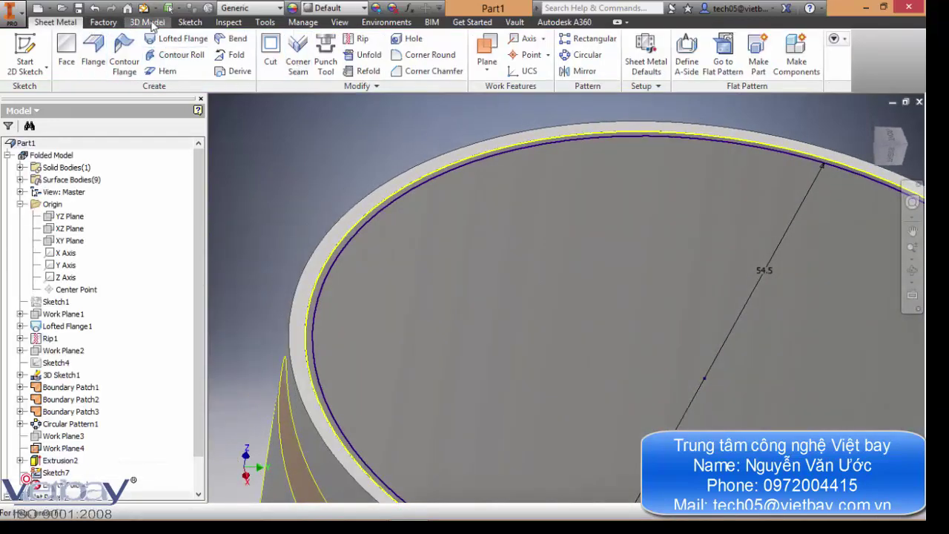
left_click(147, 23)
left_click(69, 52)
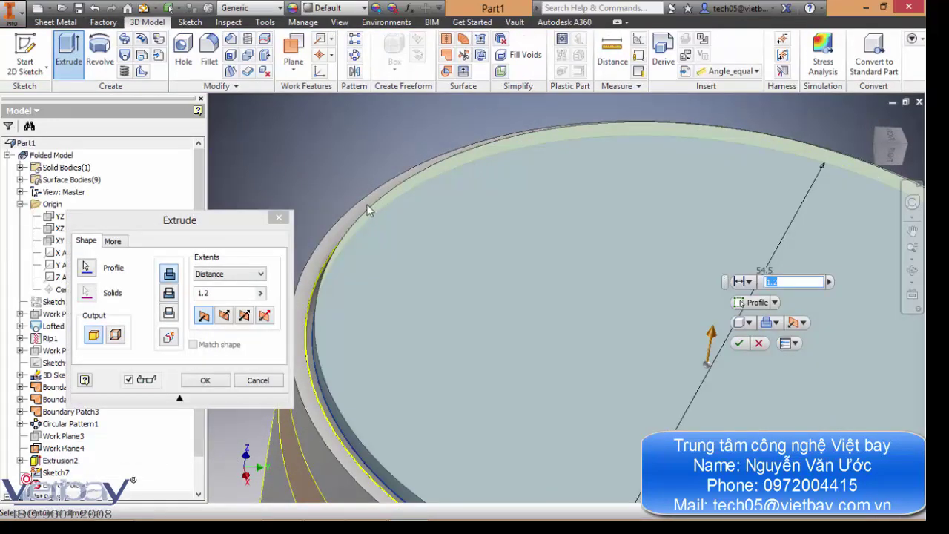
key("Escape")
scroll(321, 295, "down", 3)
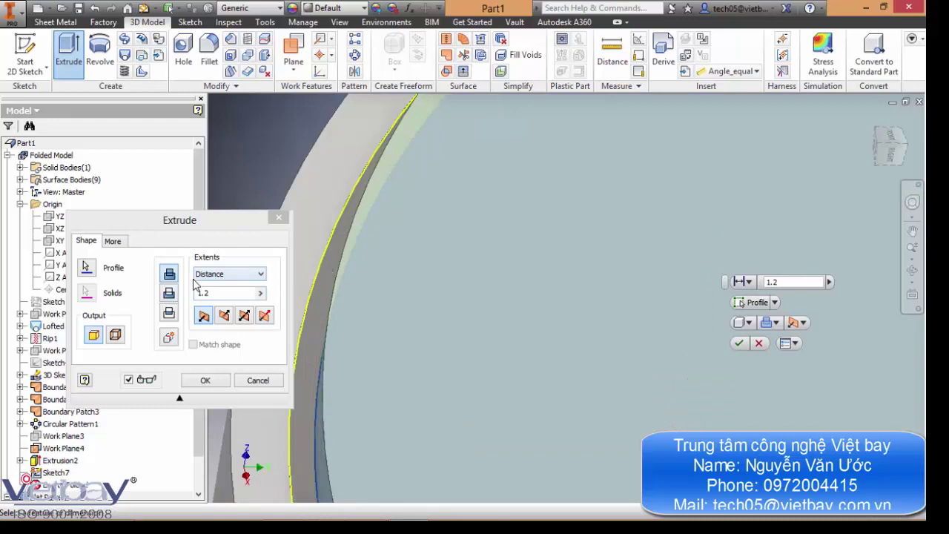
left_click(258, 380)
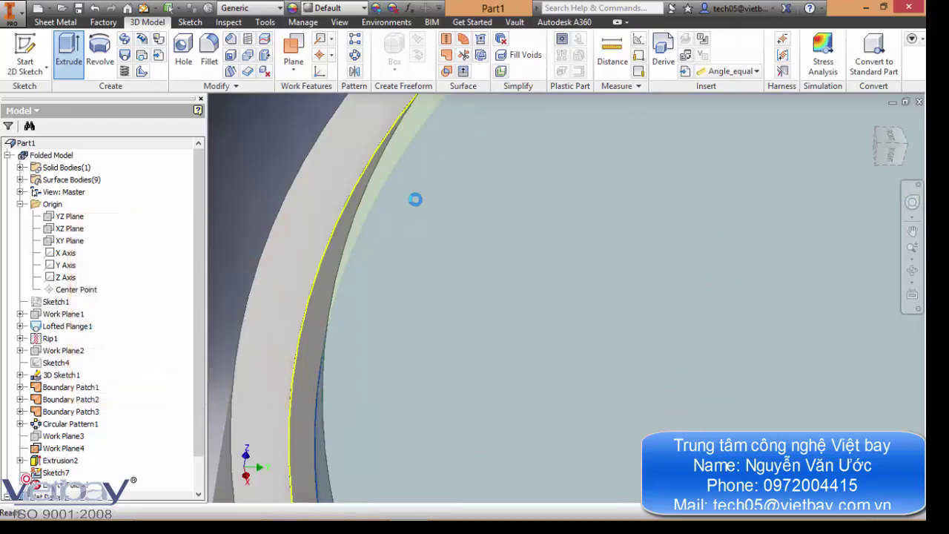
scroll(416, 199, "up", 5)
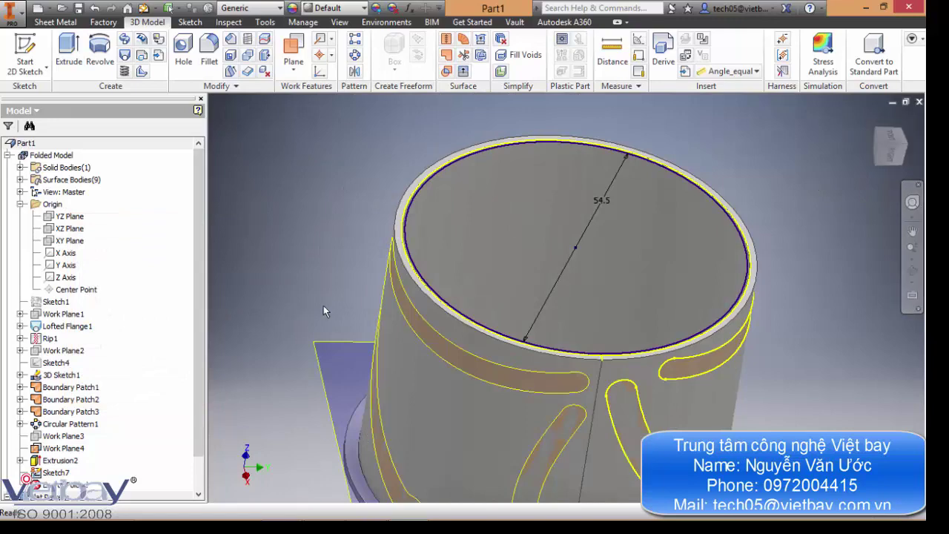
Step: Reopen the top rim sketch for editing and delete its projected inner rim edge
right_click(63, 475)
left_click(93, 346)
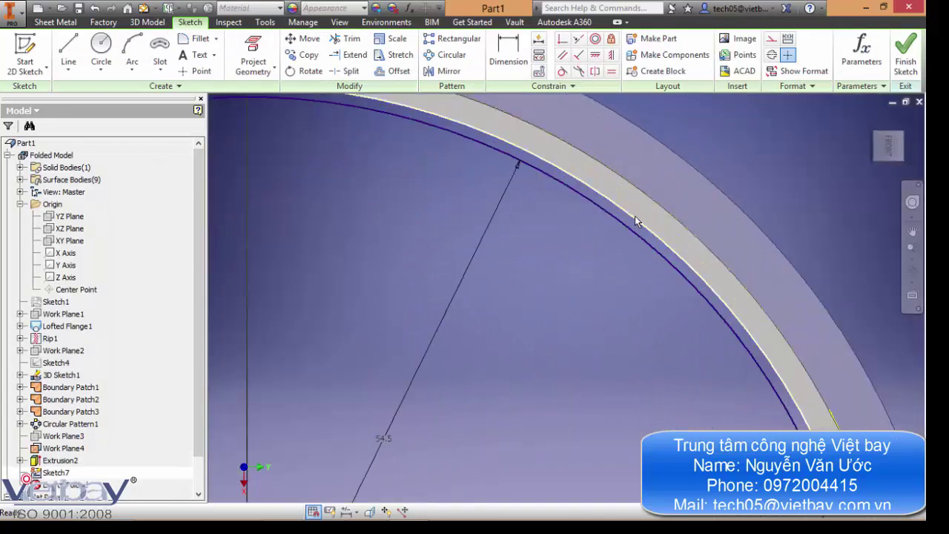
scroll(552, 183, "up", 4)
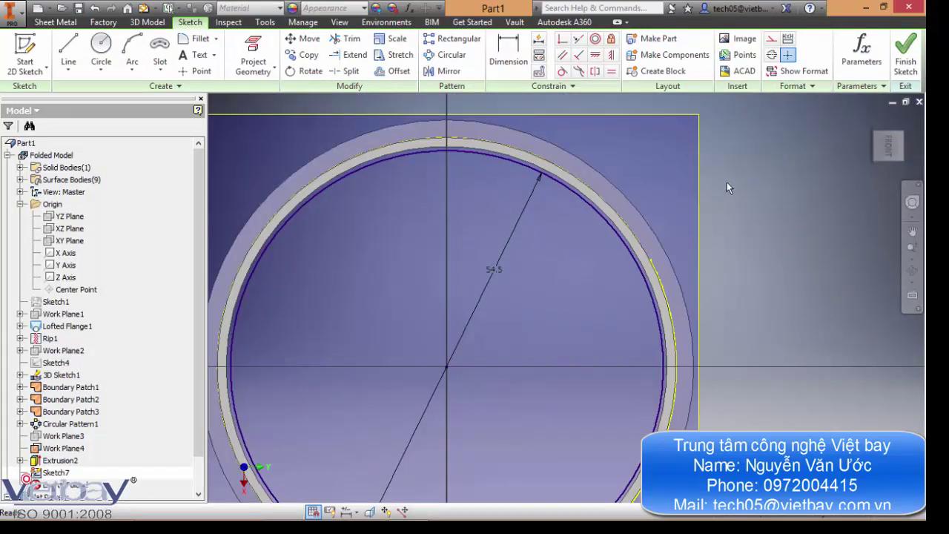
Step: Draw a second circle centred on the origin, reaching out to the rim's inner edge, about 55.4 mm in diameter
left_click(99, 46)
left_click(446, 366)
scroll(445, 136, "up", 3)
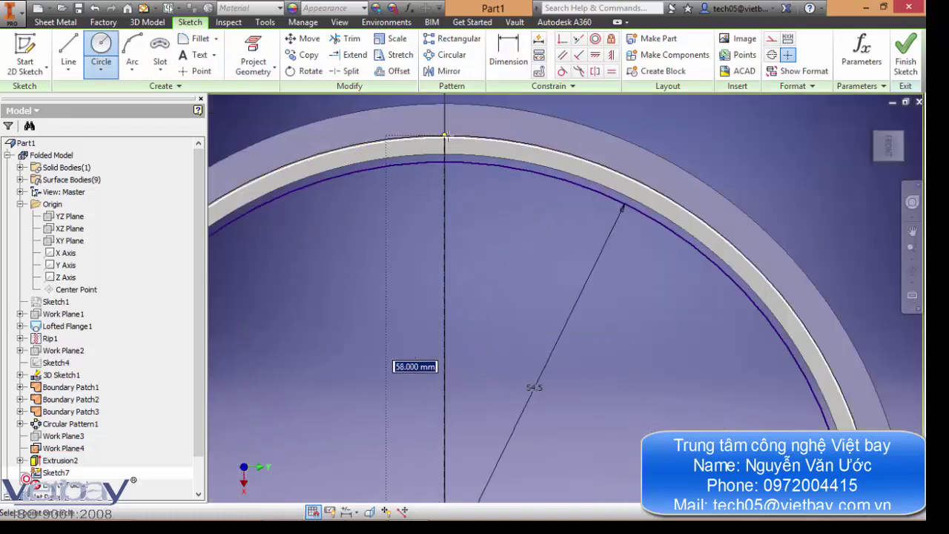
scroll(445, 136, "up", 2)
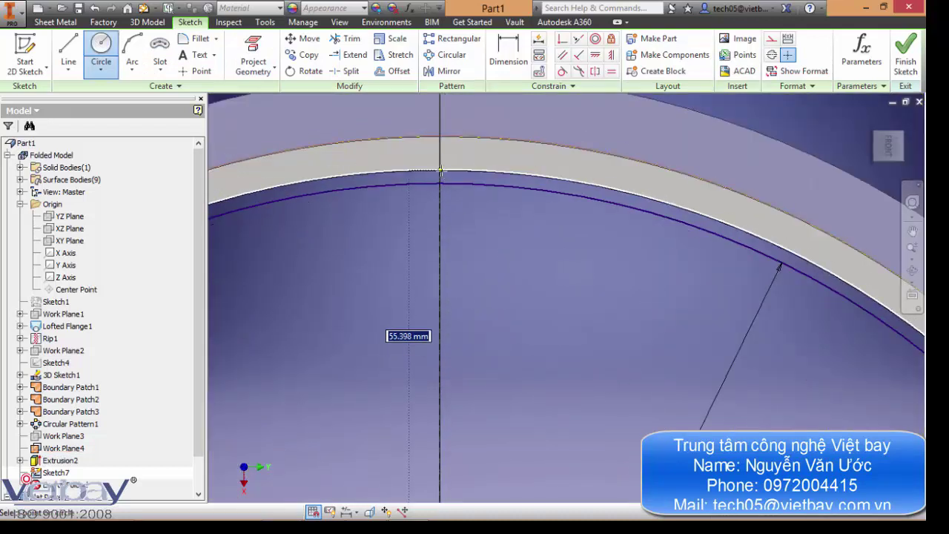
left_click(441, 172)
key("Escape")
scroll(435, 167, "up", 2)
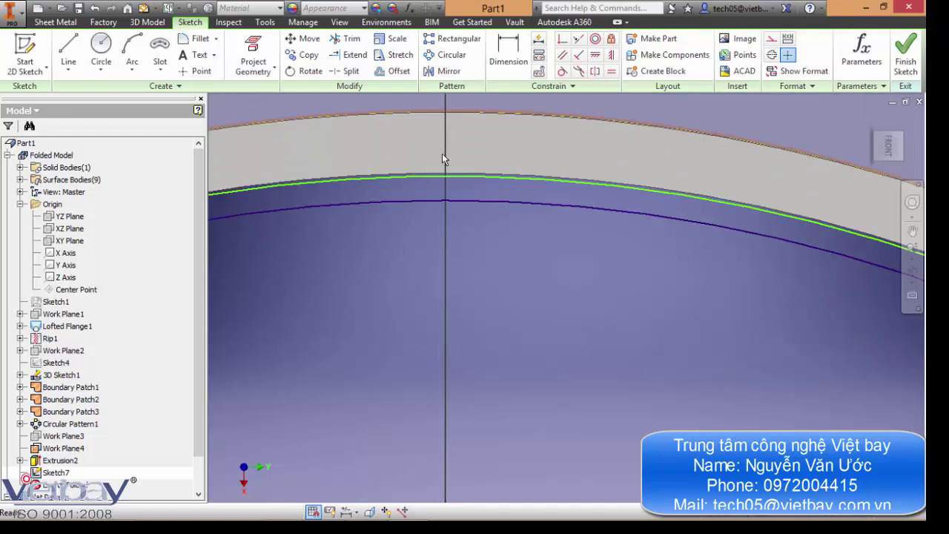
Step: Dimension the diameter of the second circle near the inner rim edge
key("d")
left_click(535, 154)
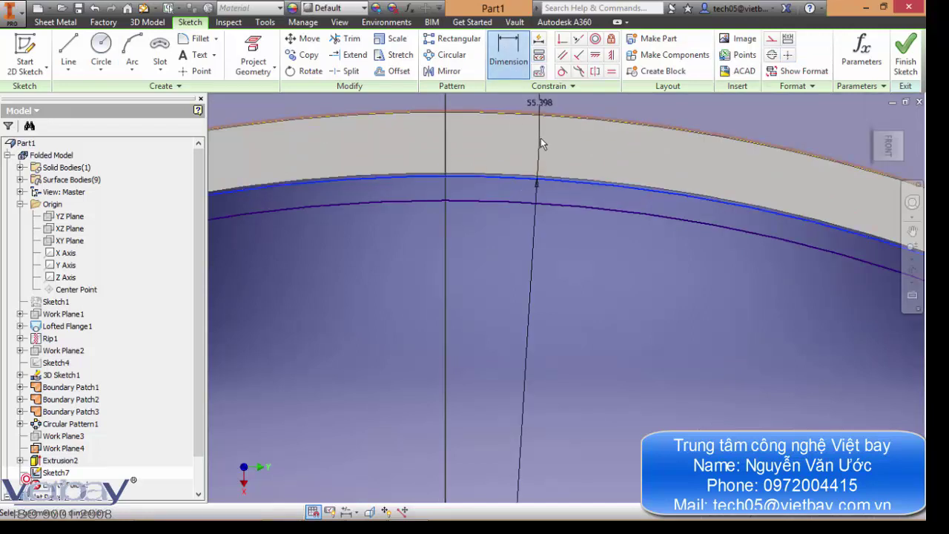
left_click(541, 140)
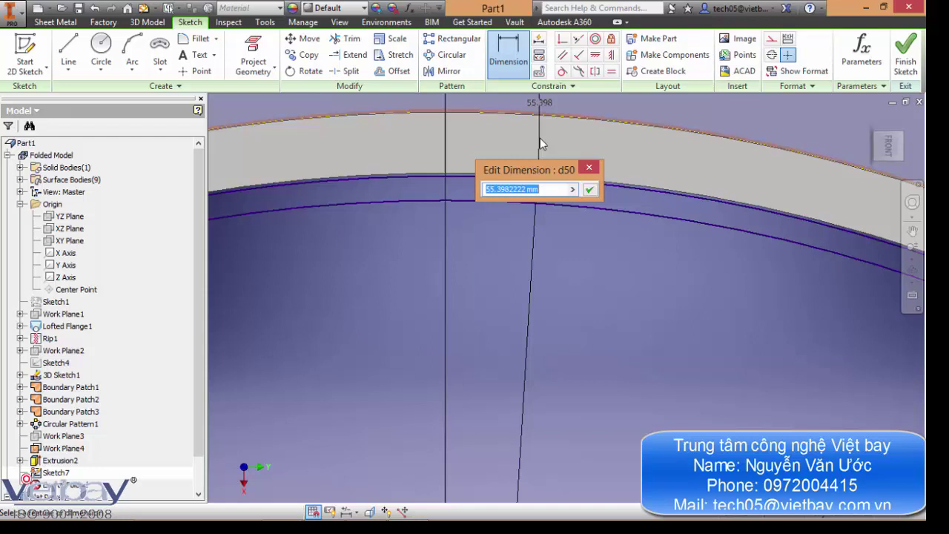
key("Return")
key("Escape")
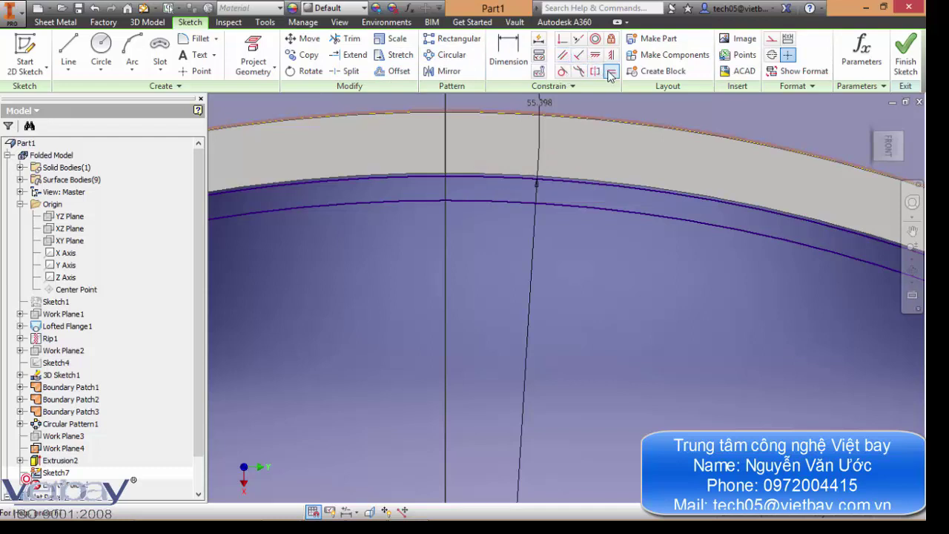
Step: Try to apply an Equal constraint between the second circle and the rim edge, and delete that circle
left_click(528, 186)
left_click(456, 113)
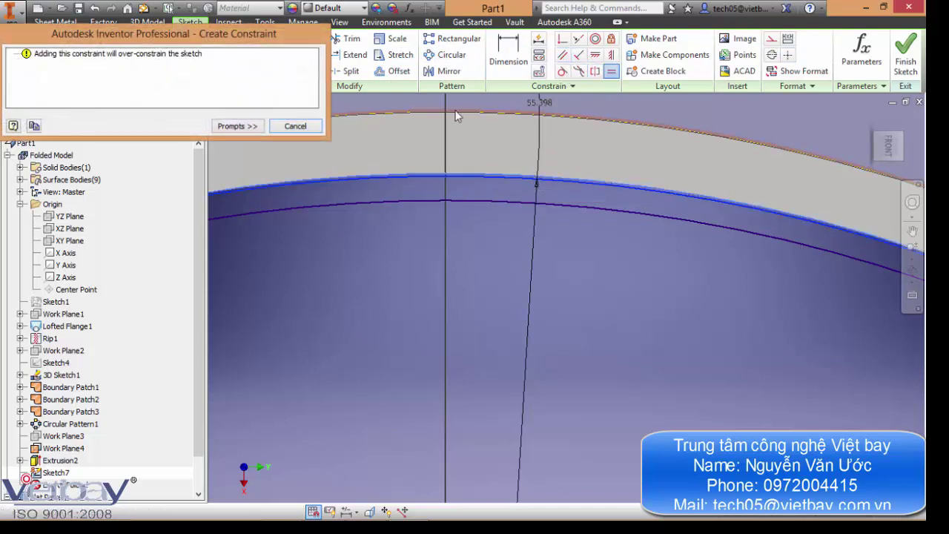
left_click(295, 126)
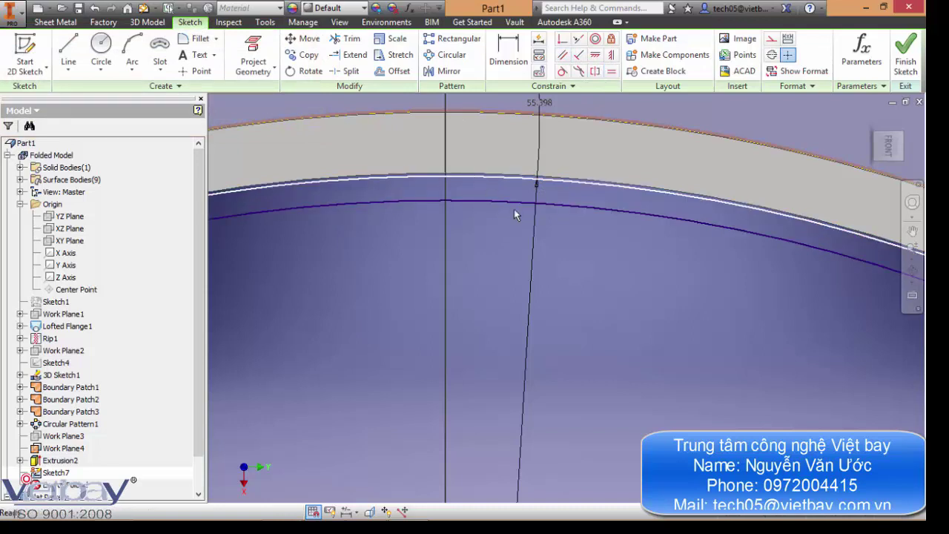
key("Delete")
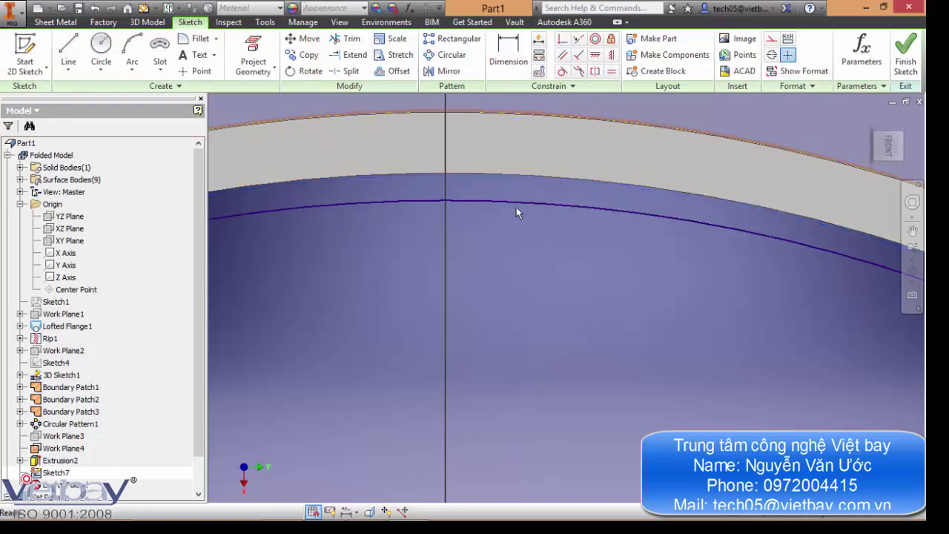
Step: Project the cylinder's inner rim edge into the sketch and delete the 54.5 mm circle
left_click(254, 50)
scroll(568, 152, "down", 5)
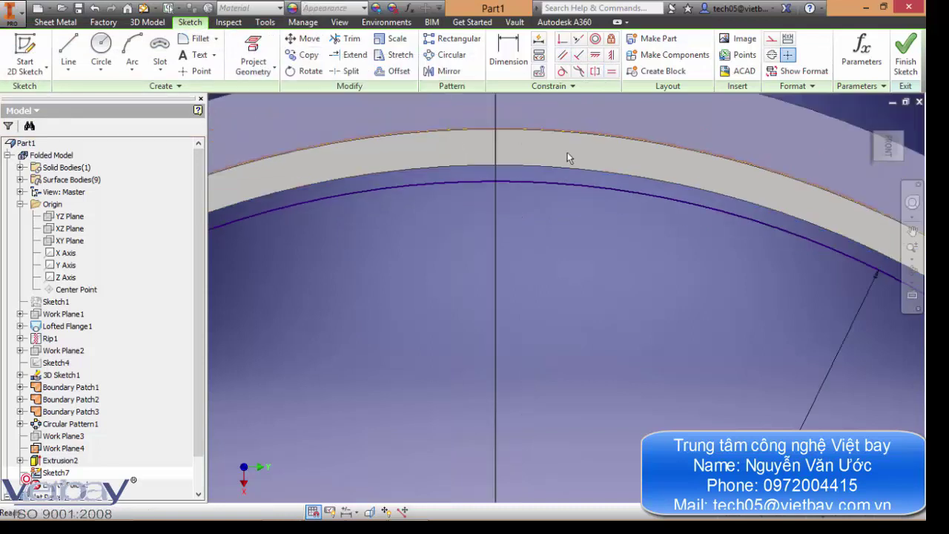
scroll(570, 177, "down", 5)
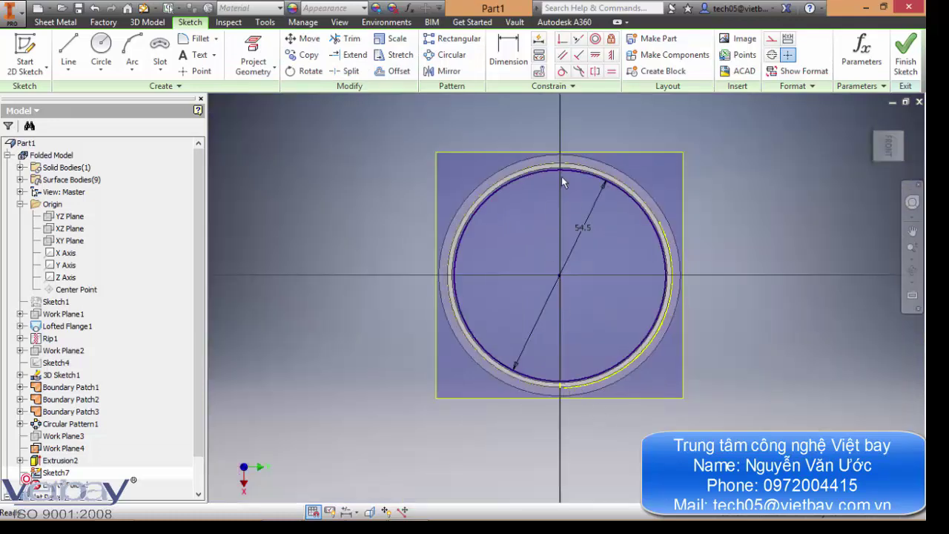
scroll(561, 176, "up", 5)
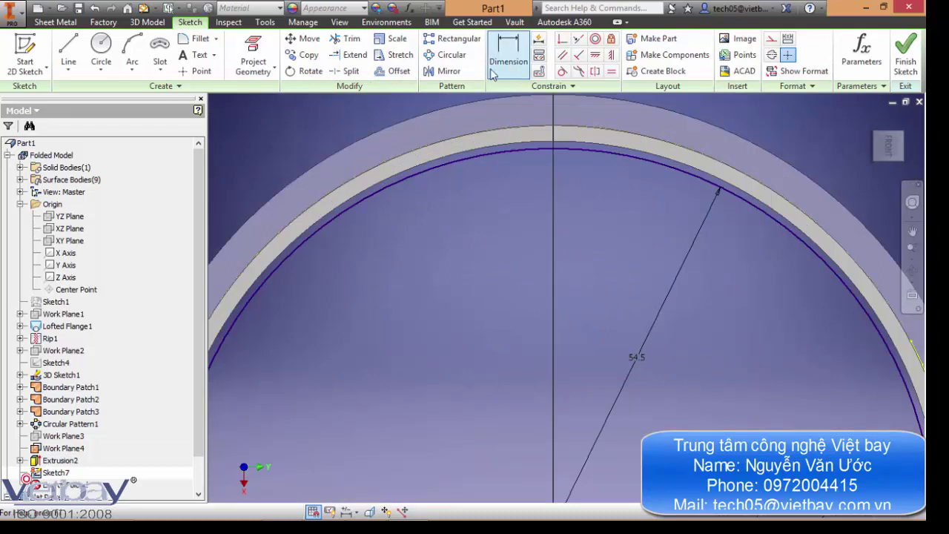
left_click(253, 55)
left_click(629, 153)
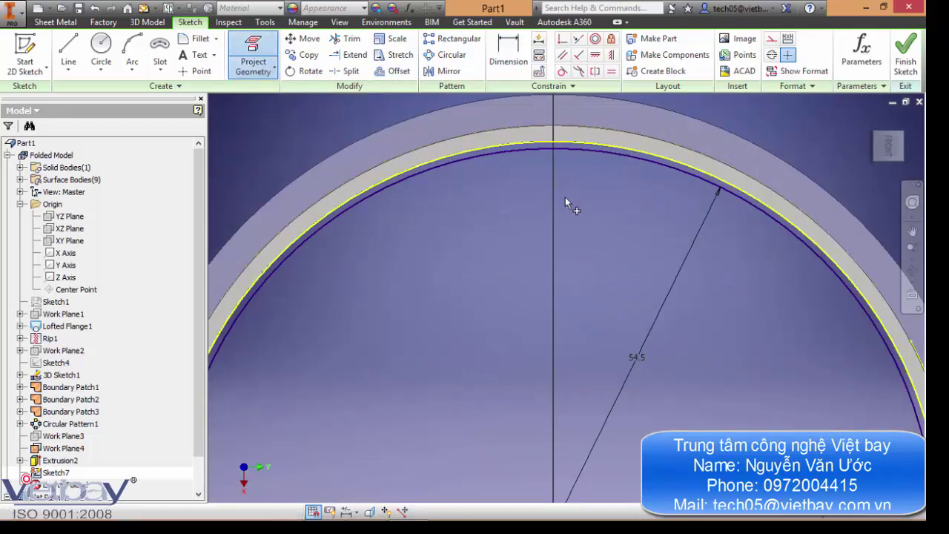
scroll(566, 189, "down", 3)
left_click(576, 165)
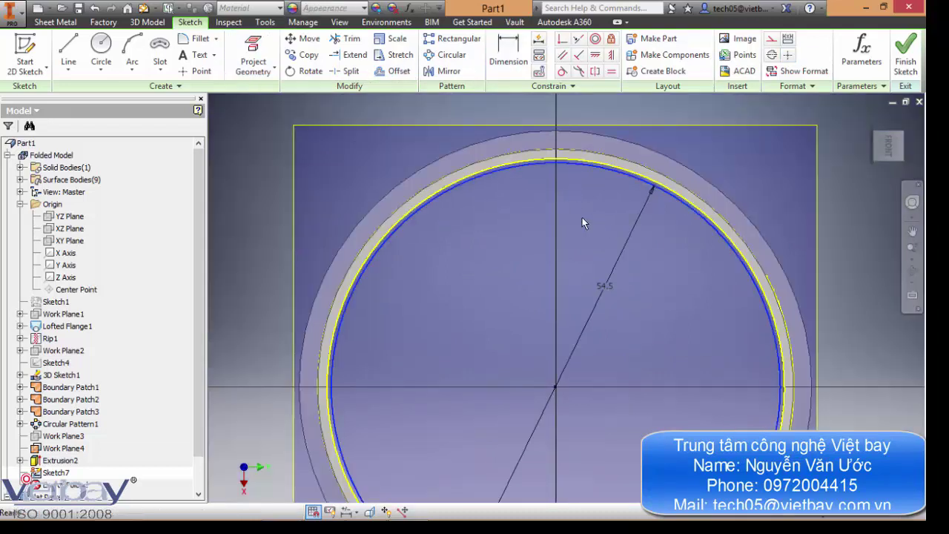
left_click(393, 70)
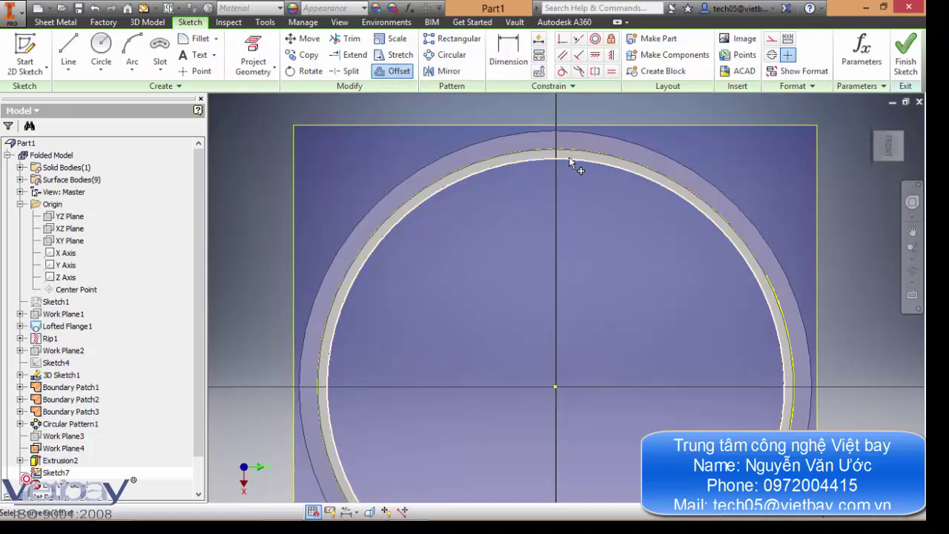
left_click(572, 162)
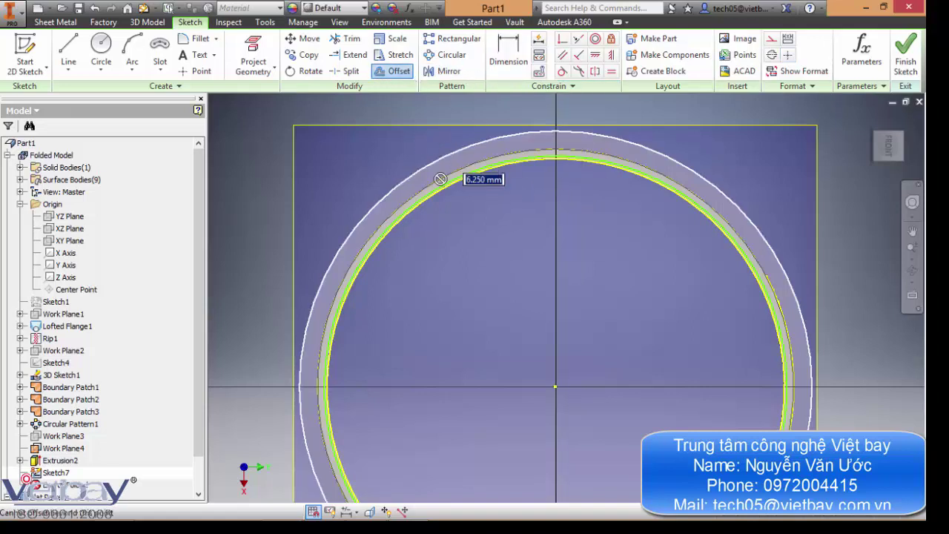
key("Escape")
middle_click_drag(437, 297, 442, 209)
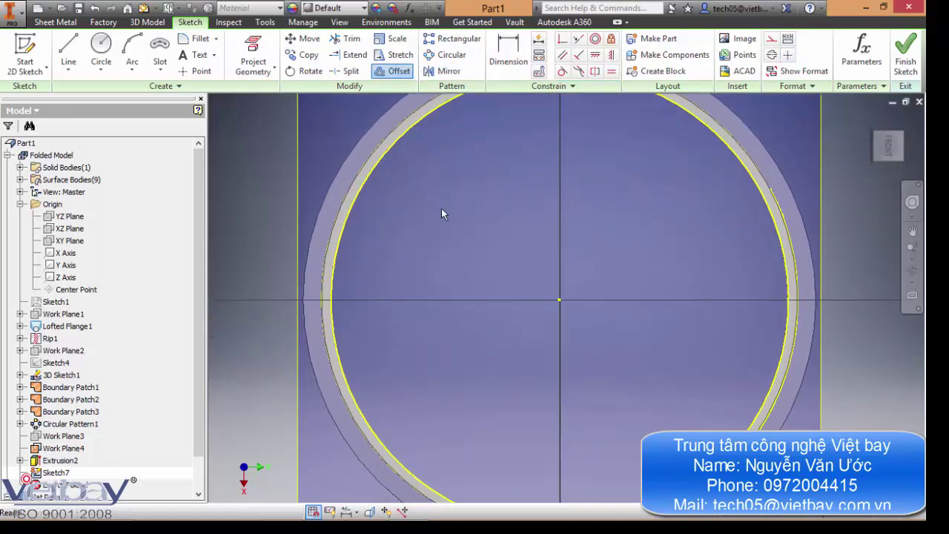
key("Escape")
Step: Draw a circle 54.5 mm in diameter centred on the origin, inside the projected inner rim edge
middle_click_drag(454, 254, 346, 368)
scroll(650, 208, "up", 4)
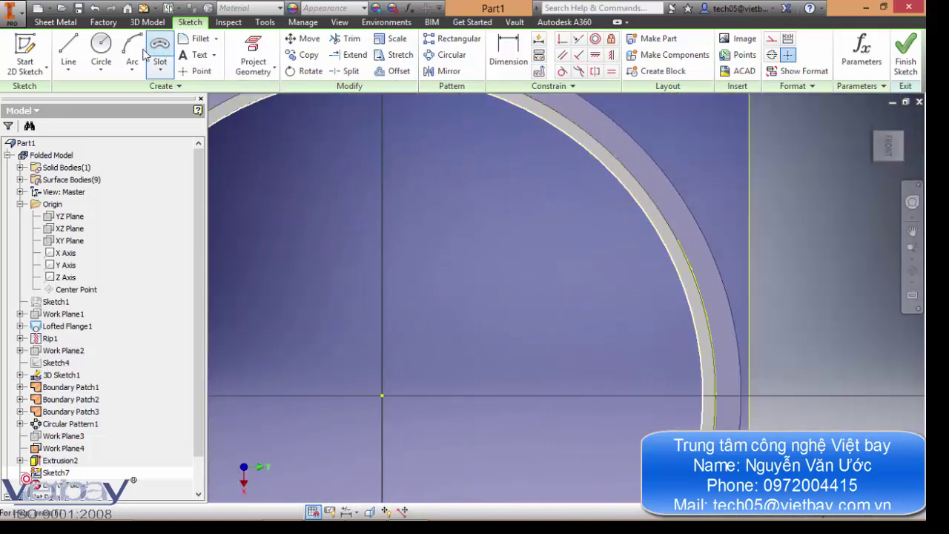
left_click(101, 46)
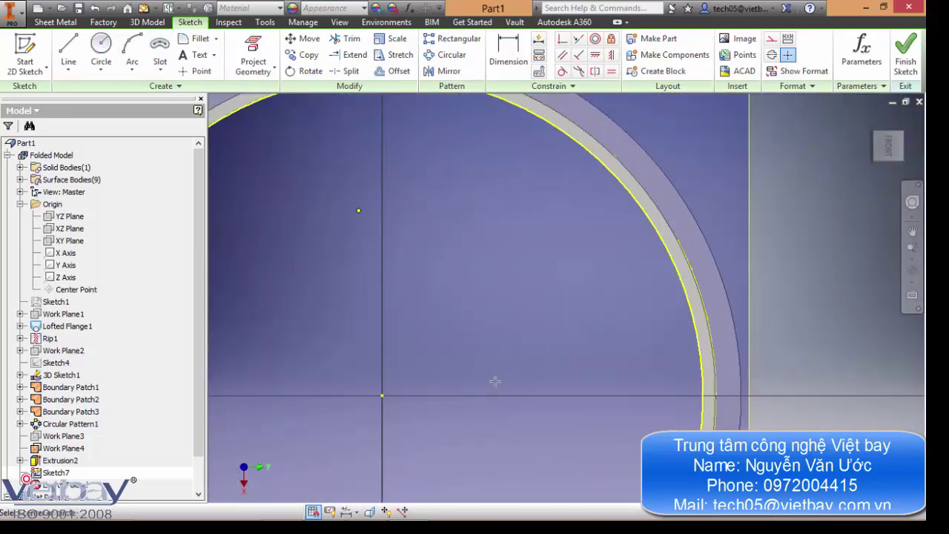
left_click(382, 395)
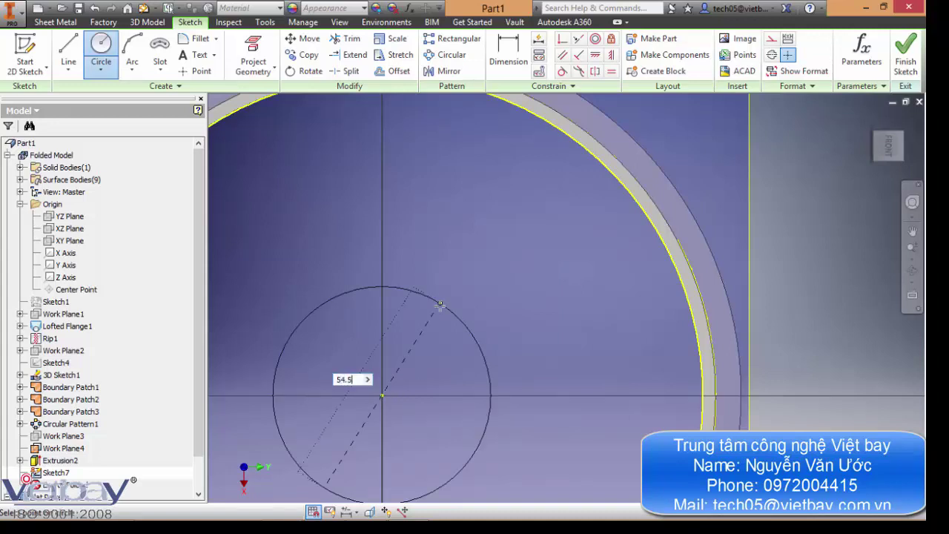
key("Return")
key("Escape")
Step: Examine the gap between the sketched circle and the projected inner rim edge, including the area at the rip seam
scroll(540, 341, "down", 1)
middle_click_drag(541, 343, 605, 223)
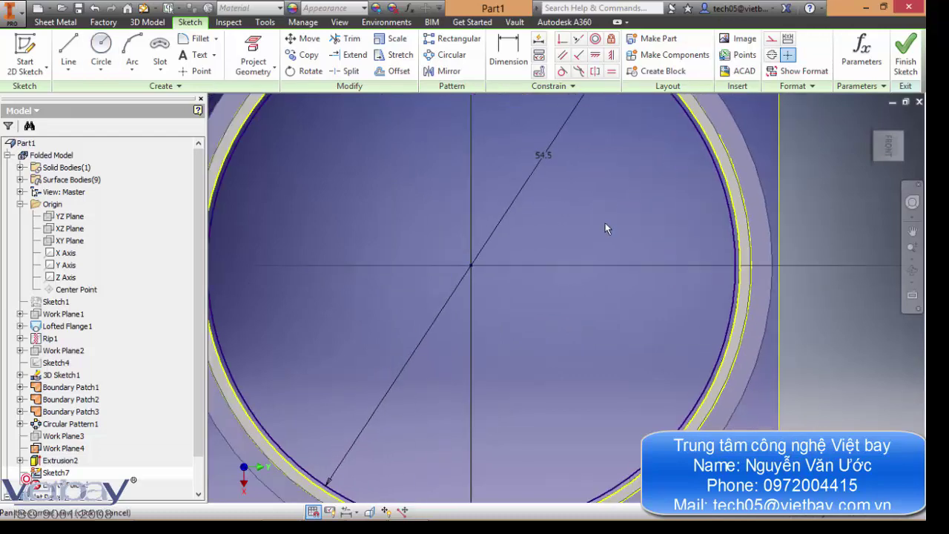
scroll(605, 224, "down", 2)
scroll(343, 246, "up", 6)
scroll(507, 272, "up", 6)
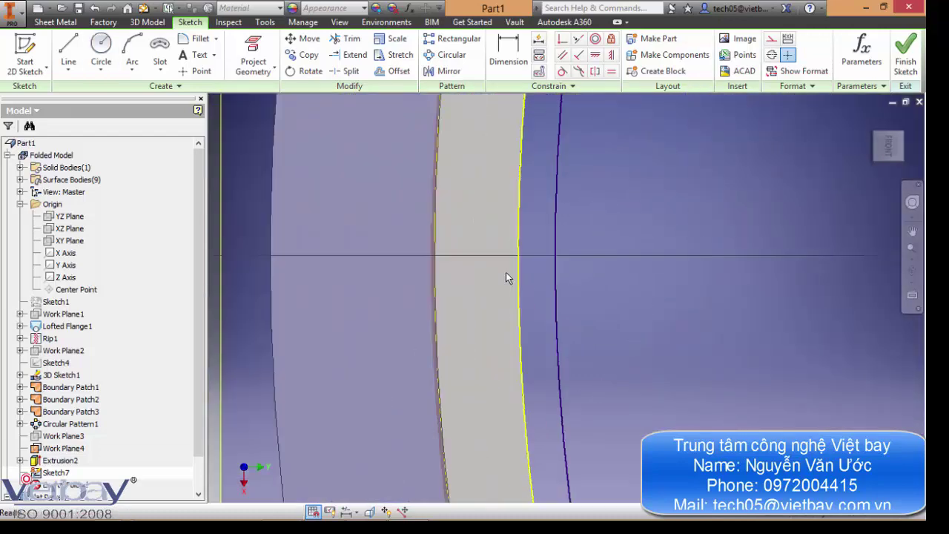
scroll(512, 217, "down", 3)
scroll(511, 220, "down", 3)
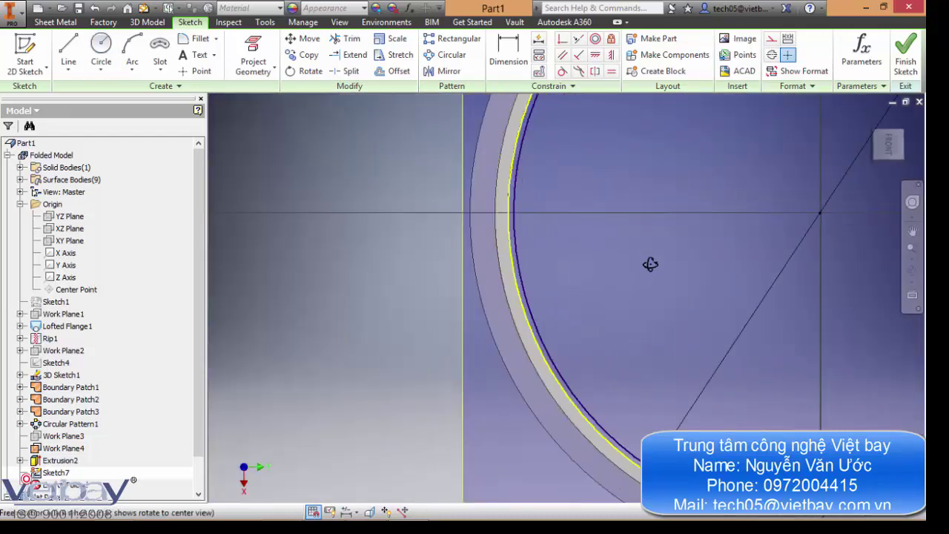
mouse_move(650, 262)
middle_mouse_down("shift")
mouse_move(646, 250)
mouse_move(718, 299)
mouse_move(615, 180)
mouse_move(566, 195)
mouse_move(553, 226)
middle_mouse_up("shift")
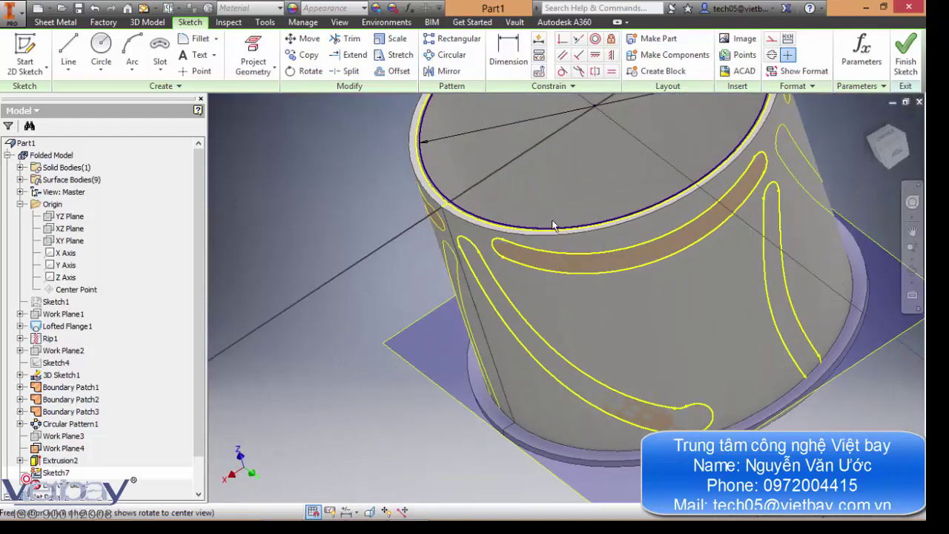
left_click(886, 139)
scroll(465, 296, "up", 5)
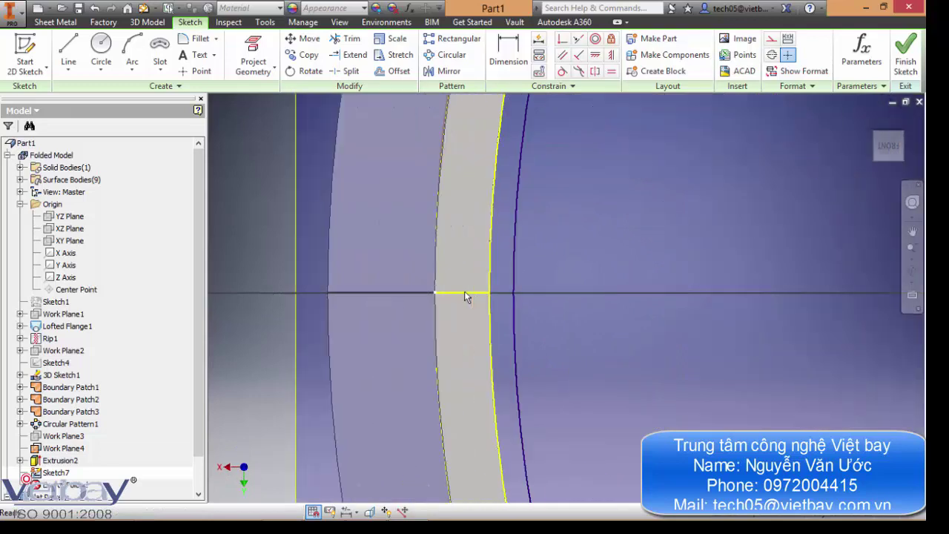
scroll(508, 297, "up", 3)
scroll(333, 279, "up", 2)
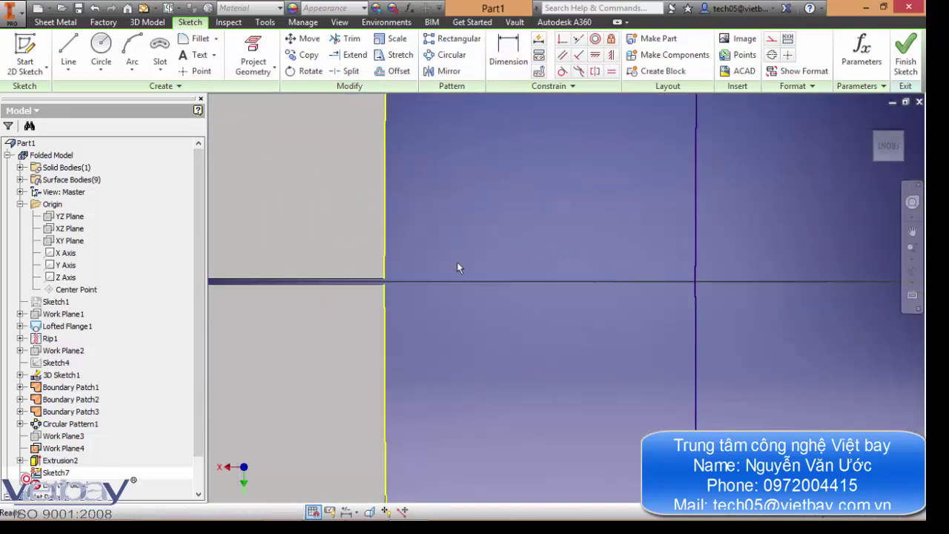
key("l")
left_click(385, 281)
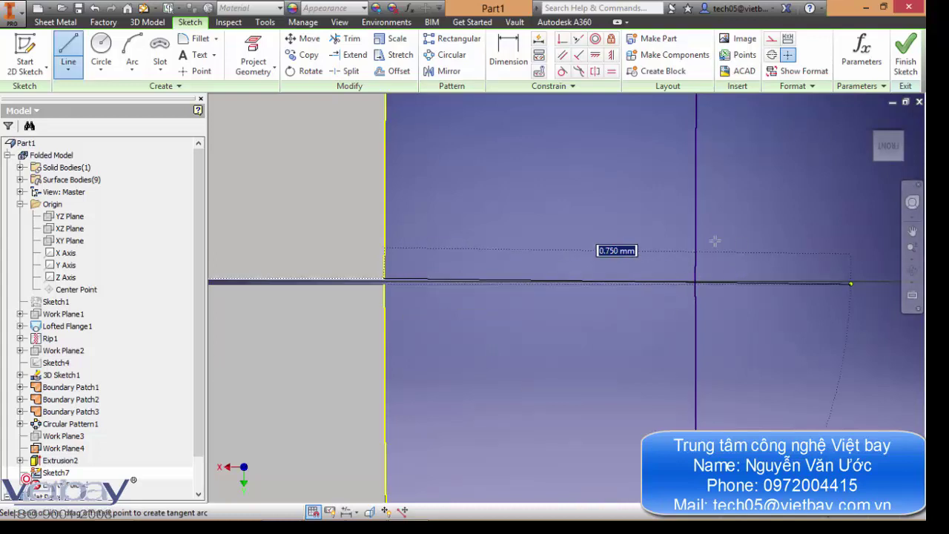
middle_click_drag(496, 260, 573, 229)
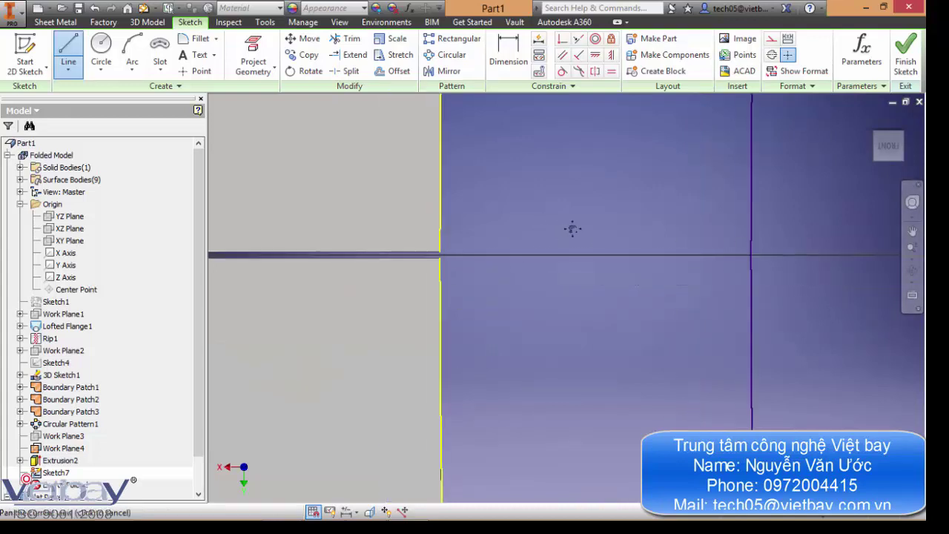
scroll(577, 222, "up", 3)
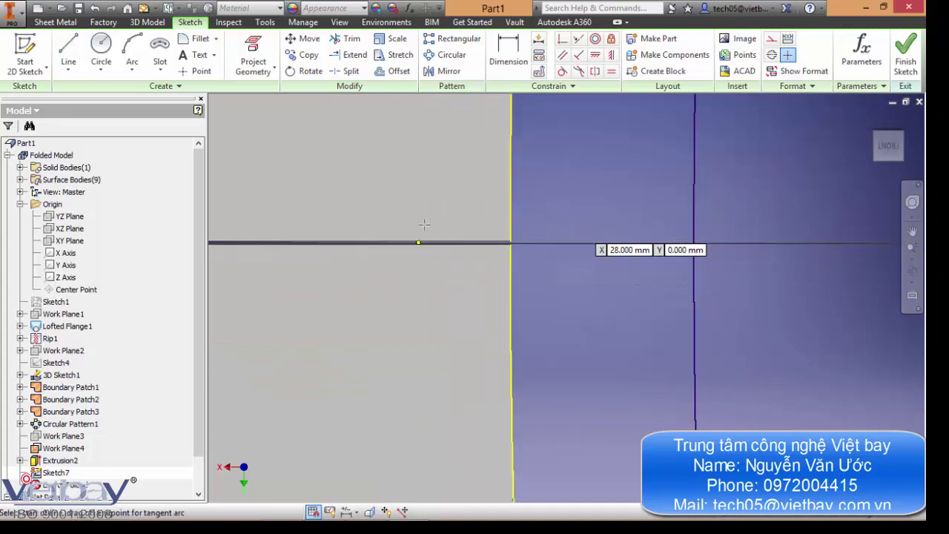
Step: Draw a horizontal line from the rip's upper corner on the projected inner rim edge to just past the 54.5 mm circle
key("l")
scroll(445, 226, "down", 1)
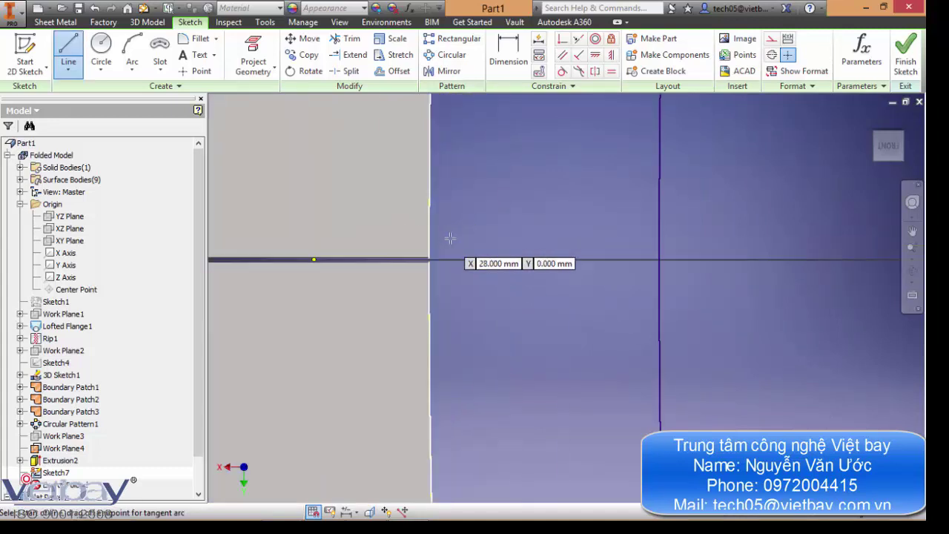
left_click(431, 259)
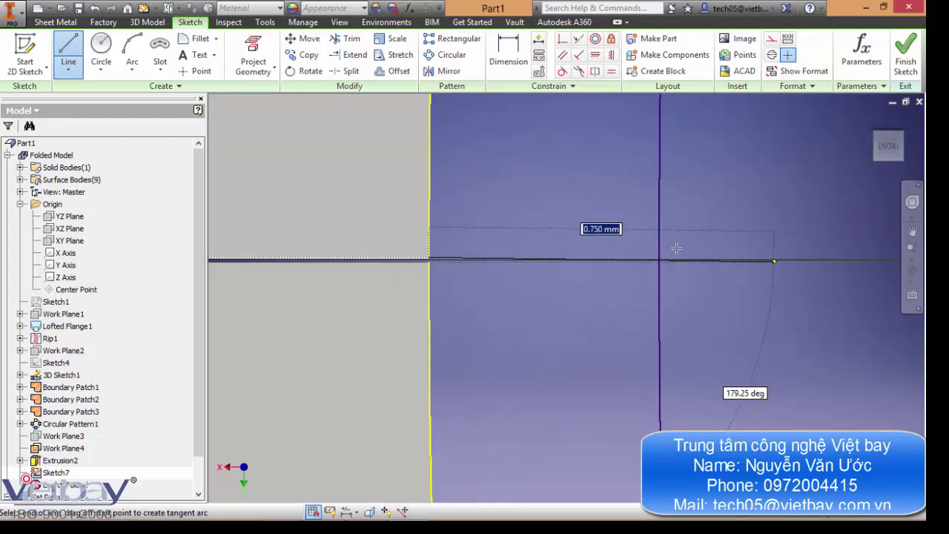
left_click_drag(683, 256, 683, 256)
key("Escape")
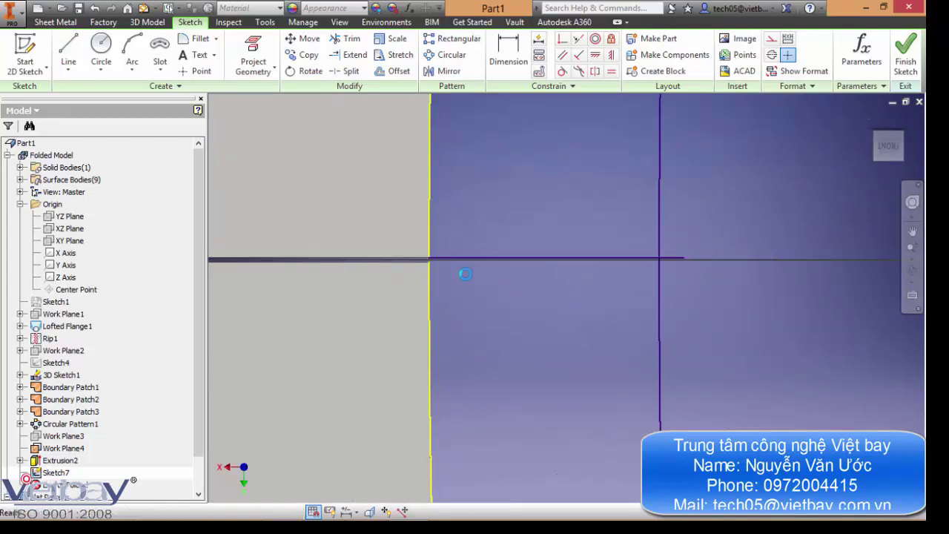
Step: Draw a parallel horizontal line from the rip's lower corner on the inner rim edge to just past the circle
scroll(474, 276, "up", 3)
middle_click_drag(507, 284, 371, 286)
key("l")
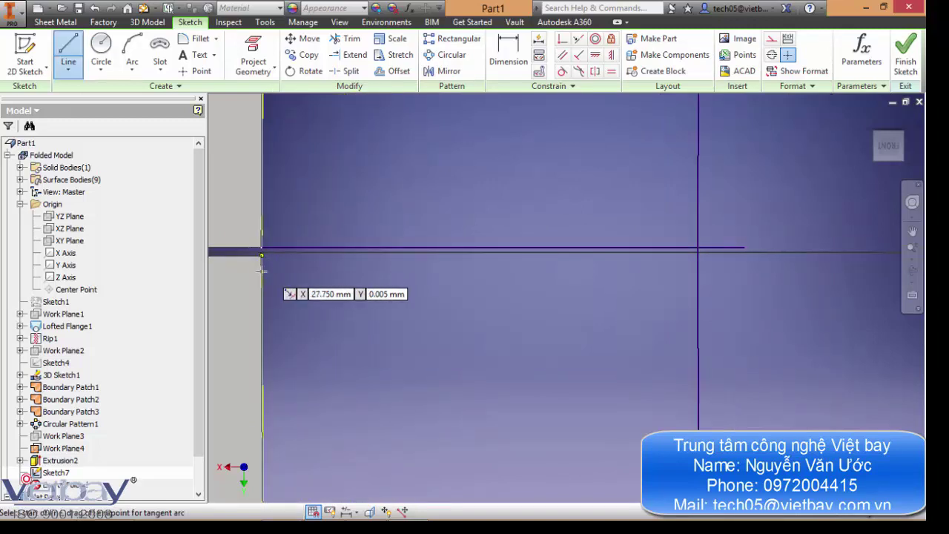
left_click(262, 256)
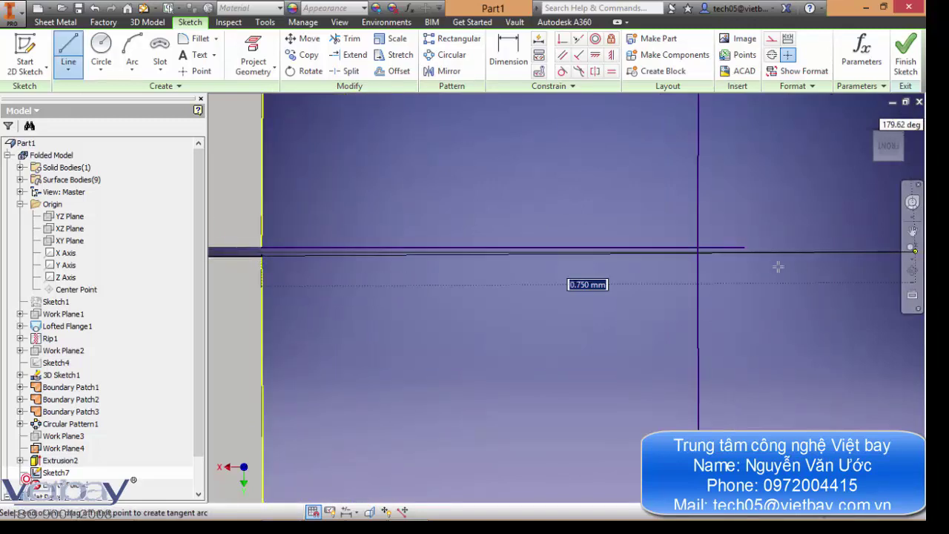
left_click(726, 255)
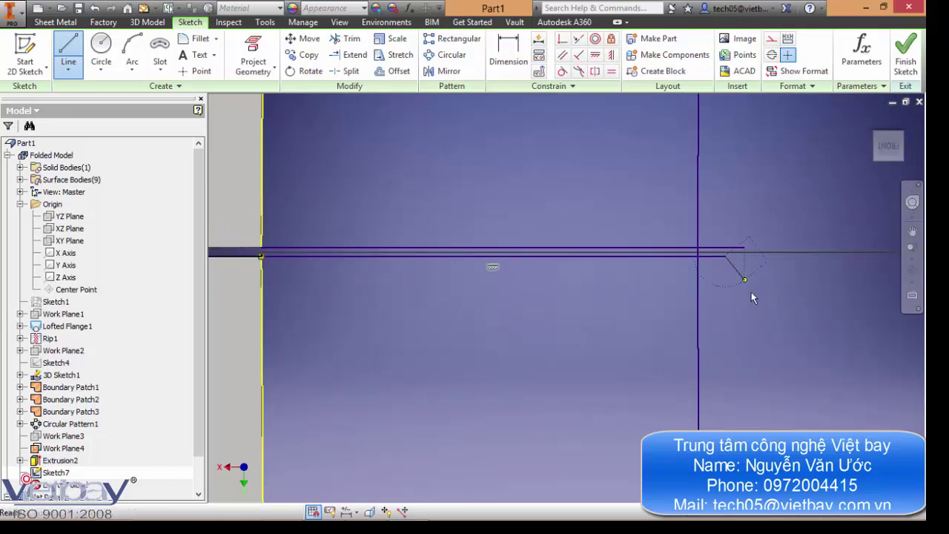
key("Escape")
Step: Trim the line ends protruding beyond the 54.5 mm circle and the short circle segment between the two lines
scroll(433, 270, "down", 3)
mouse_move(371, 287)
middle_mouse_down()
mouse_move(504, 288)
mouse_move(478, 303)
middle_mouse_up()
left_click(426, 267)
key("Delete")
left_click_drag(478, 302, 395, 299)
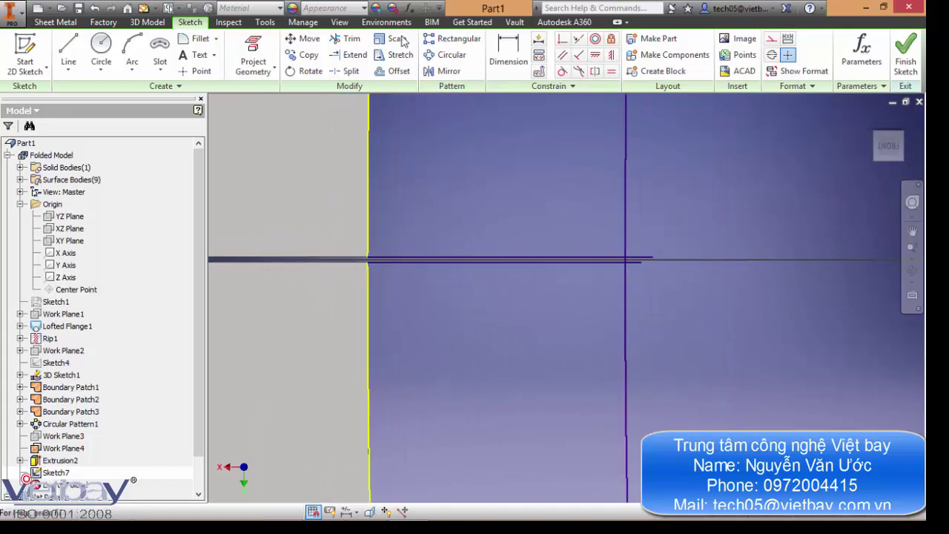
left_click(337, 40)
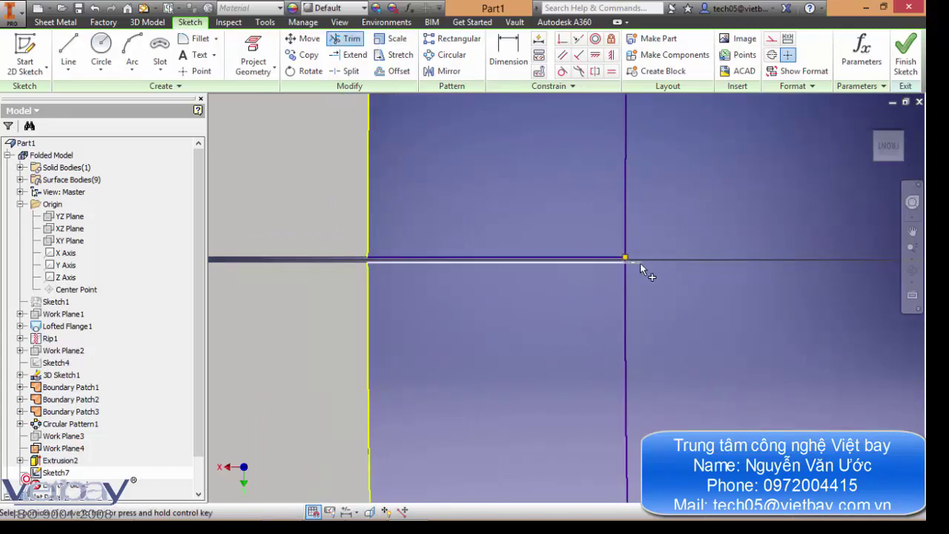
left_click(640, 262)
scroll(644, 260, "down", 5)
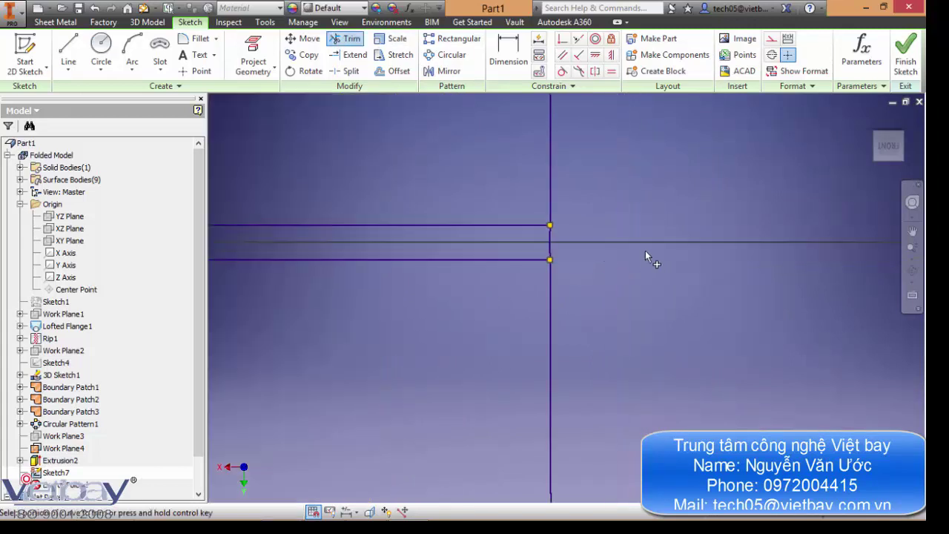
left_click(552, 245)
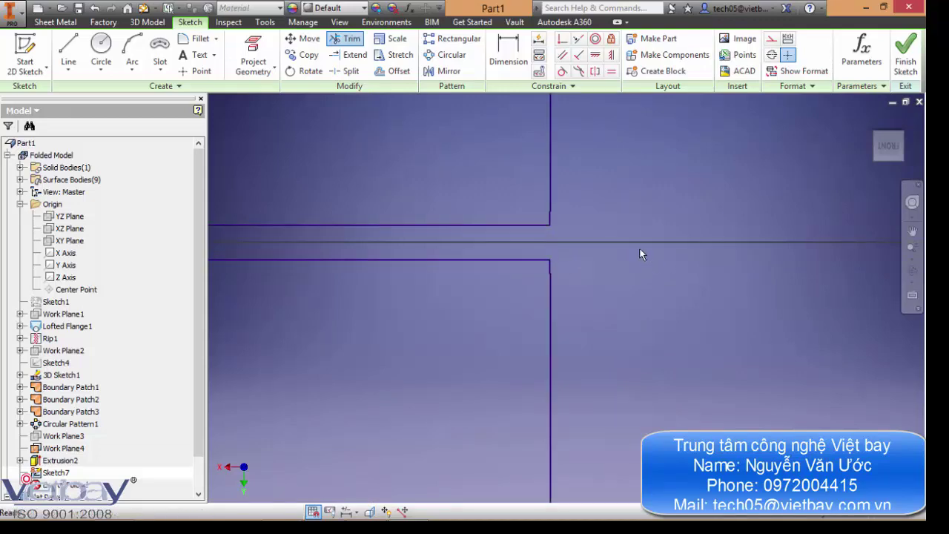
Step: Finish the sketch and extrude the thin ring profile 1.3 mm down into the cylinder, joined to the body
scroll(643, 253, "up", 6)
left_click(906, 68)
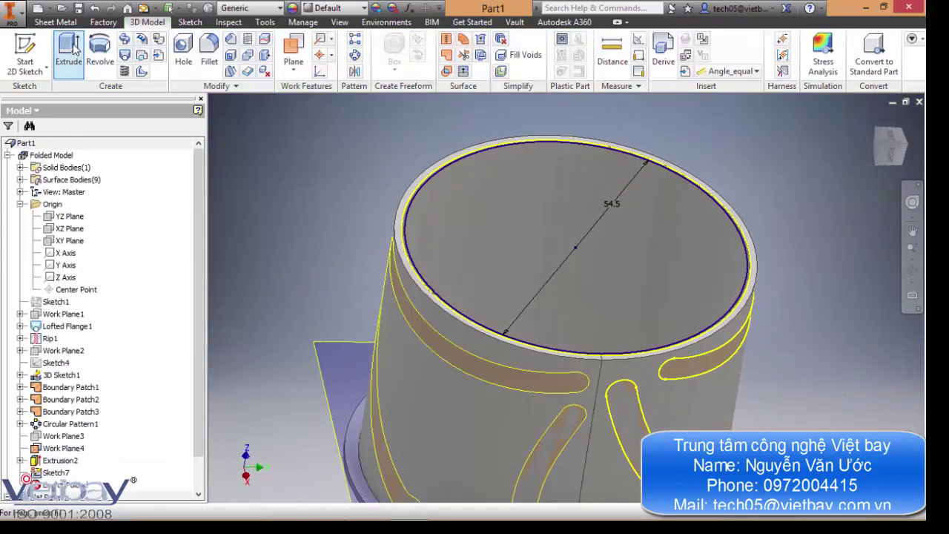
left_click(68, 51)
scroll(406, 257, "down", 3)
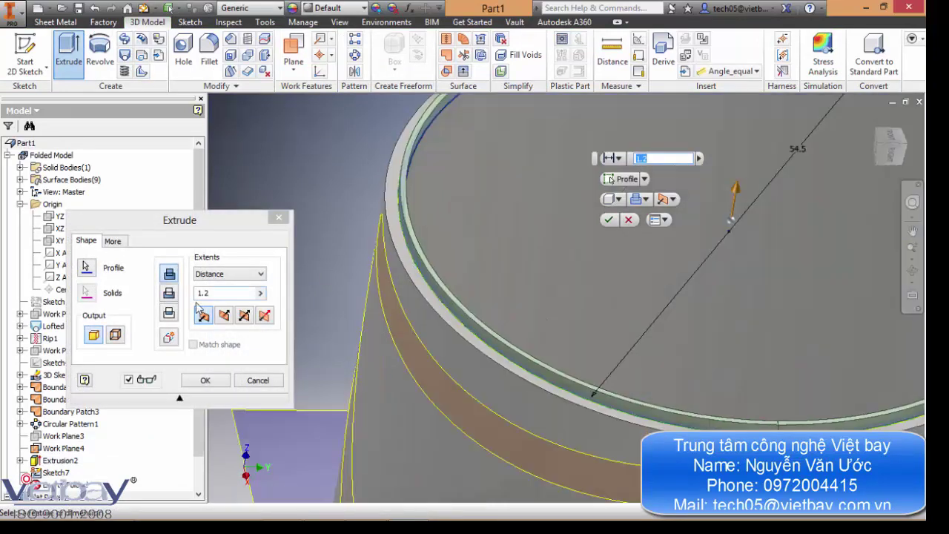
left_click(225, 317)
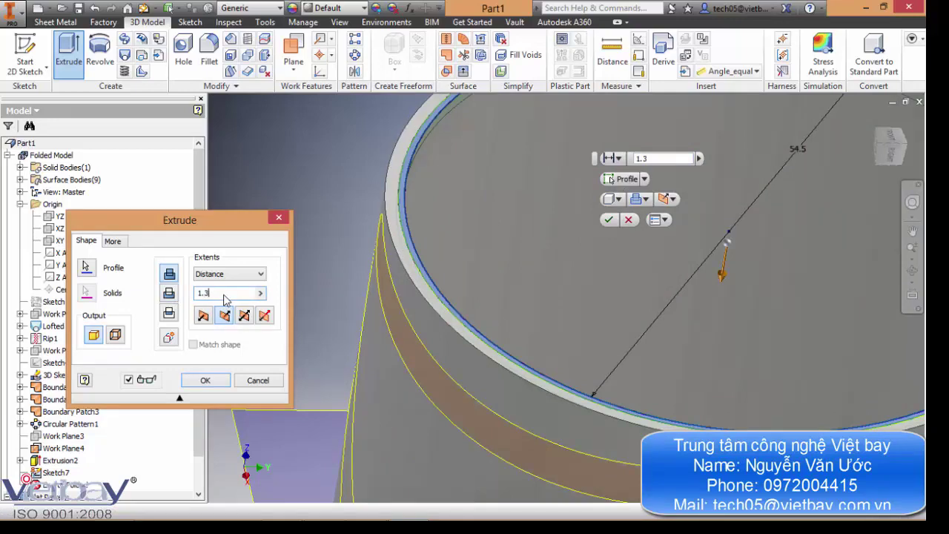
left_click(205, 381)
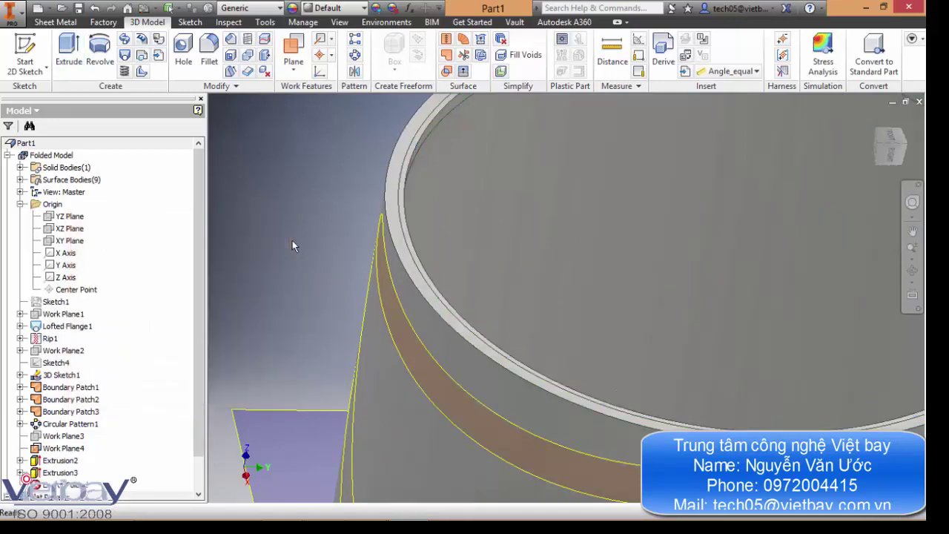
Step: Hide the work plane at the cylinder's lower rim
scroll(402, 173, "up", 3)
scroll(655, 231, "down", 2)
middle_click_drag(654, 231, 396, 296, "shift")
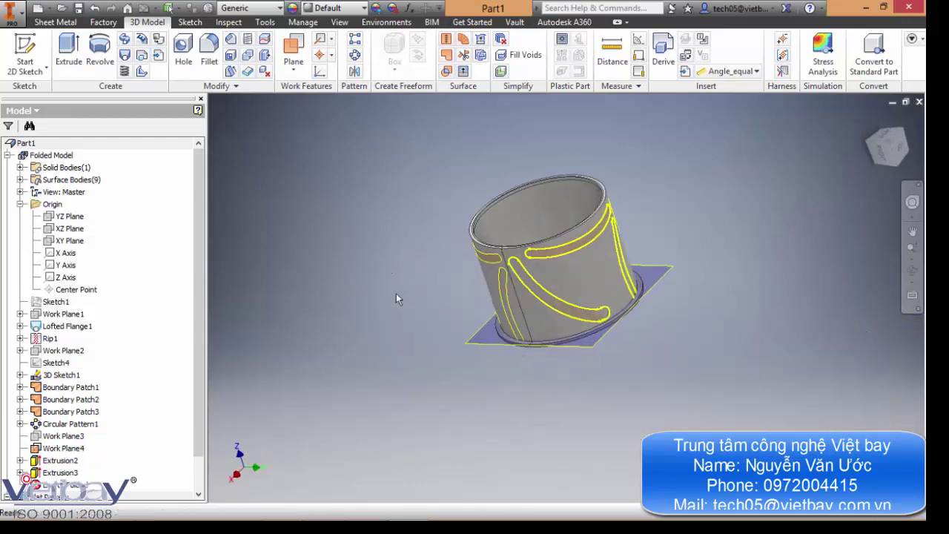
right_click(586, 345)
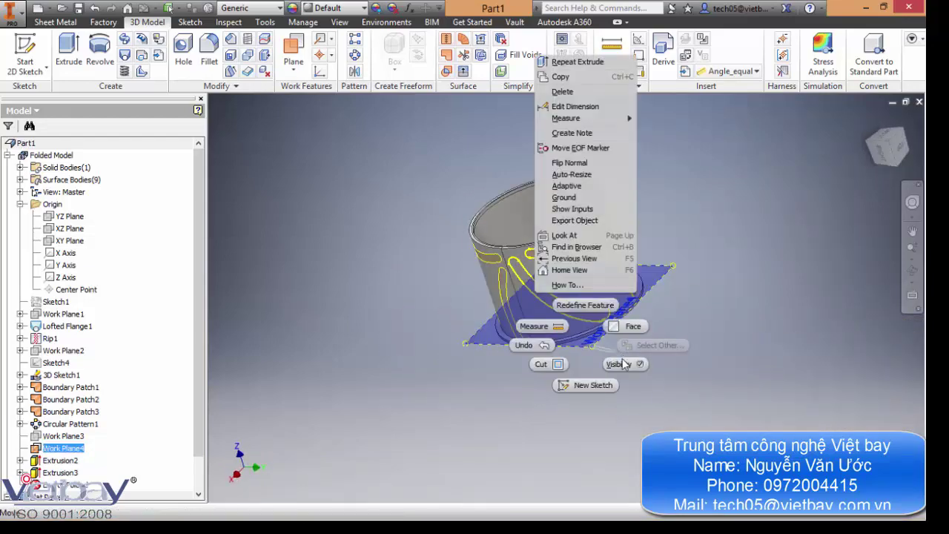
left_click(620, 364)
Step: Cut the diagonal patch beside the rip seam through the cylinder wall with a 7 mm symmetric Thicken/Offset
middle_click_drag(689, 261, 630, 223, "shift")
scroll(629, 221, "down", 3)
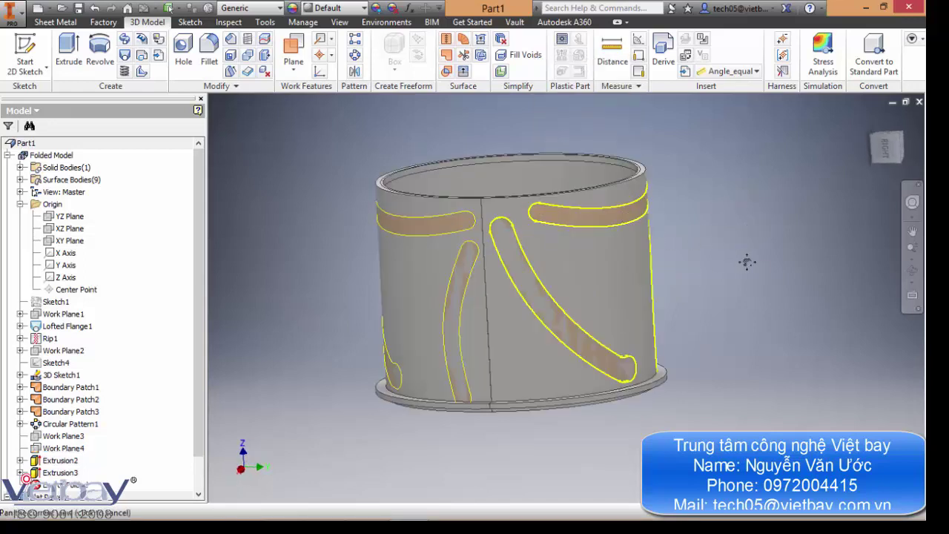
middle_click_drag(746, 262, 692, 249, "shift")
left_click(247, 71)
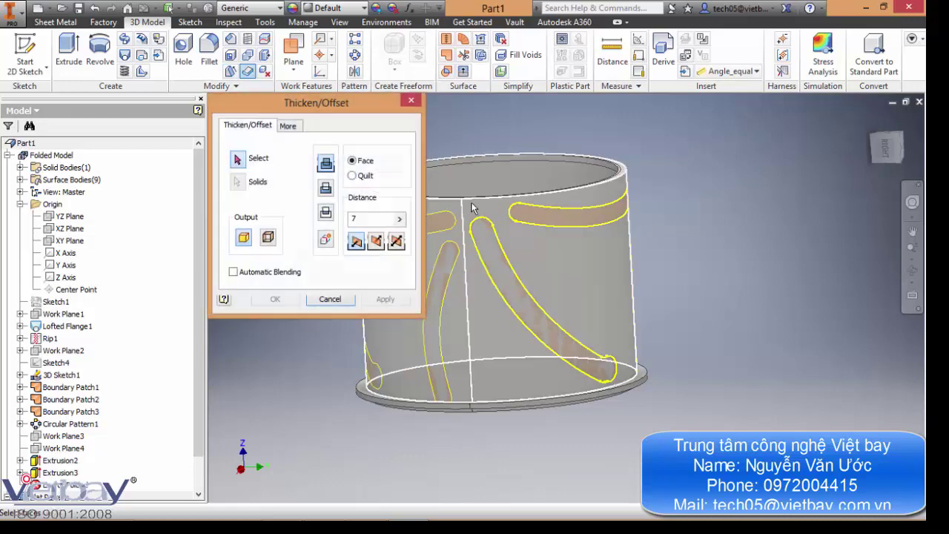
scroll(804, 263, "down", 3)
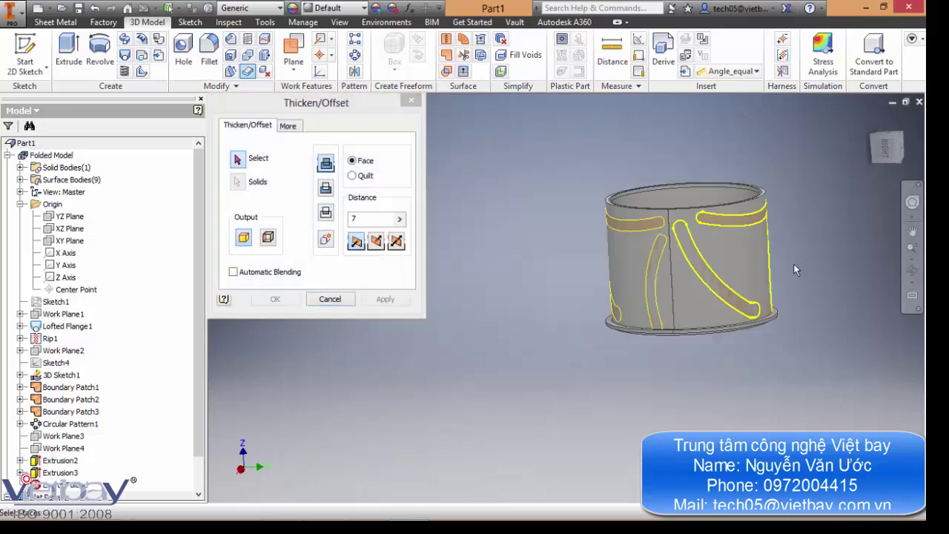
middle_click_drag(795, 268, 734, 283, "shift")
scroll(658, 272, "down", 3)
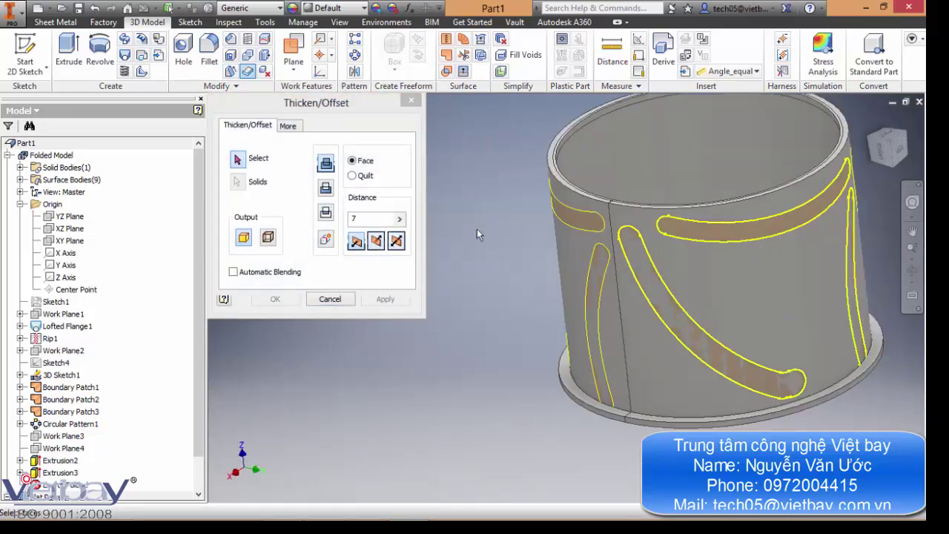
left_click(651, 289)
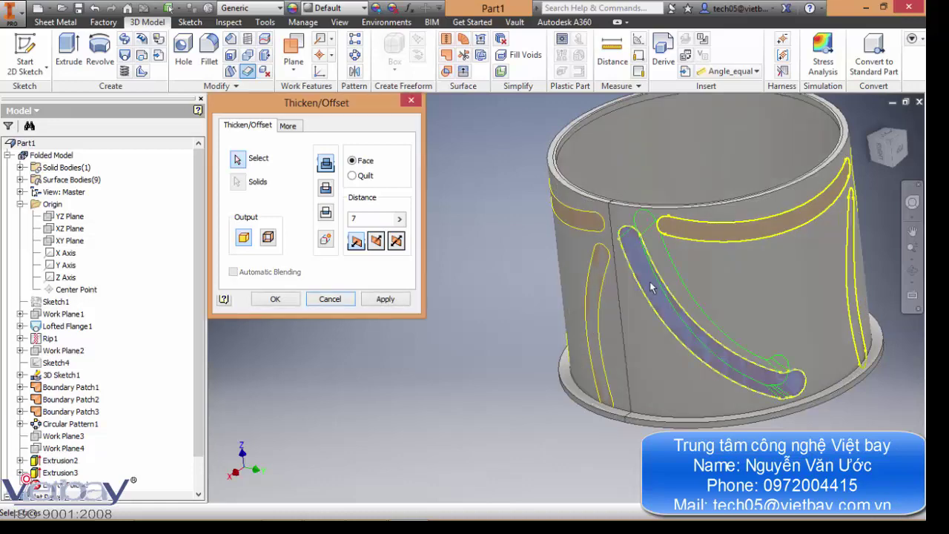
left_click(327, 189)
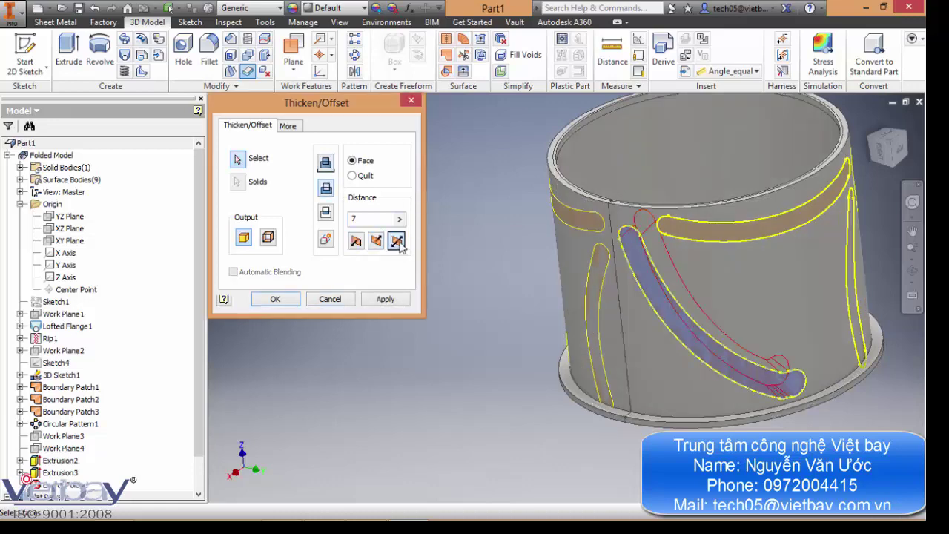
left_click(398, 242)
middle_click_drag(604, 307, 560, 302, "shift")
left_click(381, 300)
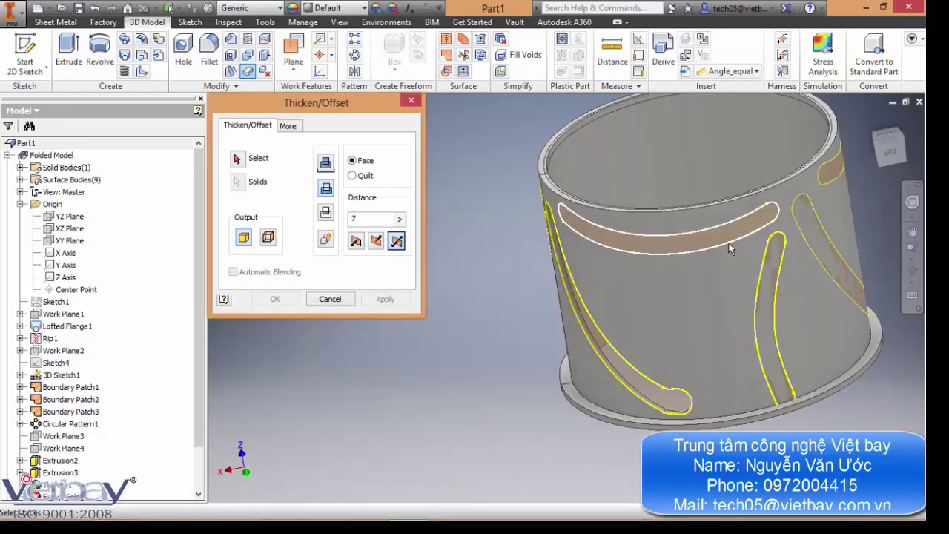
Step: Cut the adjacent horizontal and steep patches and the following diagonal and horizontal patches through the wall with the 7 mm symmetric Thicken
left_click(729, 249)
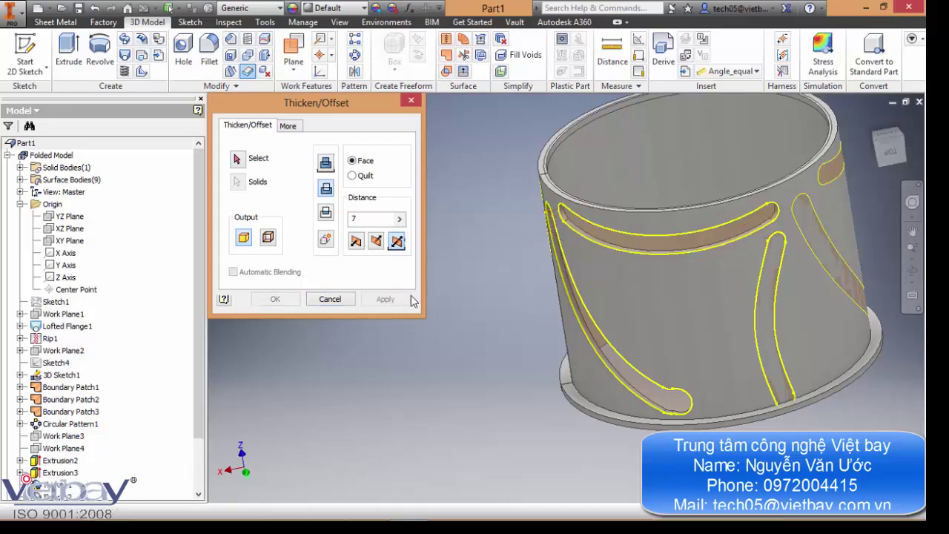
left_click(760, 295)
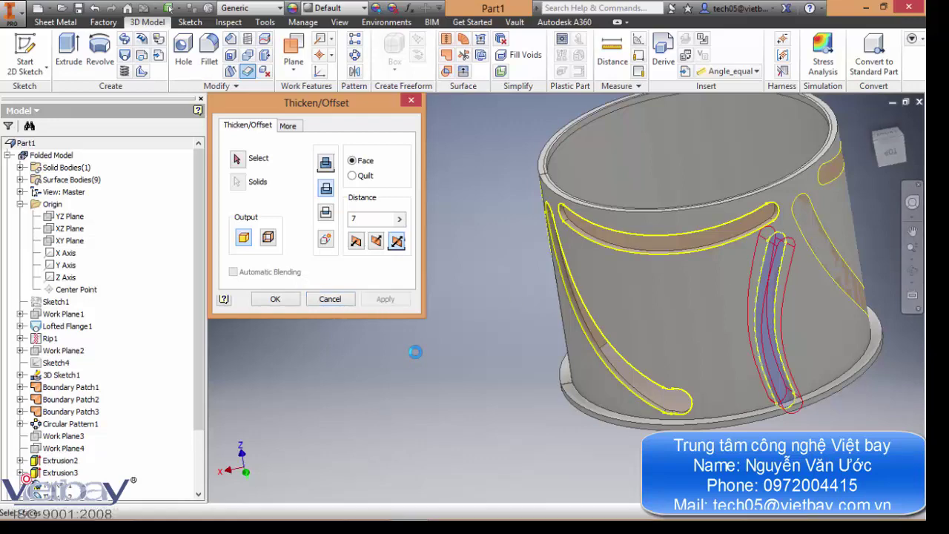
middle_click_drag(661, 276, 563, 280)
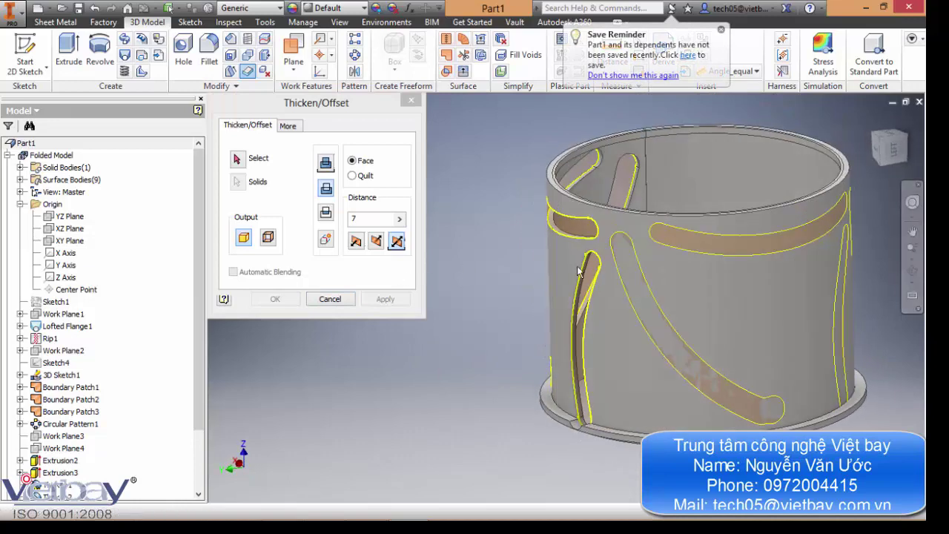
left_click(620, 261)
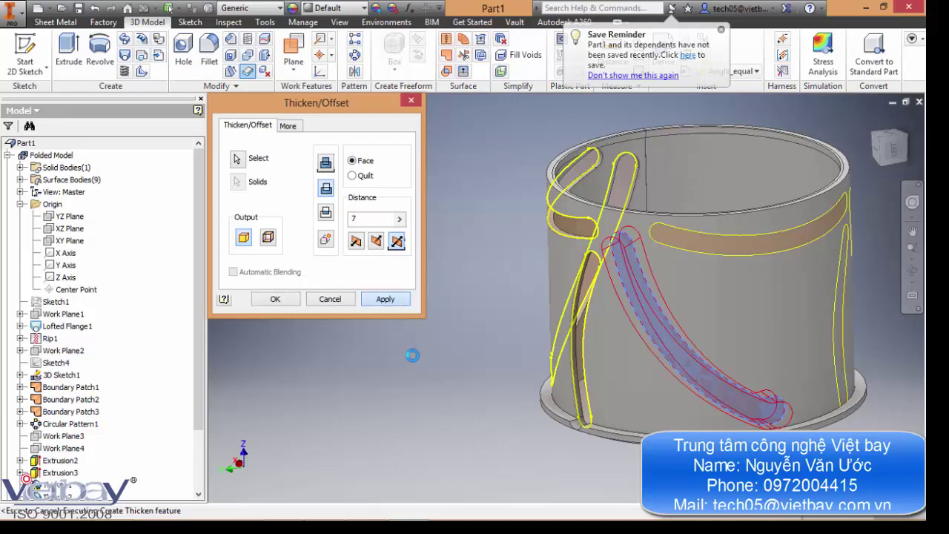
left_click(753, 242)
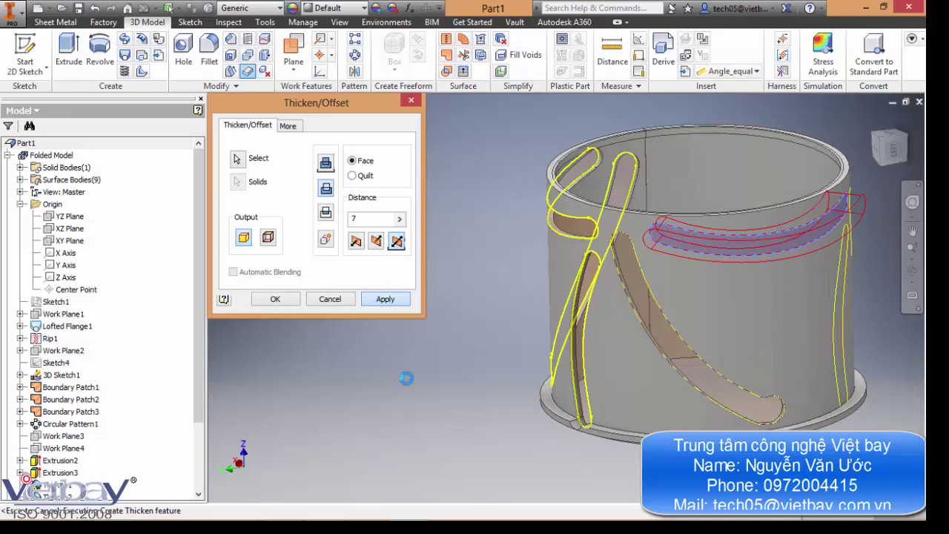
Step: Cut the steep patch below the second horizontal slot through the wall with the 7 mm symmetric Thicken
middle_click_drag(673, 343, 644, 333)
scroll(610, 343, "down", 3)
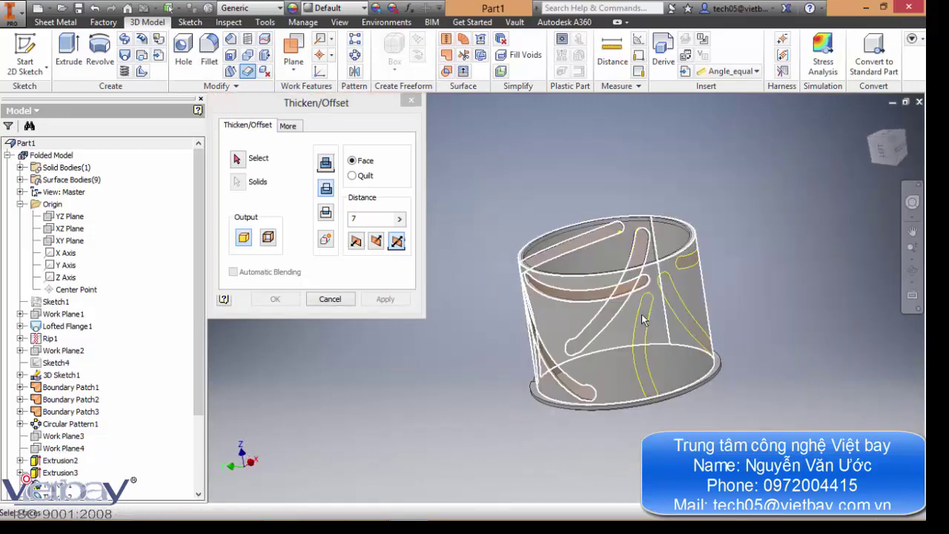
left_click(639, 319)
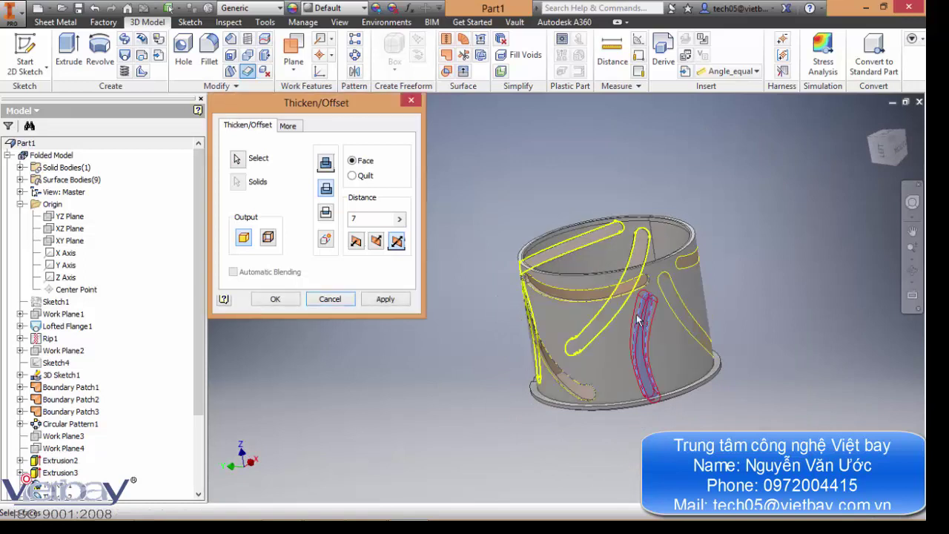
left_click(376, 300)
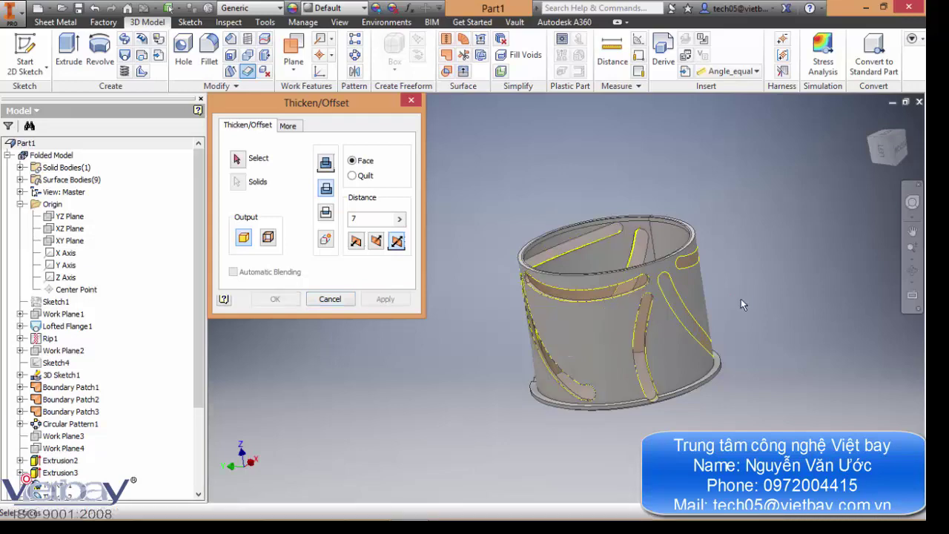
Step: Cut the remaining diagonal patch and the next horizontal and steep patches through the wall with the 7 mm symmetric Thicken
left_click(683, 303)
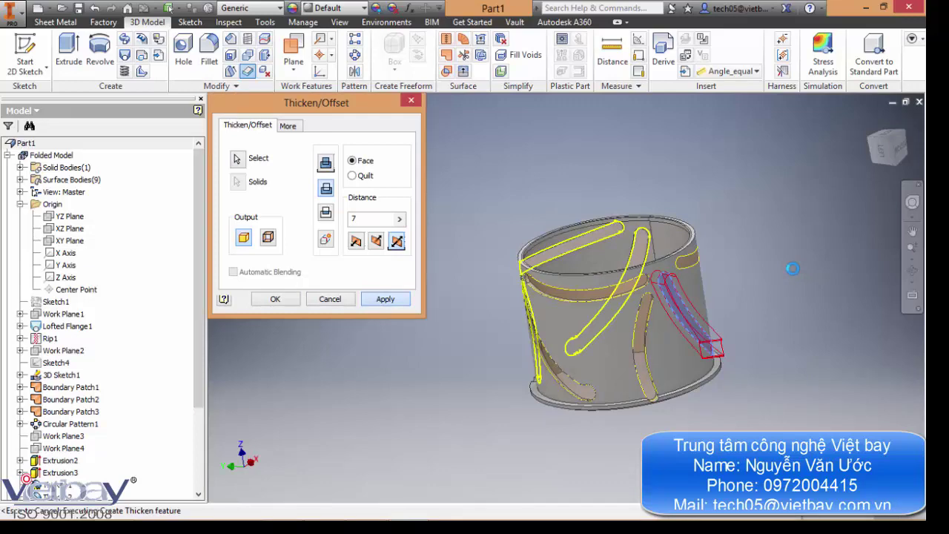
middle_click_drag(762, 288, 665, 278, "shift")
left_click(663, 277)
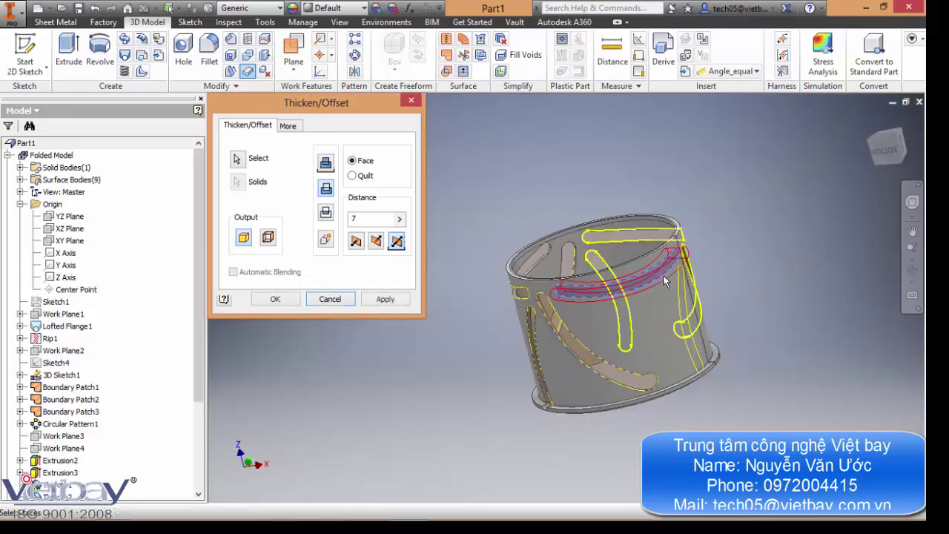
left_click(384, 299)
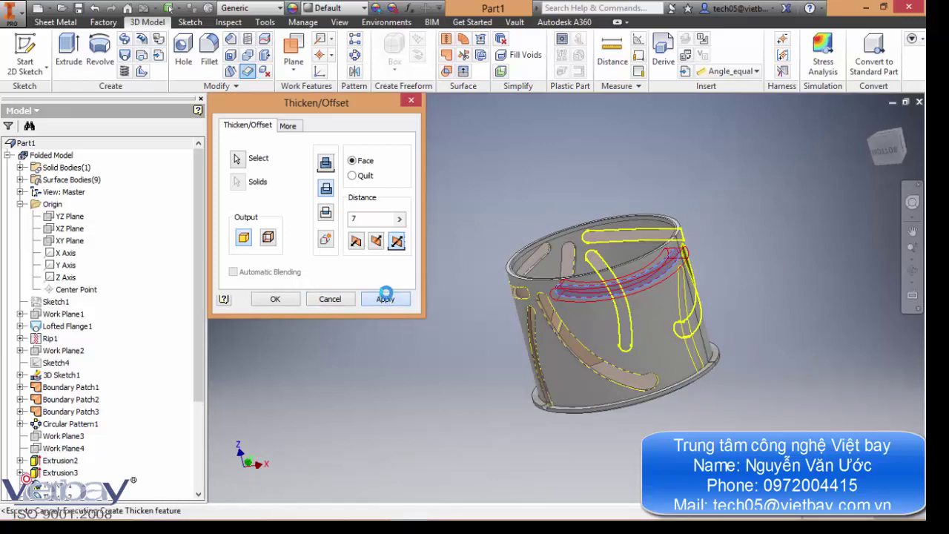
left_click(685, 316)
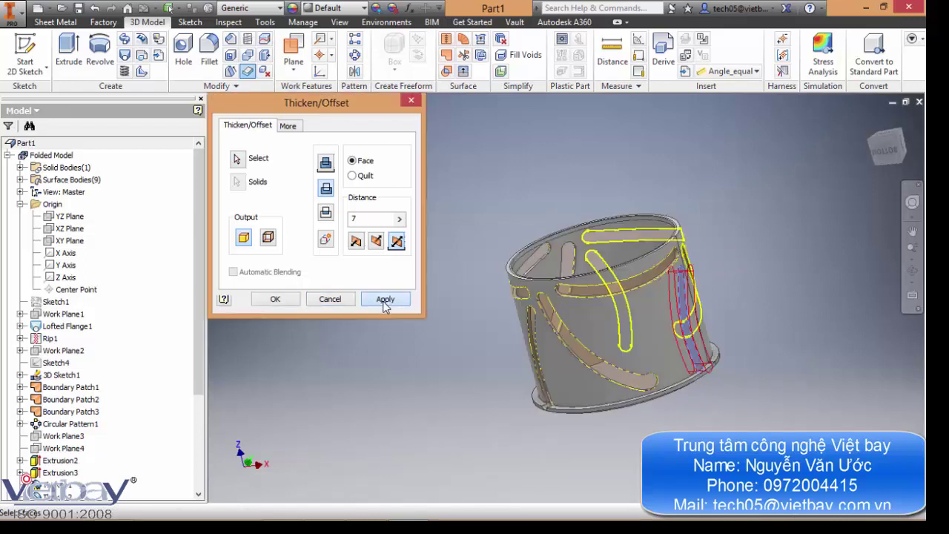
left_click(385, 299)
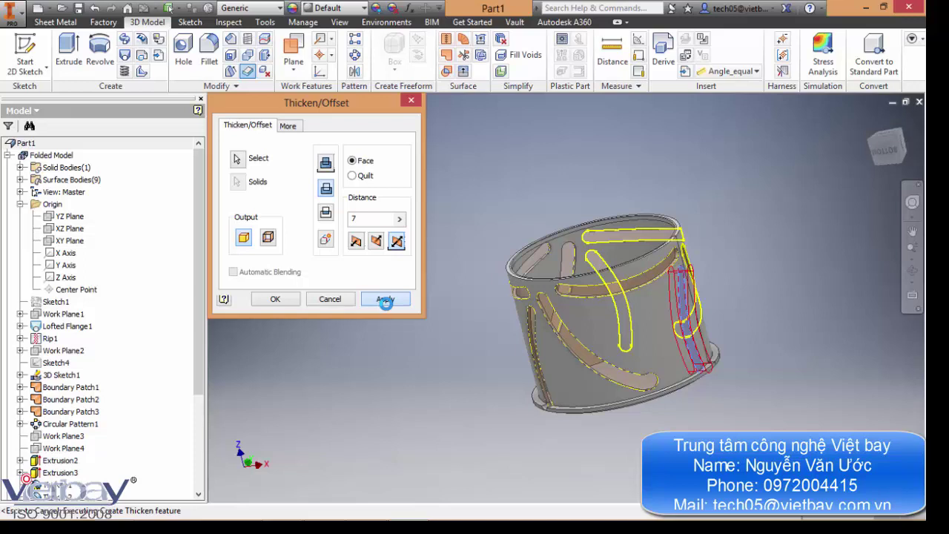
left_click(331, 299)
Step: Unfold the slotted cylinder into its flat pattern
middle_click_drag(746, 409, 741, 252, "shift")
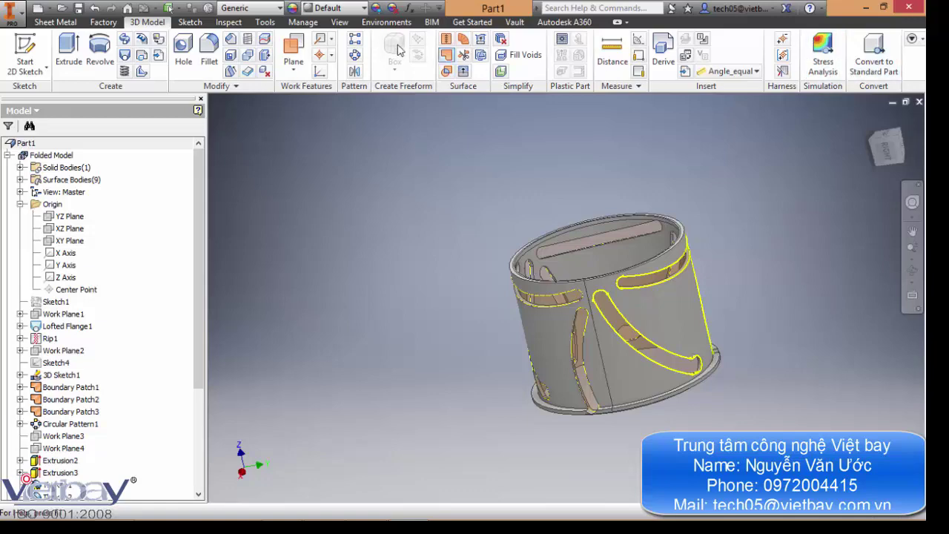
left_click(64, 23)
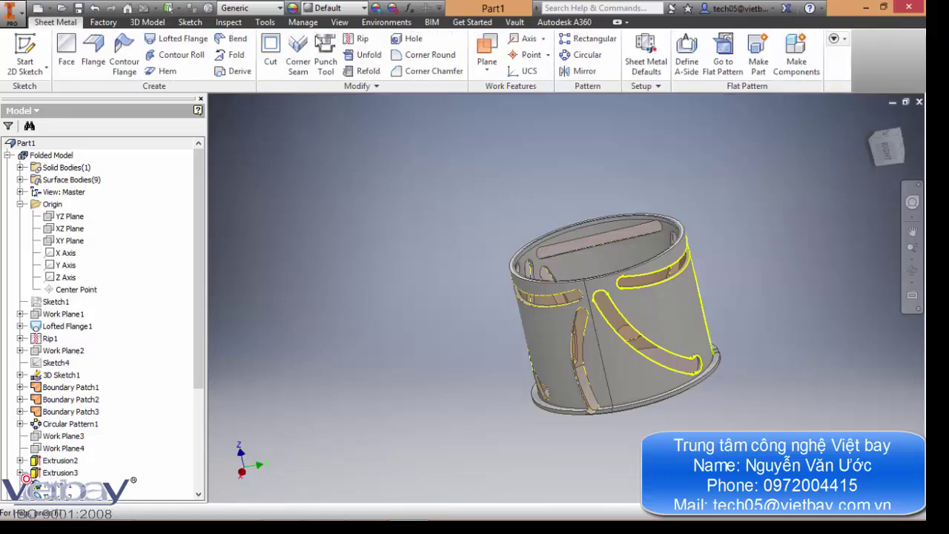
left_click(725, 64)
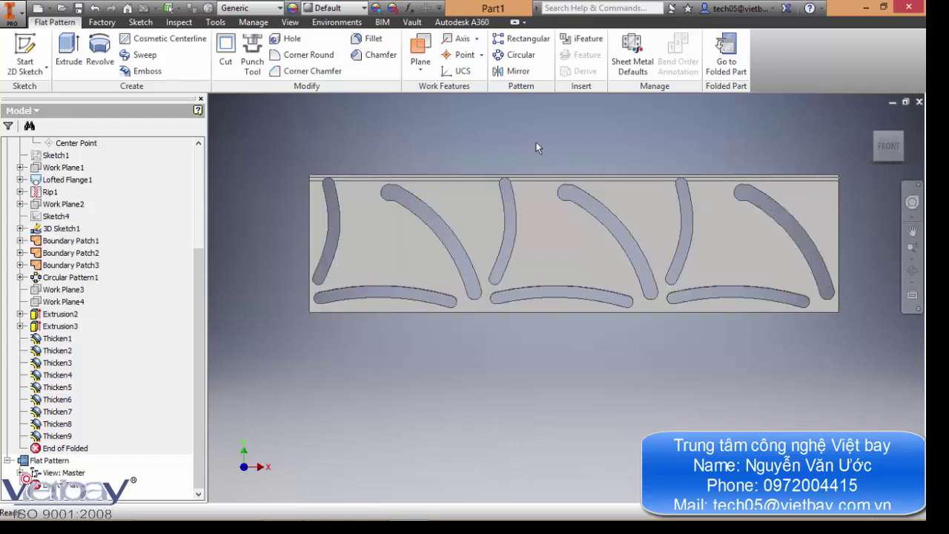
Step: Examine the slot outlines and rounded slot ends along the full length of the flat pattern
left_click(903, 121)
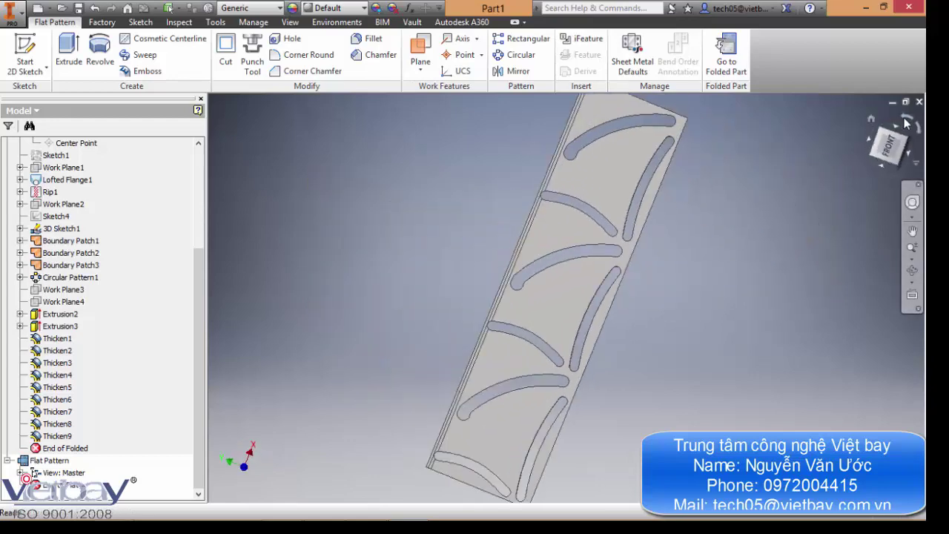
left_click(904, 120)
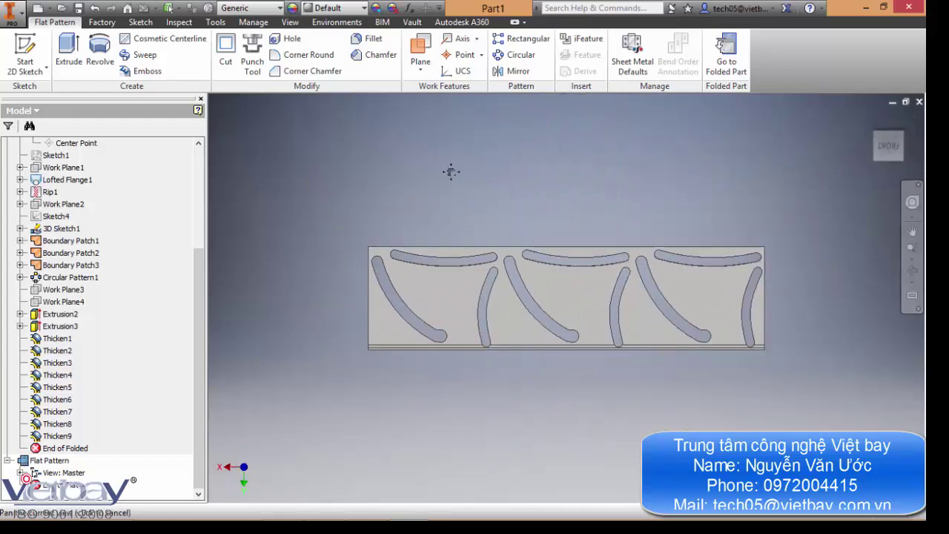
middle_click_drag(451, 171, 452, 145)
scroll(399, 200, "down", 3)
middle_click_drag(396, 207, 371, 172)
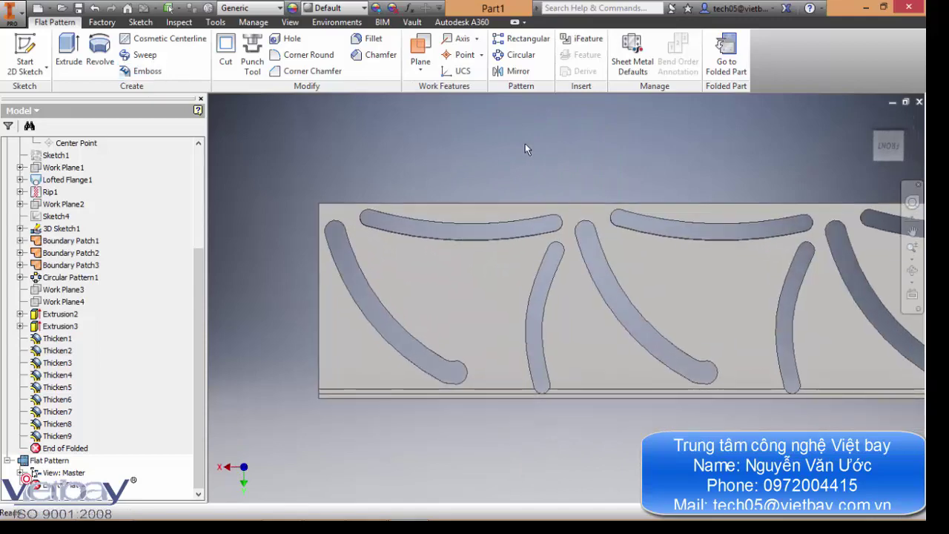
middle_click_drag(525, 144, 446, 132)
middle_click_drag(711, 175, 394, 172)
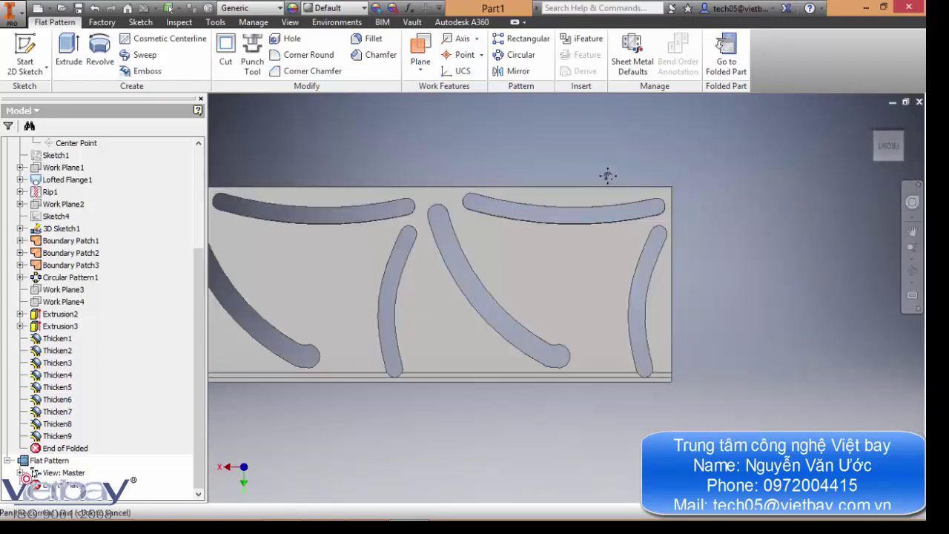
middle_click_drag(608, 176, 648, 180)
scroll(648, 180, "up", 5)
middle_click_drag(471, 172, 540, 155)
scroll(508, 179, "down", 6)
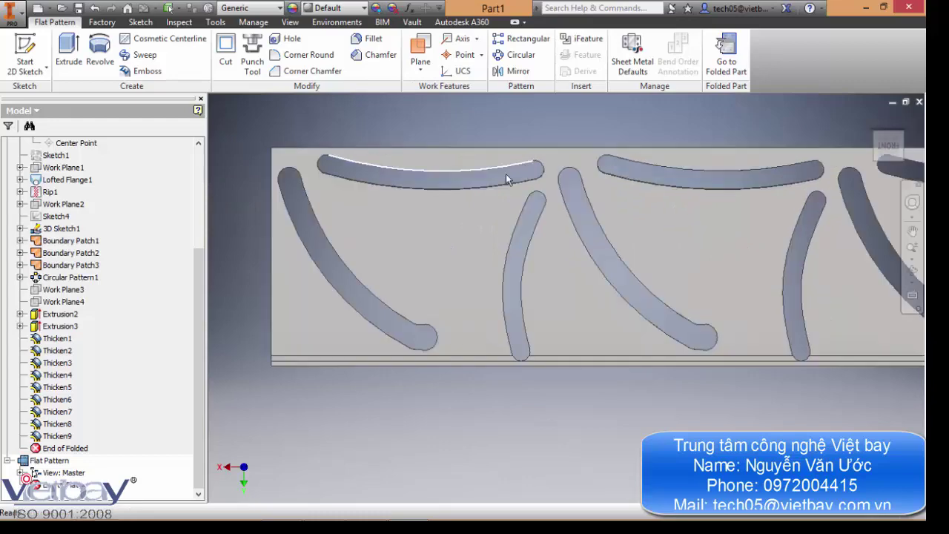
scroll(410, 342, "up", 4)
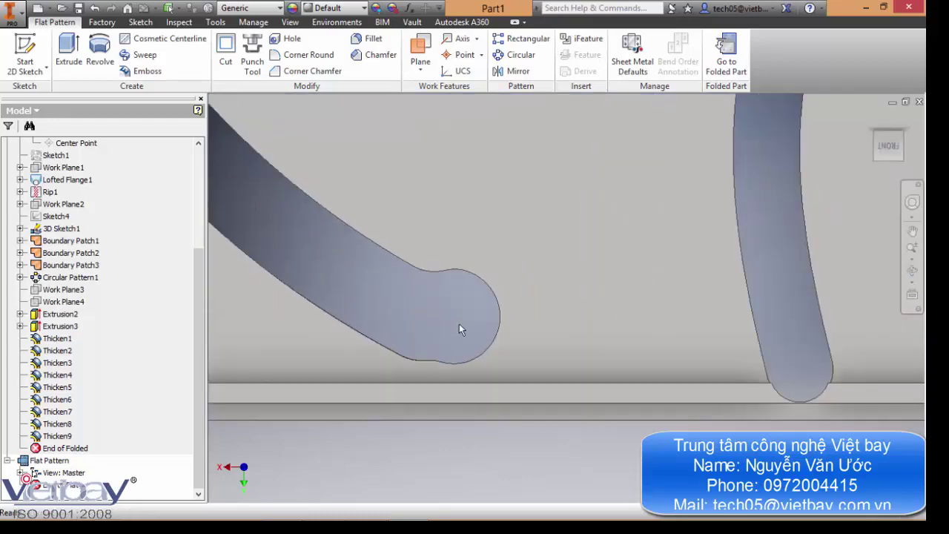
scroll(475, 318, "down", 5)
middle_click_drag(500, 318, 482, 258)
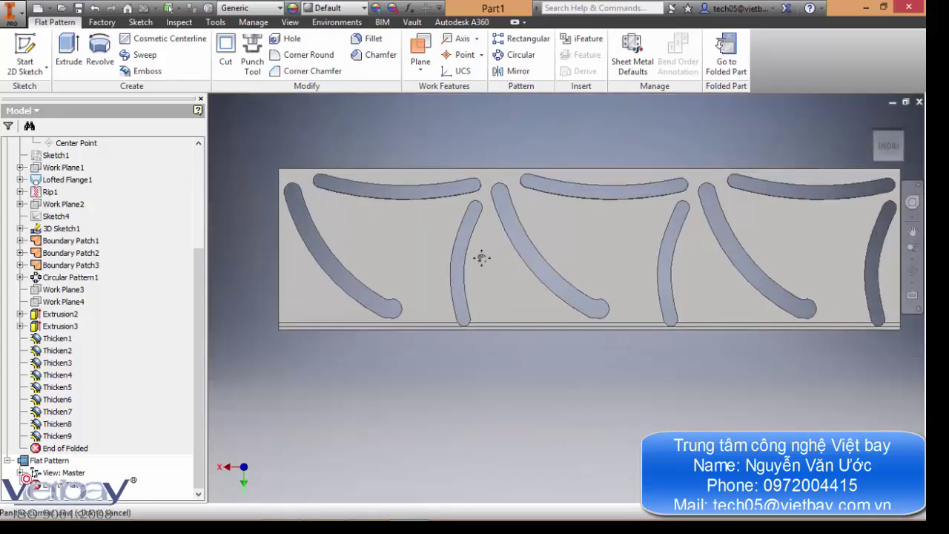
scroll(482, 258, "down", 3)
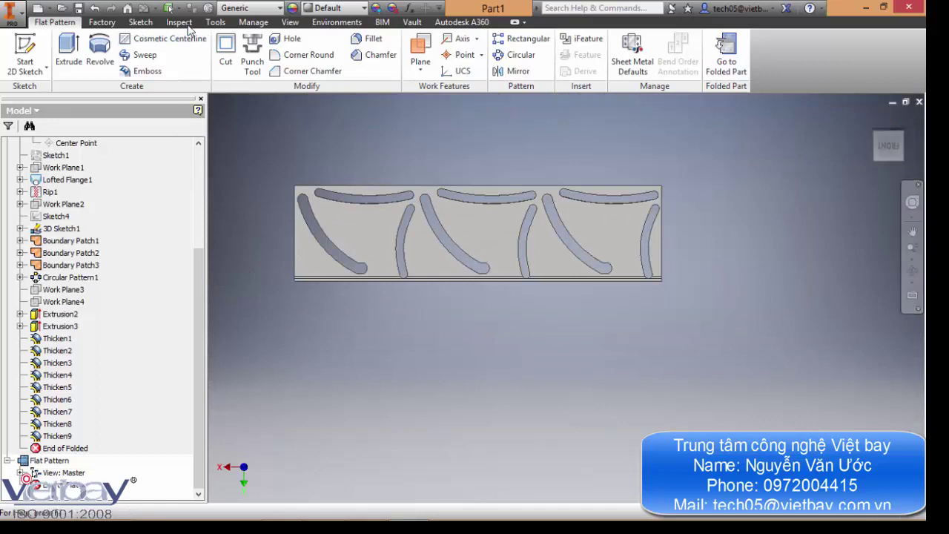
Step: Display the flat pattern as Wireframe with Hidden Edges and examine the slot edges along the strip
left_click(292, 23)
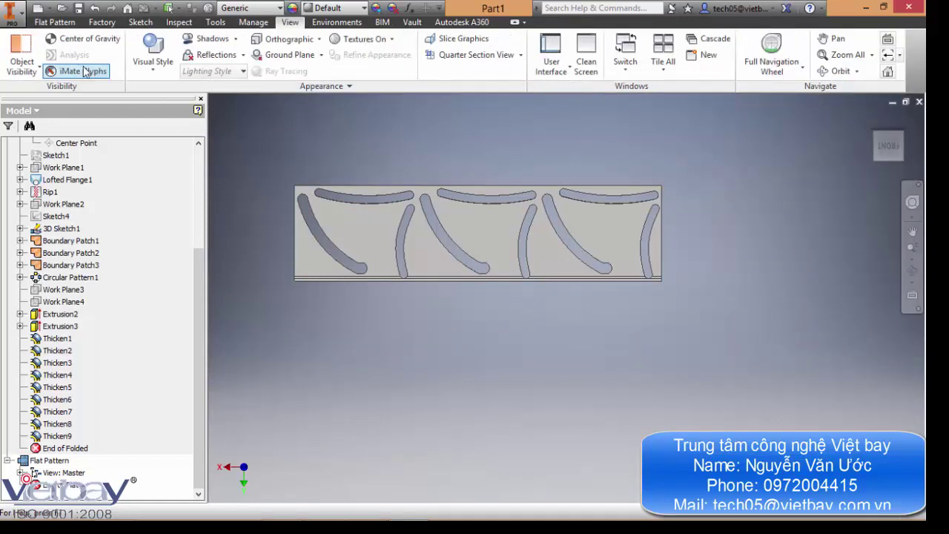
left_click(152, 54)
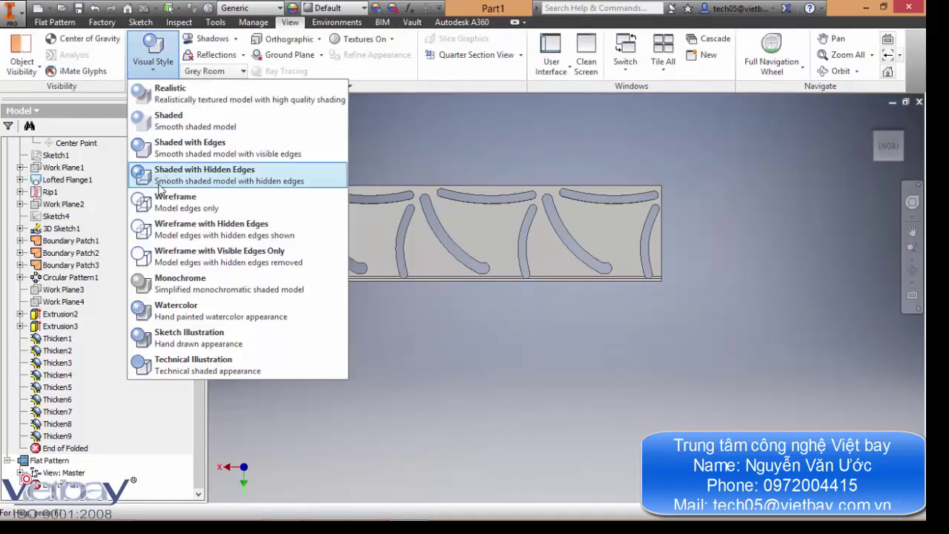
left_click(162, 231)
middle_click_drag(485, 324, 536, 306)
scroll(341, 150, "up", 5)
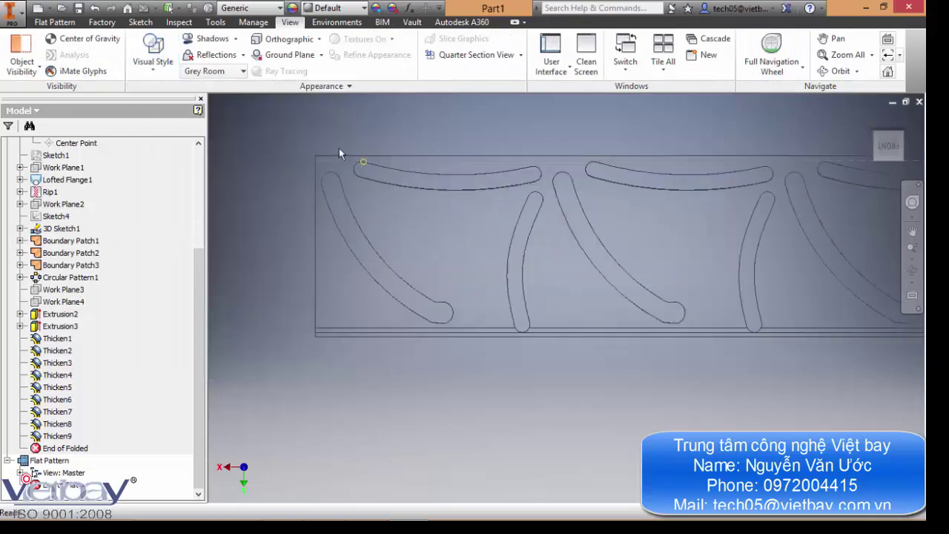
scroll(519, 228, "down", 2)
middle_click_drag(647, 286, 681, 299)
scroll(681, 299, "down", 5)
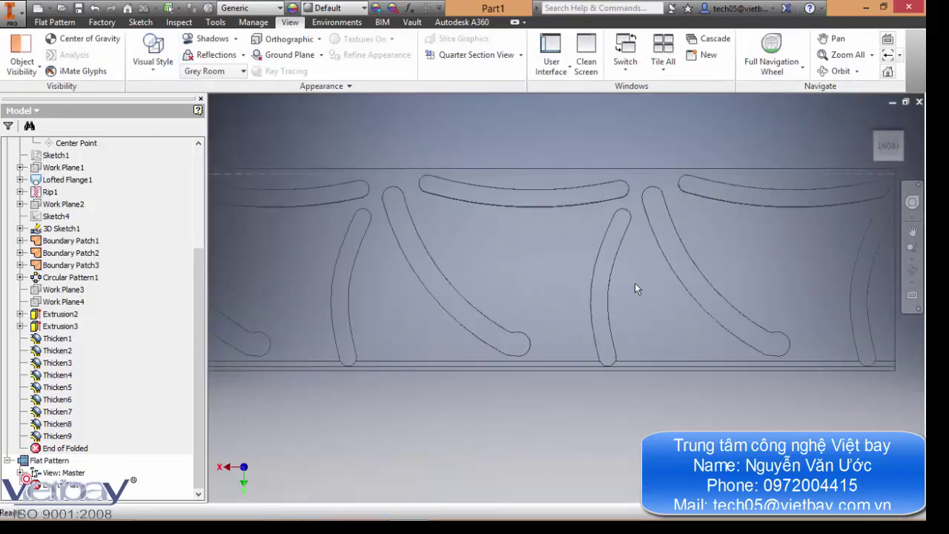
scroll(619, 274, "up", 3)
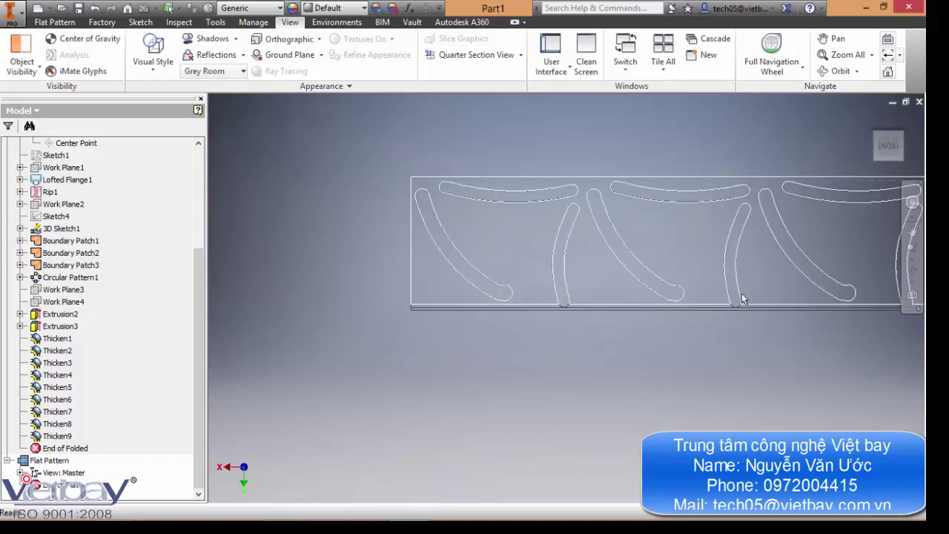
Step: Examine the flat pattern's end profile from the side, including the ring sections at both long edges
middle_click_drag(647, 273, 552, 288, "shift")
scroll(642, 275, "up", 3)
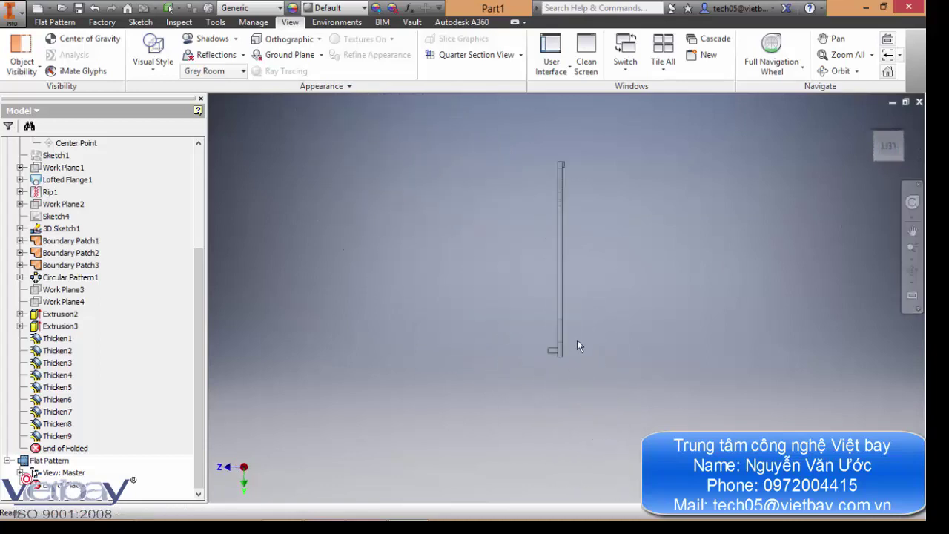
scroll(577, 340, "up", 5)
middle_click_drag(613, 267, 588, 341)
scroll(588, 340, "down", 4)
scroll(556, 152, "up", 6)
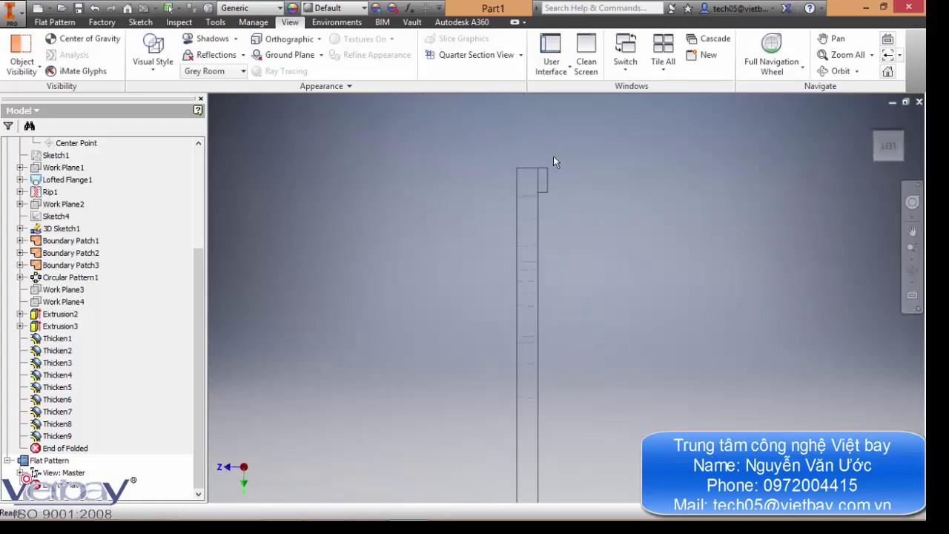
scroll(549, 227, "down", 5)
middle_click_drag(577, 260, 577, 260)
scroll(586, 261, "down", 1)
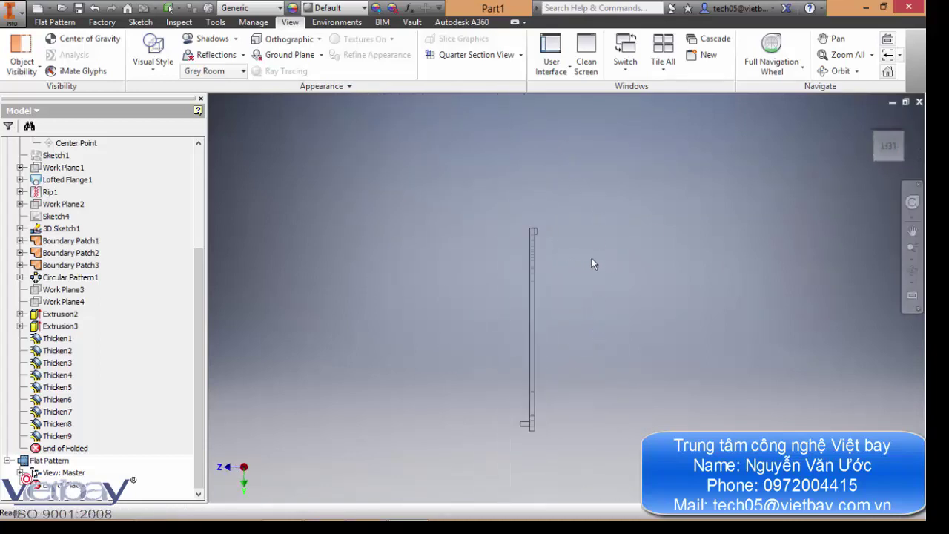
middle_click_drag(663, 255, 746, 244, "shift")
scroll(747, 244, "down", 4)
middle_click_drag(642, 194, 615, 209, "shift")
scroll(615, 209, "up", 2)
Step: Set the flat pattern's visual style to Shaded with Edges
left_click(153, 60)
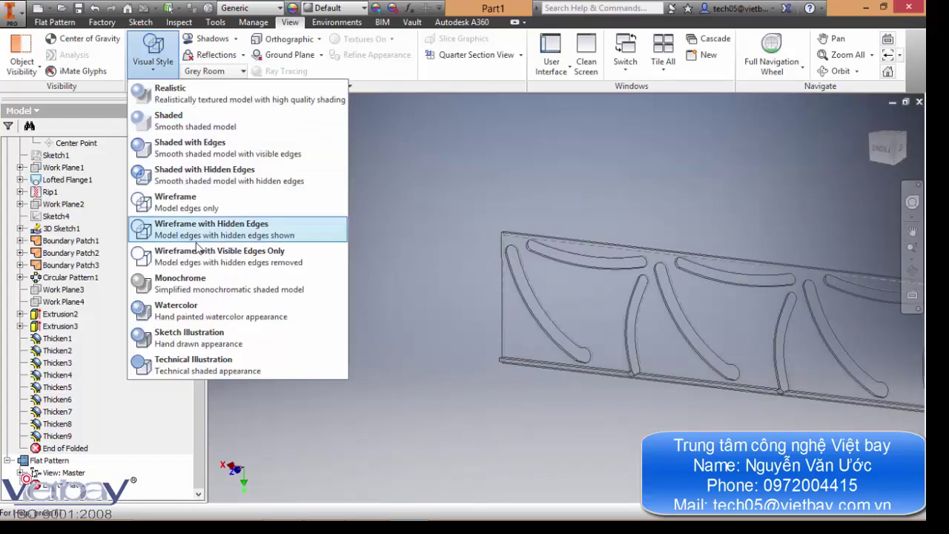
left_click(194, 147)
key("Home")
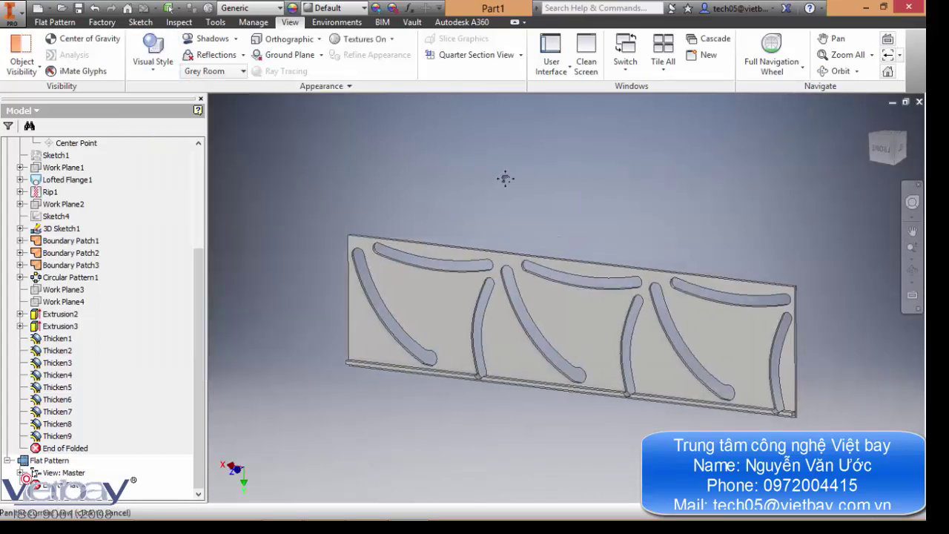
Step: Return from the flat pattern to the folded part
left_click(57, 22)
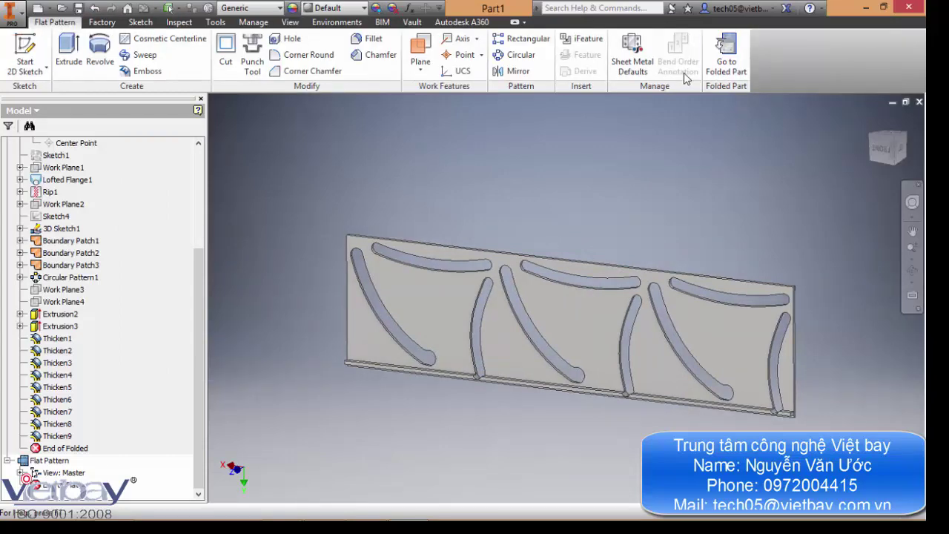
left_click(730, 50)
left_click(727, 54)
middle_click_drag(659, 191, 649, 272, "shift")
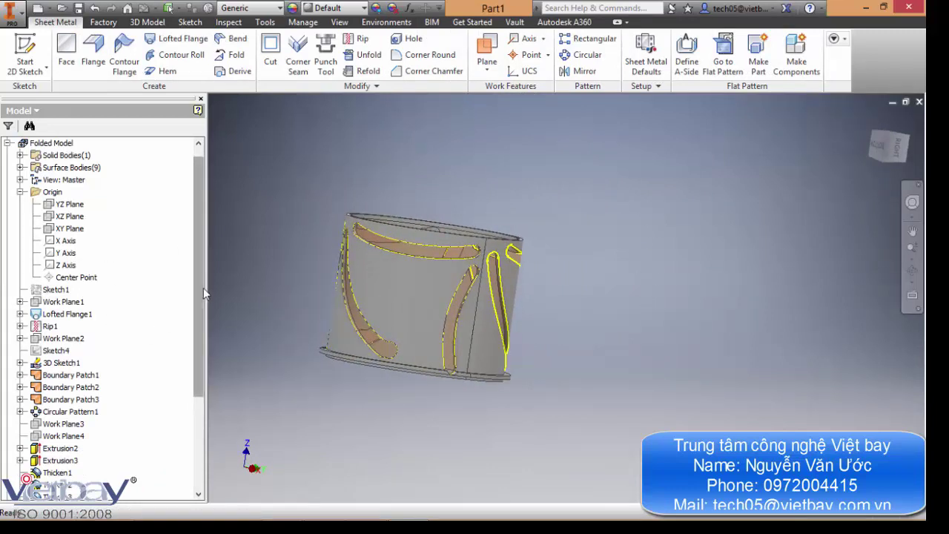
Step: Hide Boundary Patch1, Boundary Patch2 and Boundary Patch3 in the folded model
left_click_drag(202, 288, 187, 376)
left_click(76, 244)
left_click(76, 253, "ctrl")
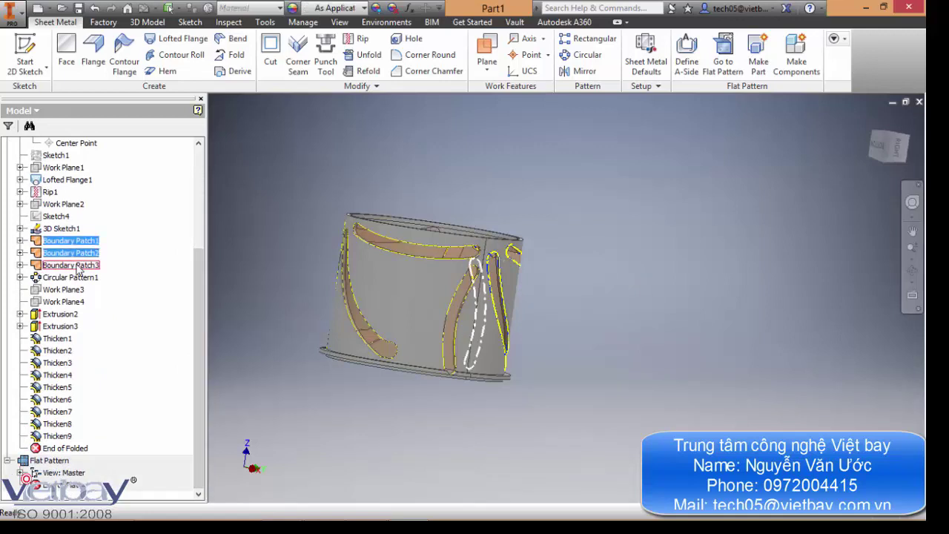
right_click(75, 266)
left_click(109, 367)
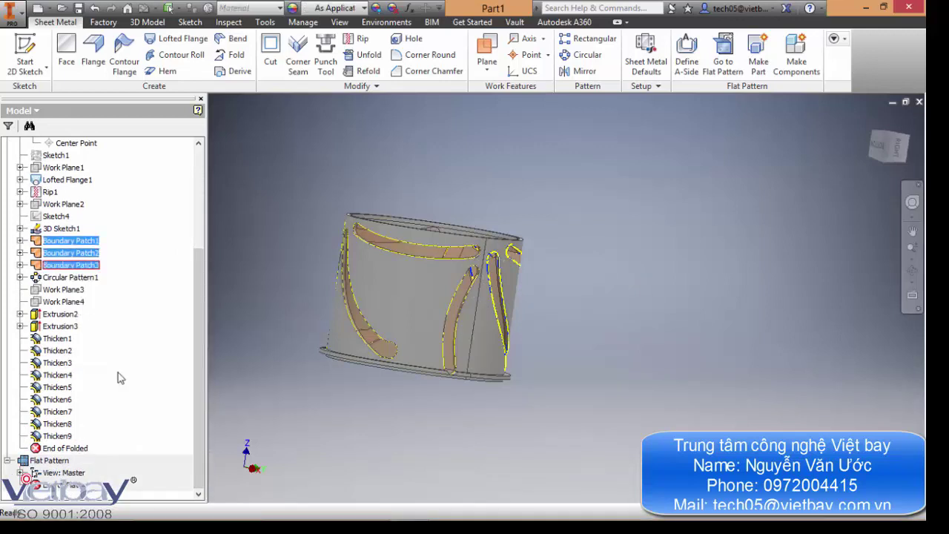
middle_click_drag(551, 316, 642, 256, "shift")
middle_click_drag(586, 248, 589, 299, "shift")
scroll(661, 289, "down", 6)
scroll(479, 257, "up", 3)
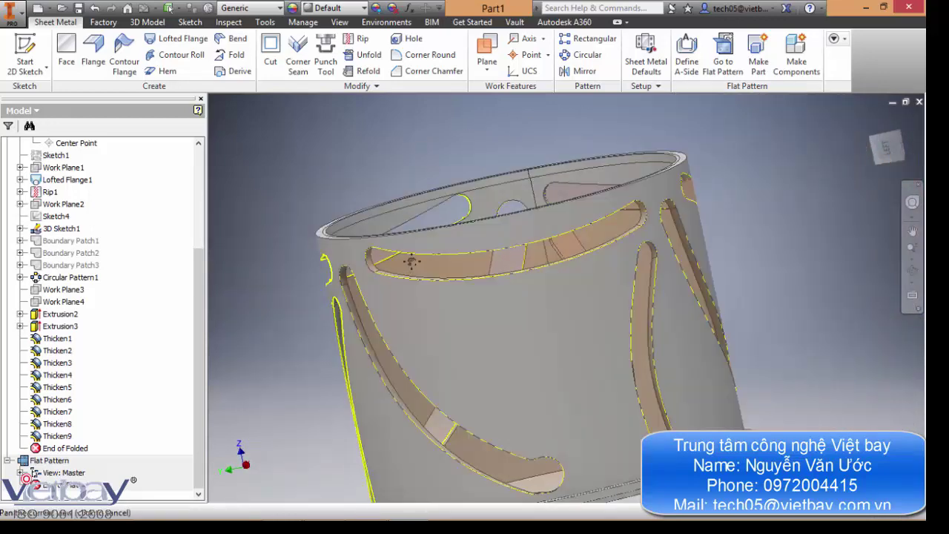
middle_click_drag(387, 312, 412, 261)
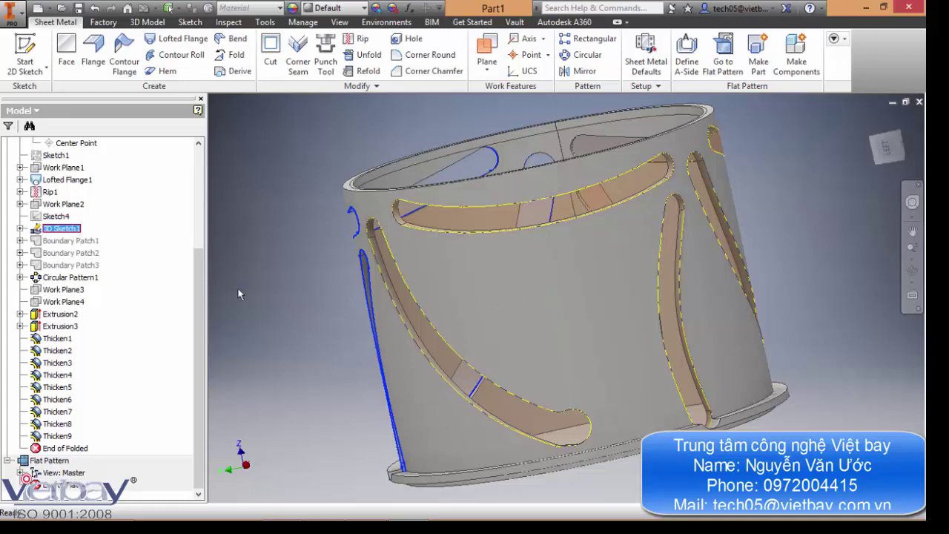
Step: Hide 3D Sketch1 with the slot curves on the cylinder wall
left_click(283, 295)
middle_click_drag(283, 295, 456, 281, "shift")
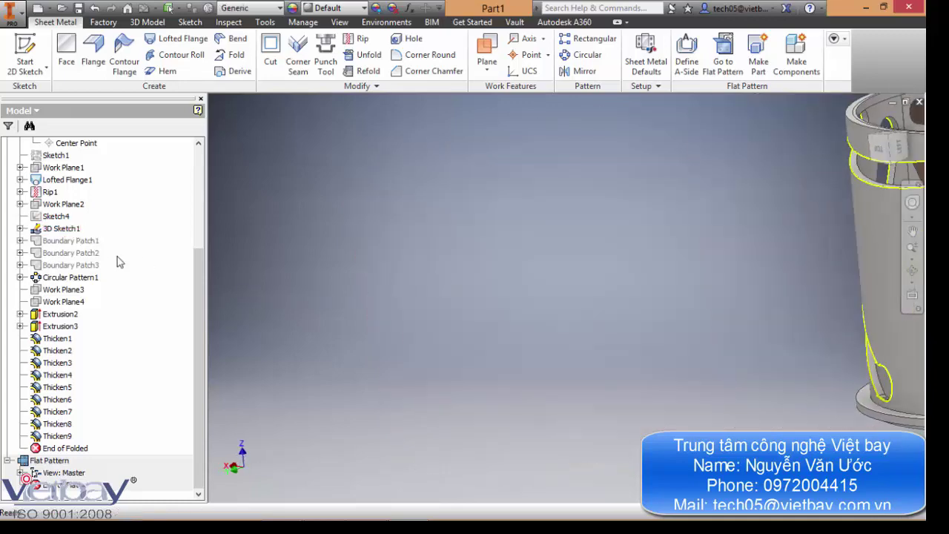
right_click(63, 228)
left_click(101, 303)
scroll(474, 237, "up", 3)
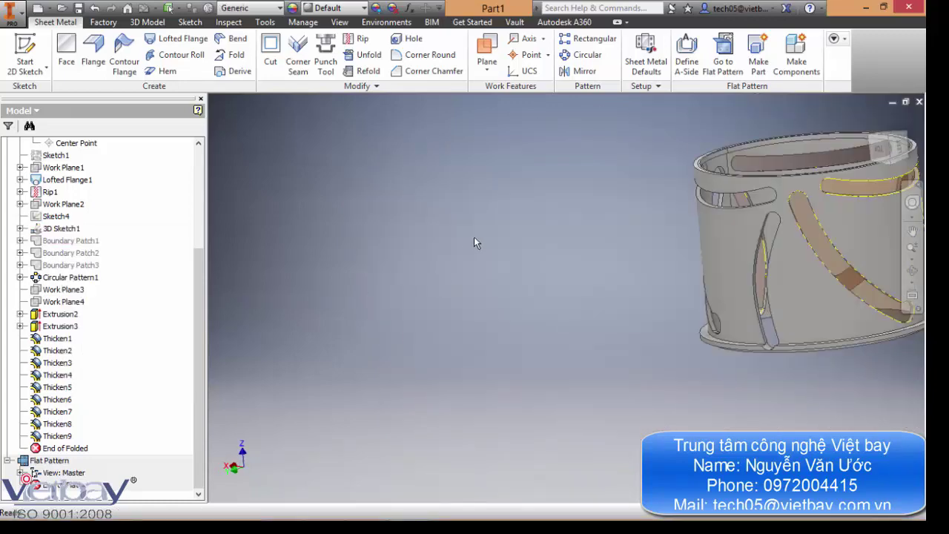
key("F6")
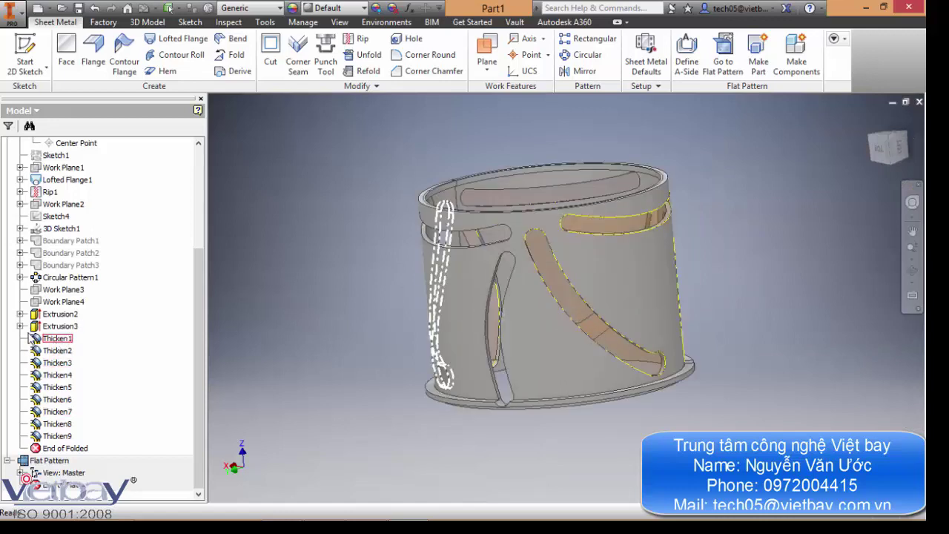
Step: Hide Boundary Patch4 through Boundary Patch9 in the occurrences of Circular Pattern1
left_click(21, 277)
left_click(32, 313)
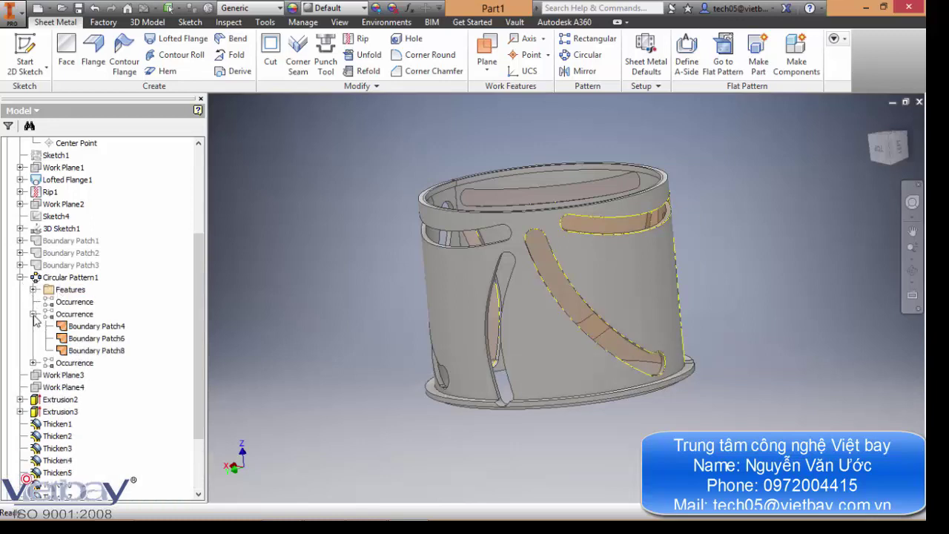
left_click(33, 362)
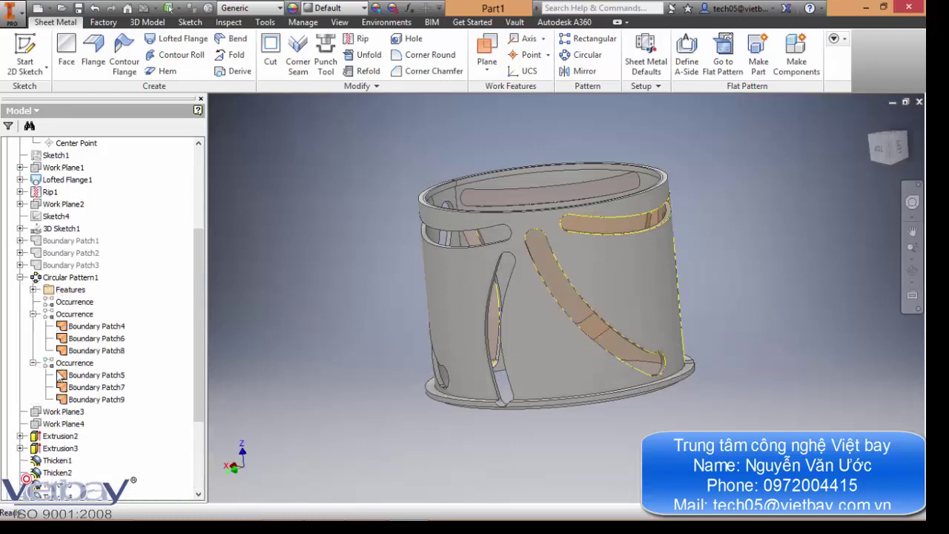
left_click(98, 399, "shift")
left_click(101, 327, "shift")
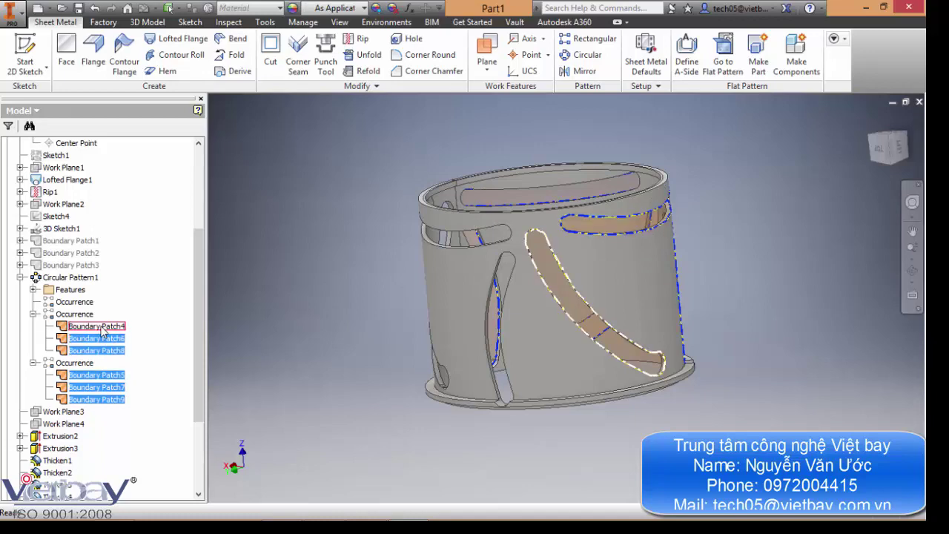
right_click(101, 331)
left_click(143, 408)
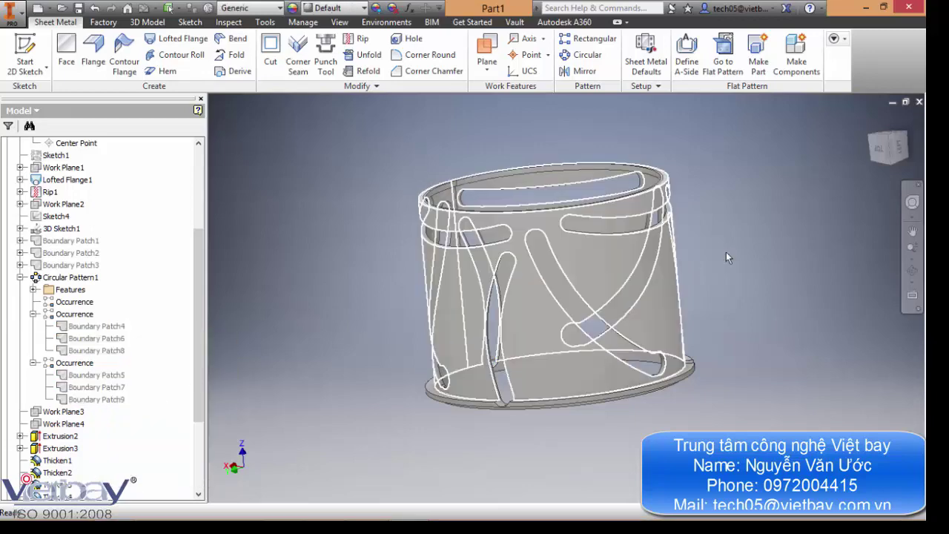
Step: Examine the slots, rim rings and rip seam of the folded cylinder from several sides and from an isometric view
middle_click_drag(755, 273, 673, 276, "shift")
scroll(614, 277, "down", 5)
middle_click_drag(549, 252, 656, 231)
scroll(618, 252, "up", 3)
left_click(894, 142)
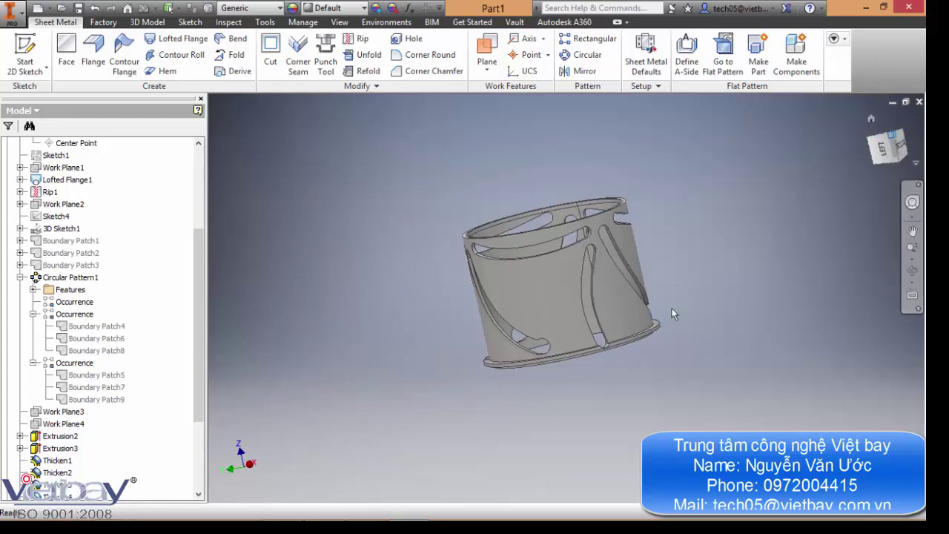
middle_click_drag(747, 293, 737, 292)
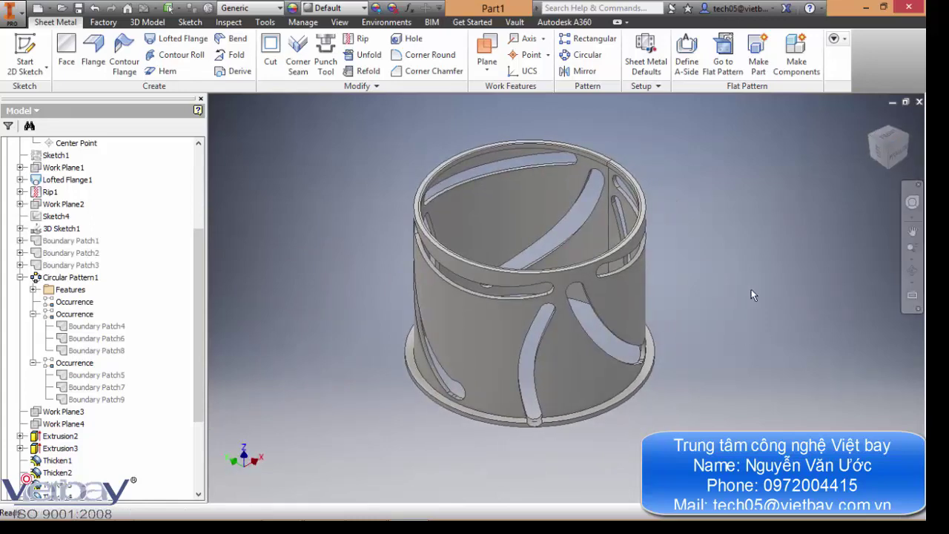
middle_click_drag(691, 237, 520, 300, "shift")
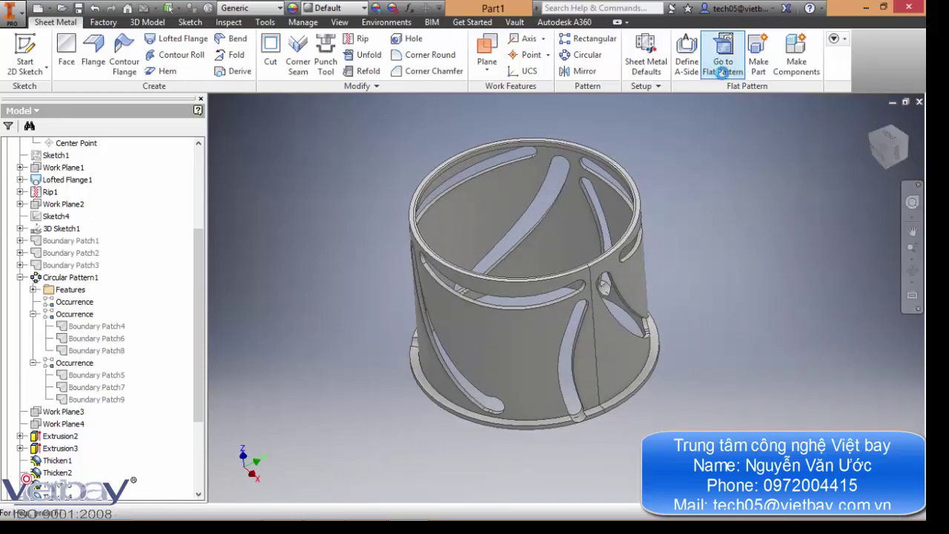
Step: Switch to the flat pattern and view the unrolled sheet with its slots straight from the front
left_click(722, 66)
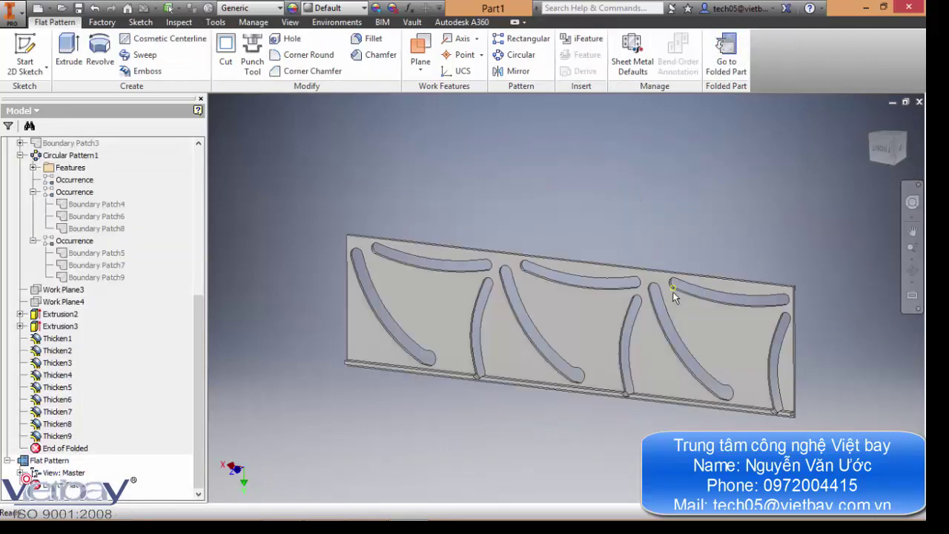
left_click(885, 150)
middle_click_drag(507, 196, 505, 174)
left_click_drag(505, 174, 500, 164)
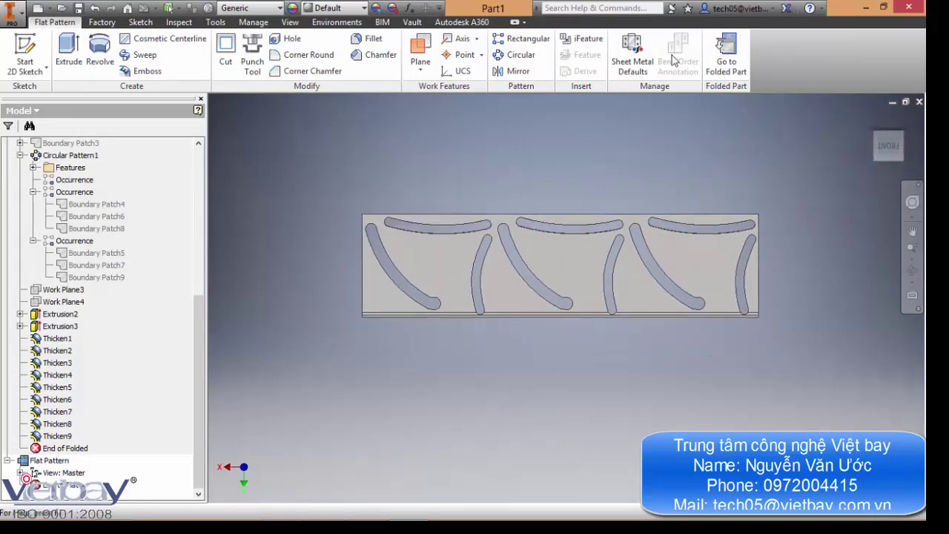
Step: Return from the flat pattern to the folded cylindrical part
left_click(721, 57)
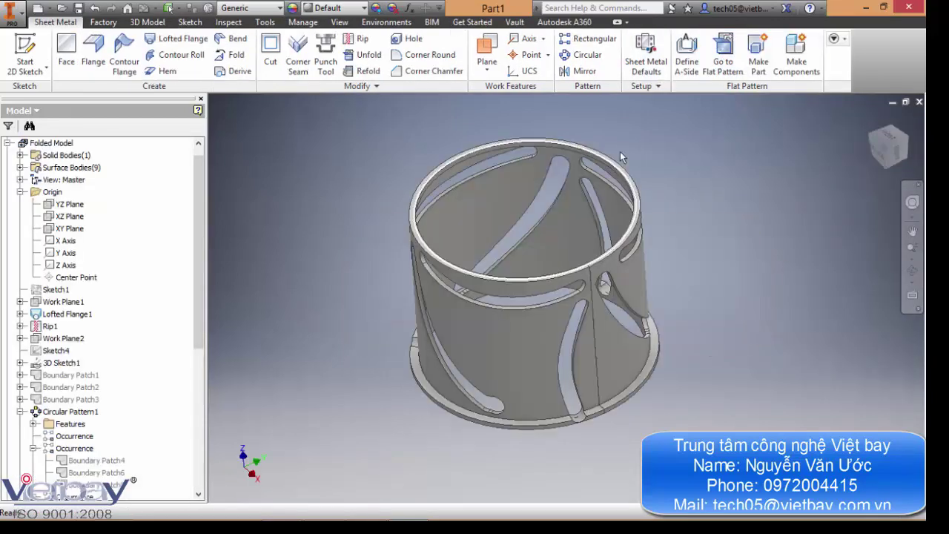
left_click_drag(700, 191, 674, 184)
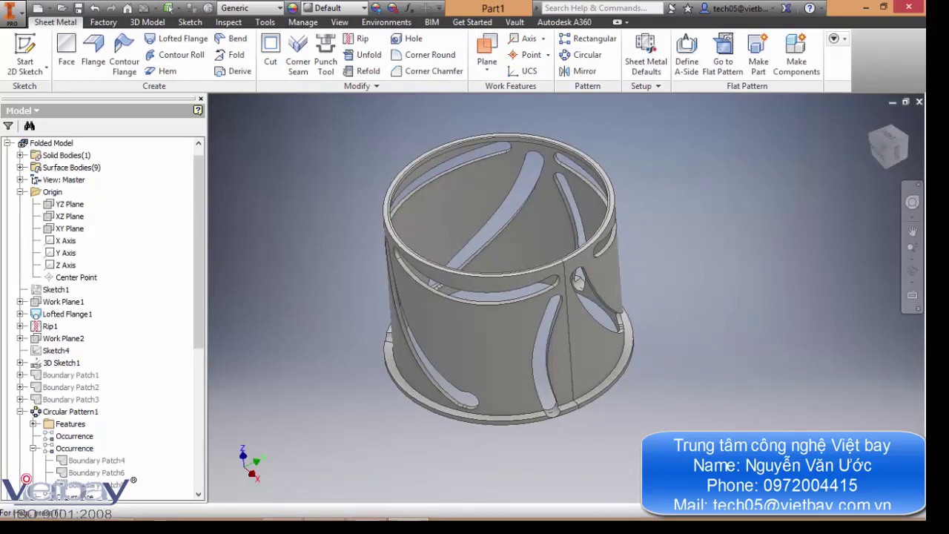
left_click(365, 509)
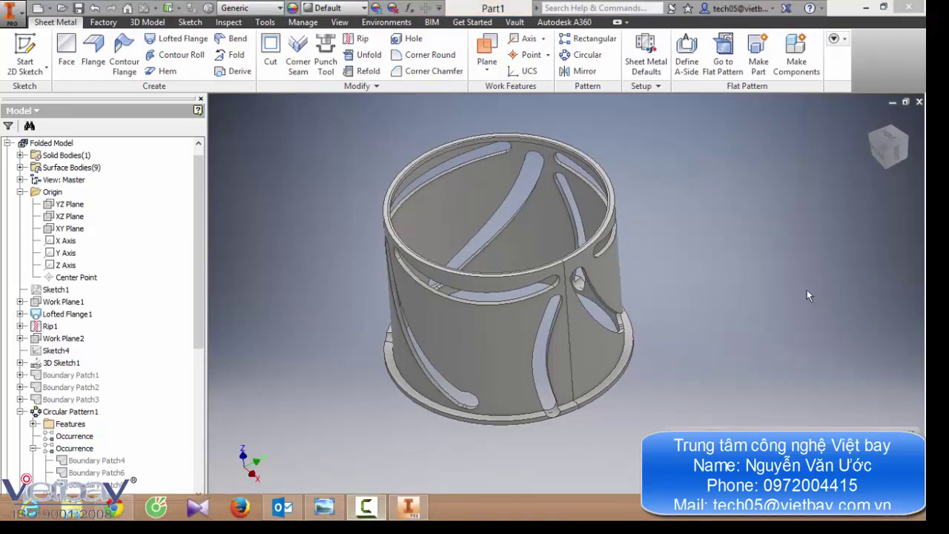